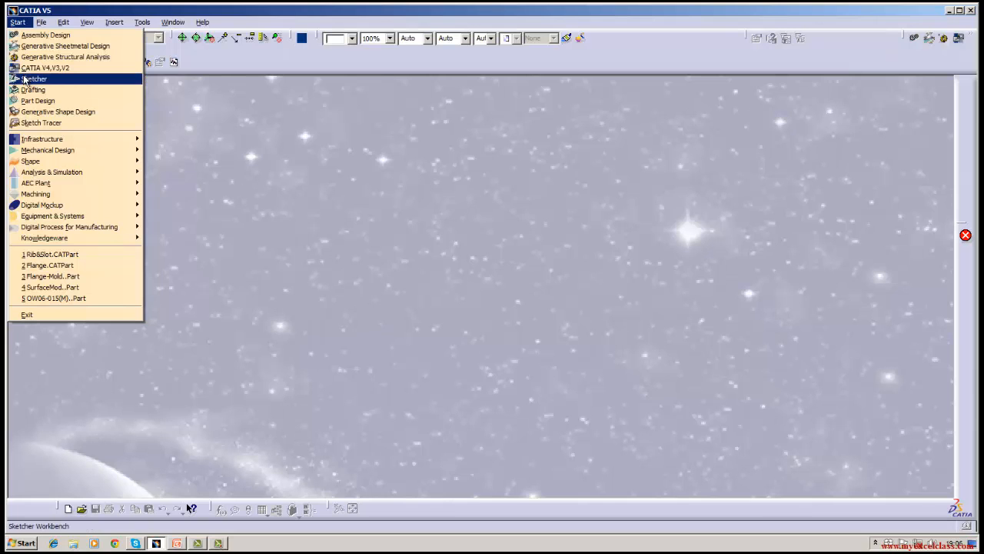
Step: Create a new part named Rib&Slot and define PartBody as the work object
click(23, 79)
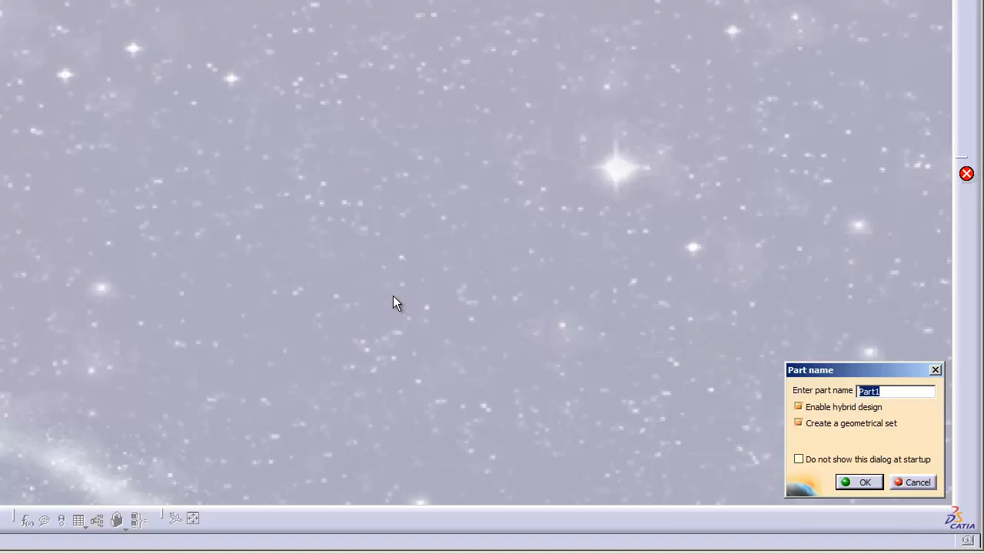
key(BackSpace)
text(Rib&Slot)
key(Return)
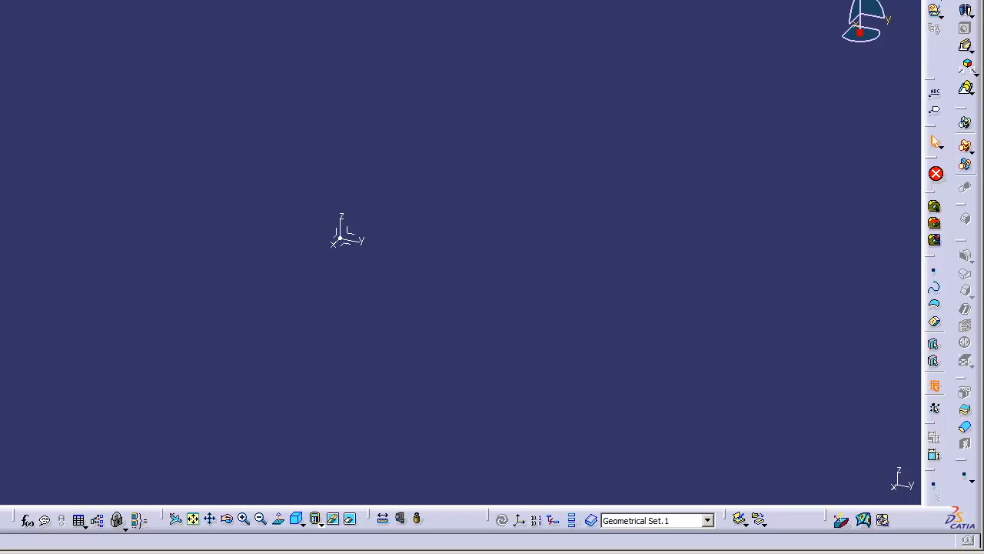
right_click(47, 168)
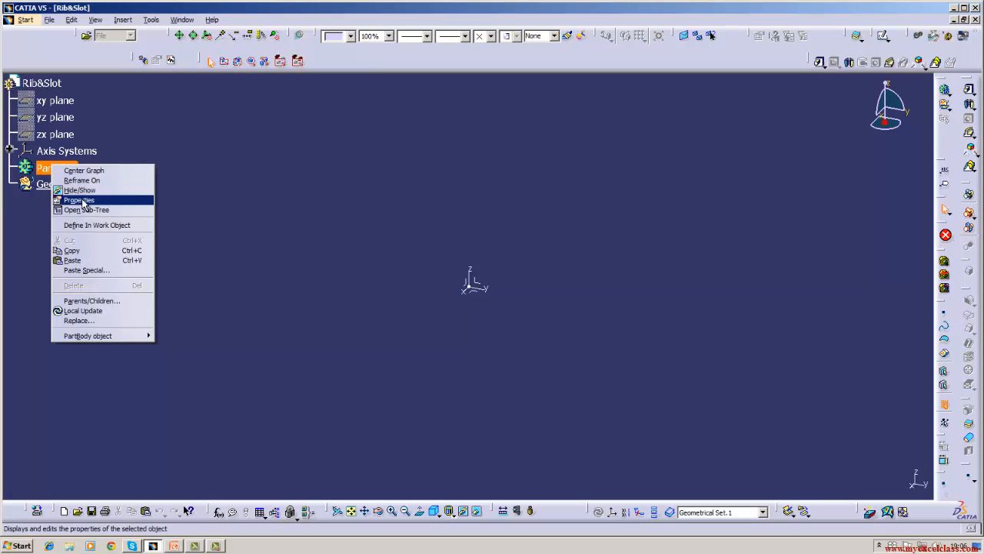
click(84, 225)
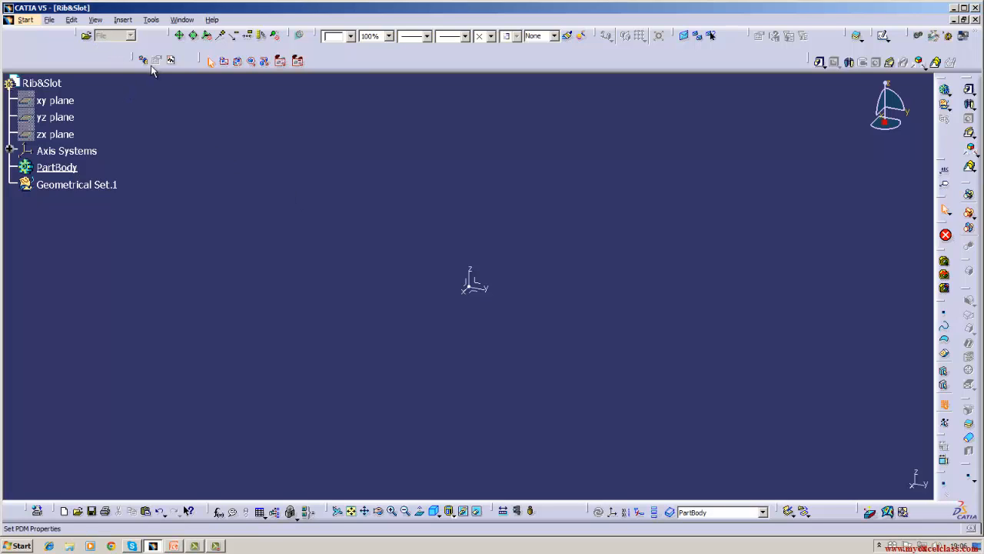
Step: Sketch a horizontal line about 166 mm long from the origin on the yz plane and exit the sketch
click(72, 121)
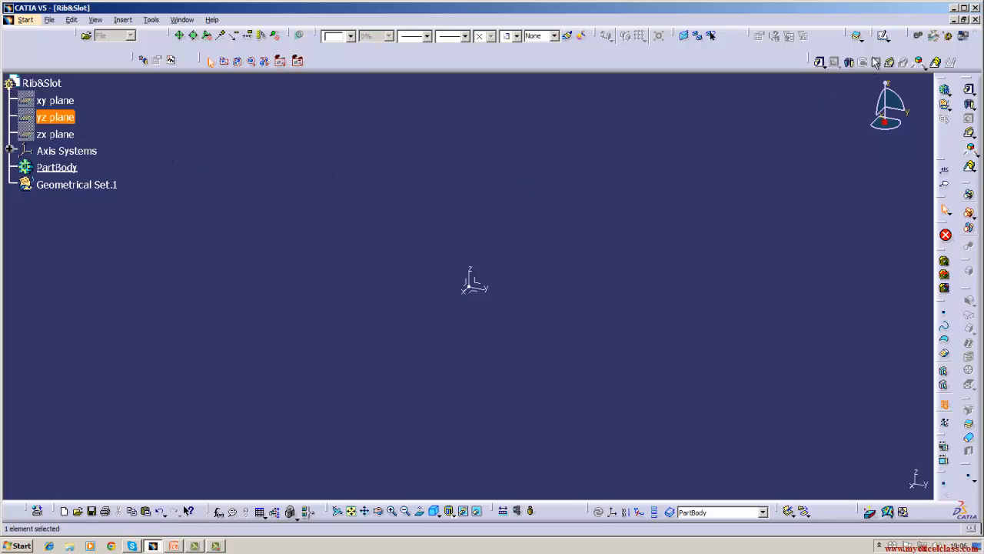
click(883, 36)
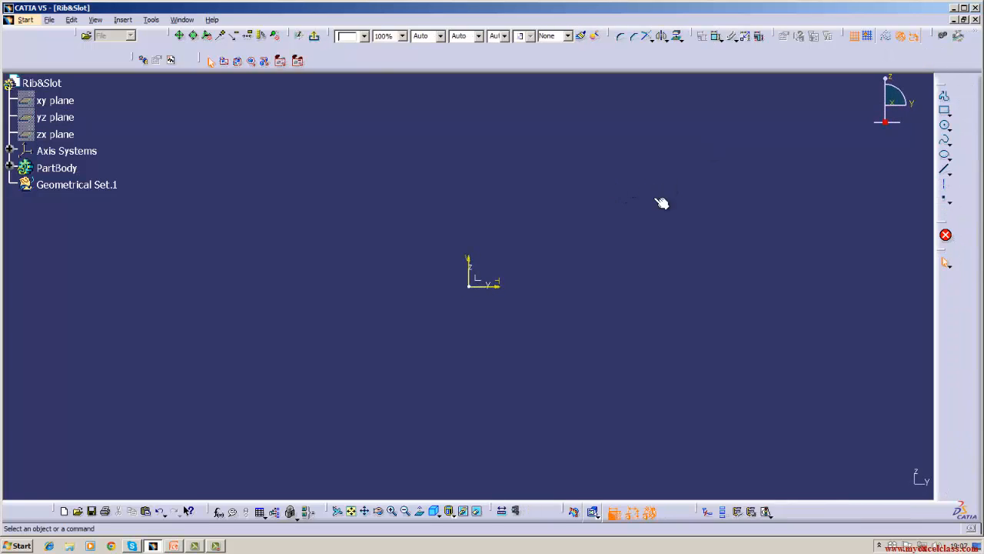
click(951, 170)
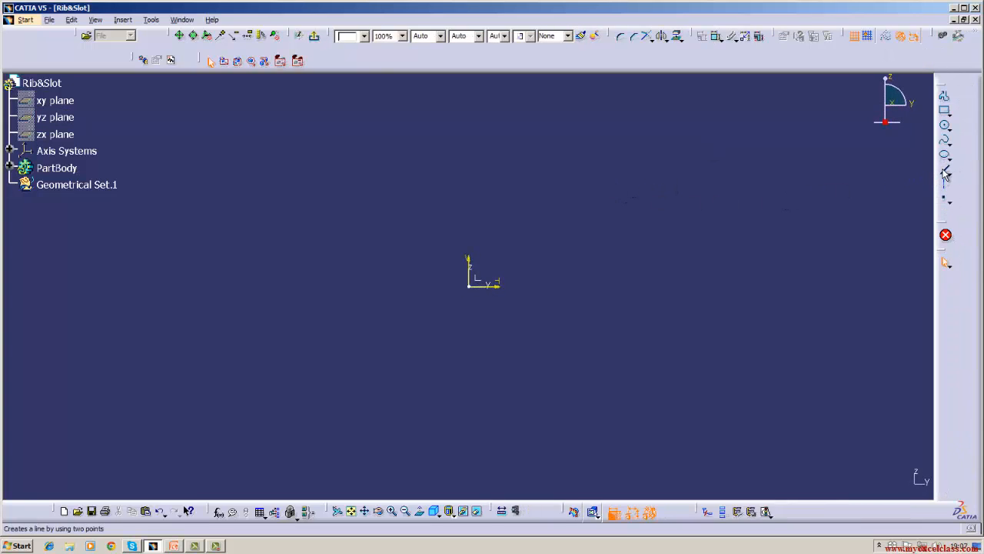
click(469, 286)
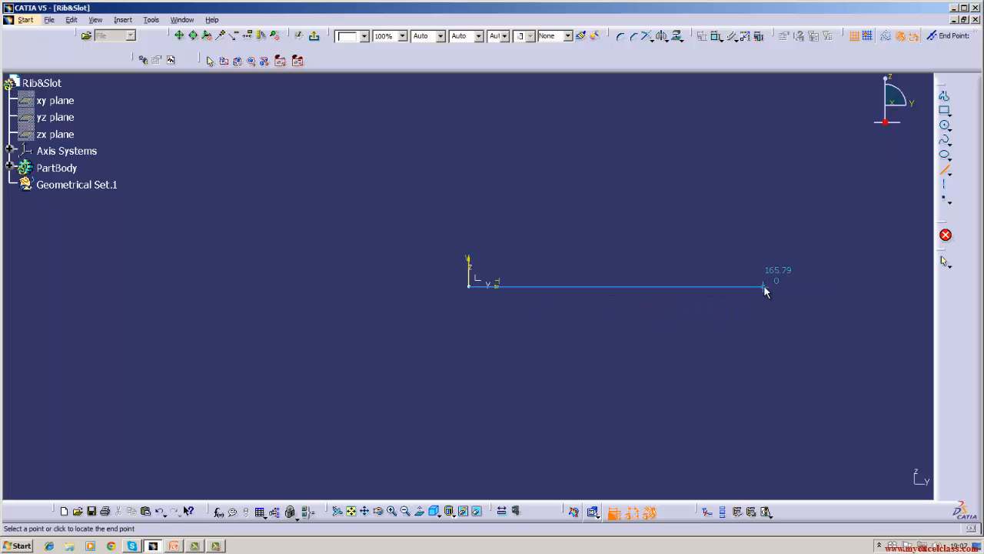
click(763, 286)
click(615, 350)
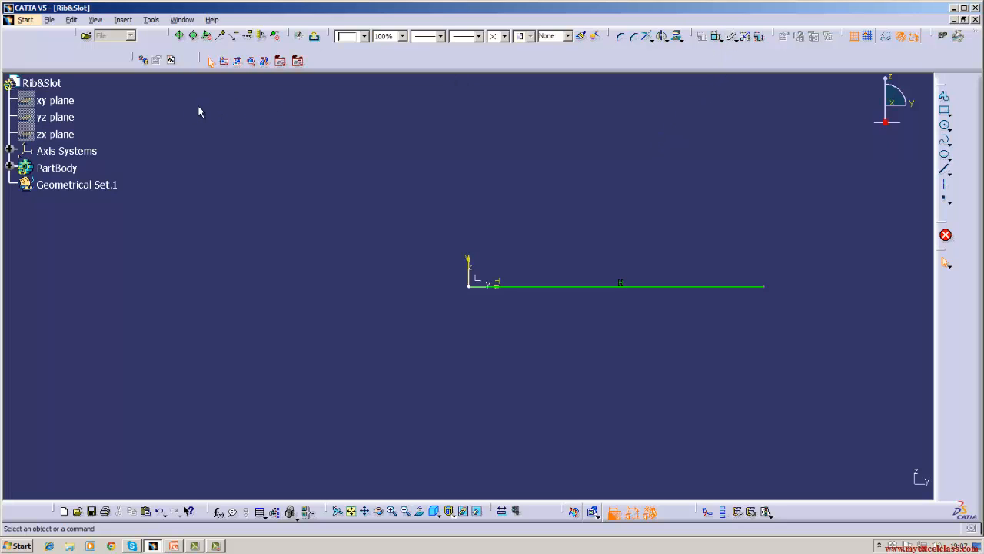
click(315, 38)
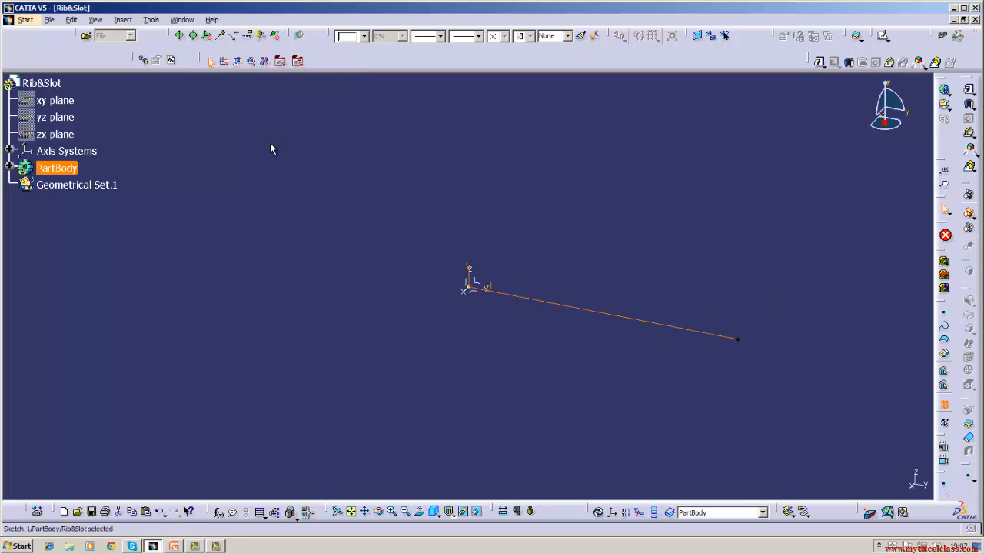
Step: Show the zx plane and sketch a circle about 56 mm in diameter on it, centred on the origin
right_click(71, 136)
click(85, 162)
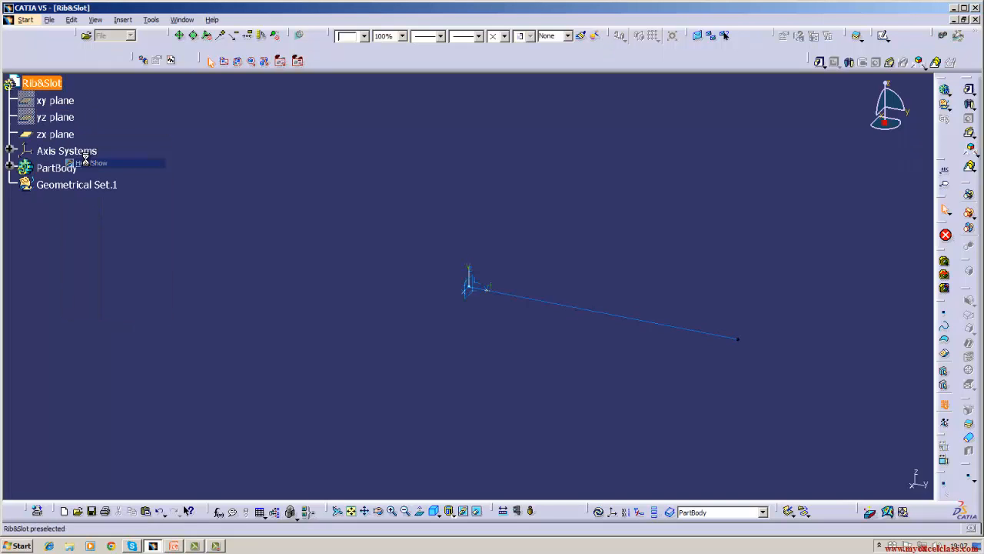
click(467, 303)
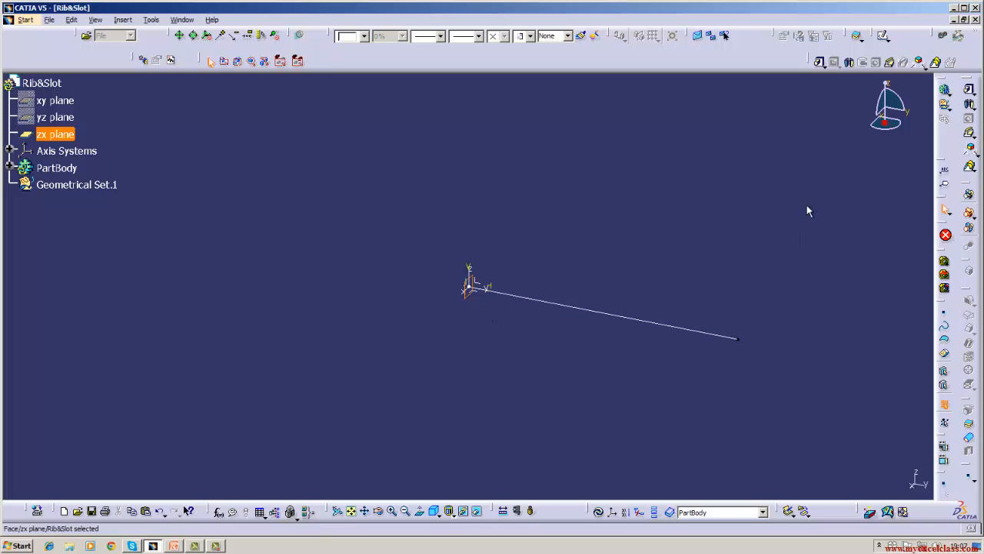
click(883, 35)
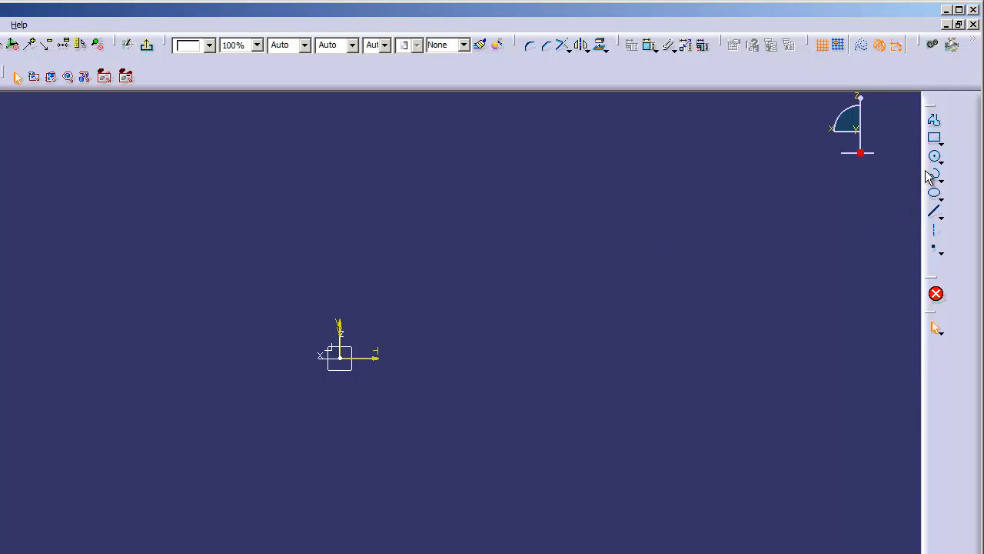
click(935, 159)
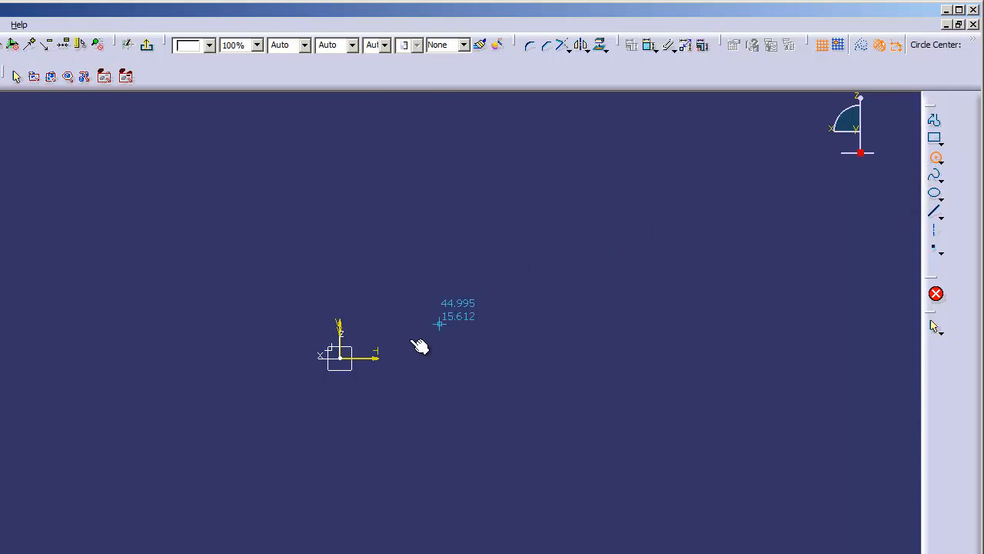
click(340, 357)
click(391, 394)
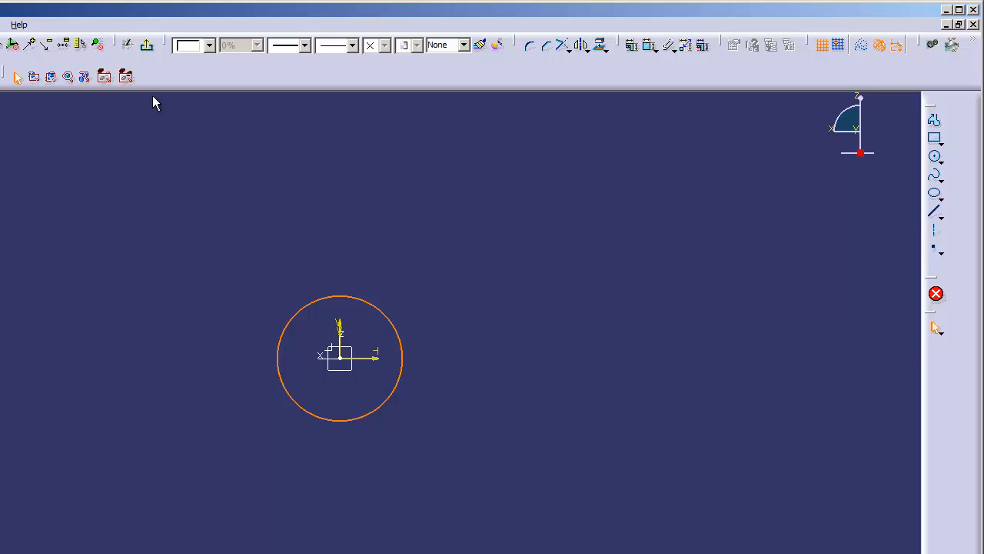
Step: Constrain the circle's diameter to 60 mm and exit the sketch
click(650, 45)
click(478, 191)
double_click(478, 191)
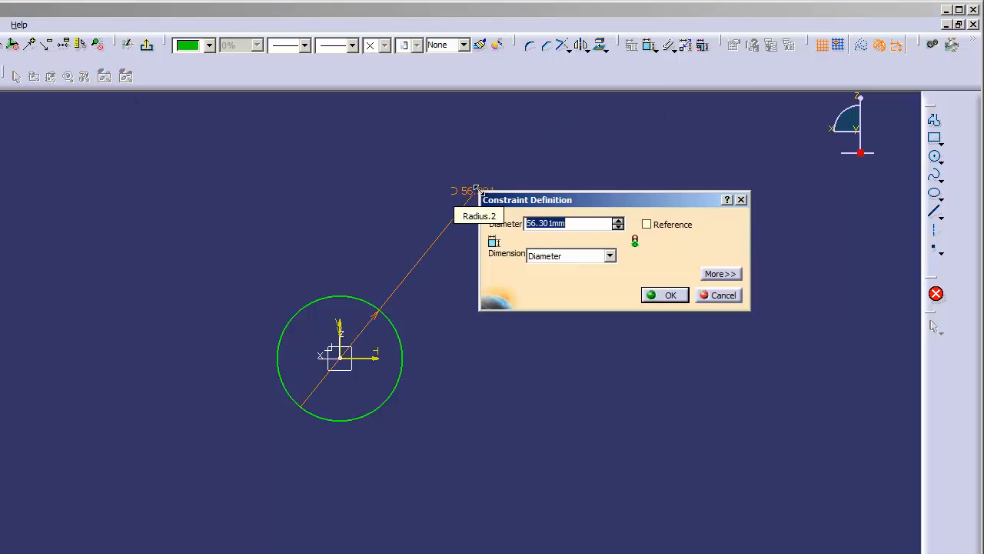
text(60)
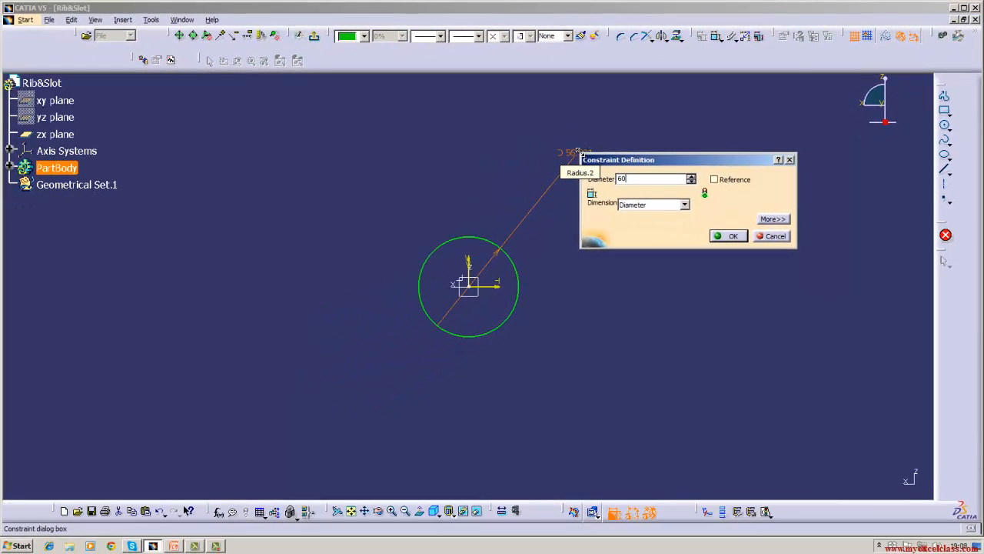
key(Return)
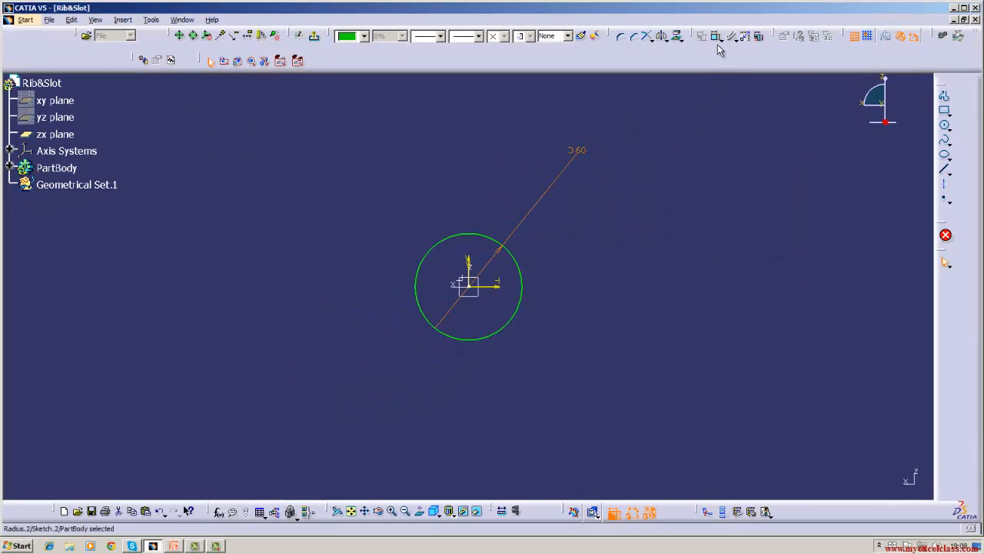
click(317, 36)
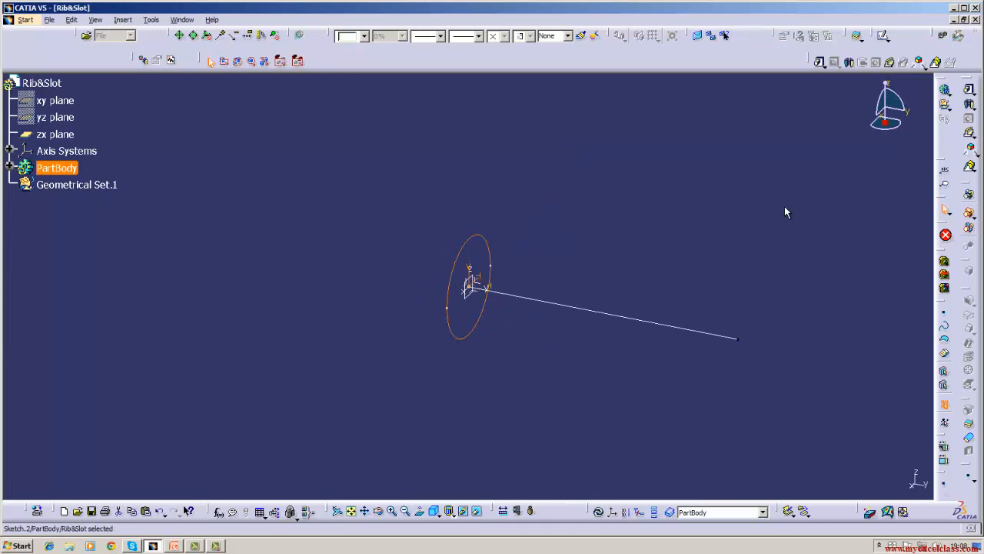
Step: Create a rib using the circle sketch as the profile and the line sketch as the center curve, with Keep angle profile control
click(969, 137)
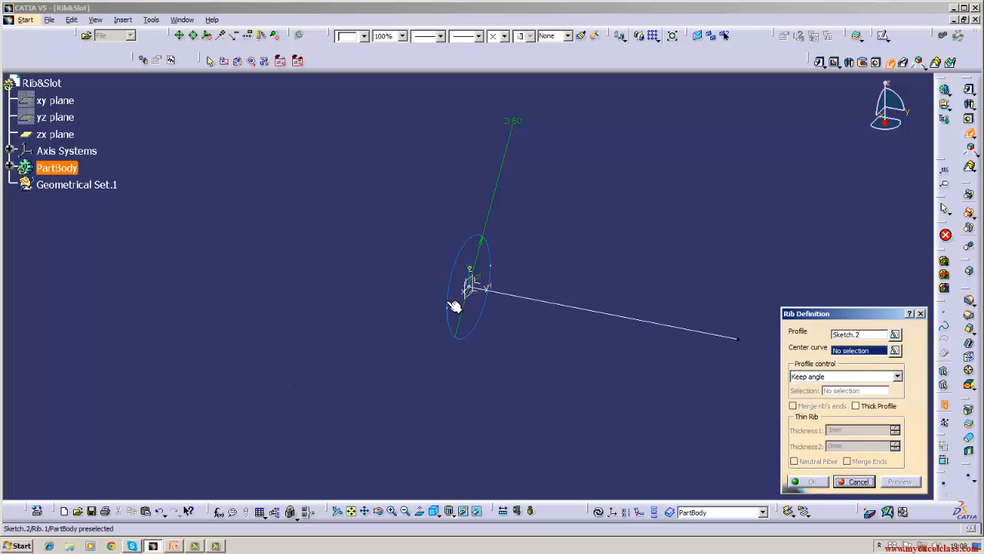
click(10, 168)
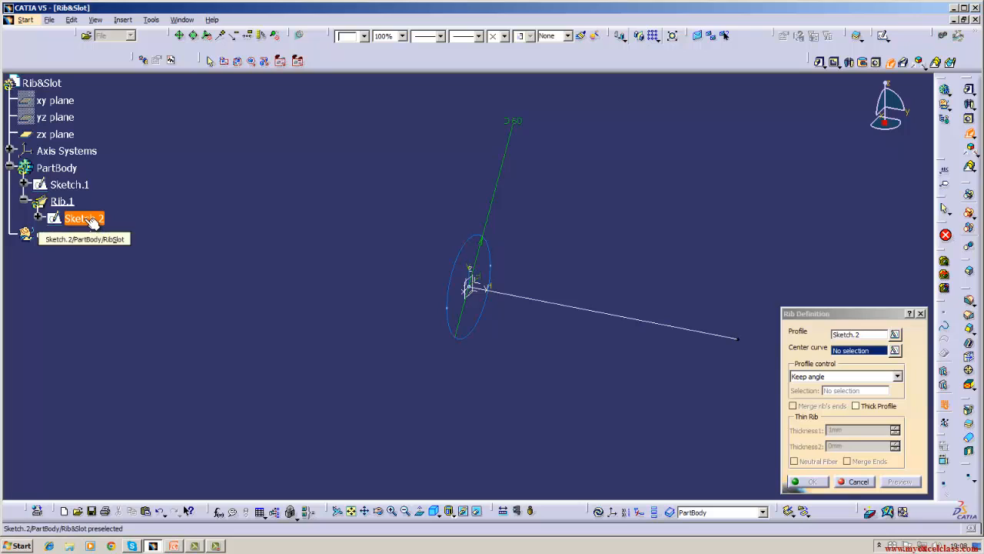
click(8, 167)
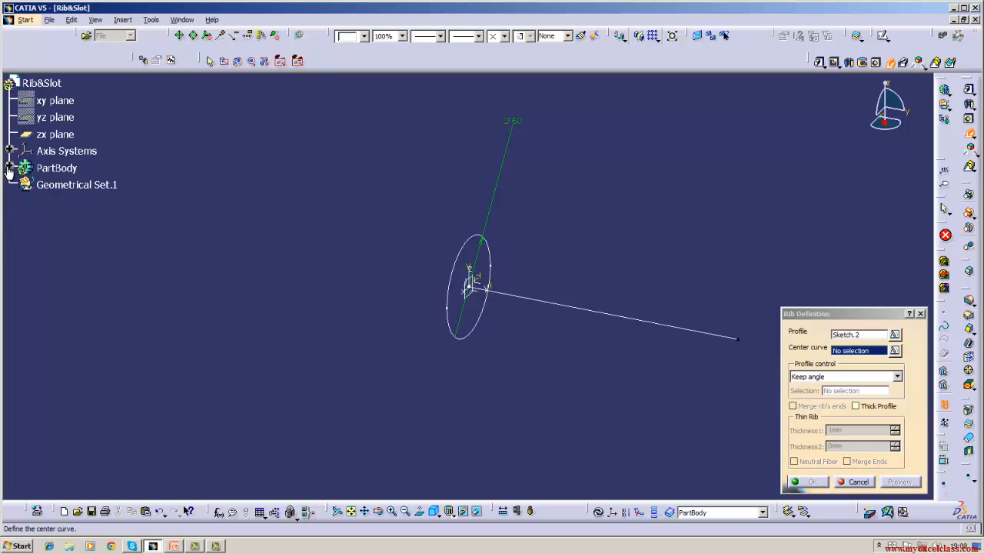
click(9, 167)
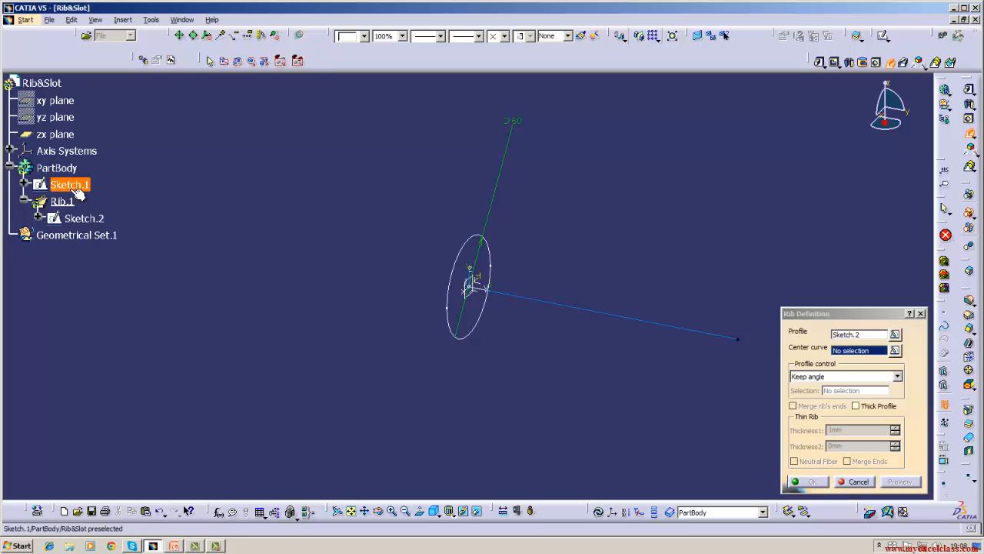
click(664, 329)
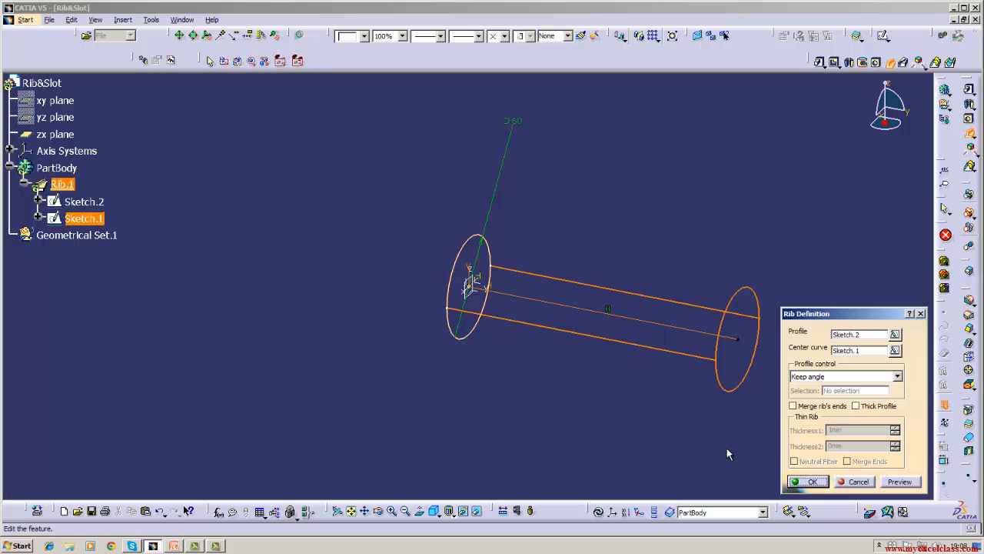
click(809, 482)
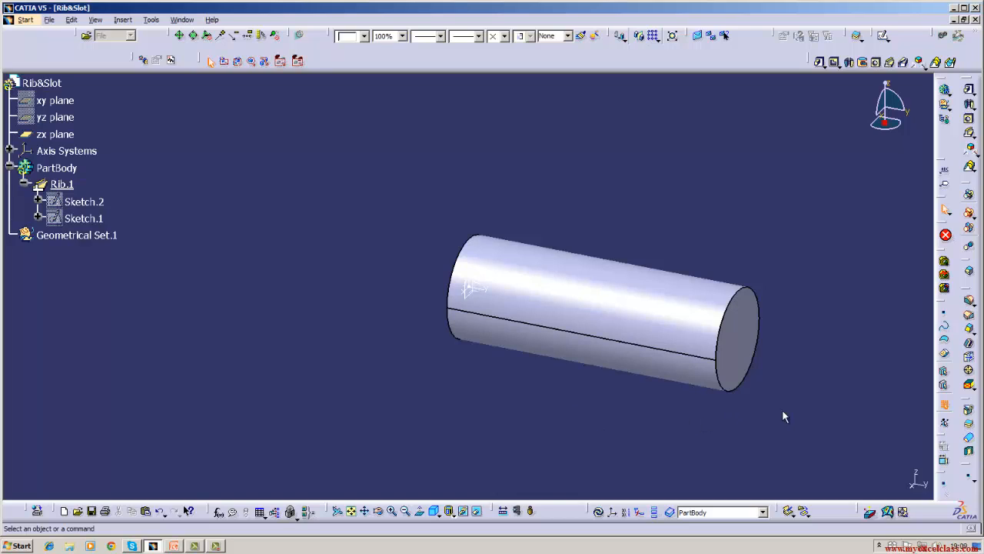
Step: Shell the cylinder with a 1 mm inside thickness, removing both end faces, and return to the isometric view
click(969, 348)
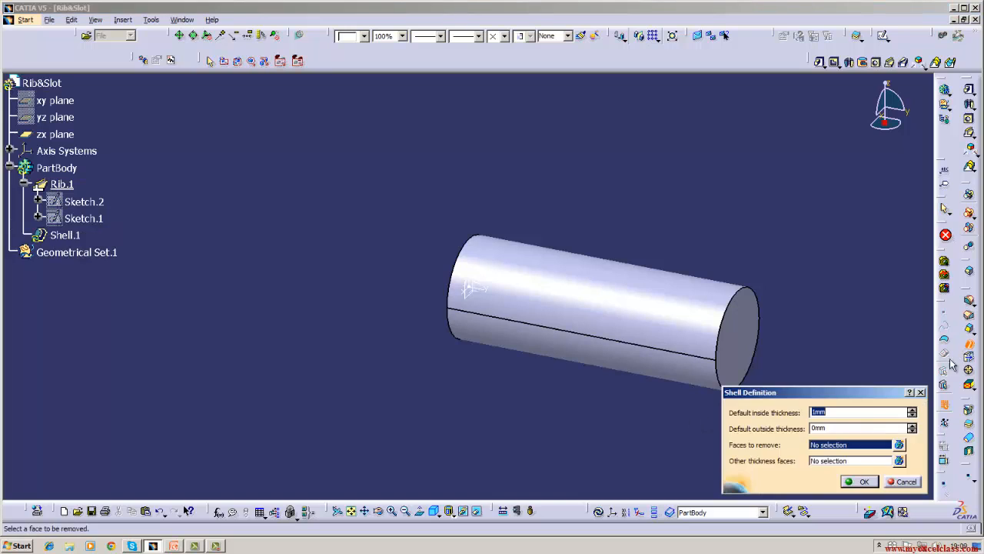
click(746, 346)
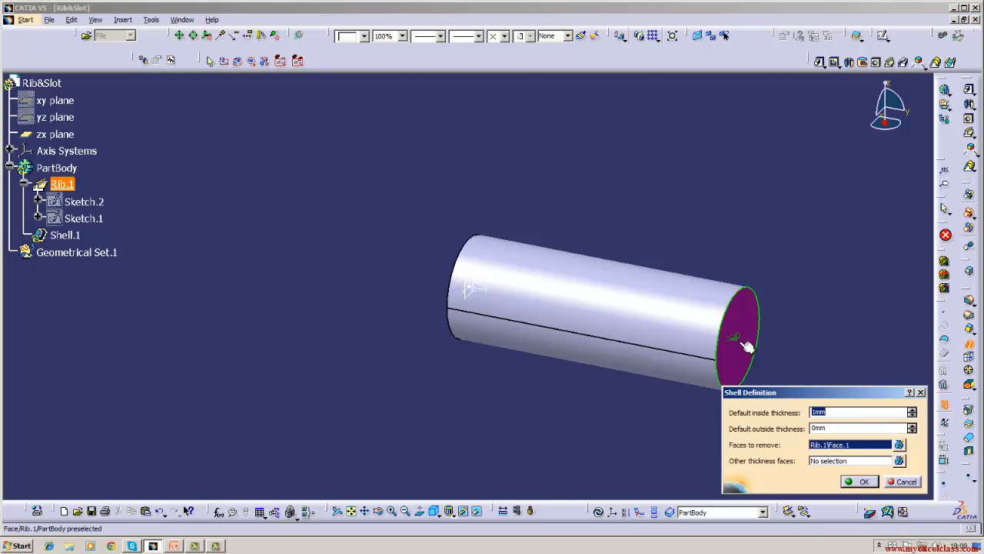
click(377, 513)
drag(382, 430, 641, 334)
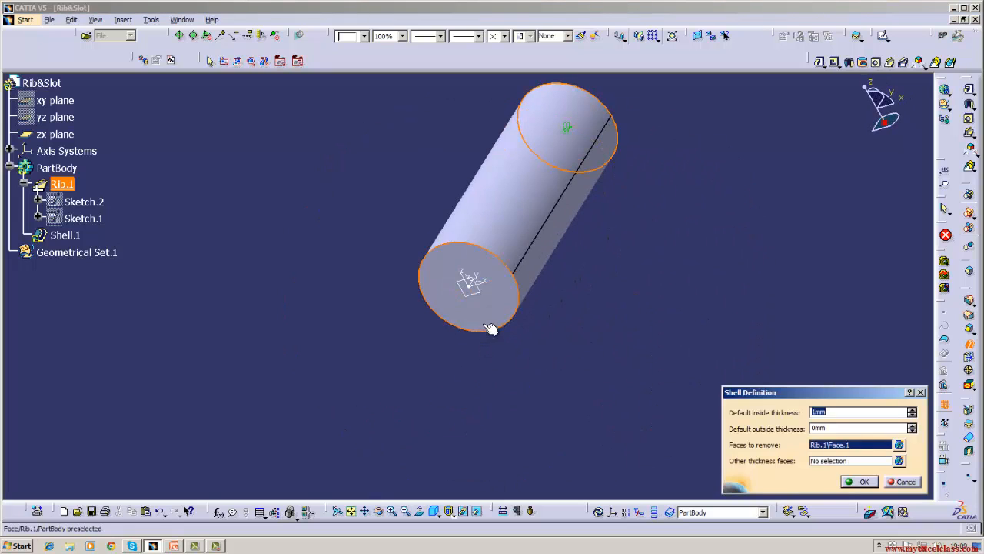
click(859, 481)
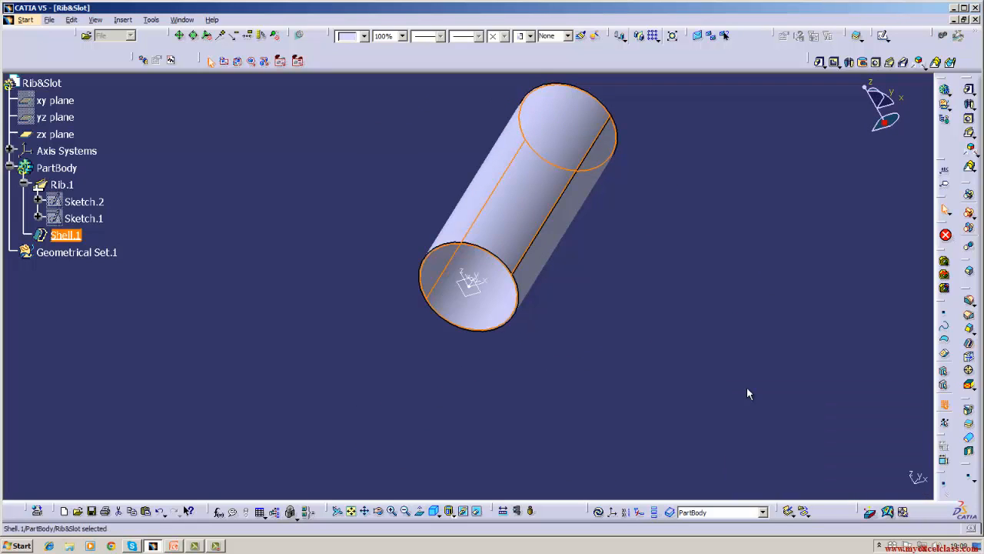
click(747, 389)
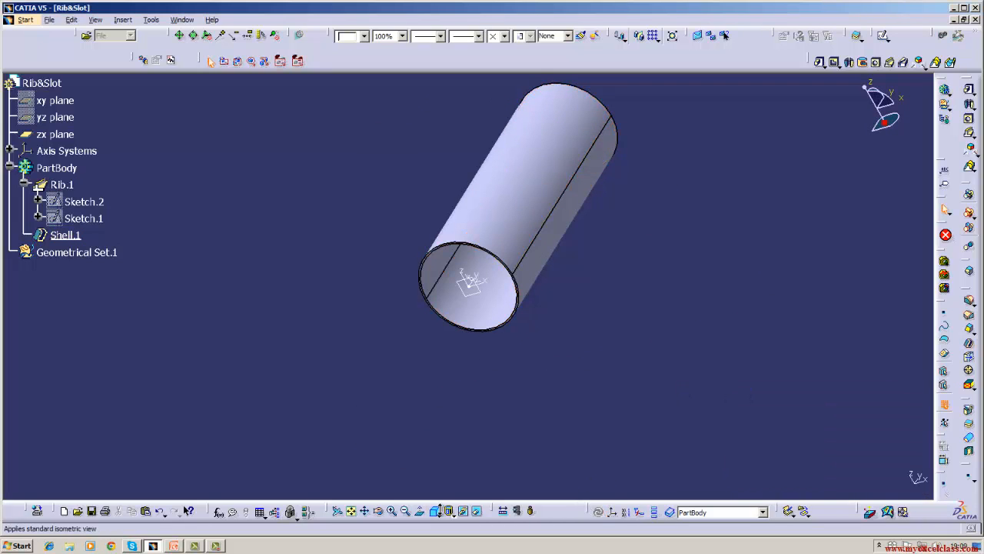
click(435, 510)
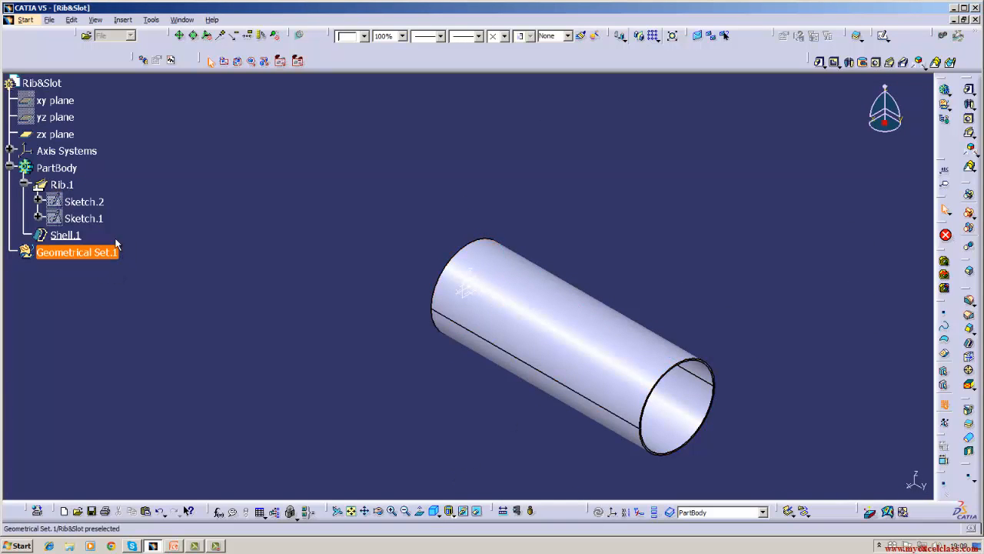
Step: Try to delete Sketch.2 from under the rib
right_click(98, 204)
click(160, 326)
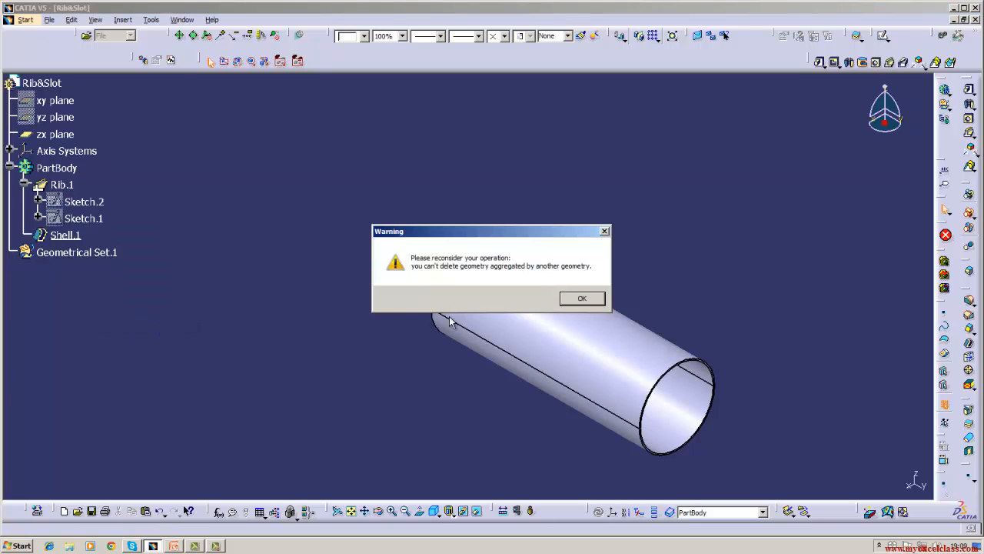
click(582, 299)
Step: Delete the shell feature from PartBody
click(63, 187)
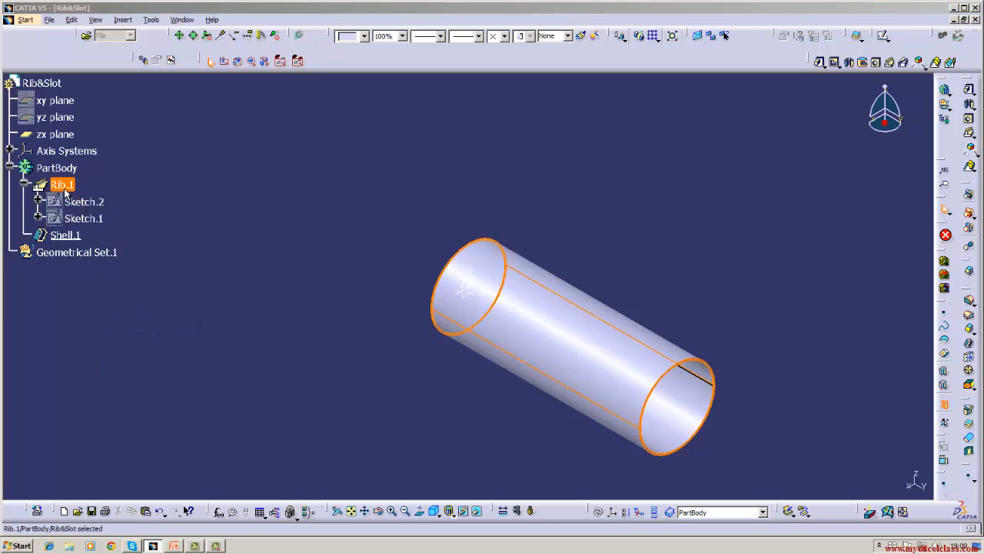
right_click(64, 194)
click(65, 266)
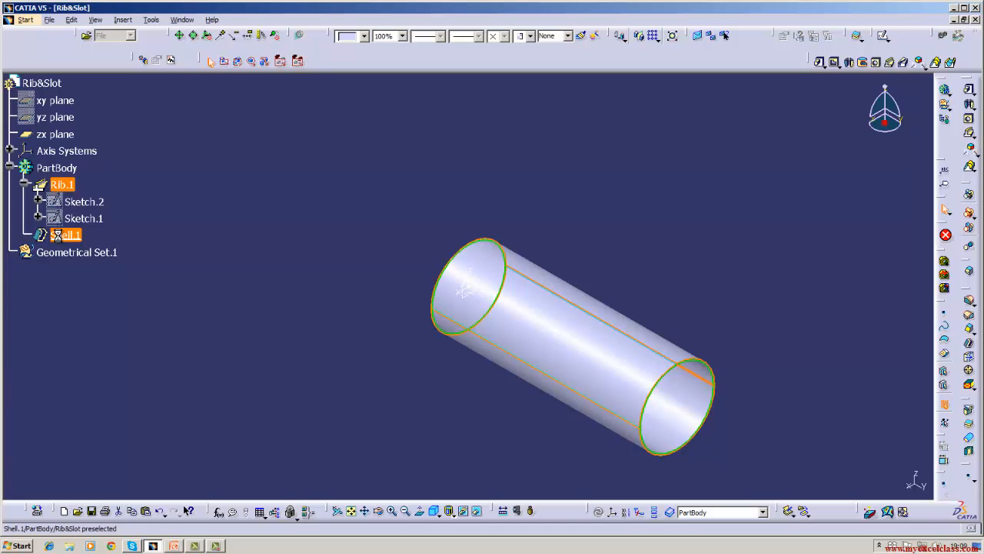
right_click(57, 236)
click(85, 356)
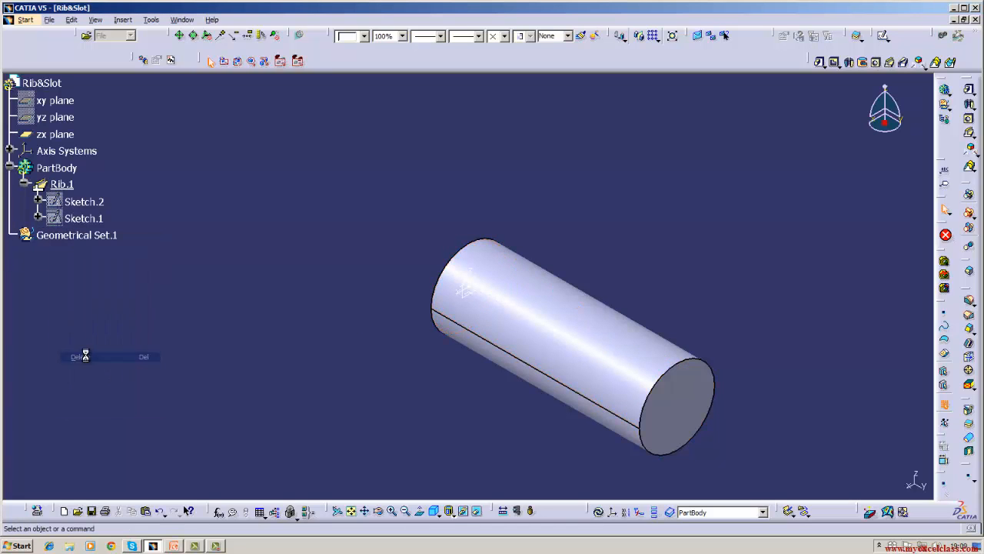
Step: Delete the rib from PartBody together with its aggregated profile and center curve sketches
right_click(63, 186)
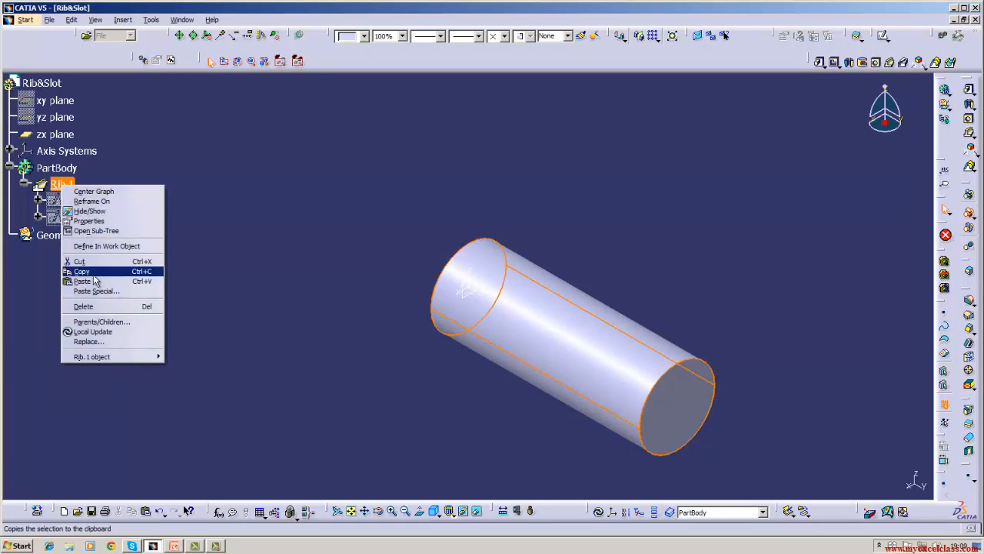
click(84, 306)
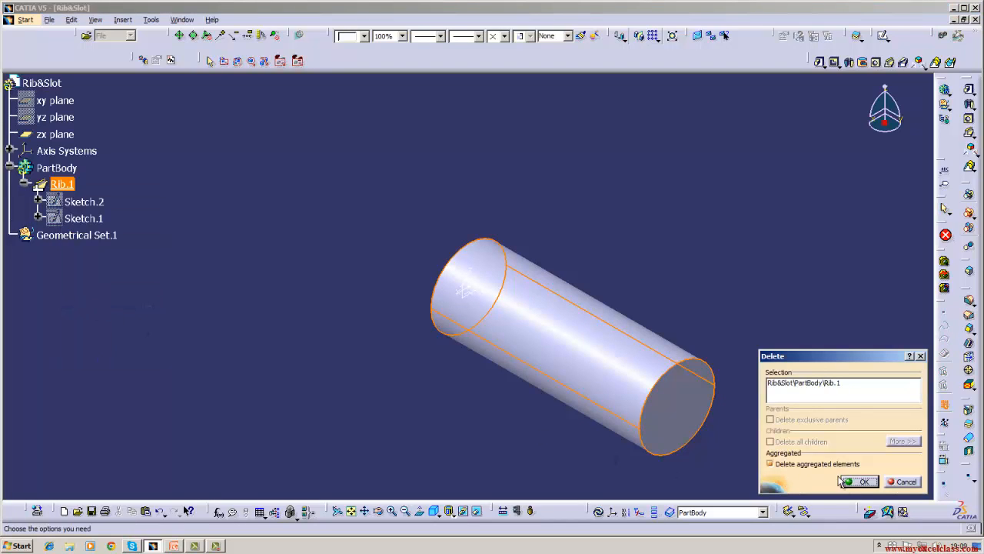
click(860, 482)
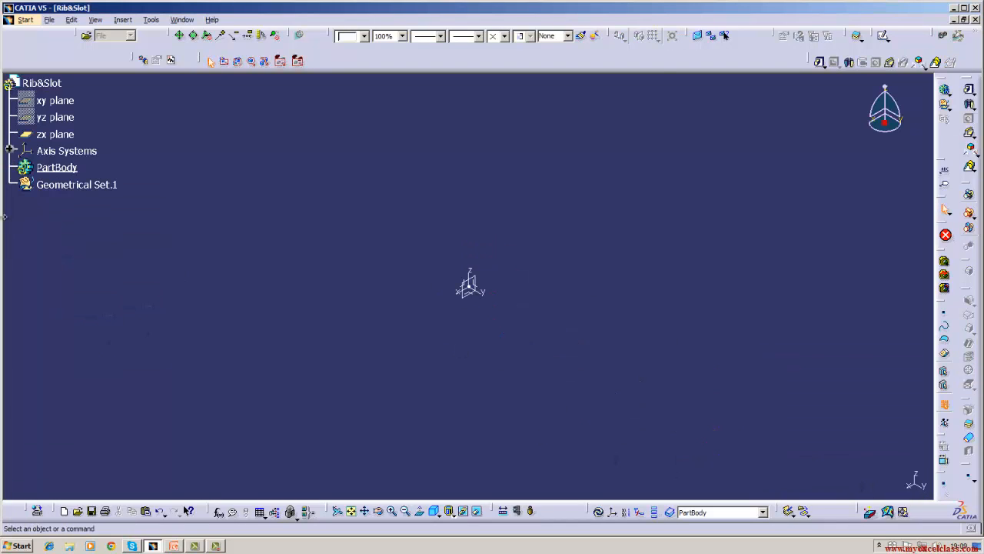
Step: Start a sketch on the yz plane and draw a horizontal line about 172 mm long from the origin
click(57, 120)
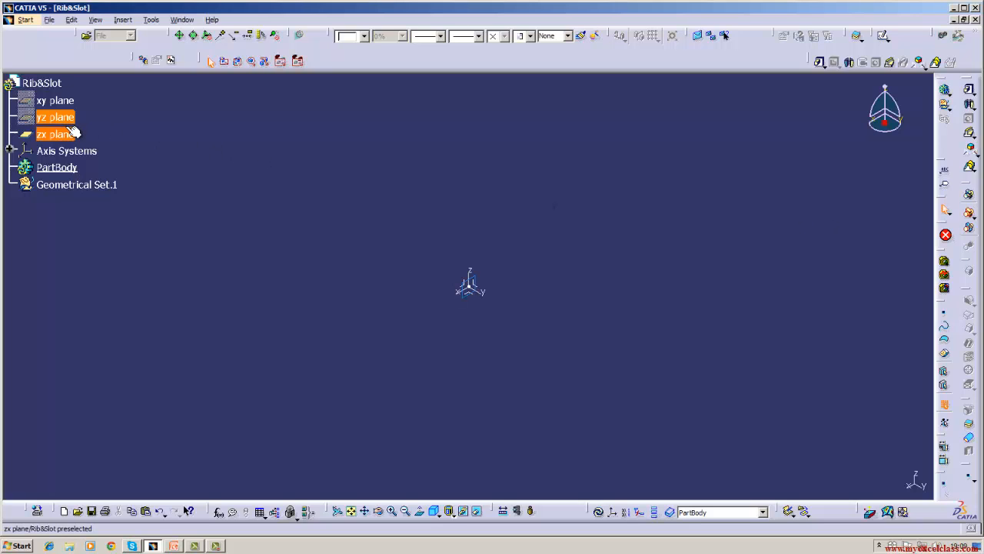
click(882, 35)
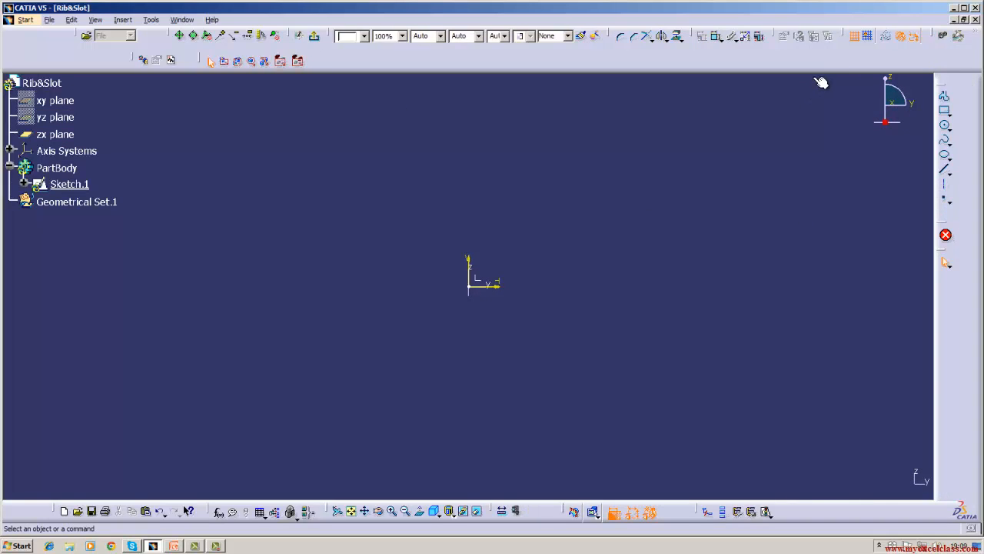
click(944, 168)
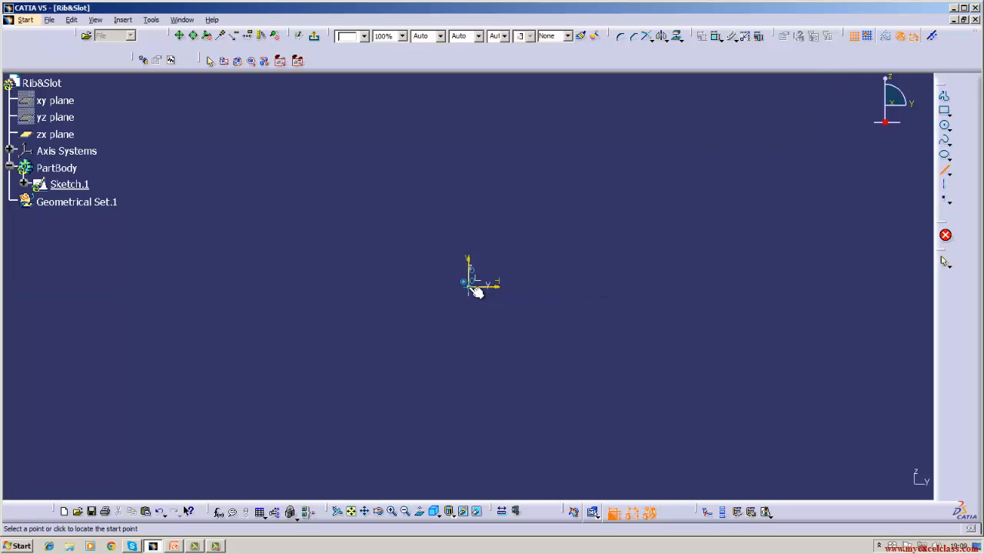
click(470, 285)
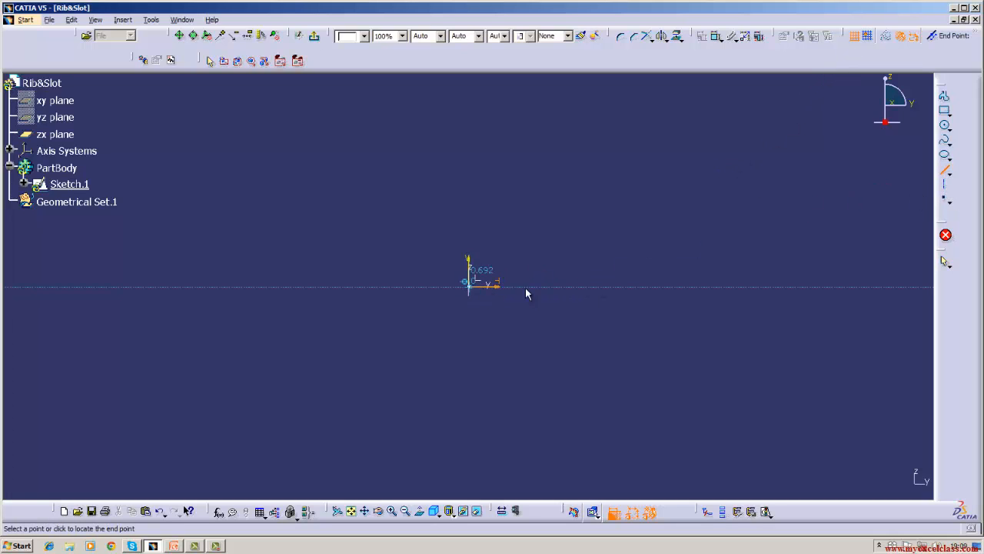
click(775, 289)
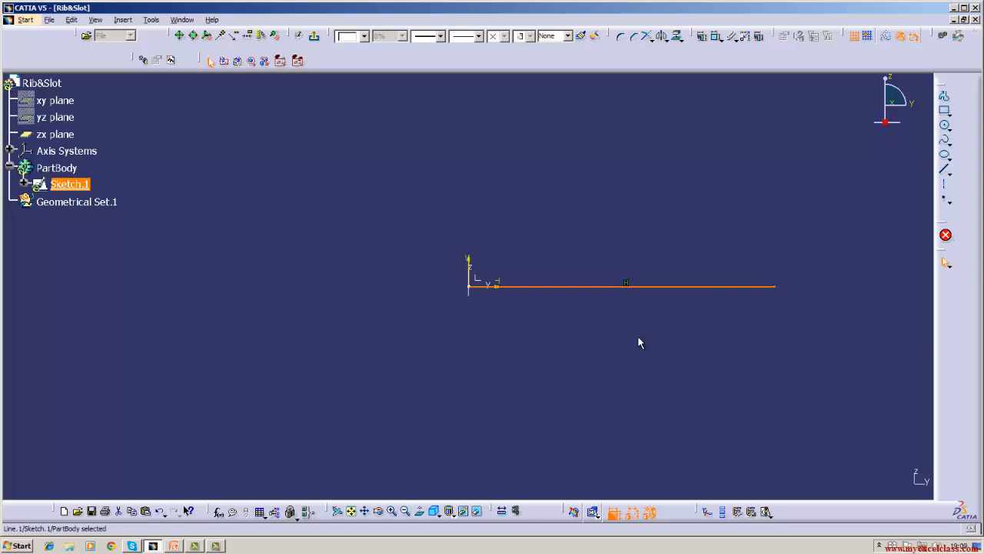
Step: Draw a vertical line upward from the free end of the horizontal line
click(944, 169)
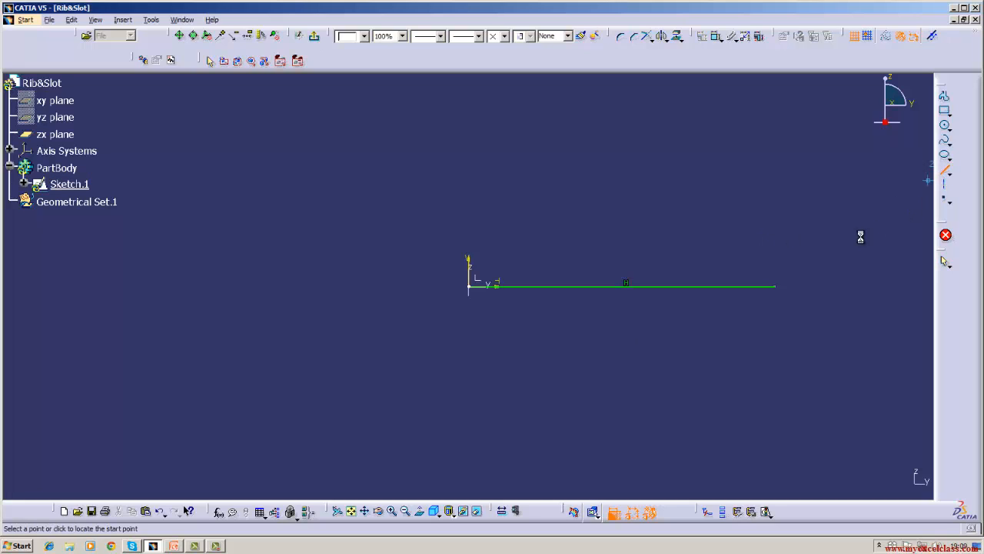
click(775, 287)
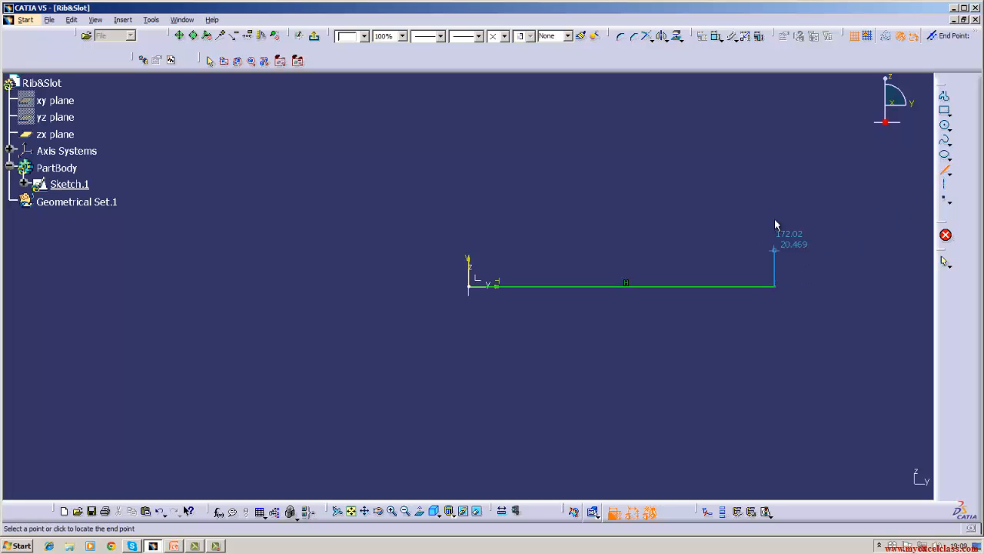
click(775, 131)
click(597, 222)
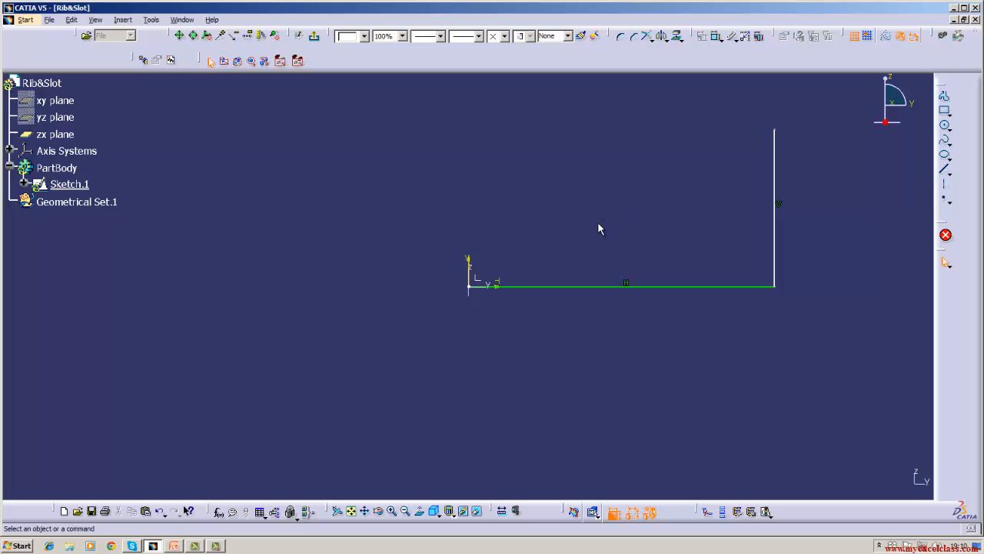
Step: Round the corner between the horizontal and vertical lines and set its radius to 50 mm
click(621, 36)
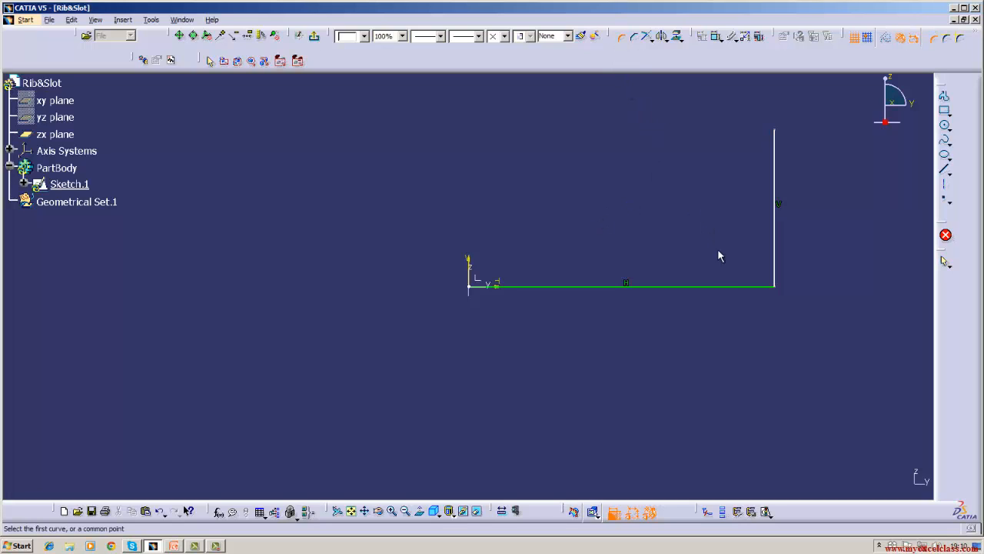
click(738, 287)
click(774, 257)
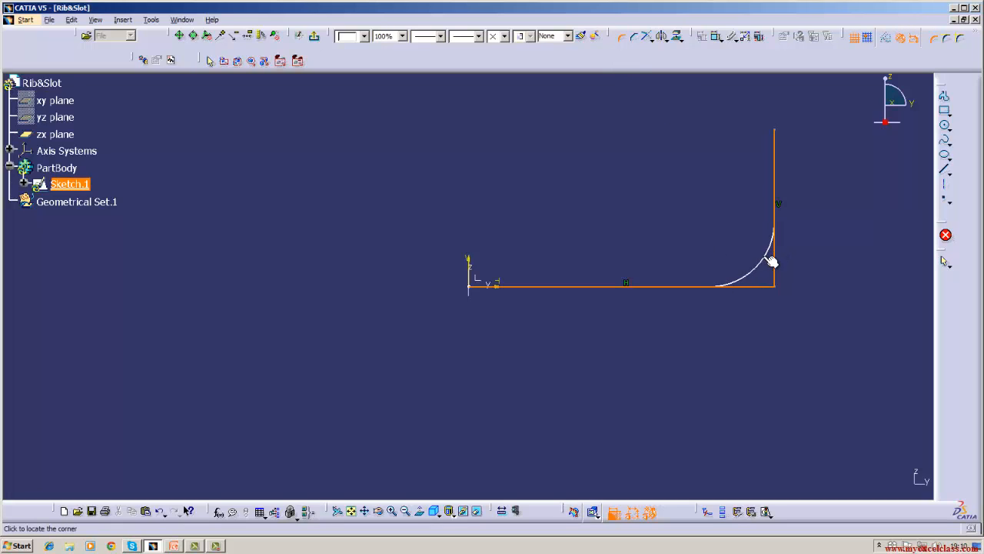
click(769, 259)
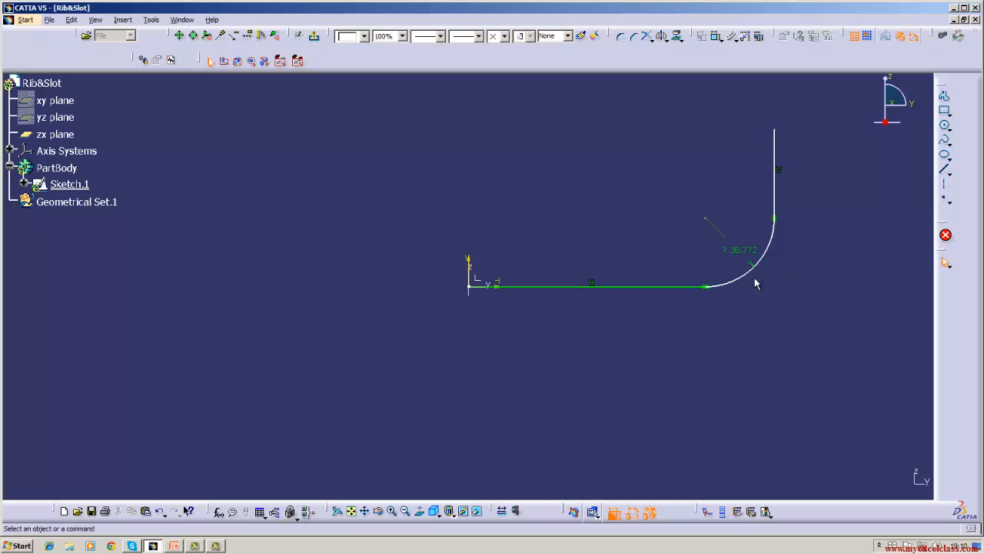
double_click(736, 254)
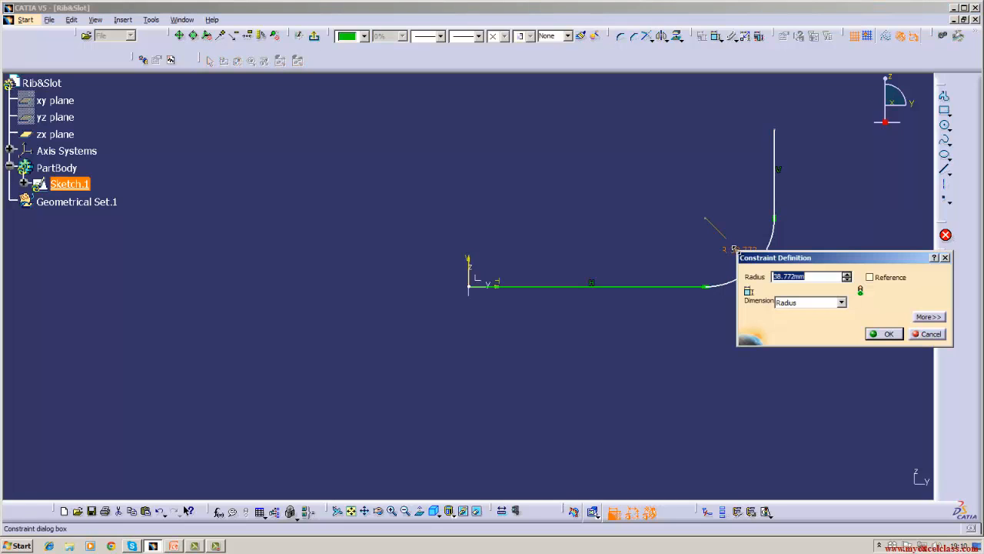
key(BackSpace)
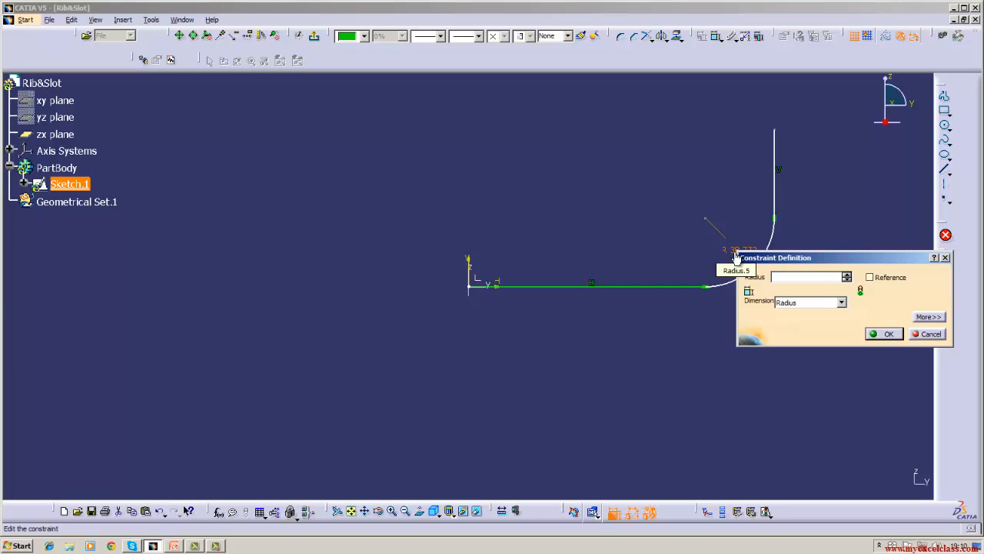
key(Return)
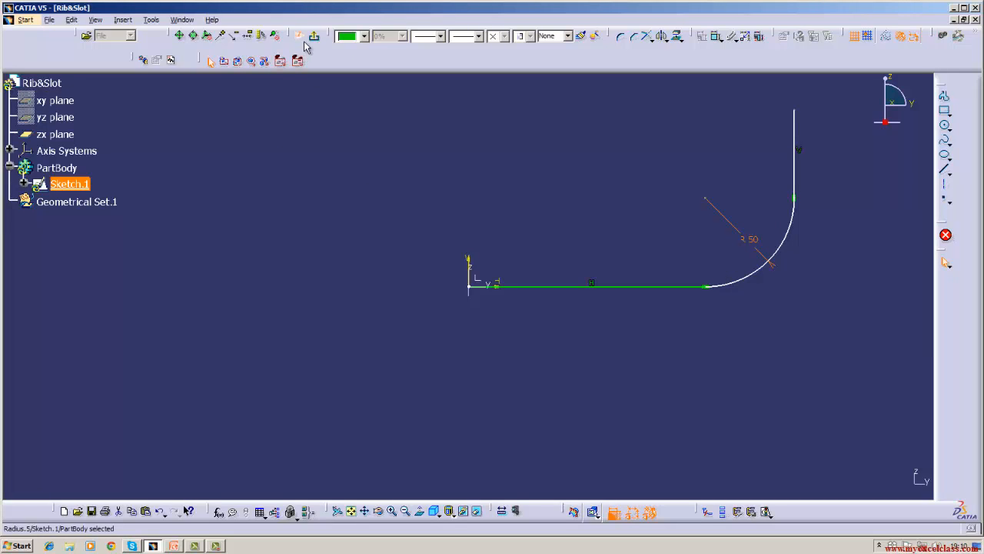
Step: Dimension the horizontal line below the sketch and set its length to 200 mm
click(715, 36)
click(606, 287)
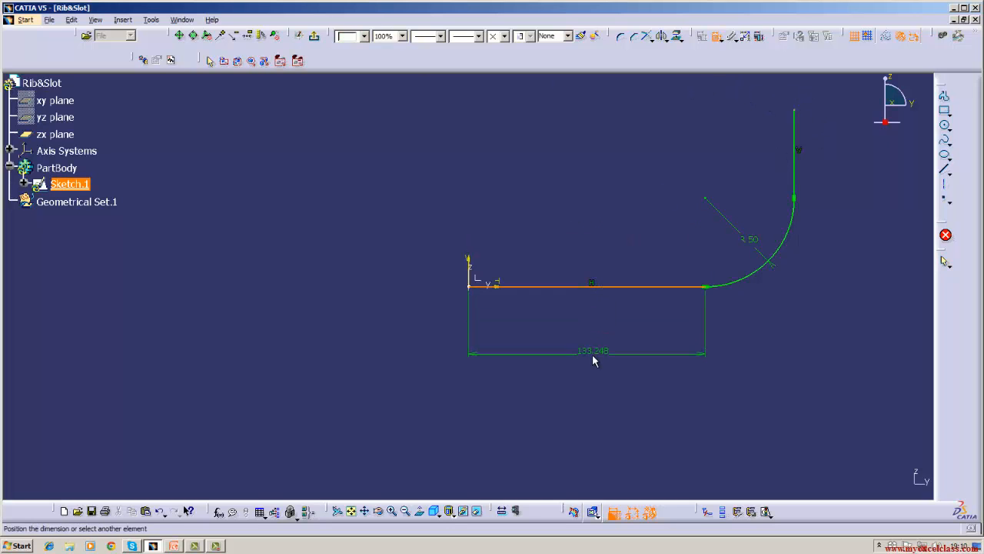
click(597, 353)
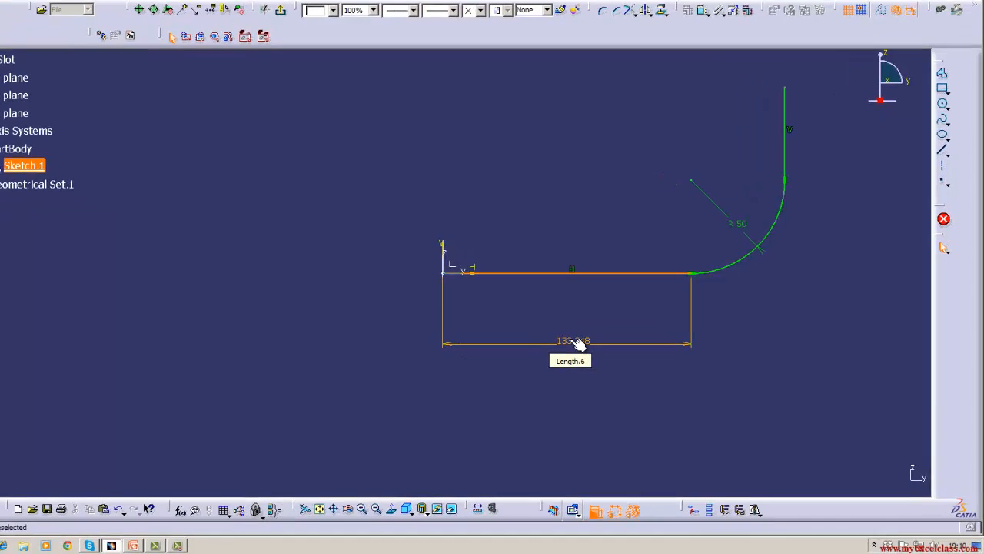
double_click(589, 348)
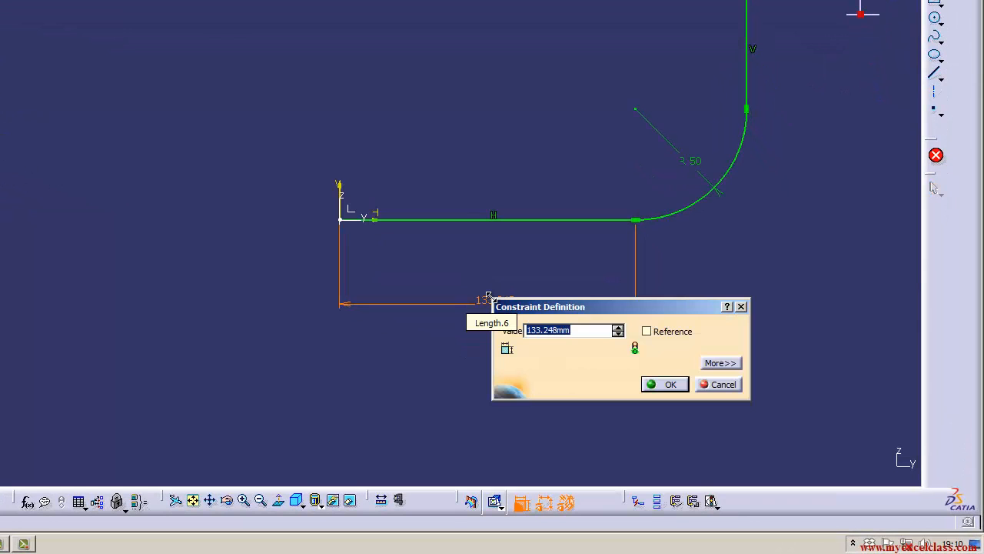
text(200)
key(Return)
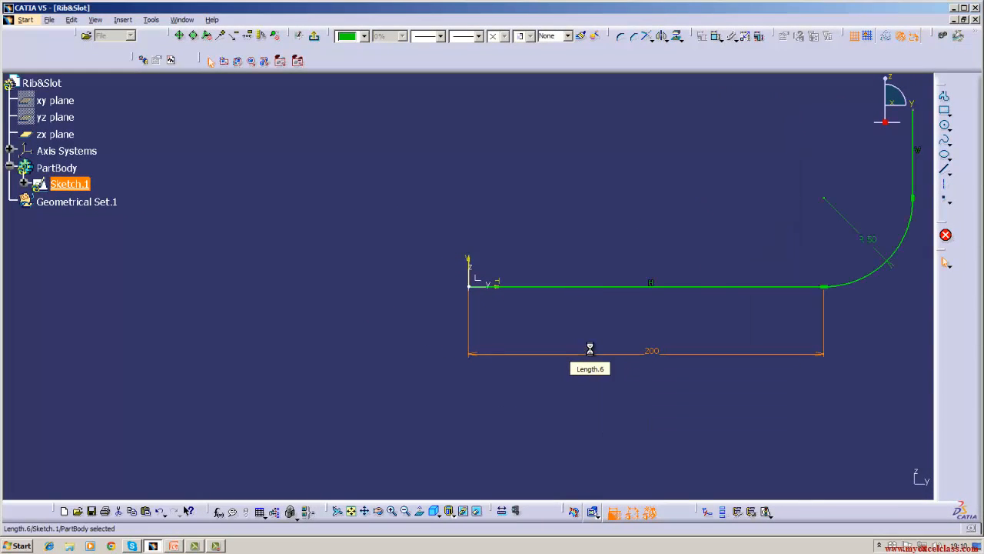
Step: Dimension the vertical line, set its length to 150 mm, and exit the sketch
middle_drag(594, 332, 302, 346)
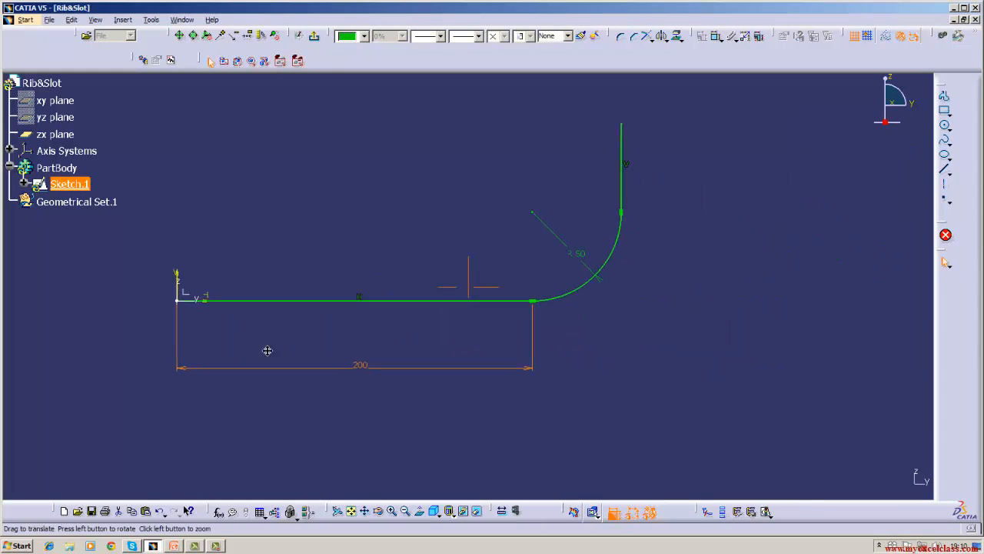
click(715, 35)
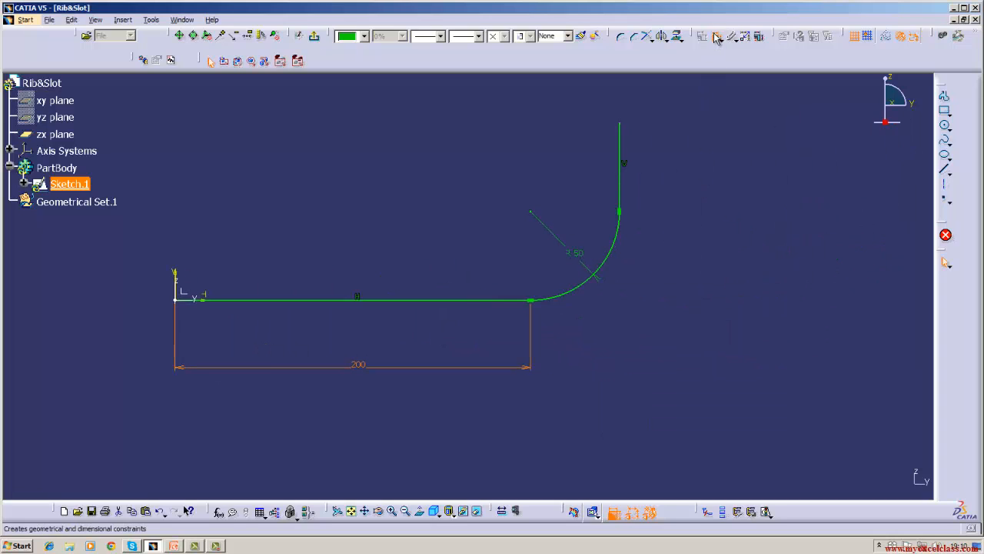
click(625, 155)
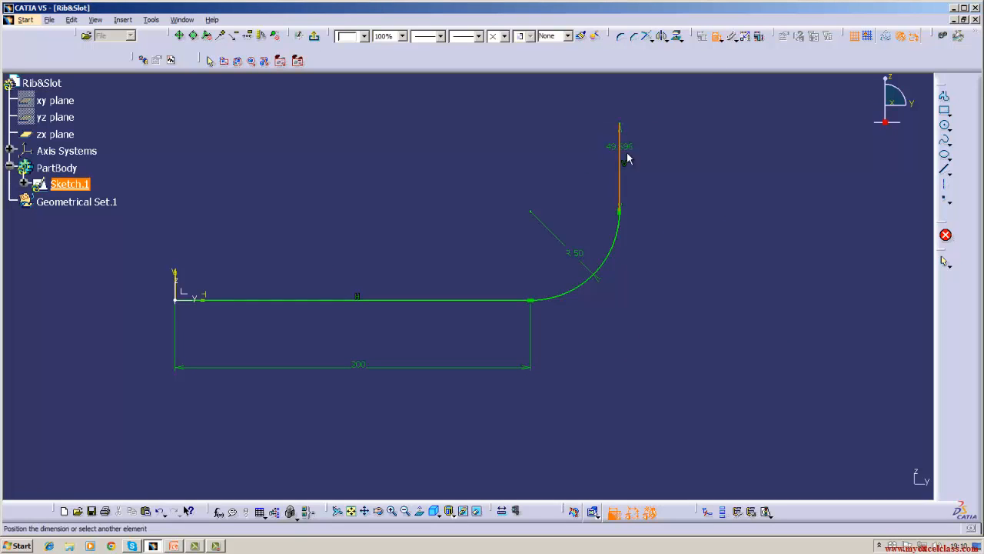
click(699, 160)
double_click(696, 160)
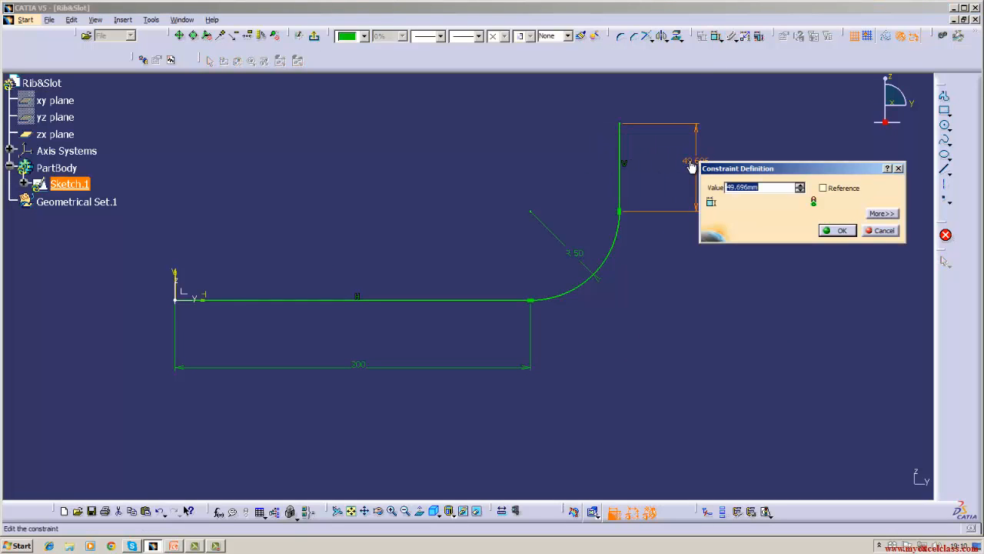
key(BackSpace)
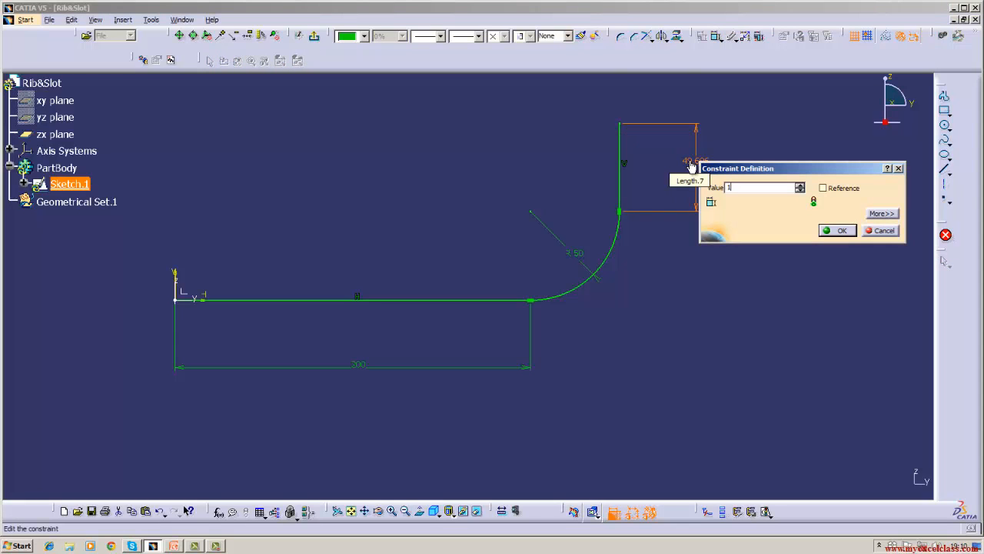
key(Return)
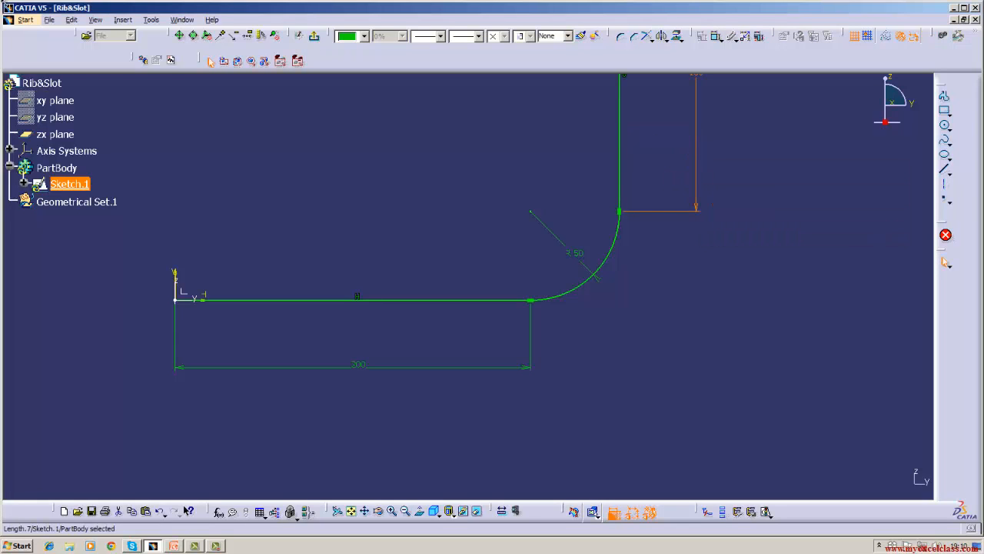
click(95, 19)
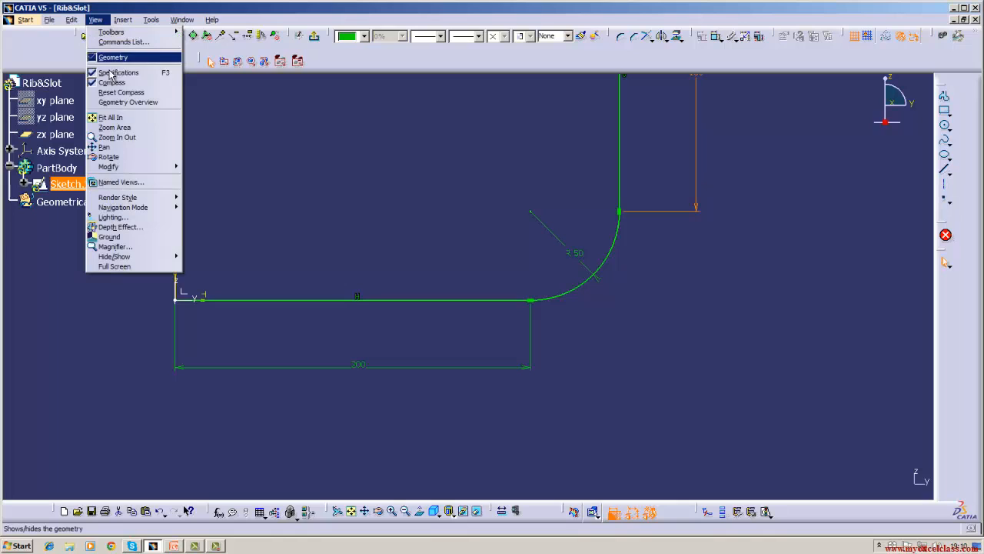
click(110, 117)
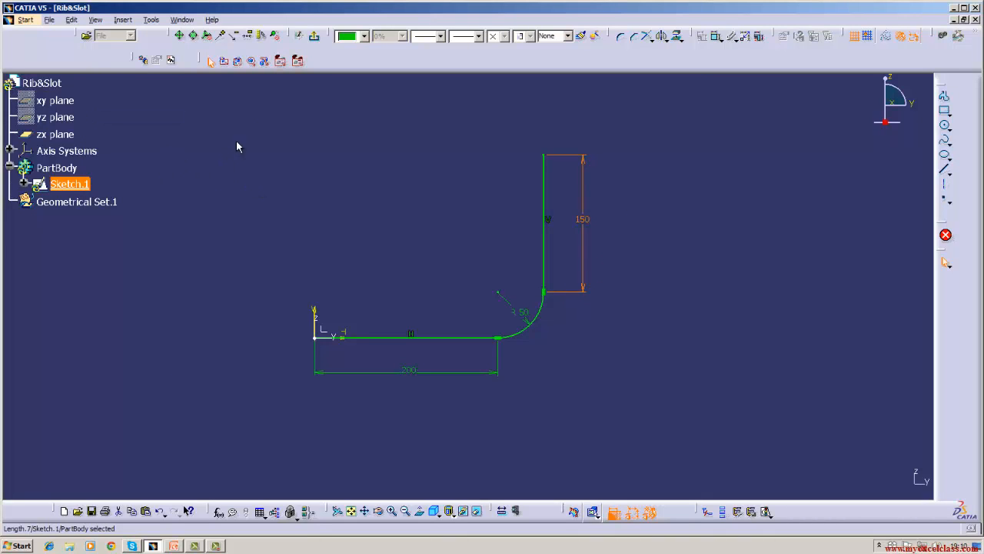
click(314, 35)
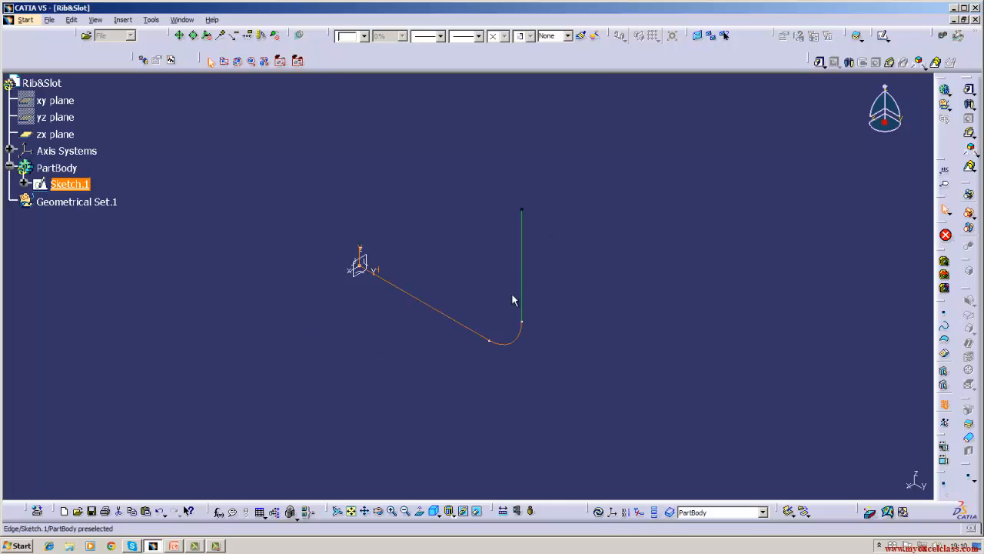
Step: Start a sketch on the zx plane and draw a circle centered on the origin with a radius of about 27 mm
click(360, 276)
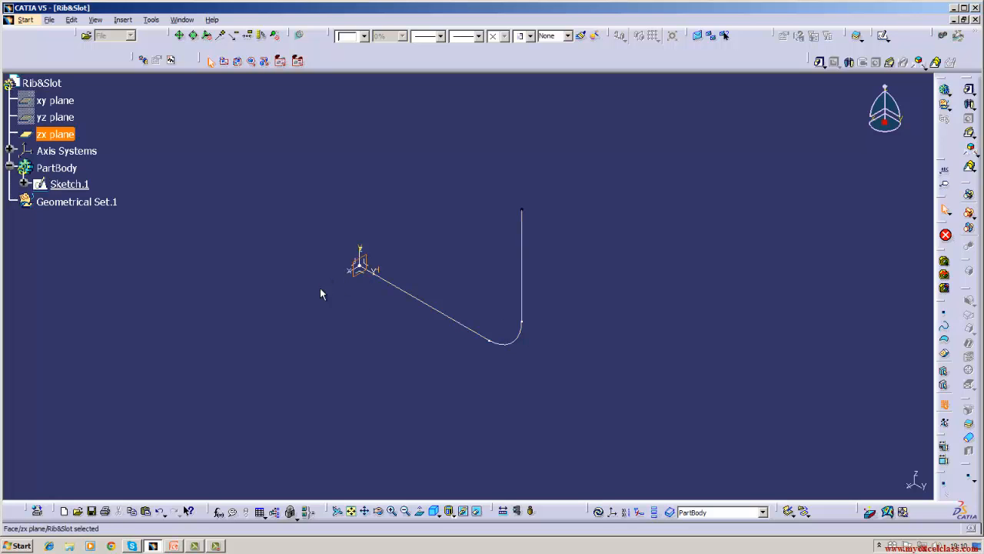
click(883, 35)
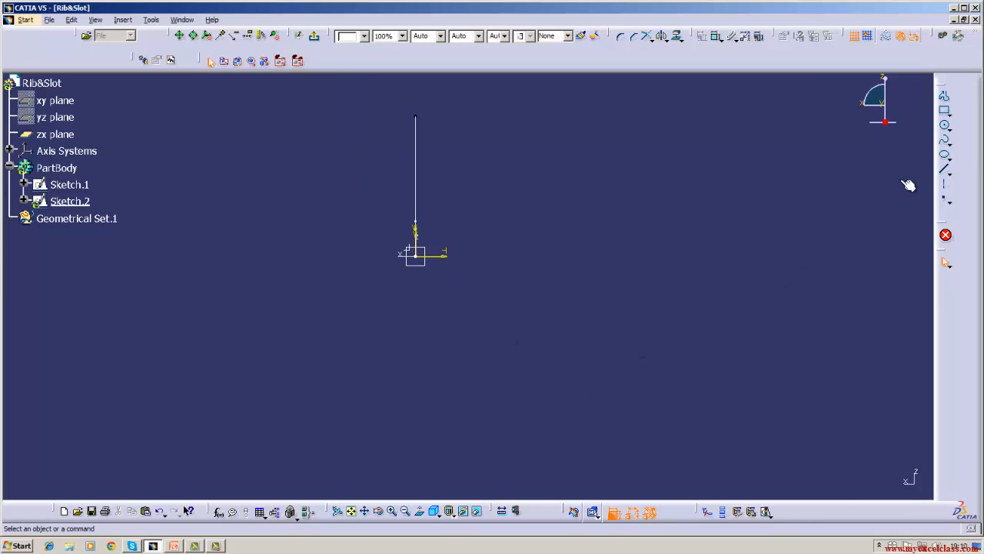
click(945, 126)
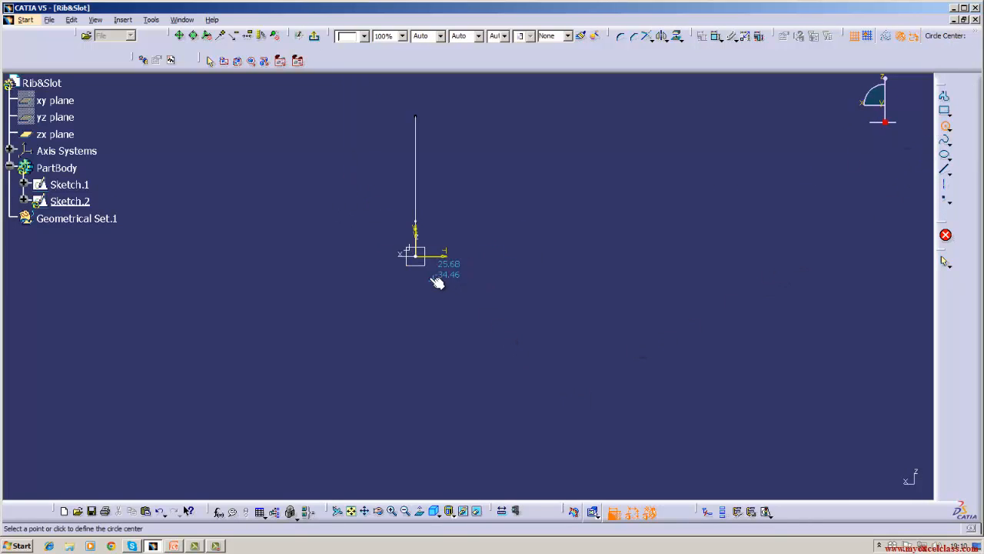
click(415, 255)
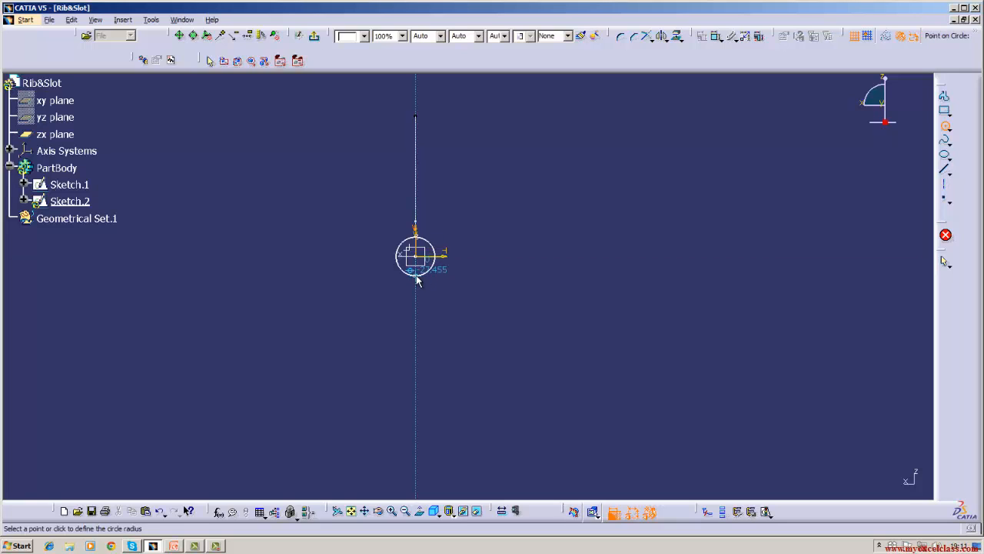
click(417, 276)
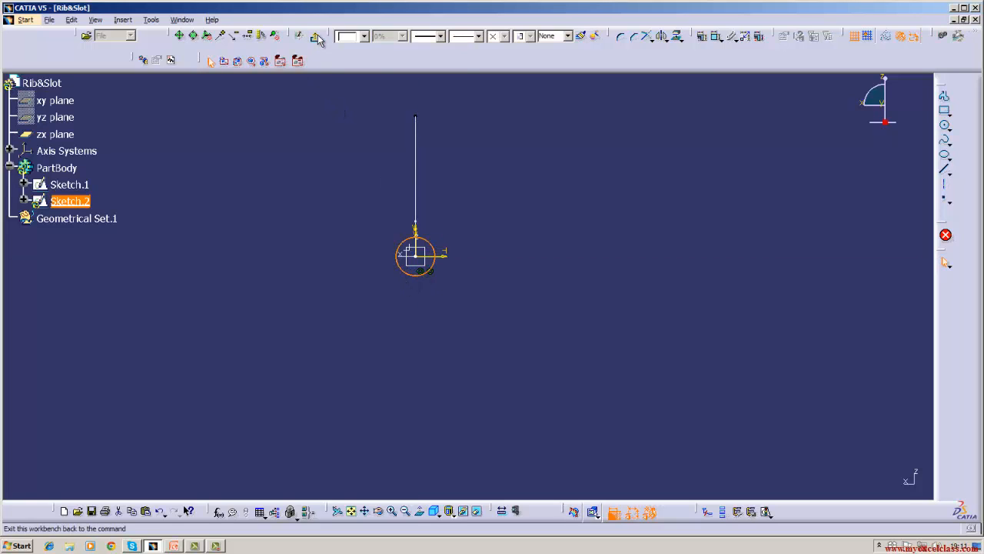
Step: Dimension the circle's diameter, set it to 50 mm, and exit the sketch
click(716, 35)
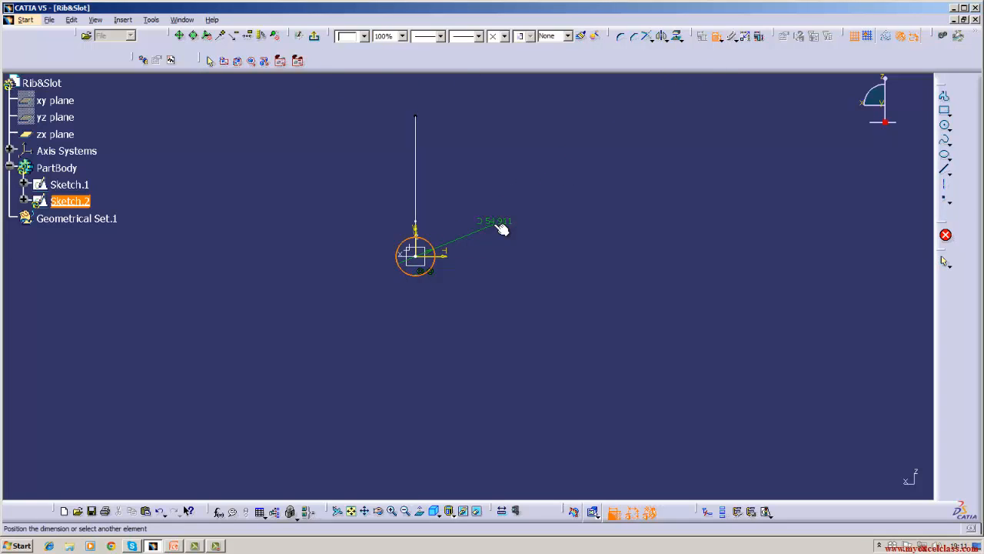
click(500, 220)
double_click(499, 220)
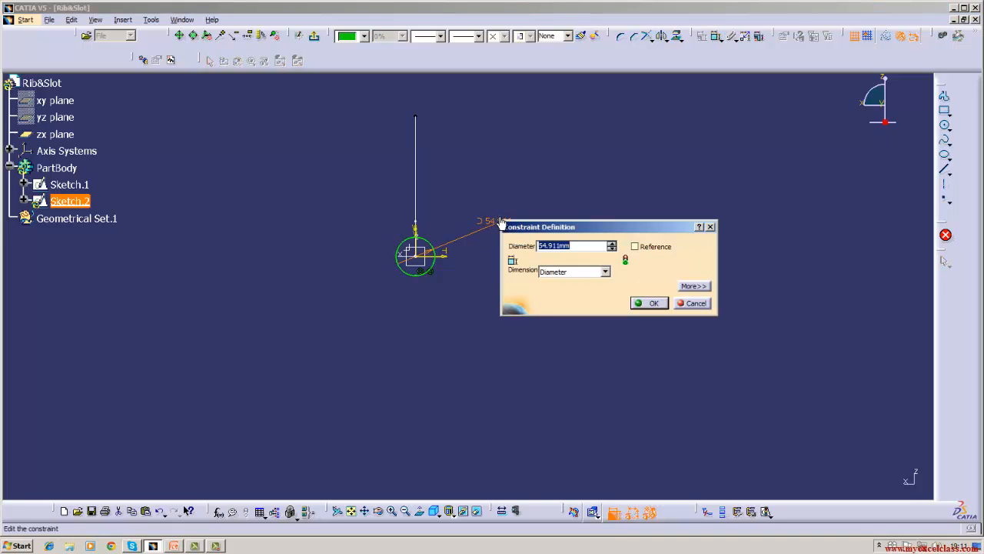
key(BackSpace)
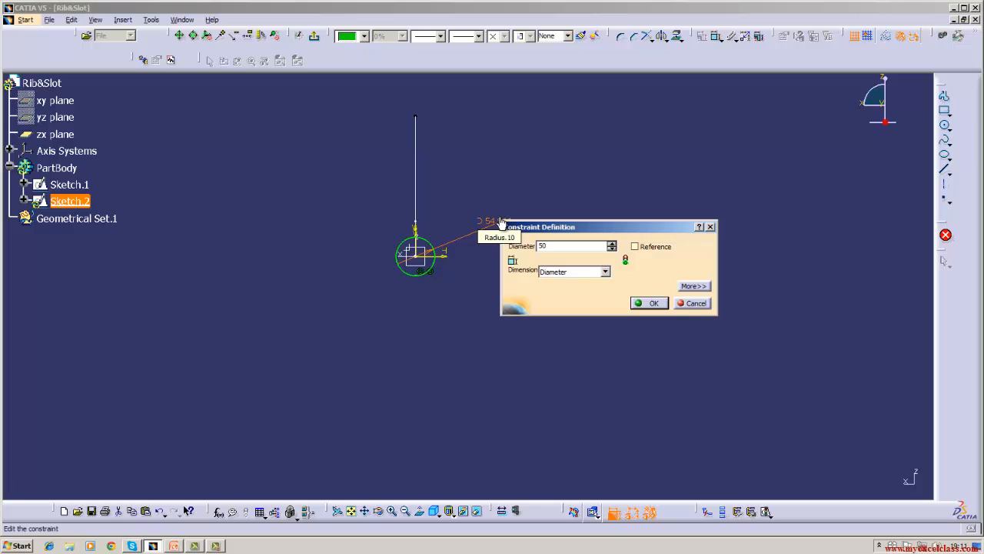
key(Return)
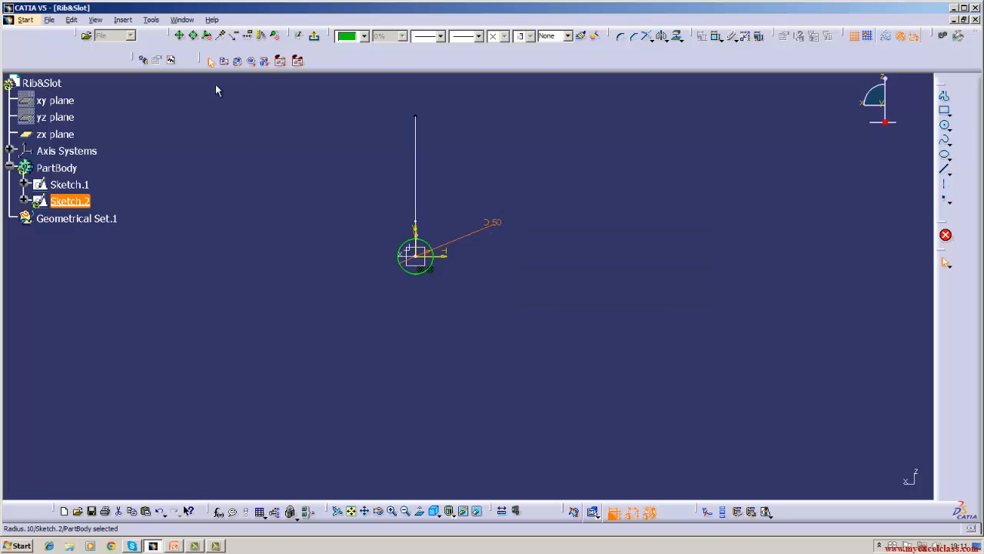
click(313, 35)
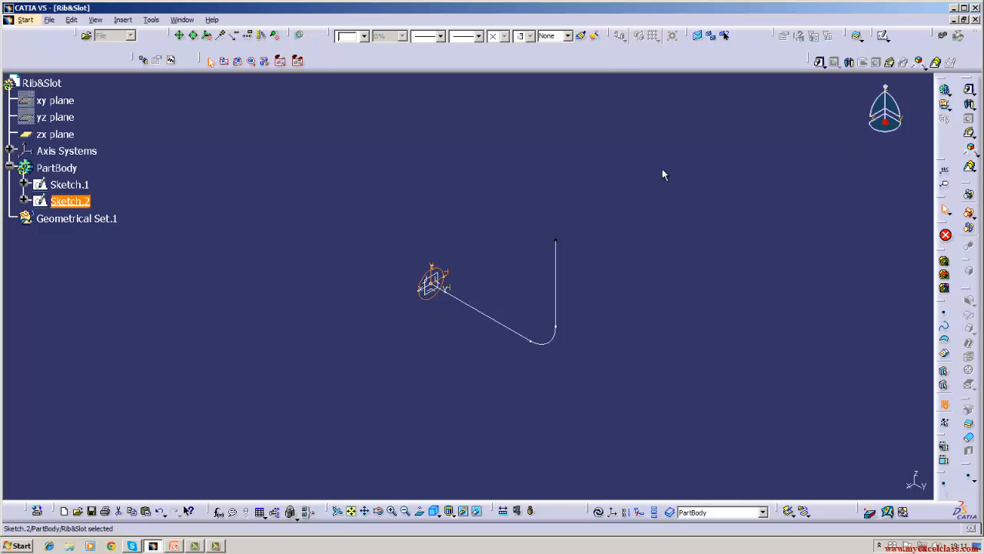
Step: Create a rib that sweeps the circle sketch along the L-shaped center curve with Keep angle profile control
click(969, 133)
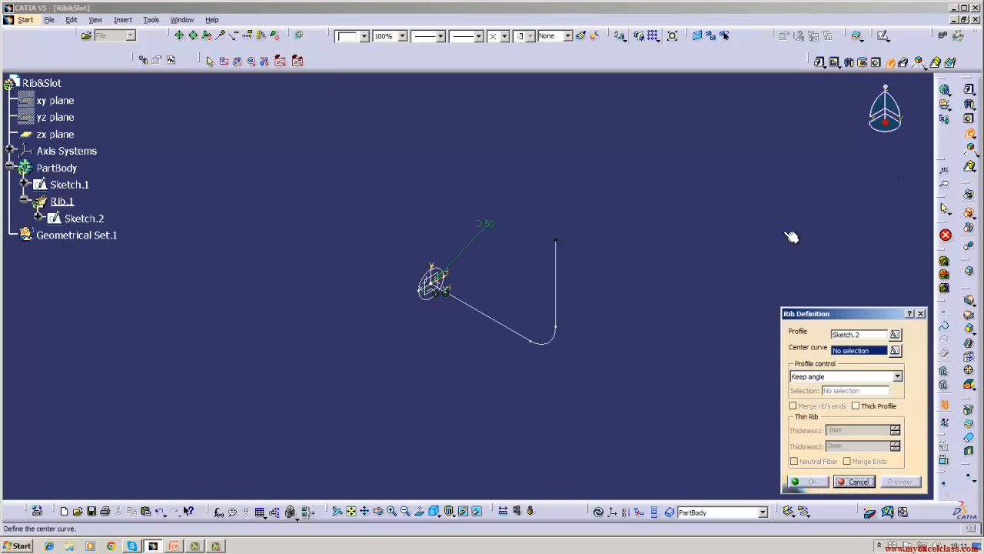
click(549, 347)
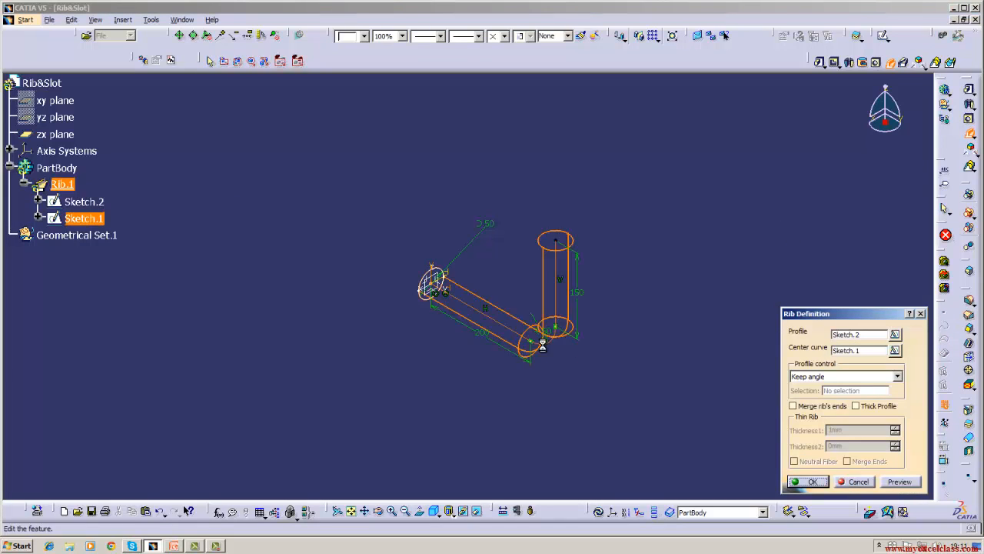
click(811, 482)
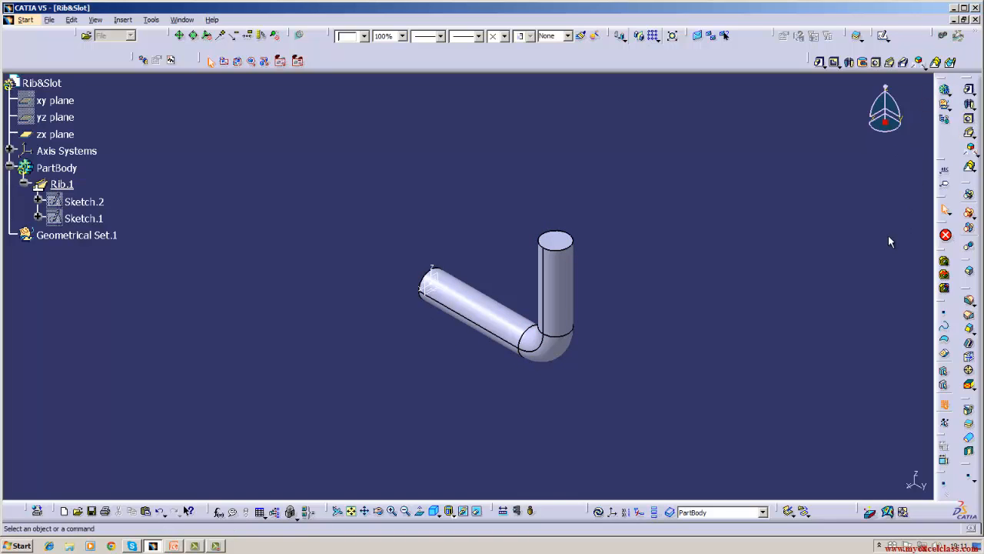
Step: Shell the rib with a 1 mm inside thickness, removing both circular end faces
click(969, 343)
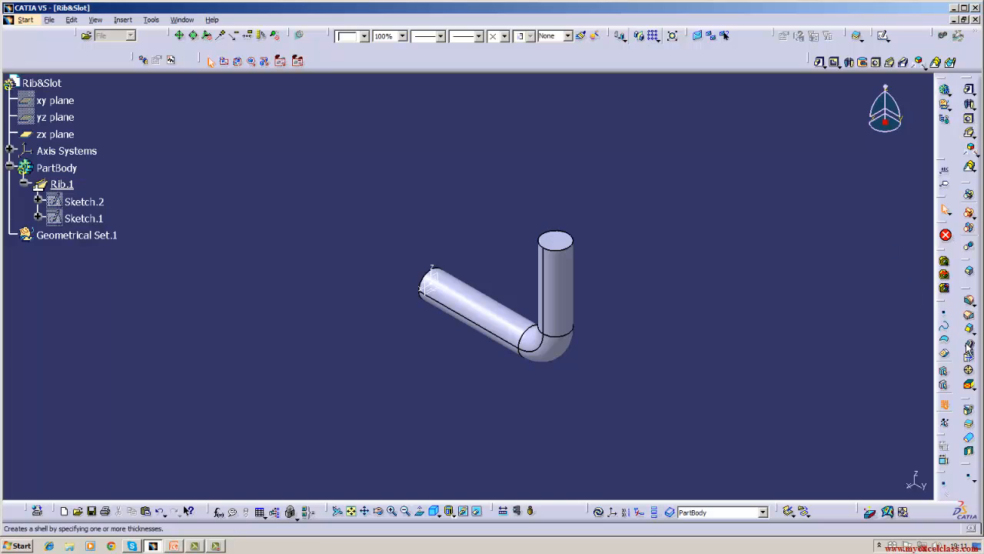
click(560, 240)
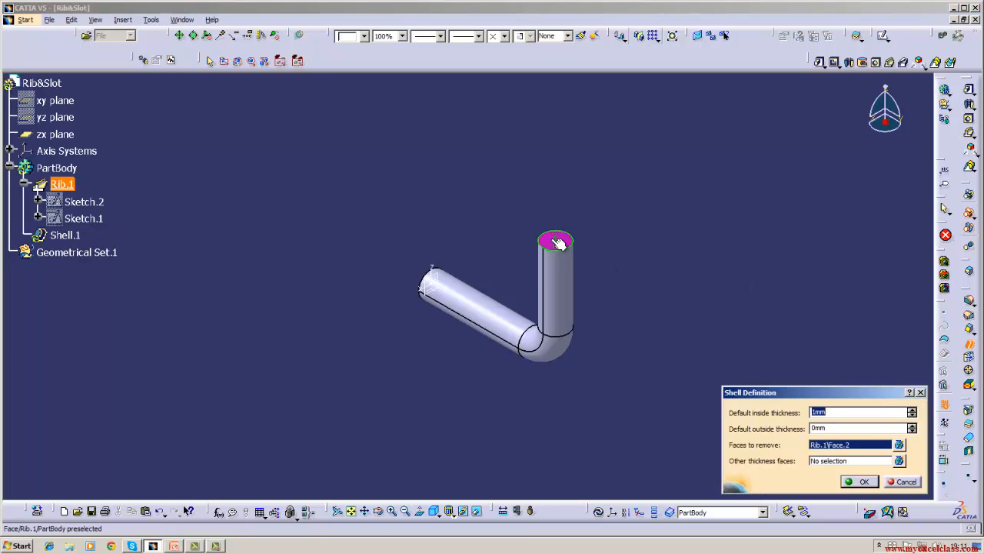
click(386, 513)
drag(391, 424, 638, 279)
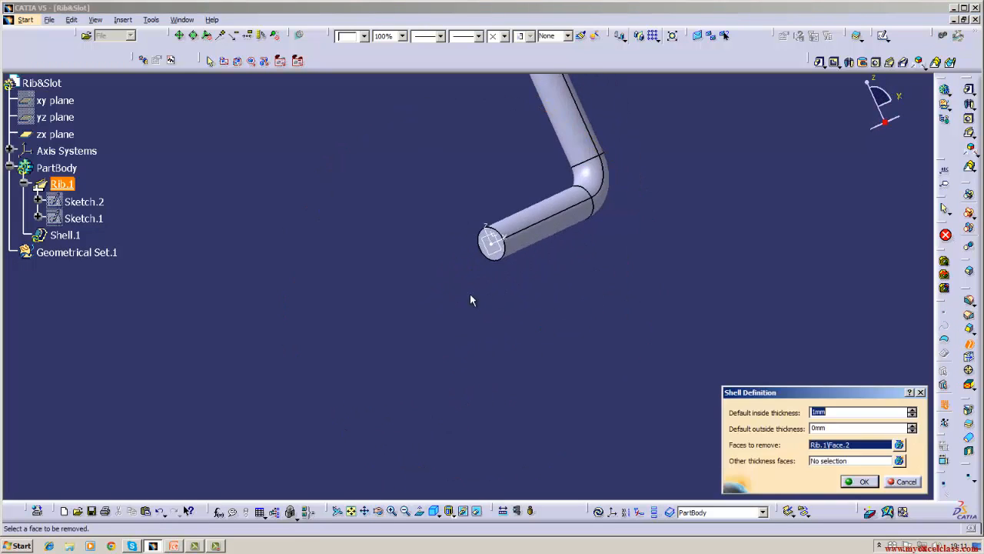
click(495, 259)
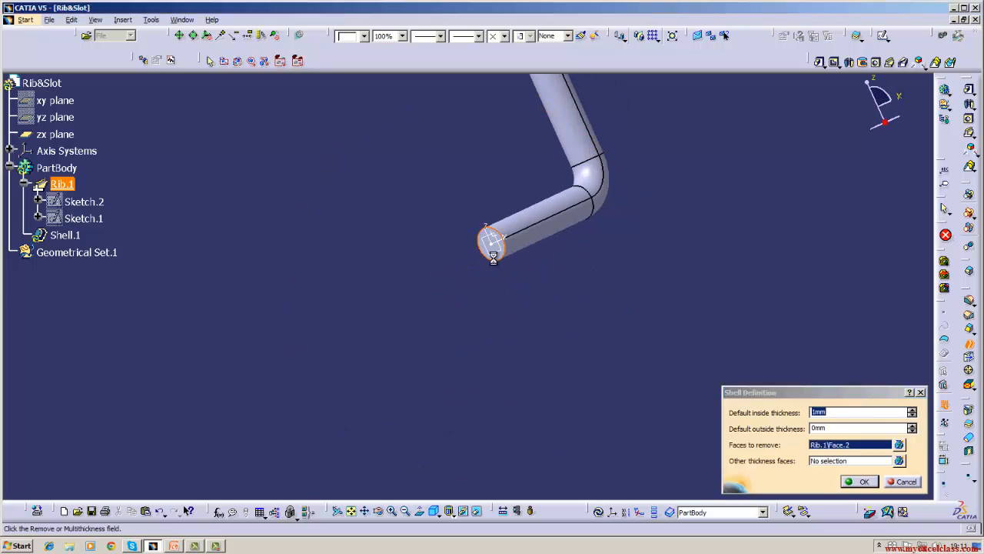
click(853, 482)
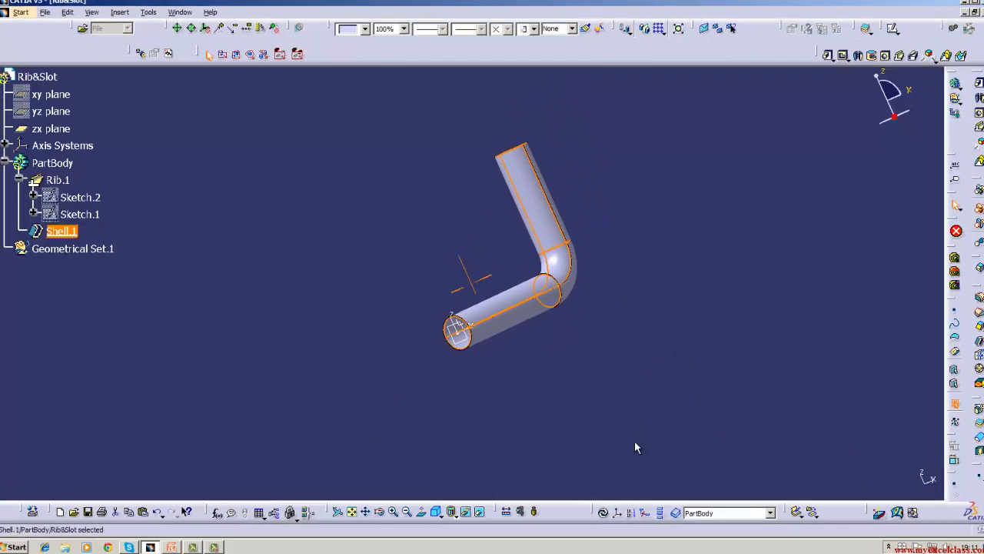
click(635, 444)
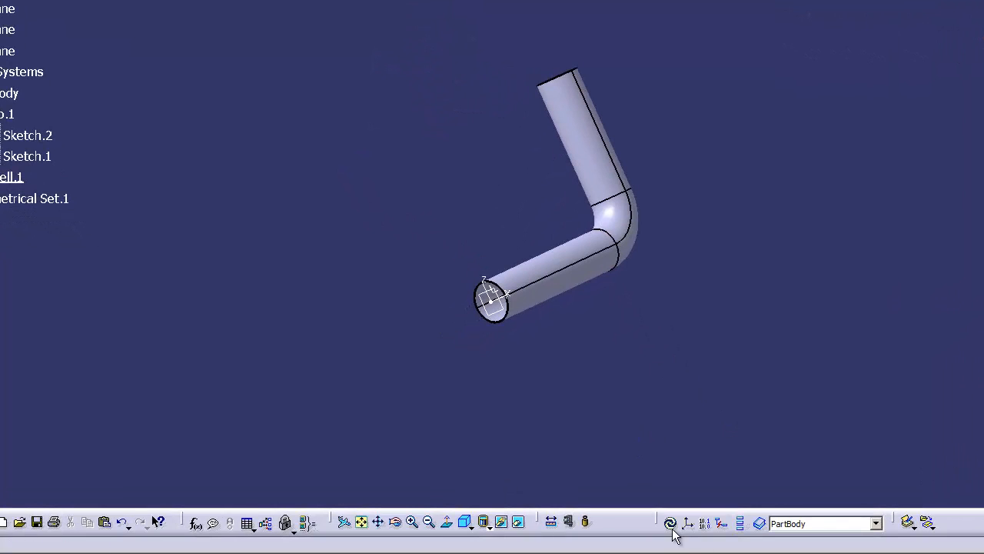
Step: Open the center curve sketch and draw a horizontal line outward from the upper end of the vertical line
click(395, 522)
drag(441, 428, 529, 422)
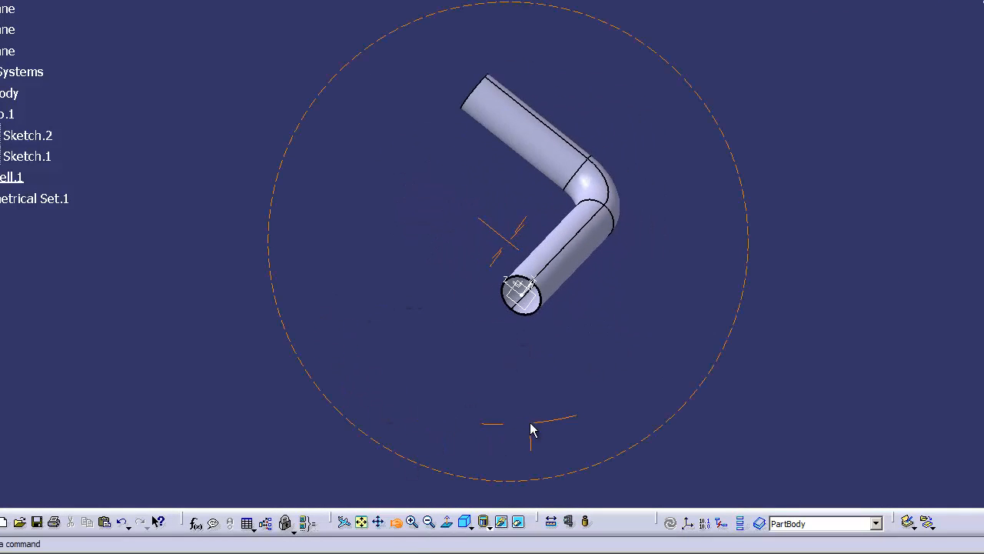
click(465, 521)
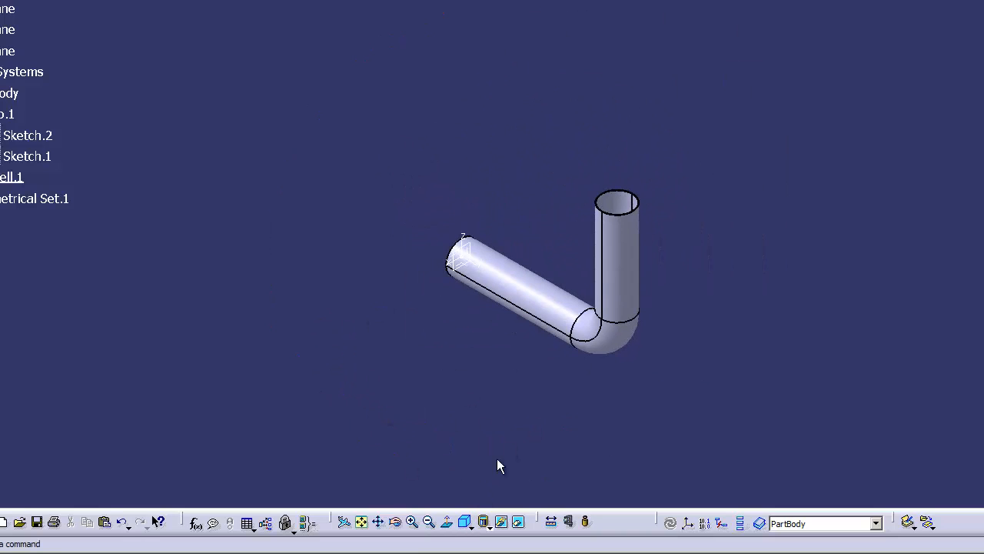
double_click(39, 156)
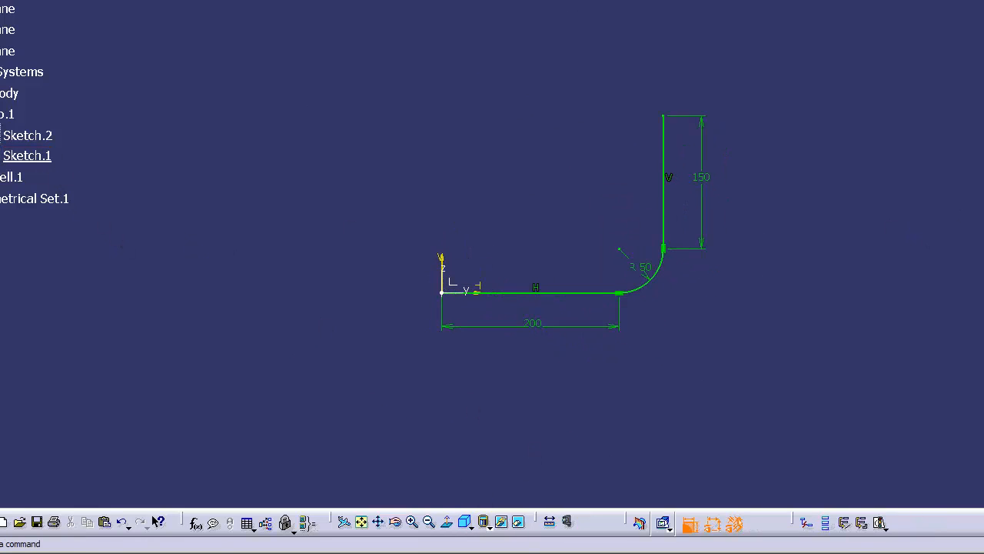
click(945, 170)
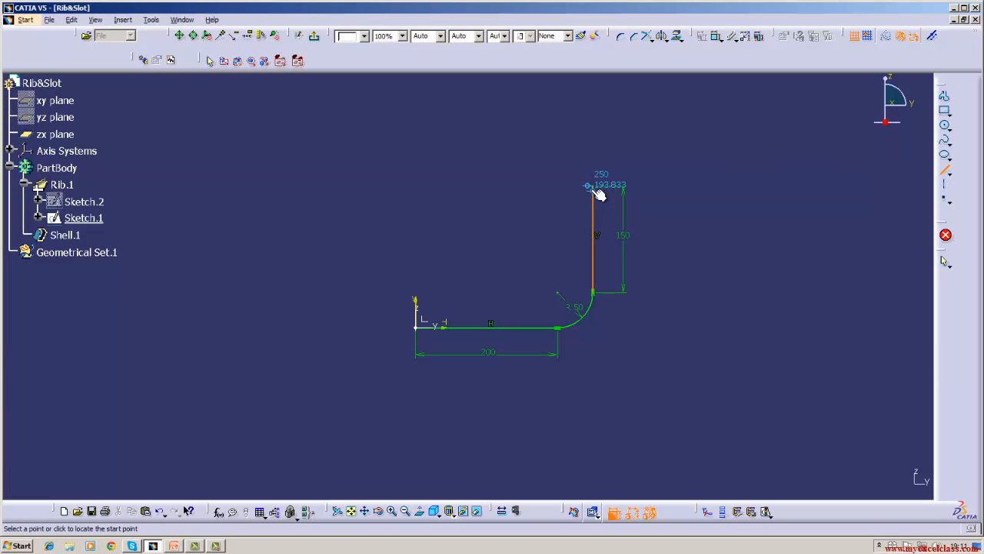
click(593, 187)
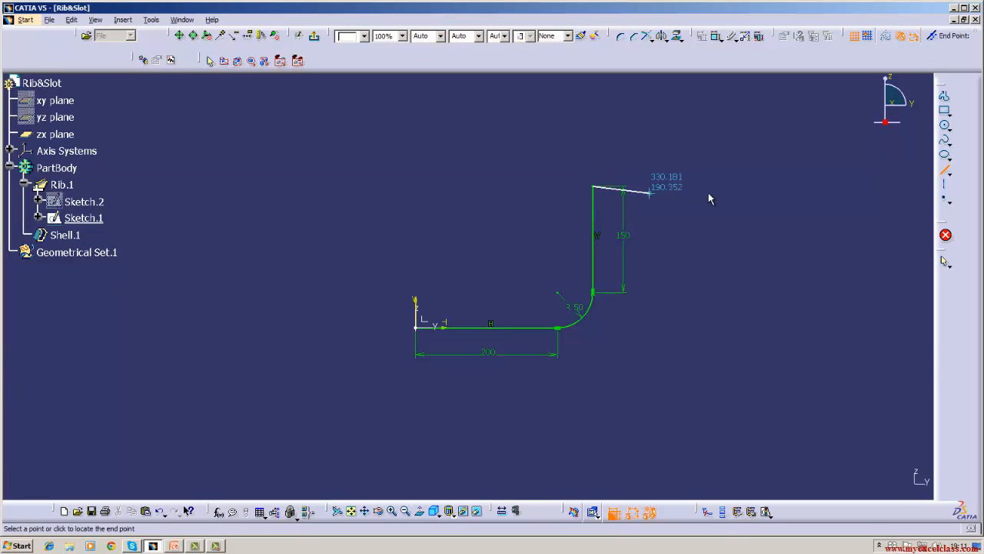
click(804, 188)
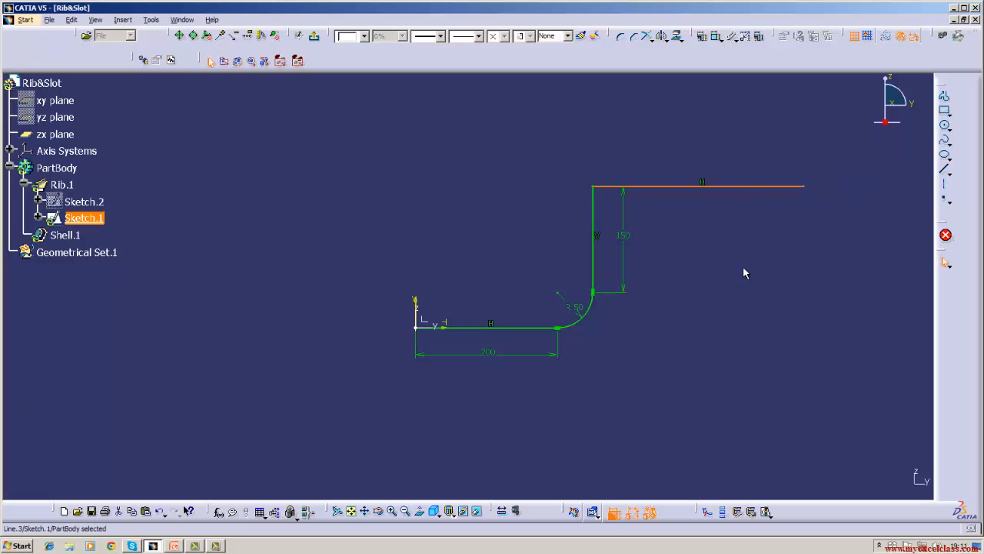
Step: Round the corner between the vertical line and the new horizontal line, converting the vertical line's length into a distance
click(622, 37)
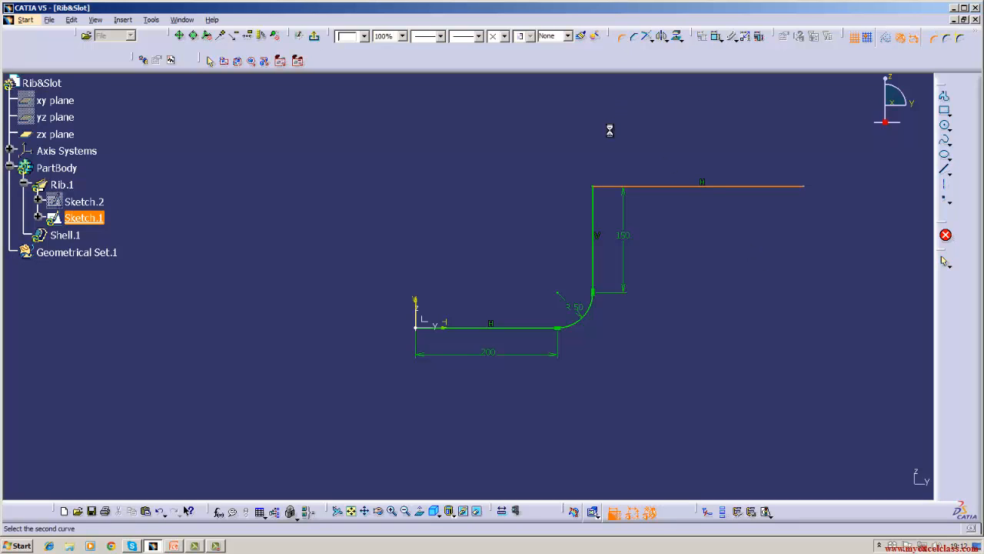
click(596, 212)
click(609, 214)
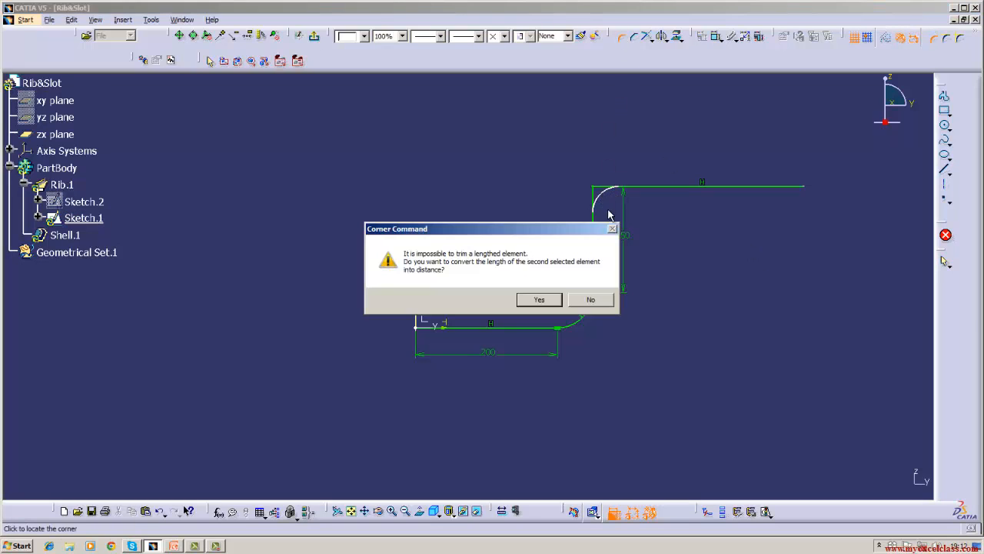
click(539, 299)
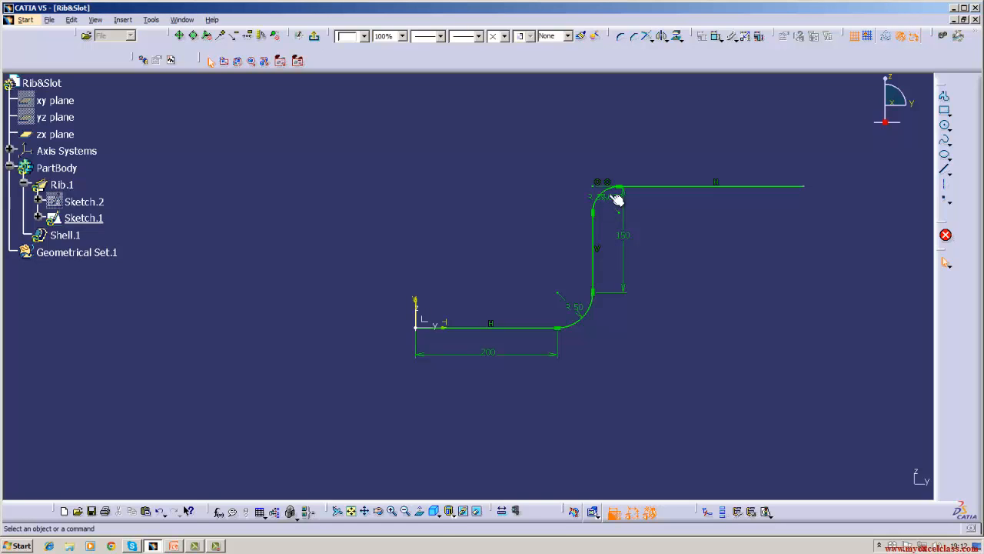
Step: Set the upper corner's radius to 10 mm and exit the center curve sketch
click(609, 196)
double_click(610, 196)
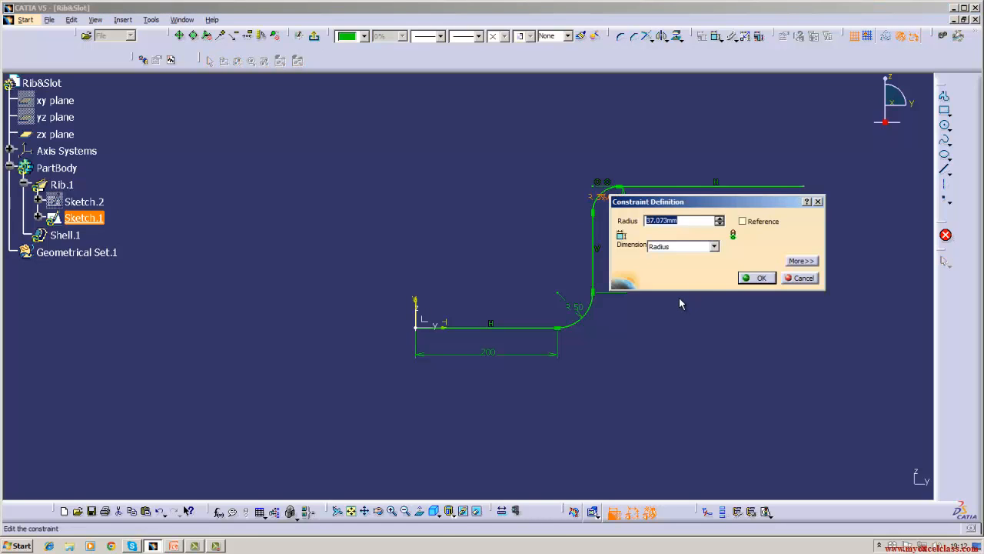
key(BackSpace)
text(10)
key(Return)
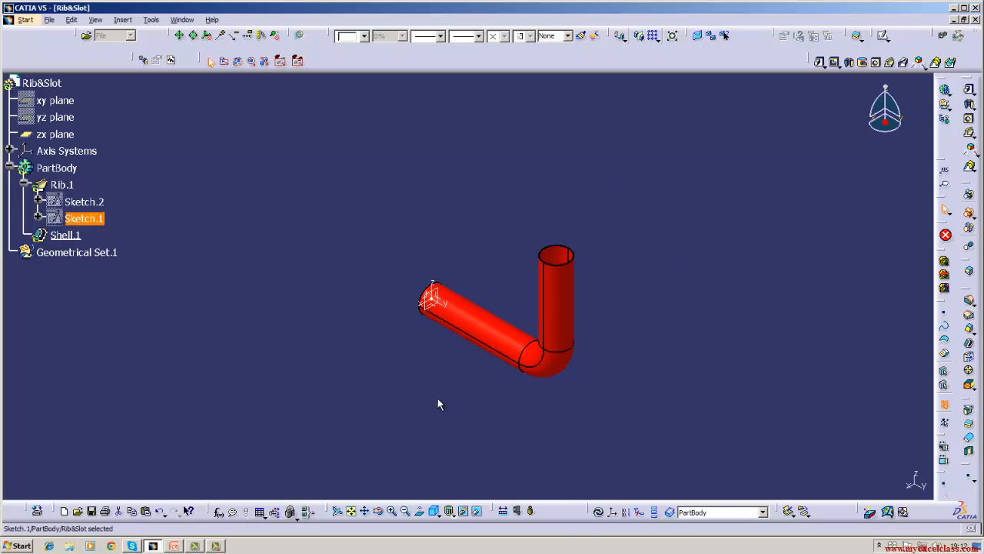
Step: Try to update the part, dismiss the update diagnosis, and reopen the center curve sketch to examine its upper corner
click(598, 512)
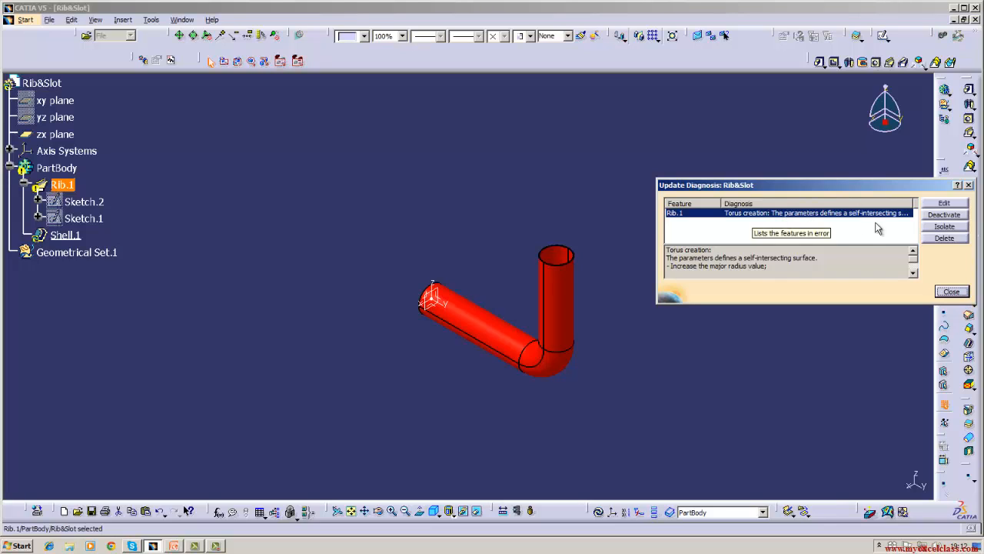
click(951, 292)
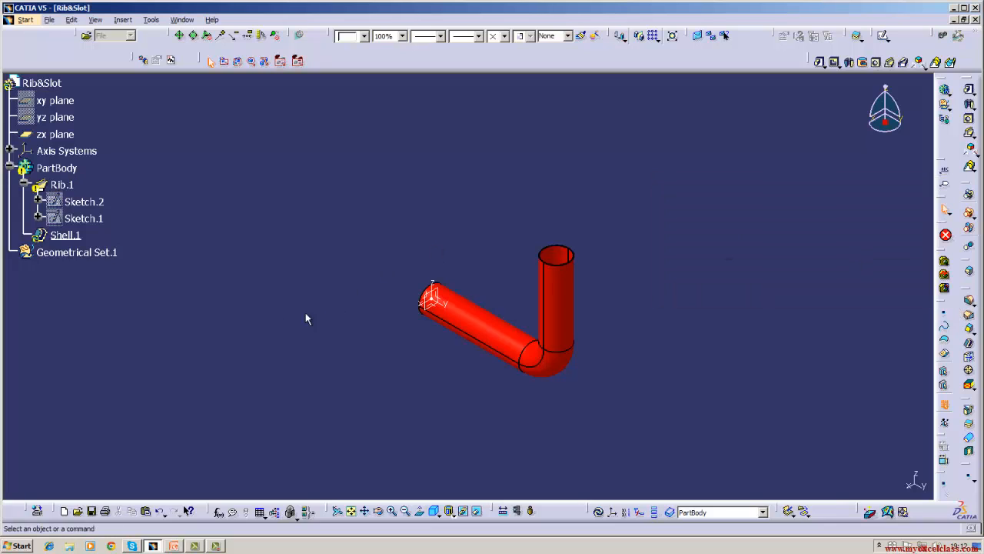
double_click(96, 221)
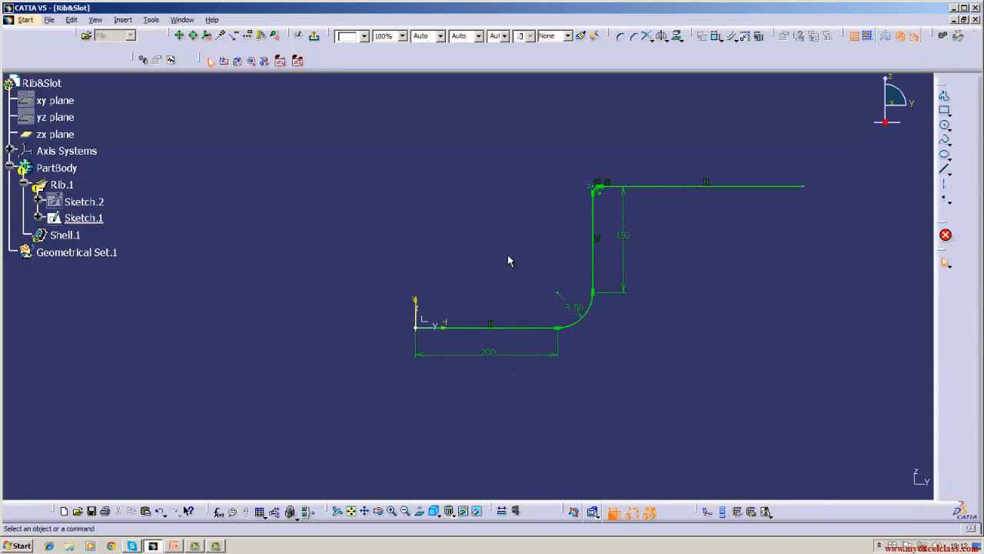
middle_drag(507, 261, 358, 315)
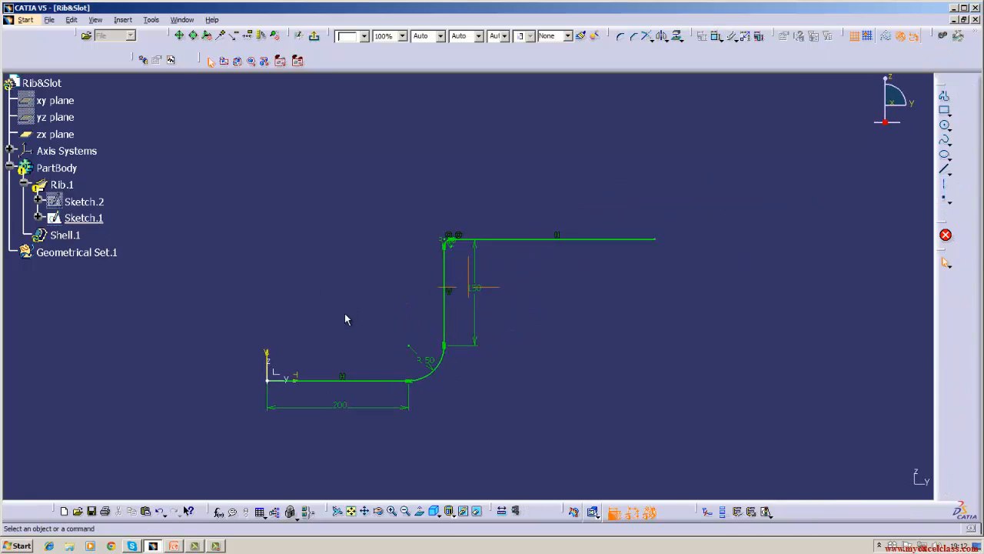
click(391, 511)
click(391, 512)
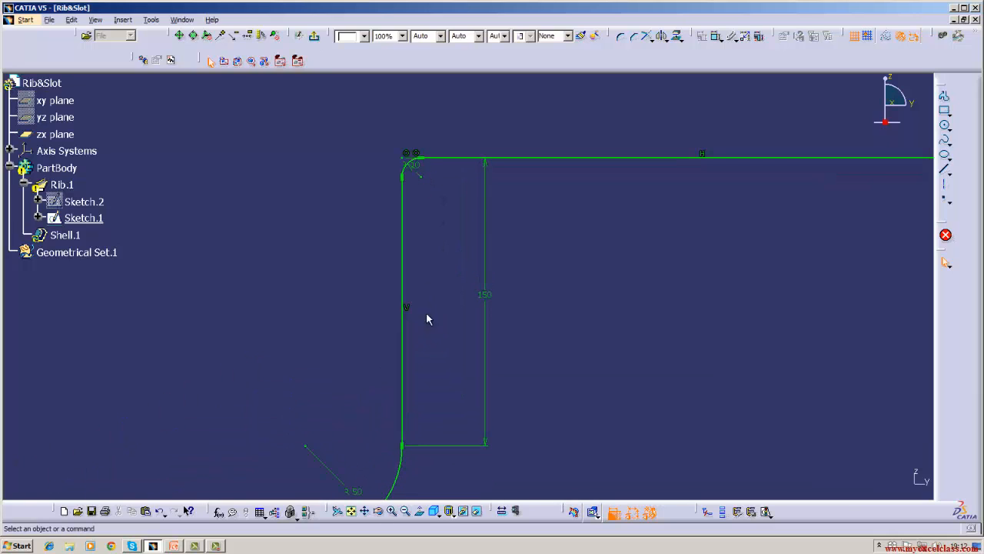
Step: Open the circle profile sketch, set the circle's diameter to 5 mm, and exit the sketch
double_click(89, 201)
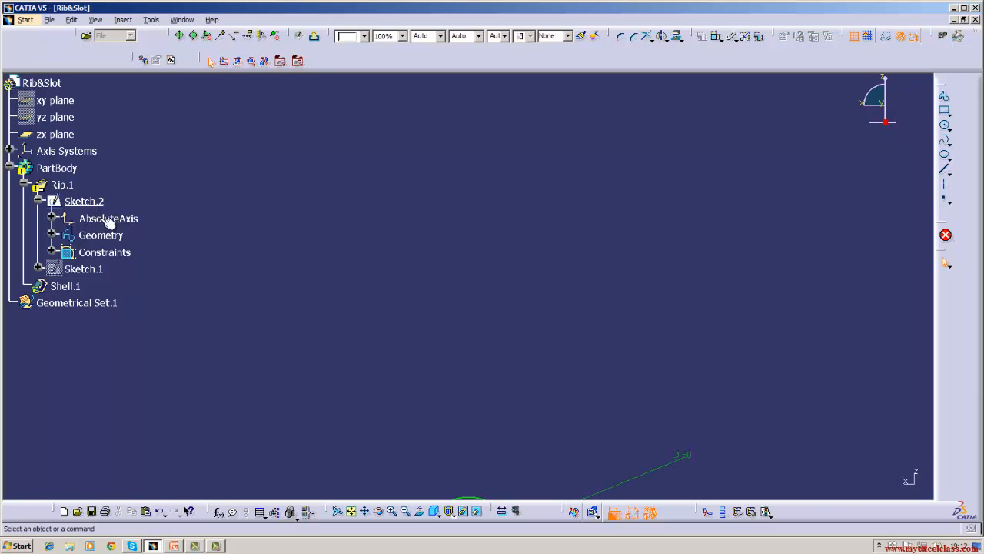
middle_drag(371, 362, 421, 128)
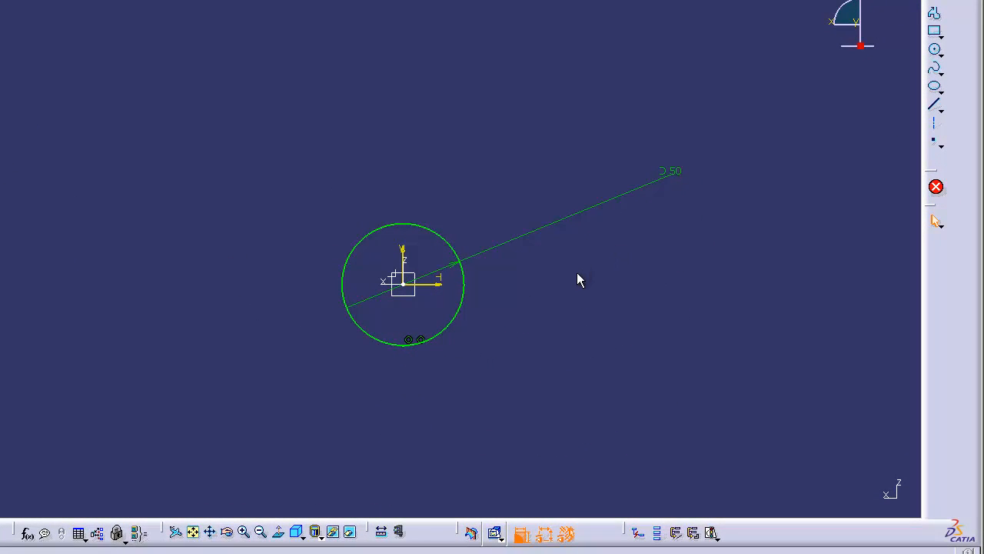
double_click(676, 176)
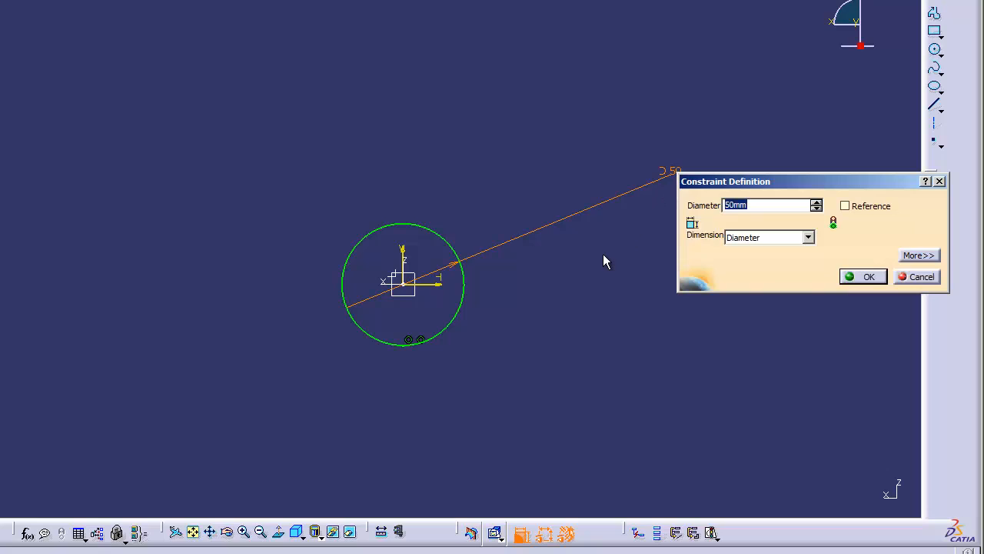
text(5)
key(Return)
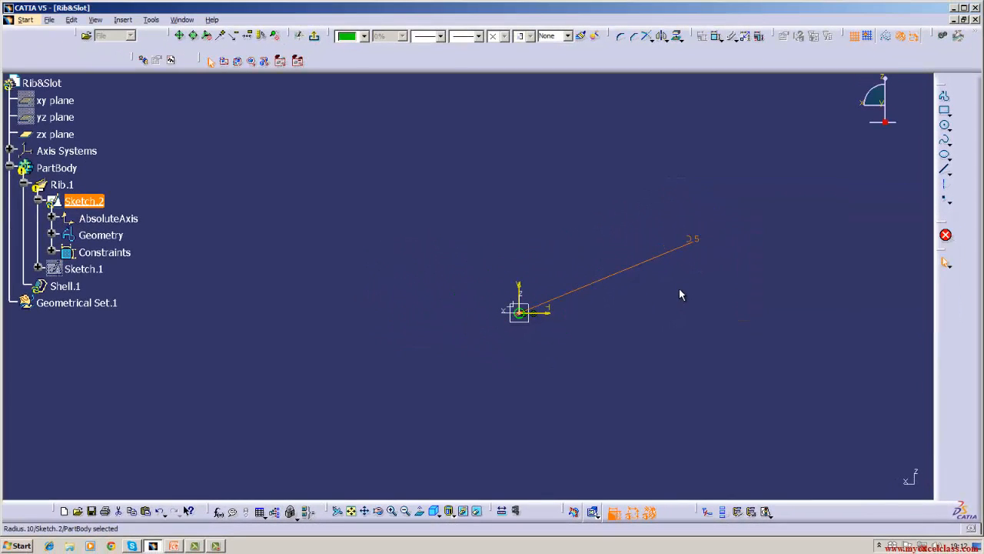
click(314, 35)
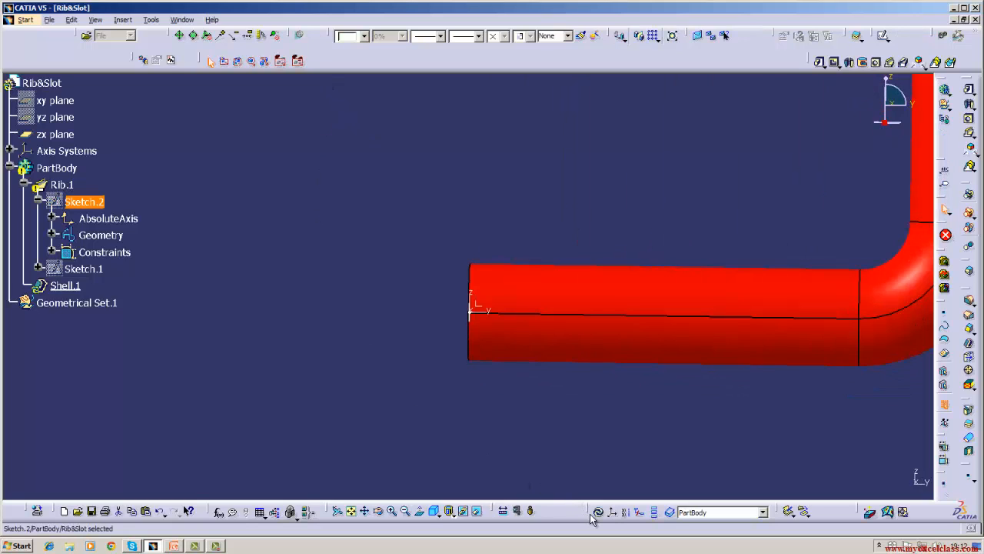
Step: Update the part with the new circle diameter and display the whole pipe in isometric view
click(598, 511)
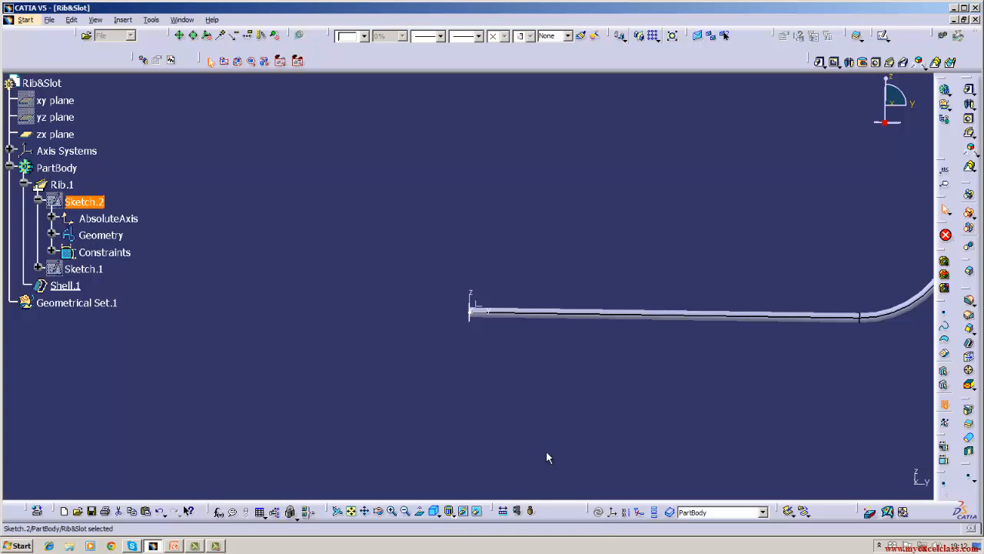
click(95, 19)
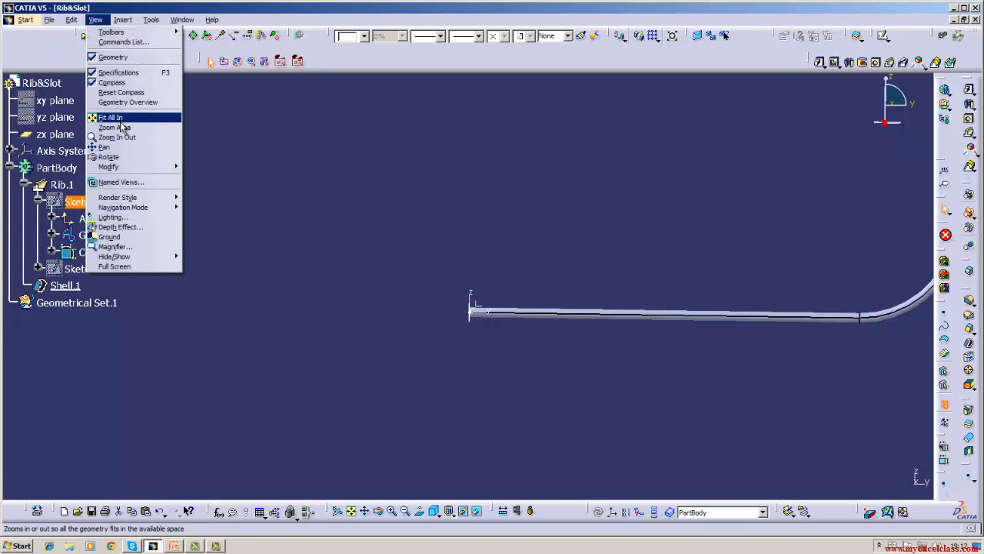
click(116, 117)
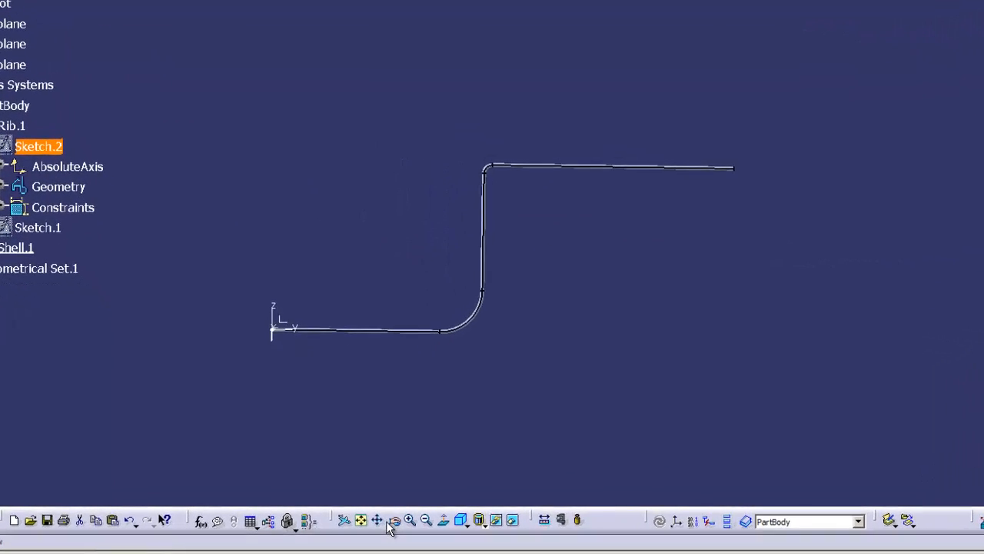
mouse_move(445, 463)
mouse_down()
mouse_move(468, 171)
mouse_move(294, 251)
mouse_move(441, 474)
mouse_up()
click(465, 523)
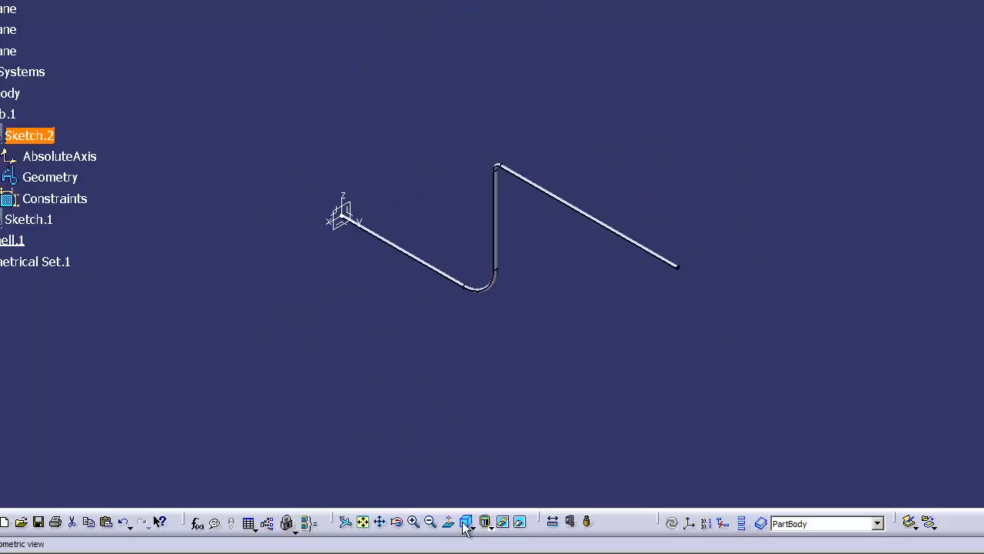
Step: Set the circle profile's diameter to 50 mm, exit its sketch, and dismiss the update diagnosis
double_click(47, 136)
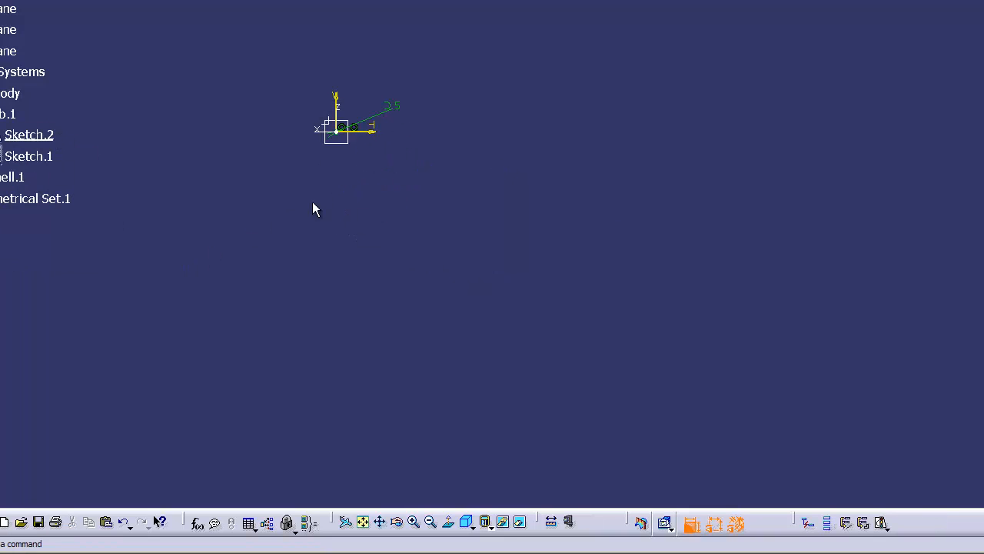
double_click(399, 108)
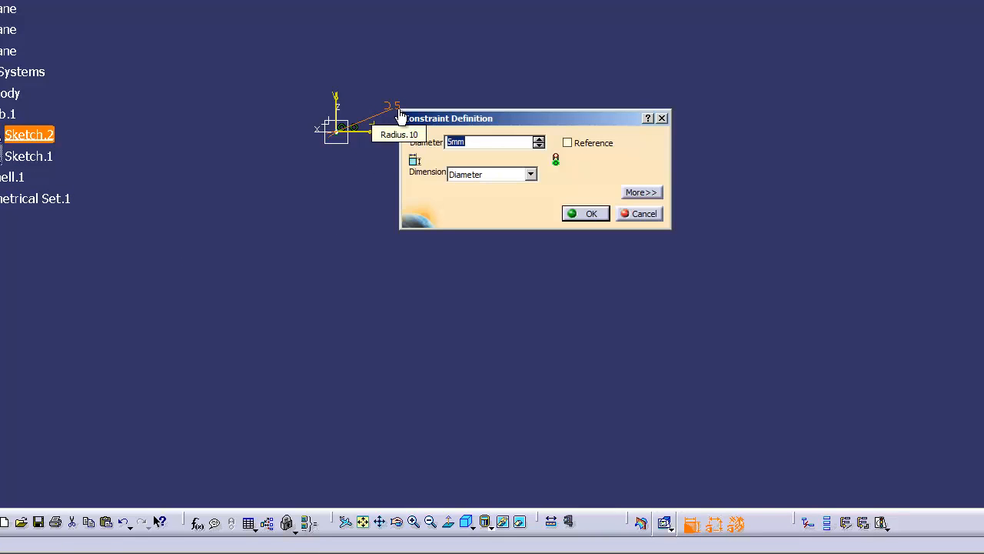
text(50)
key(Return)
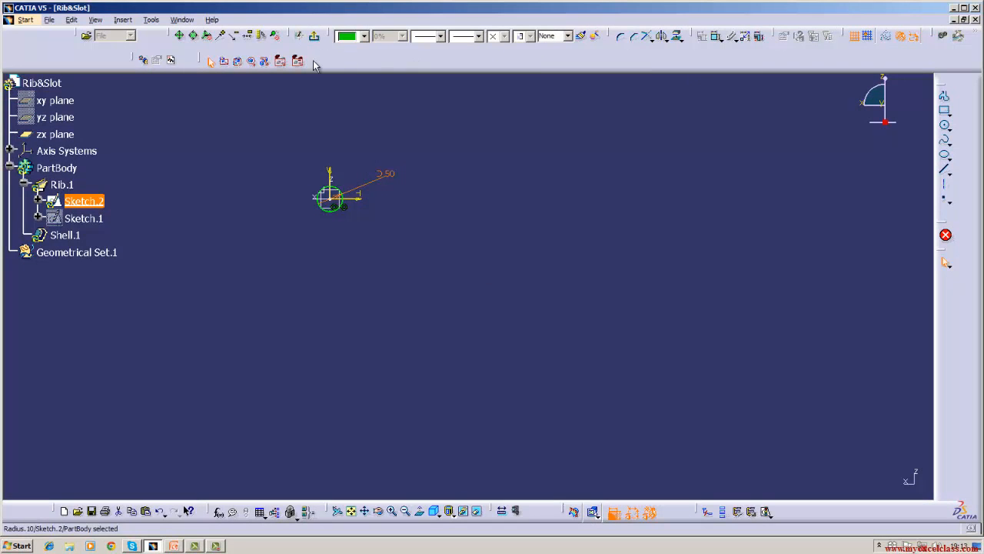
click(313, 36)
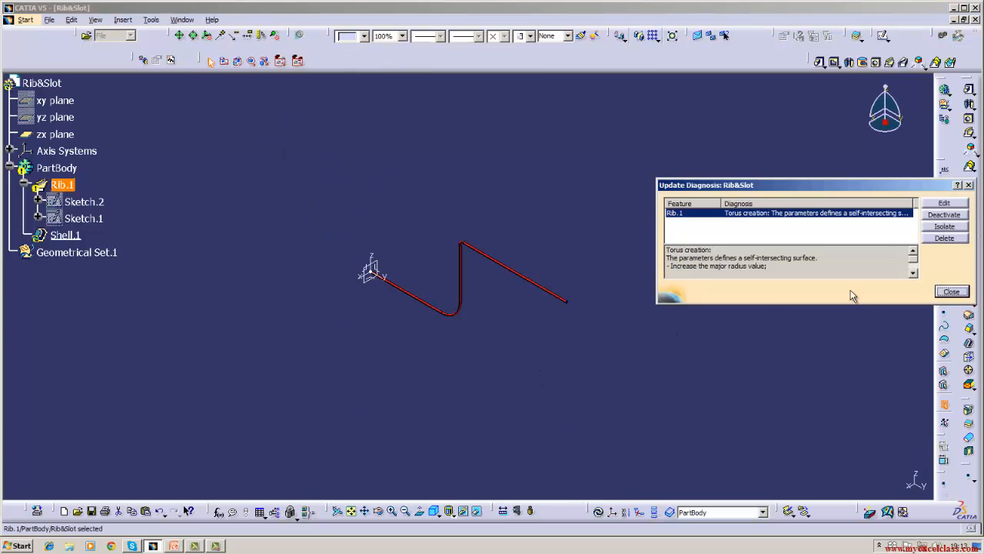
click(945, 292)
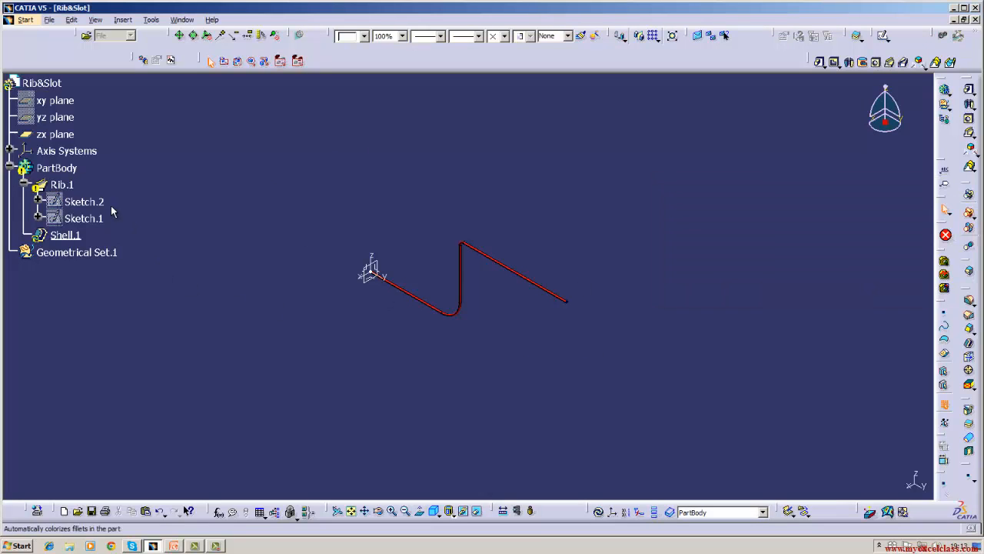
Step: Open the center curve sketch, set the upper corner's radius to 60 mm, and exit the sketch
click(86, 217)
double_click(86, 216)
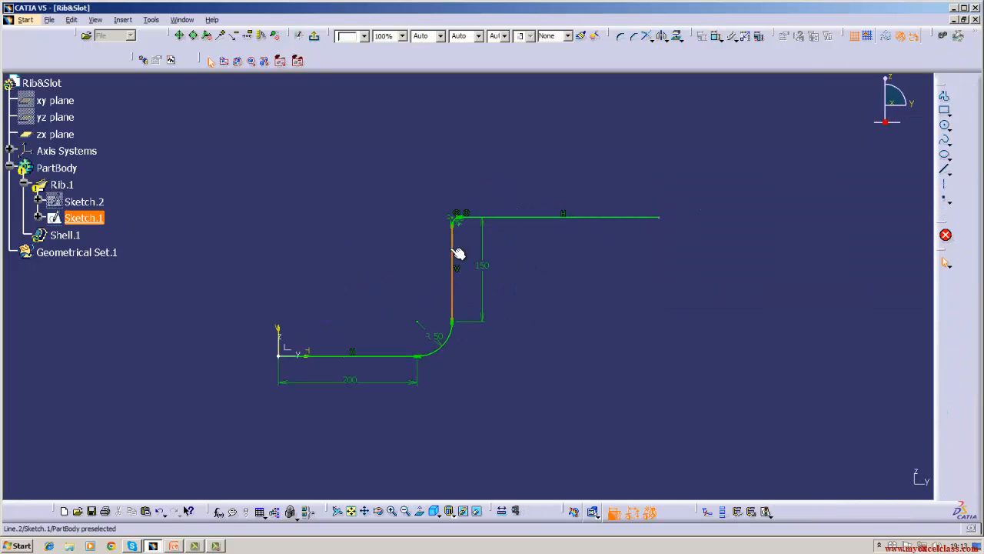
click(462, 223)
double_click(465, 225)
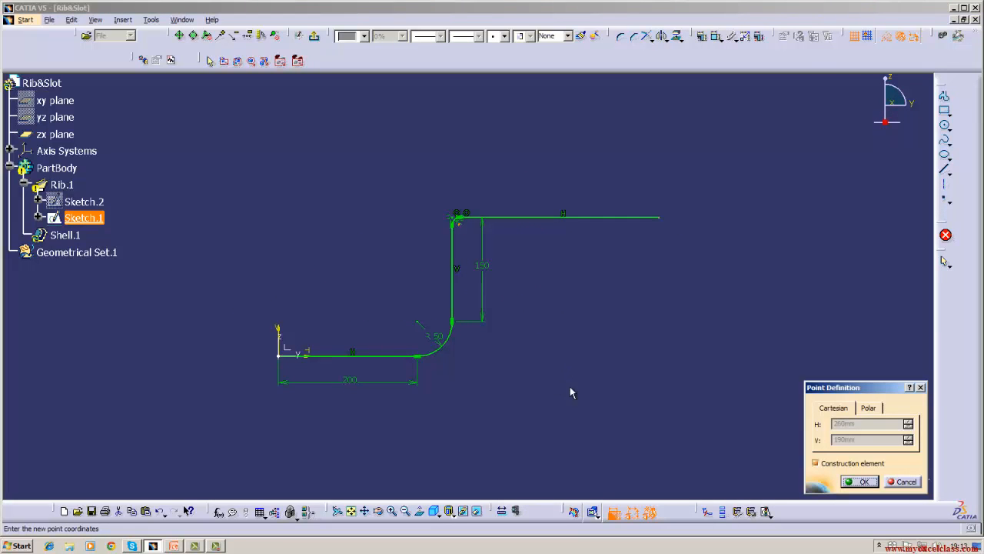
click(856, 483)
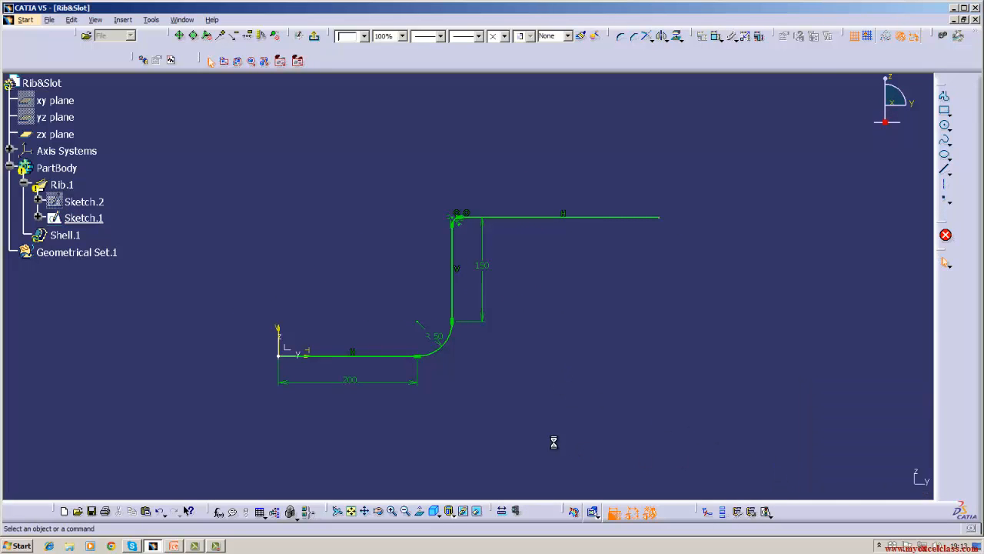
click(391, 510)
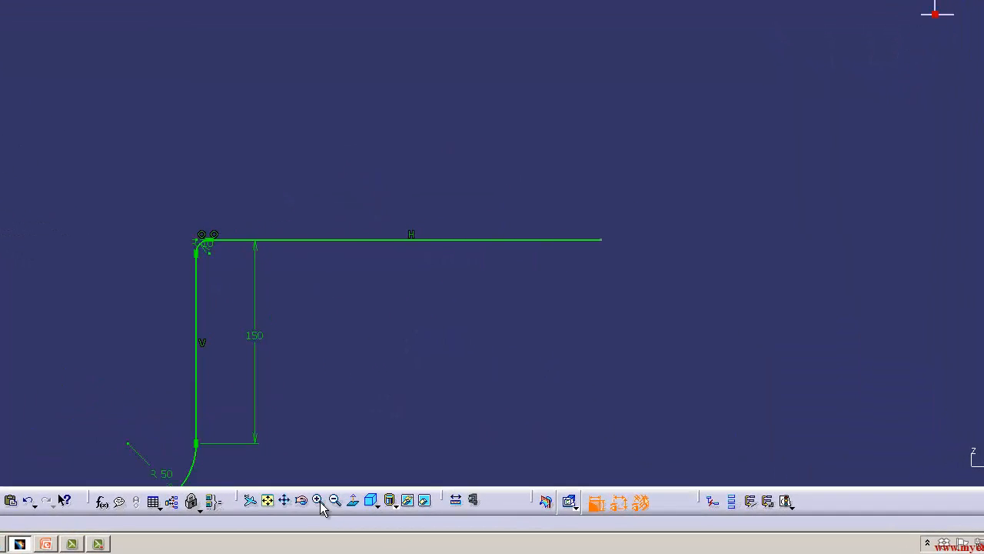
click(392, 510)
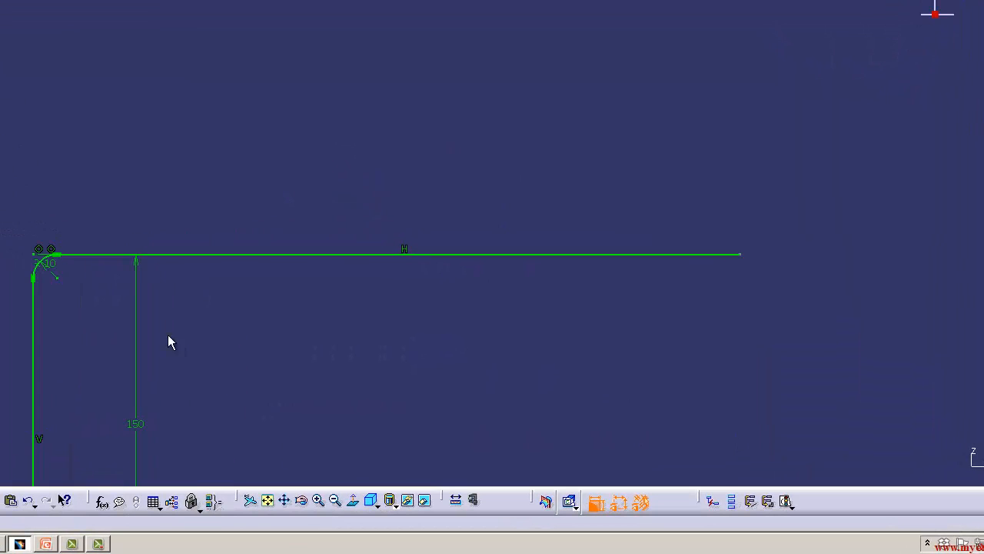
double_click(52, 269)
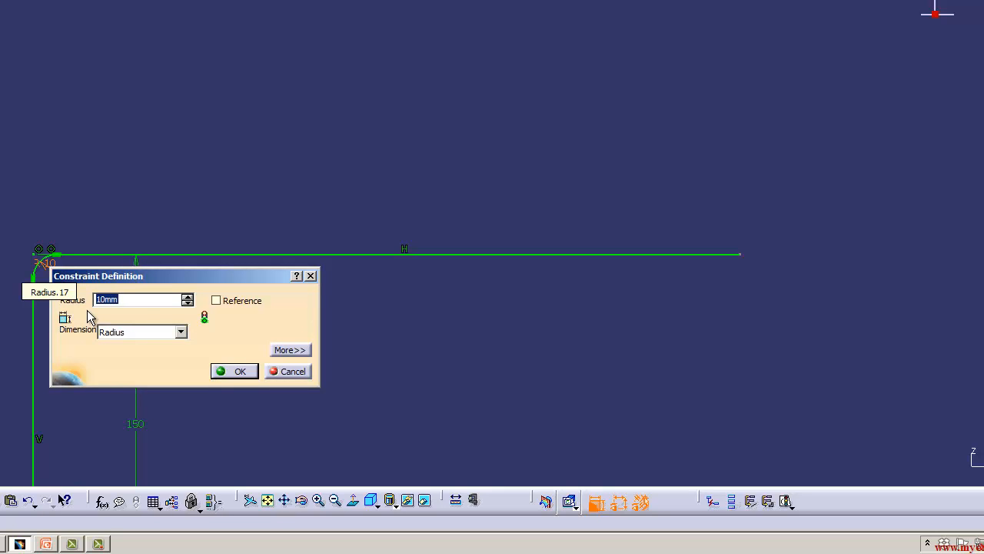
key(BackSpace)
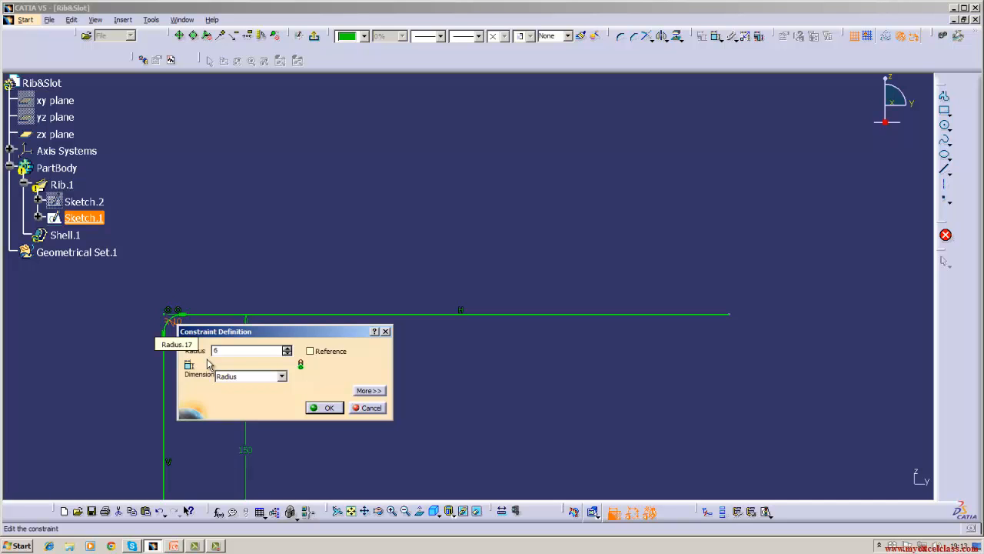
key(Return)
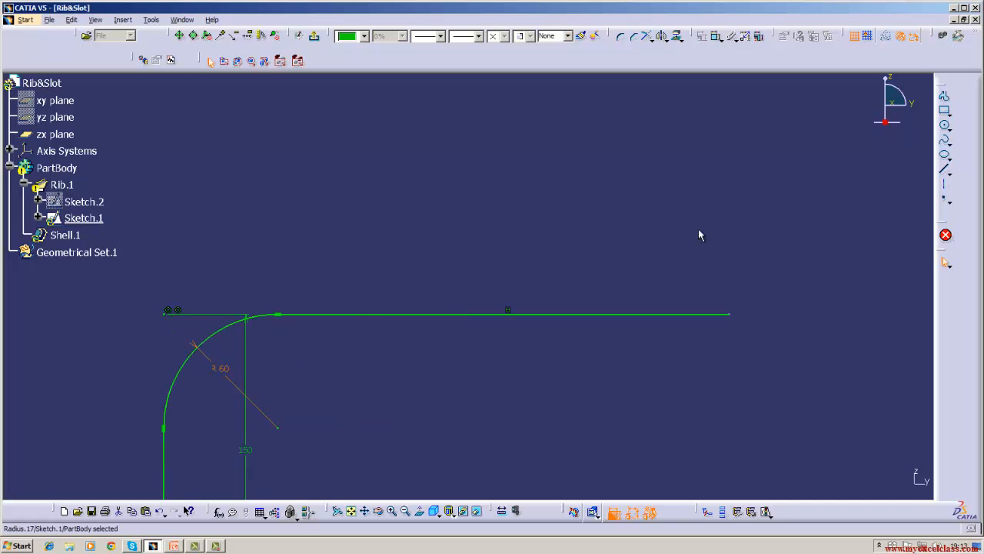
click(313, 36)
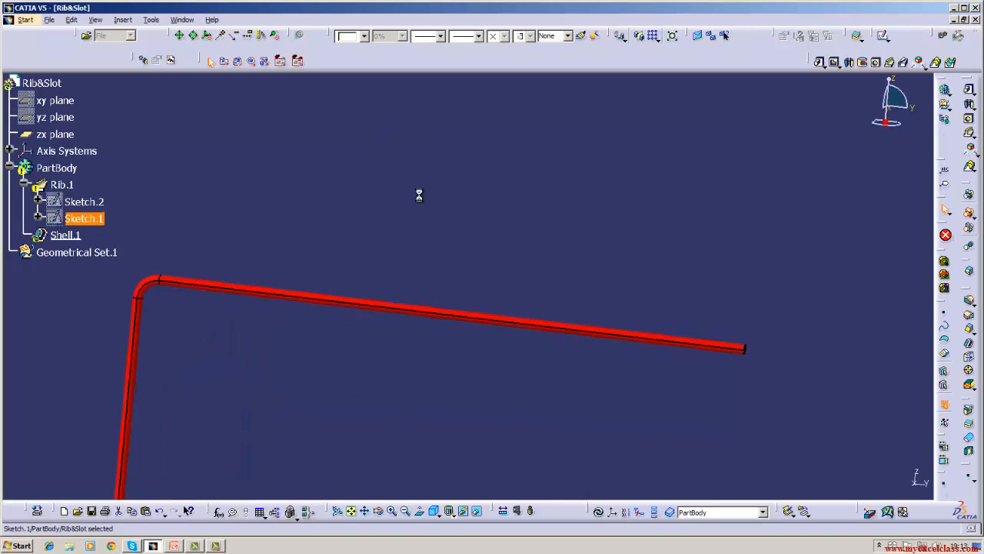
Step: Update the part and save it as the CATPart file Rib&Slot in the Catia folder, overwriting the existing file
click(597, 512)
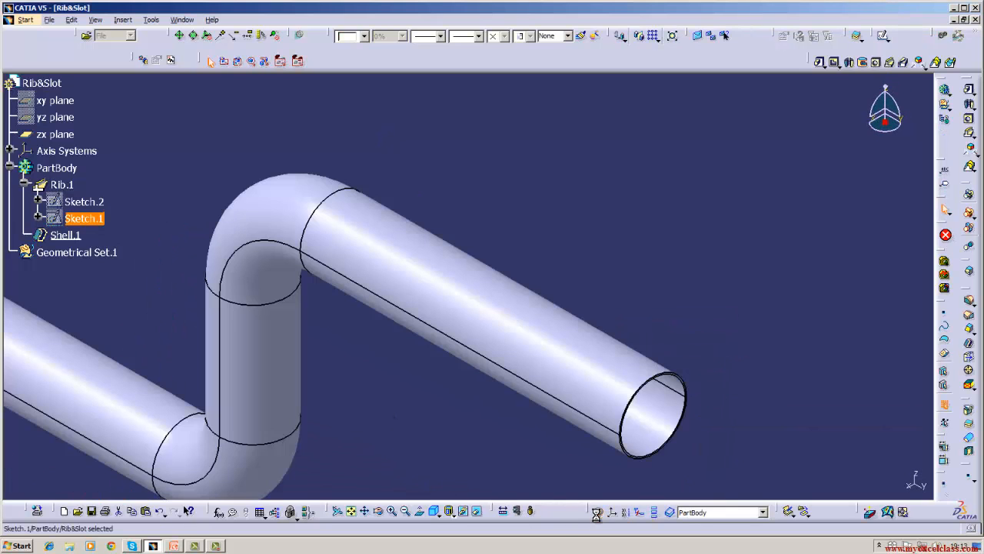
middle_drag(381, 390, 602, 299)
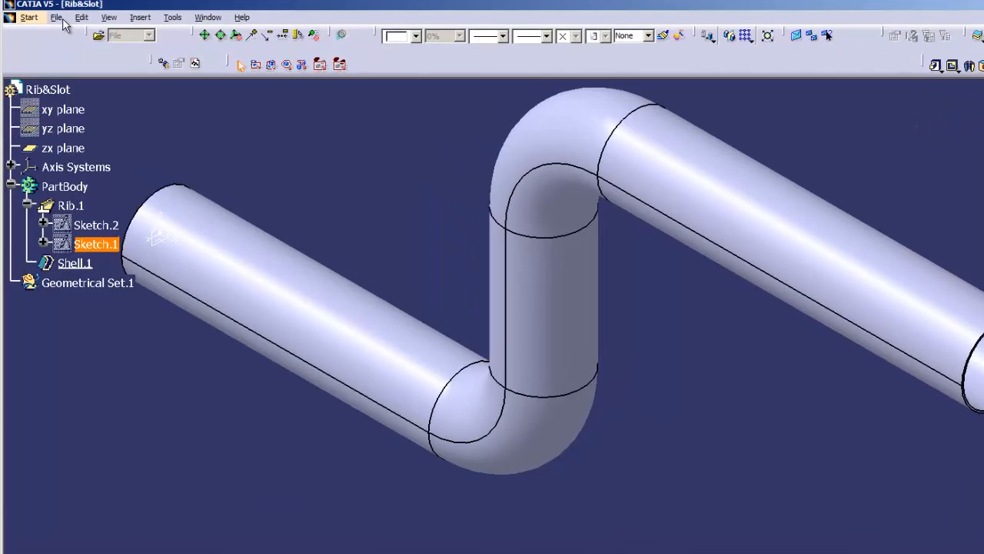
click(49, 19)
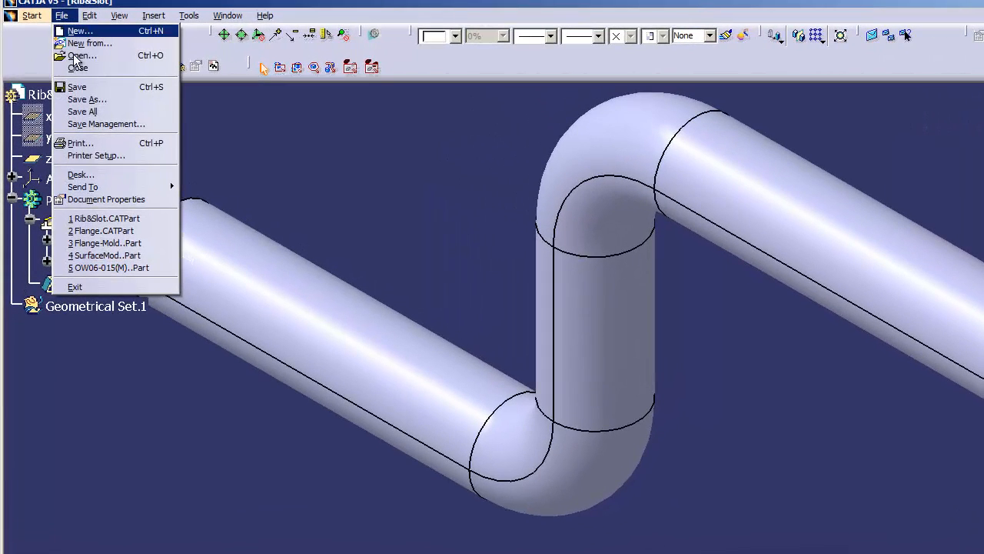
click(80, 89)
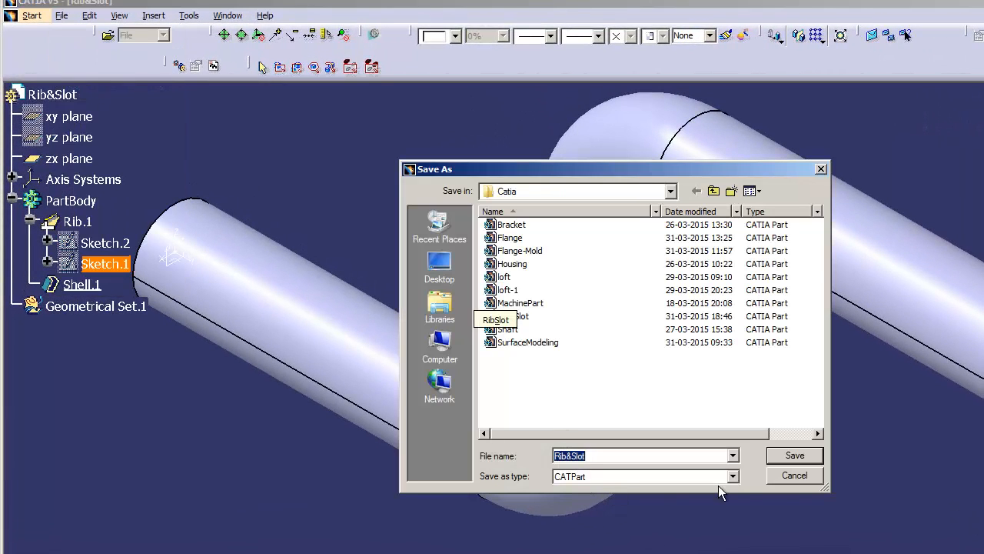
click(800, 454)
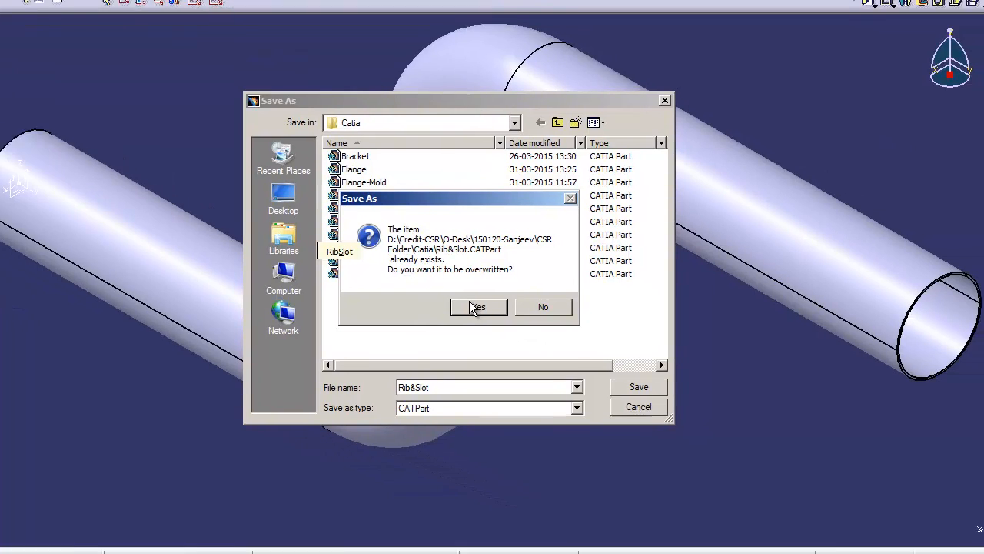
click(600, 361)
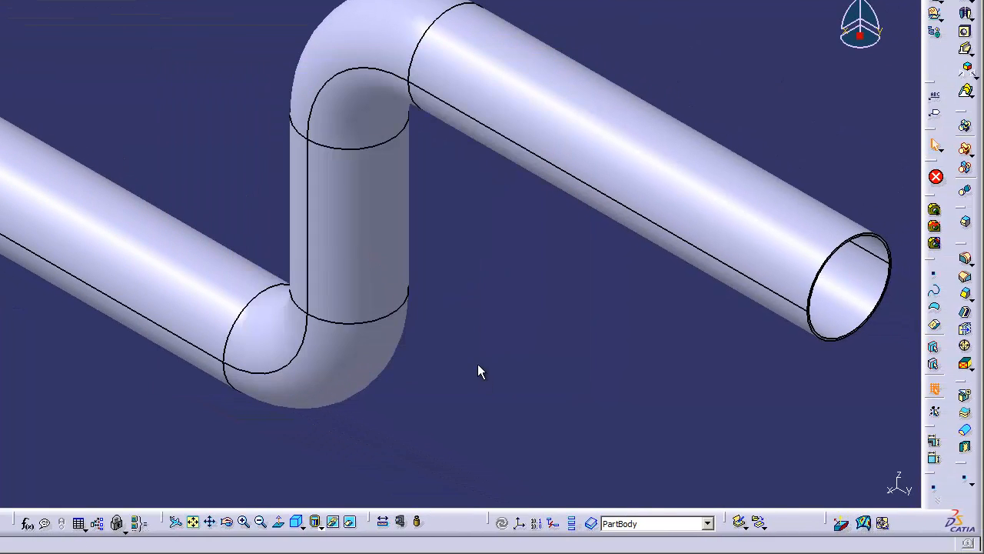
Step: Examine the shelled pipe from another angle, then return to an isometric view of the whole part
click(228, 522)
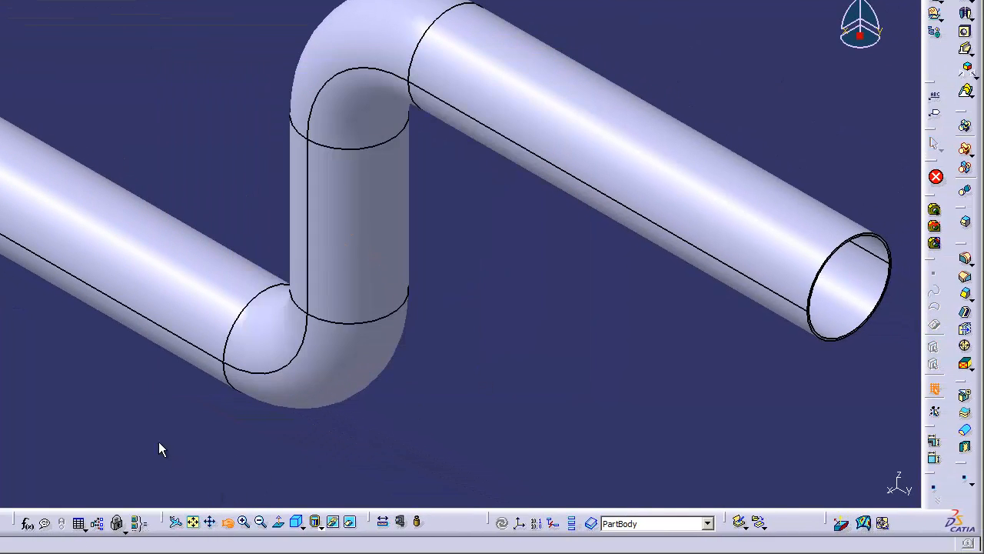
drag(158, 444, 96, 380)
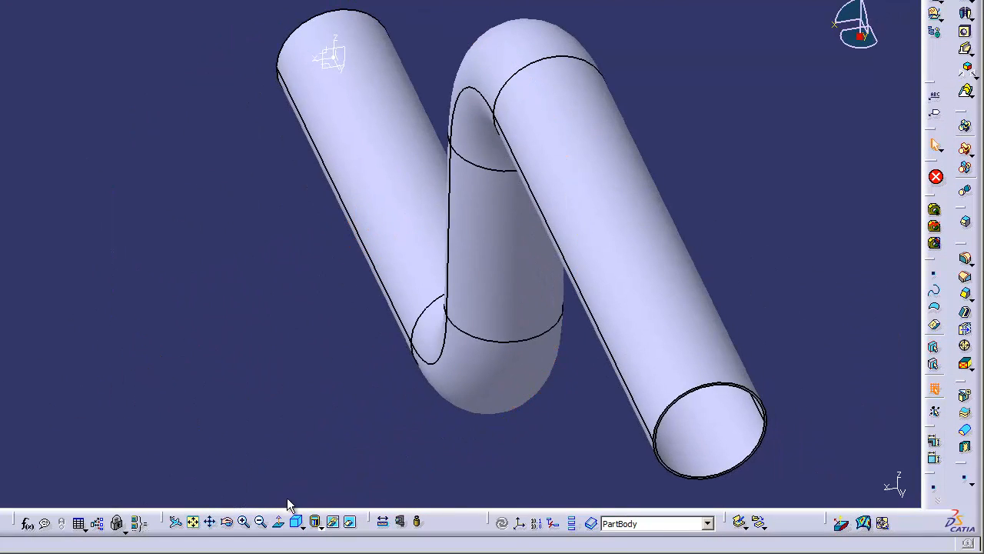
click(296, 526)
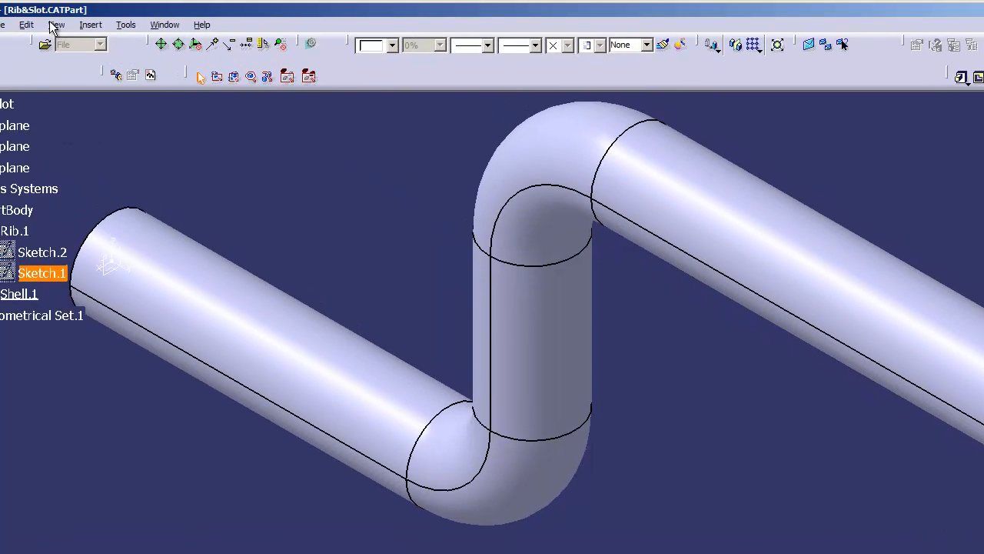
click(56, 24)
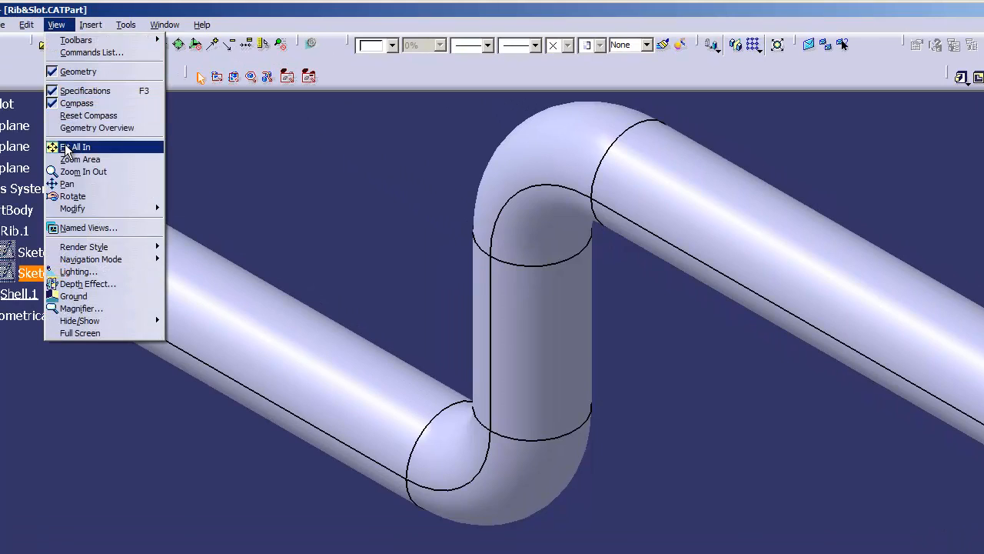
click(73, 146)
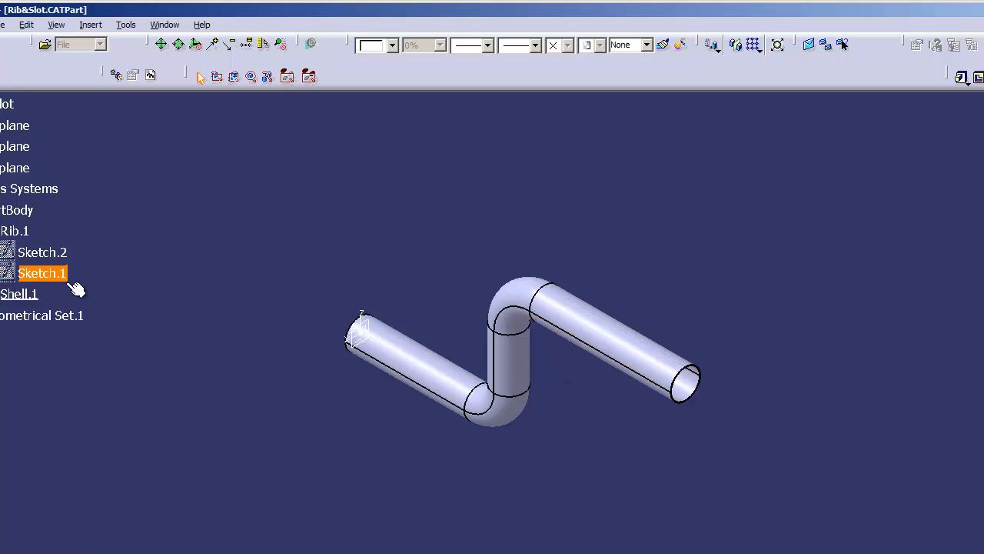
Step: Delete the whole pipe and the axis system together with all their children, and hide the zx plane
mouse_move(261, 221)
mouse_down()
mouse_move(346, 396)
mouse_move(790, 502)
mouse_up()
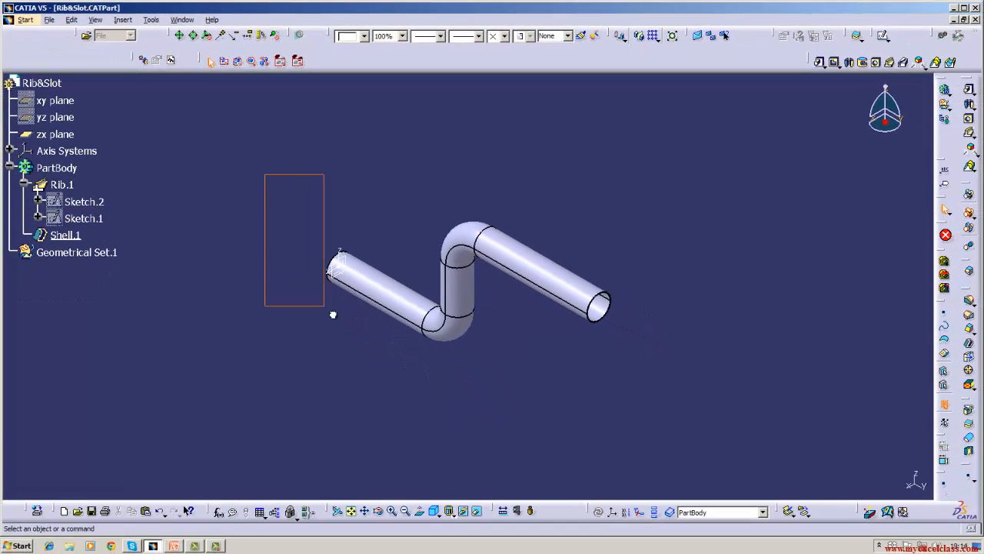
drag(680, 395, 679, 399)
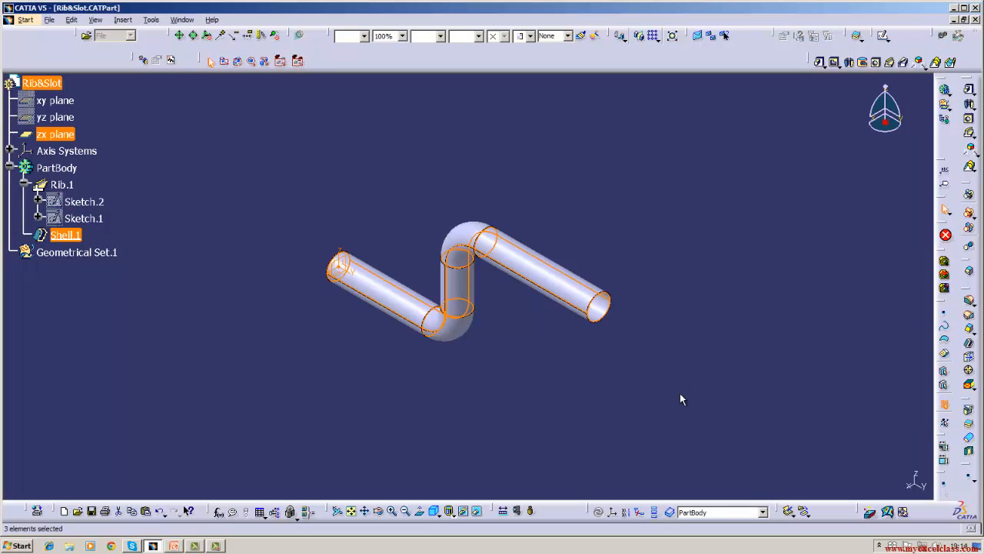
click(71, 19)
click(87, 145)
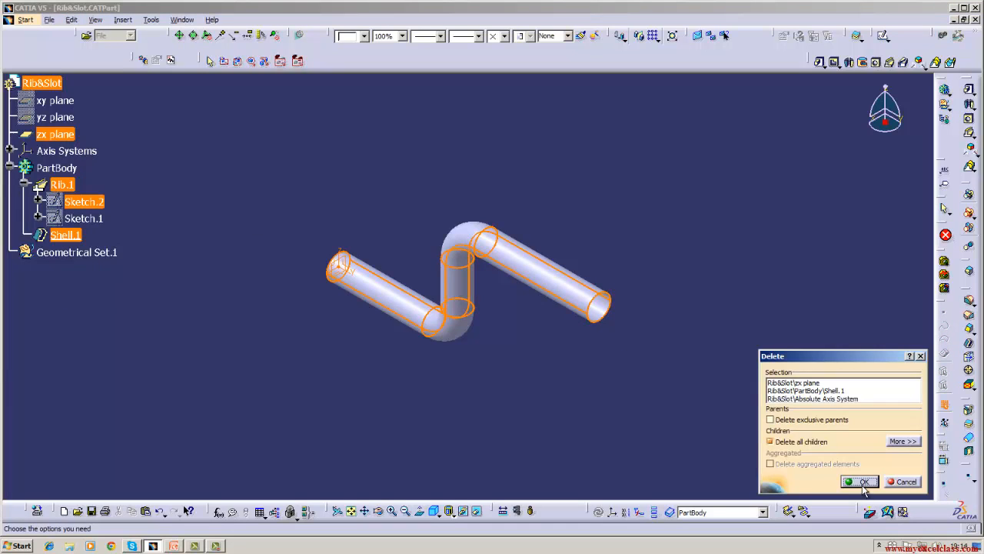
click(859, 481)
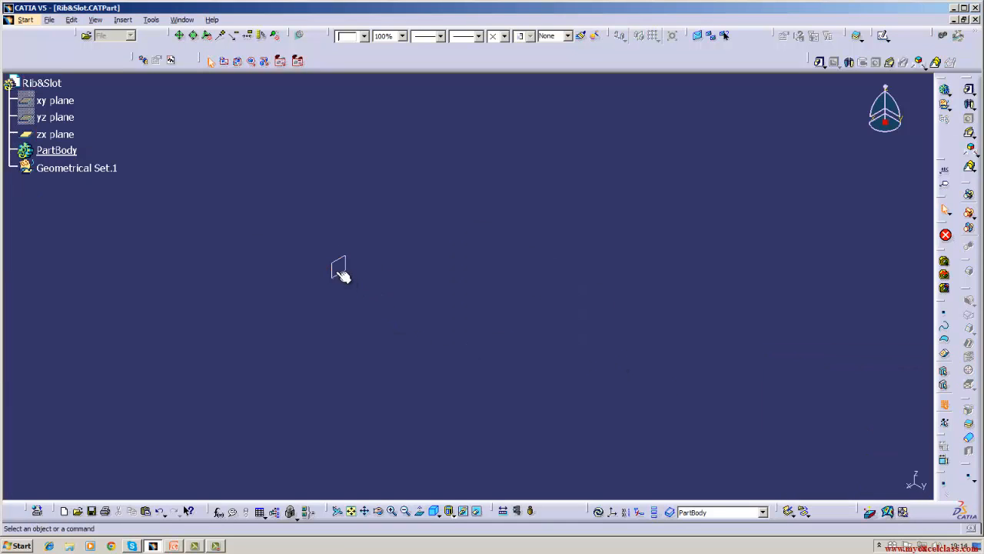
right_click(60, 134)
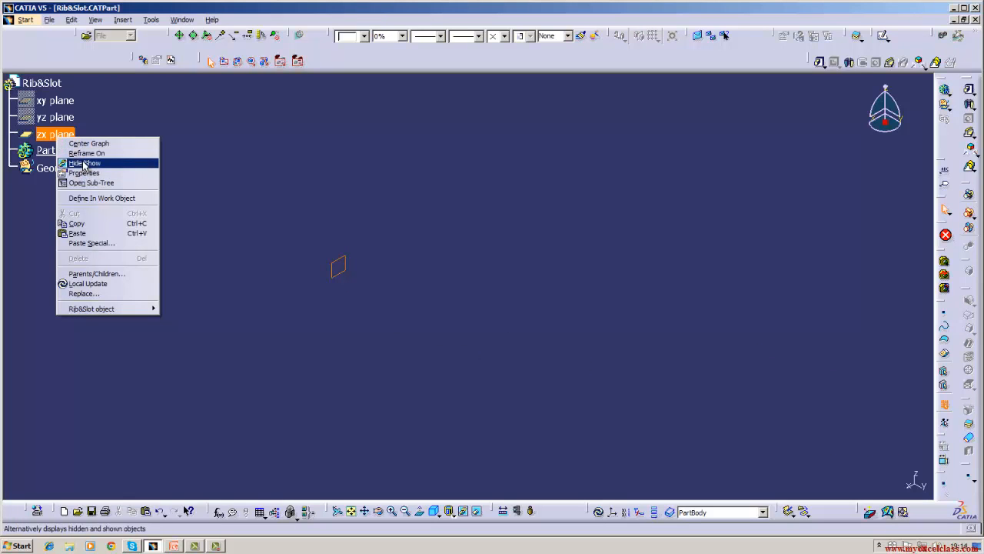
click(83, 163)
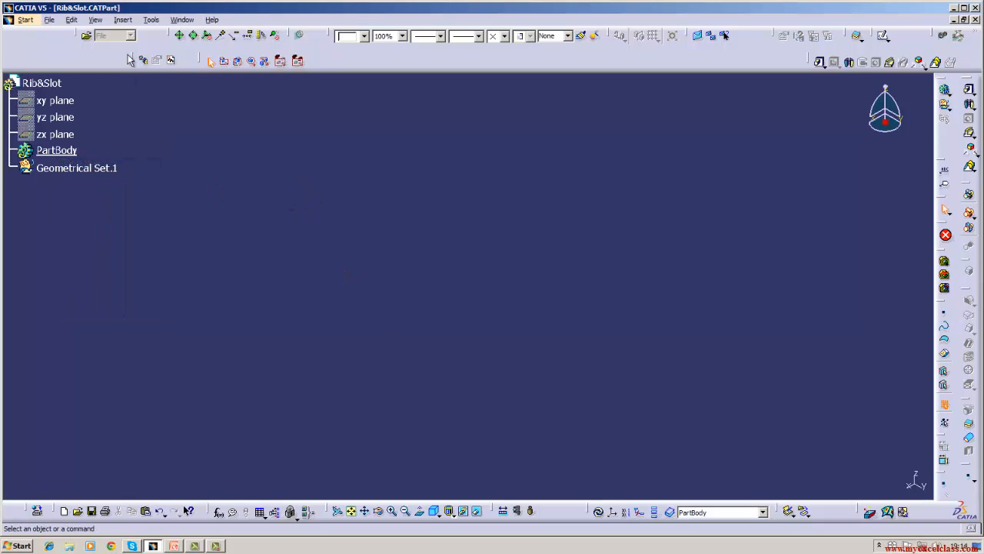
click(94, 19)
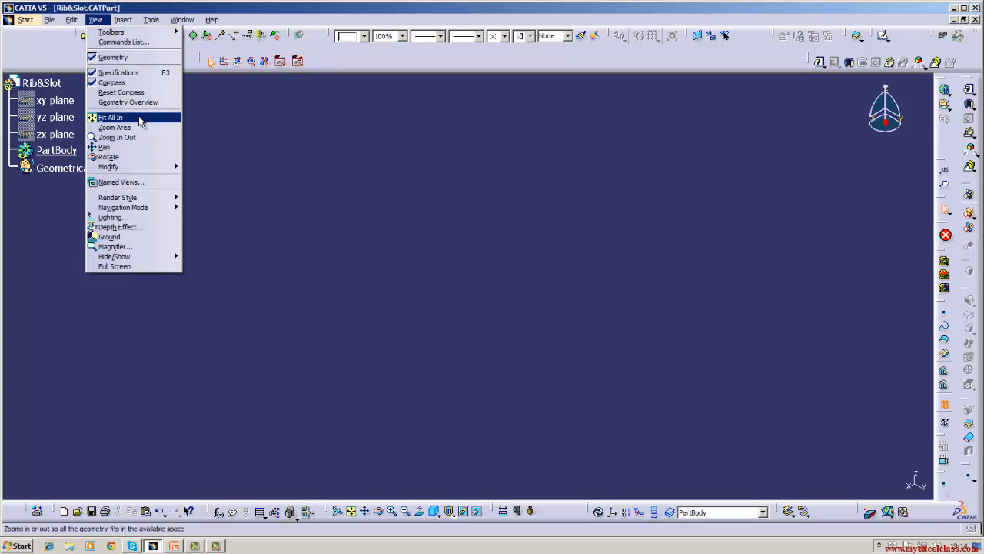
click(138, 117)
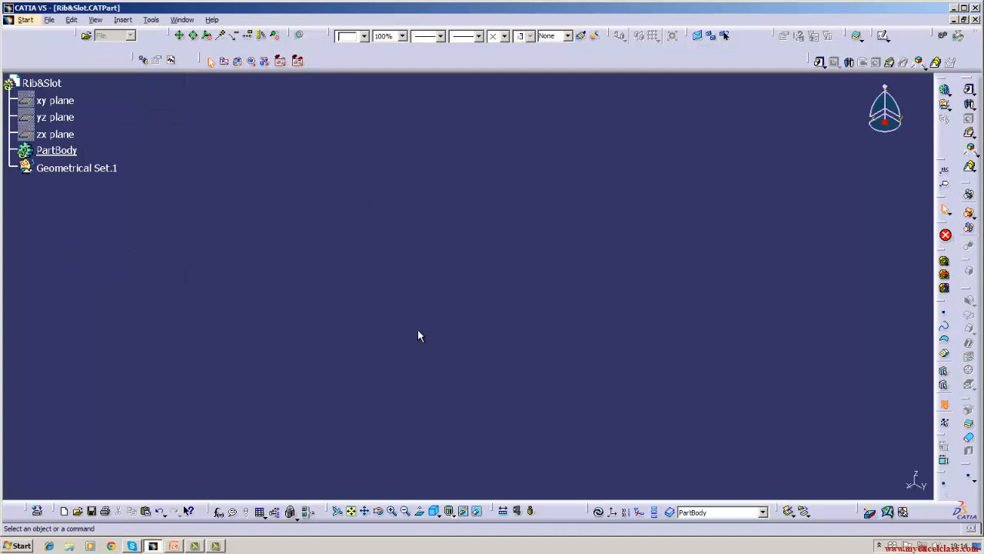
click(438, 514)
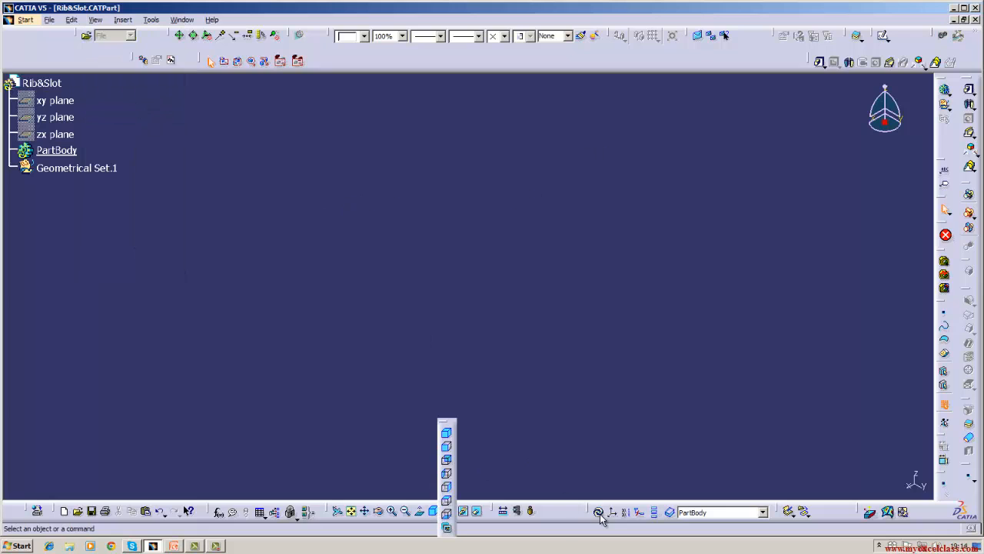
click(436, 513)
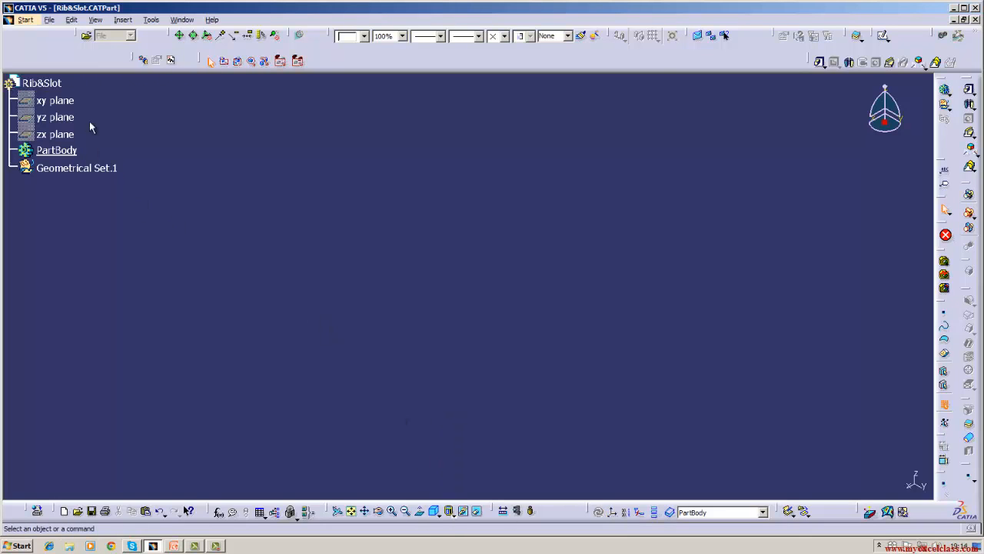
Step: Show the hidden xy, yz and zx planes
click(56, 100)
right_click(75, 101)
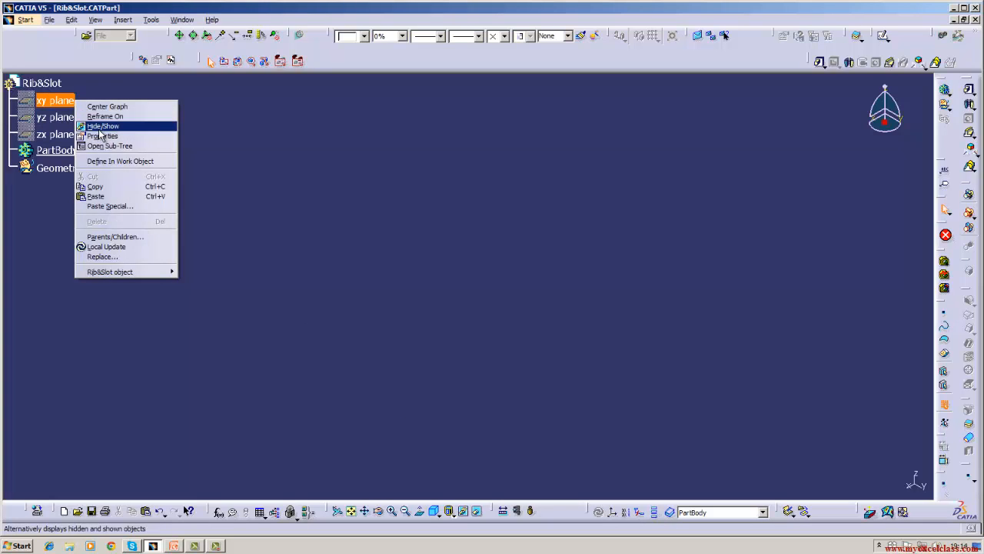
click(98, 126)
click(60, 118)
right_click(62, 117)
click(72, 140)
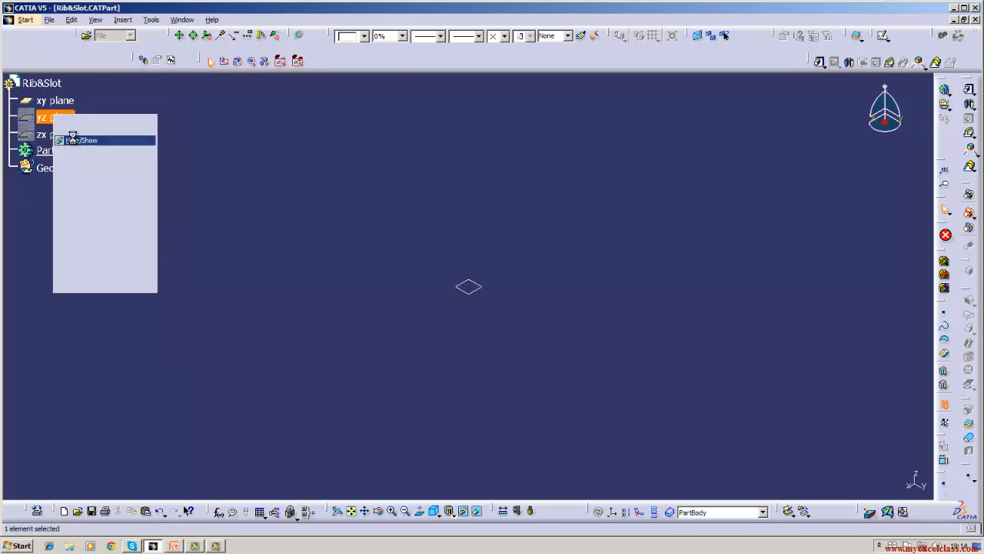
click(54, 134)
right_click(61, 135)
click(81, 158)
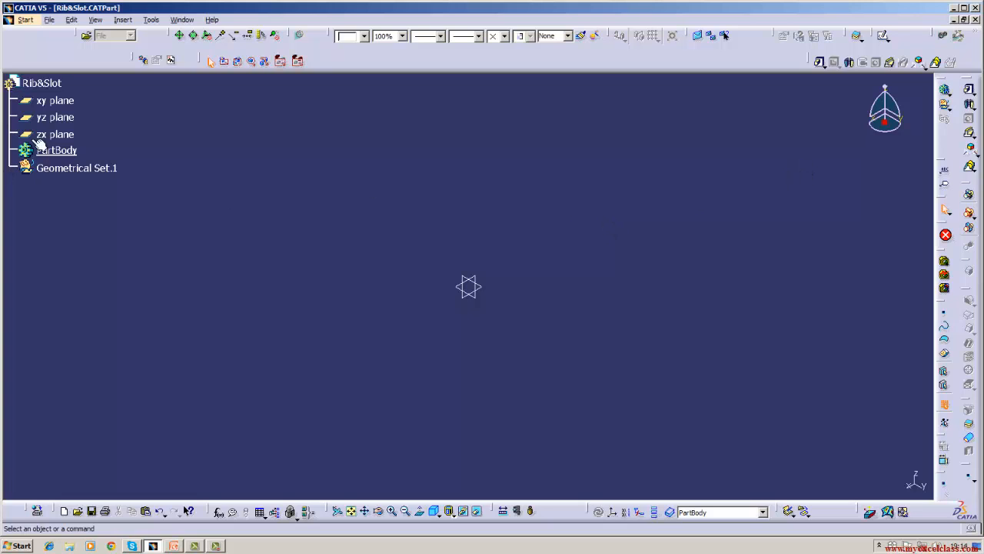
Step: Start a new sketch on the yz plane and fit the view to it
click(56, 117)
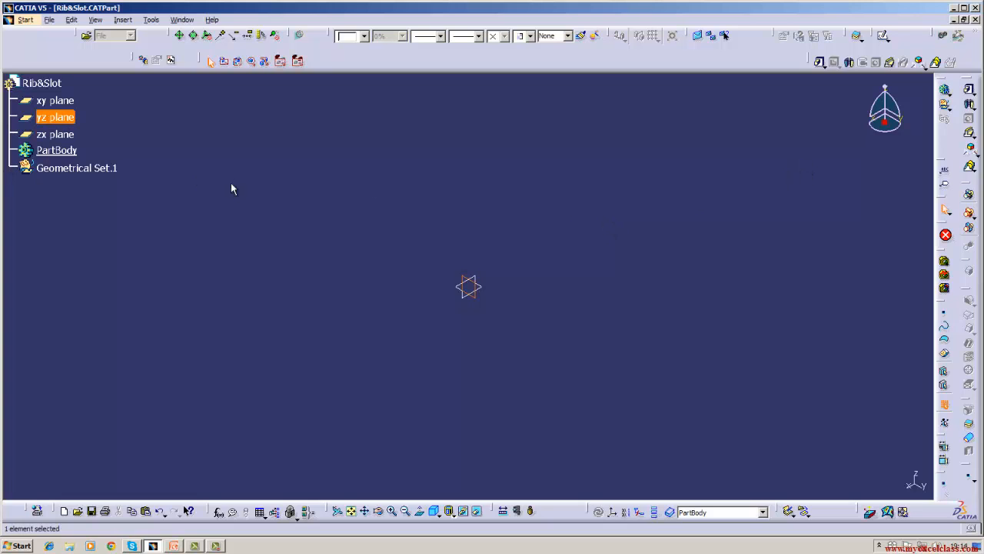
click(884, 36)
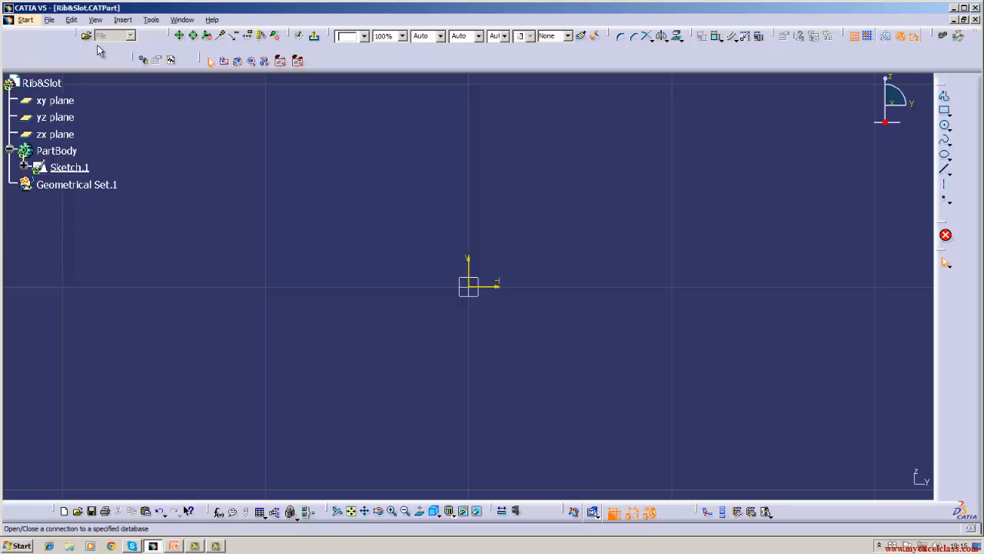
click(95, 19)
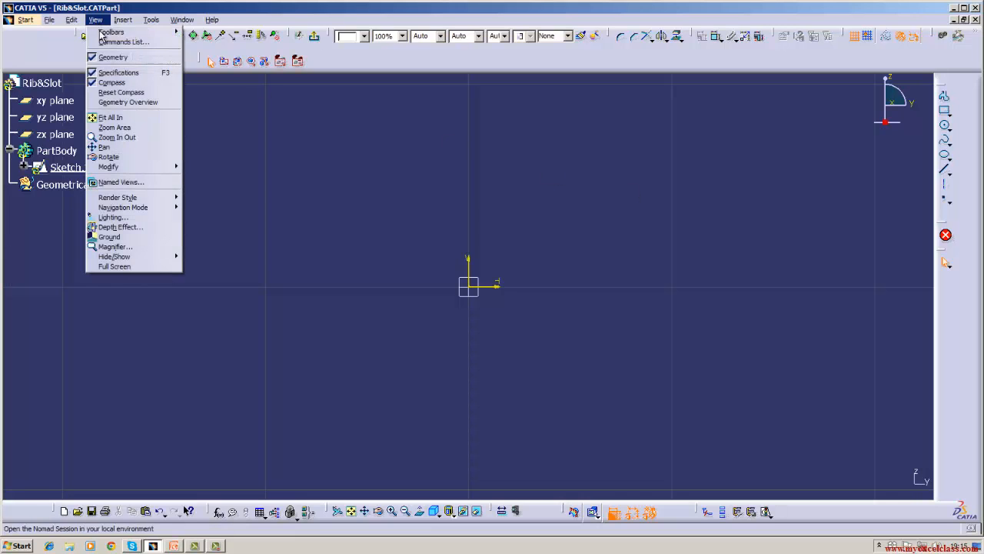
click(140, 119)
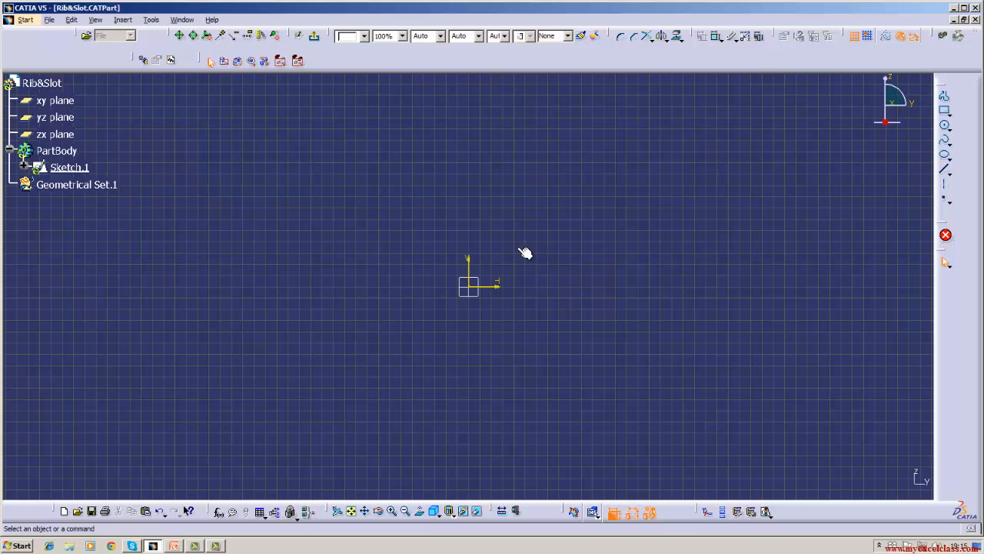
Step: Draw a long line rising gently from a point on the vertical axis above the origin
click(944, 173)
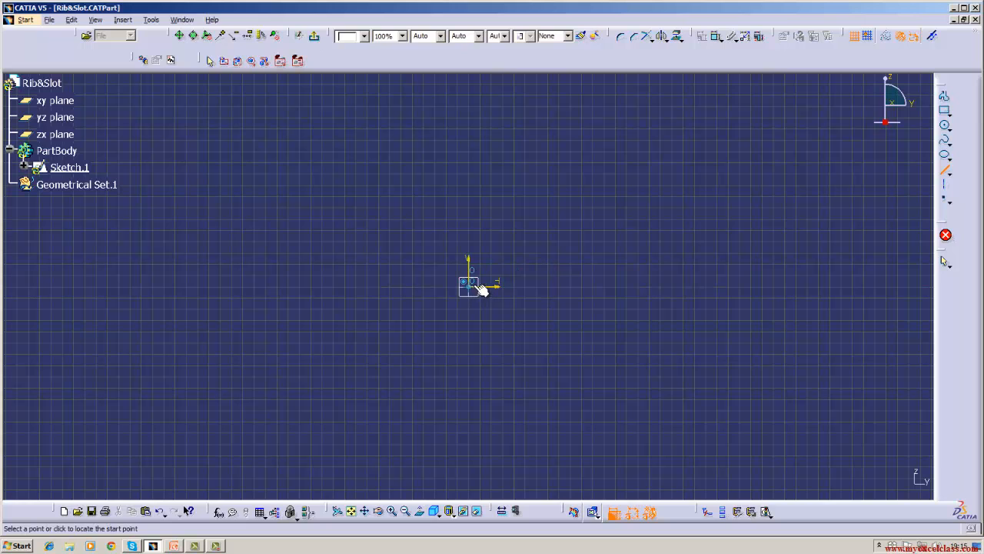
click(468, 153)
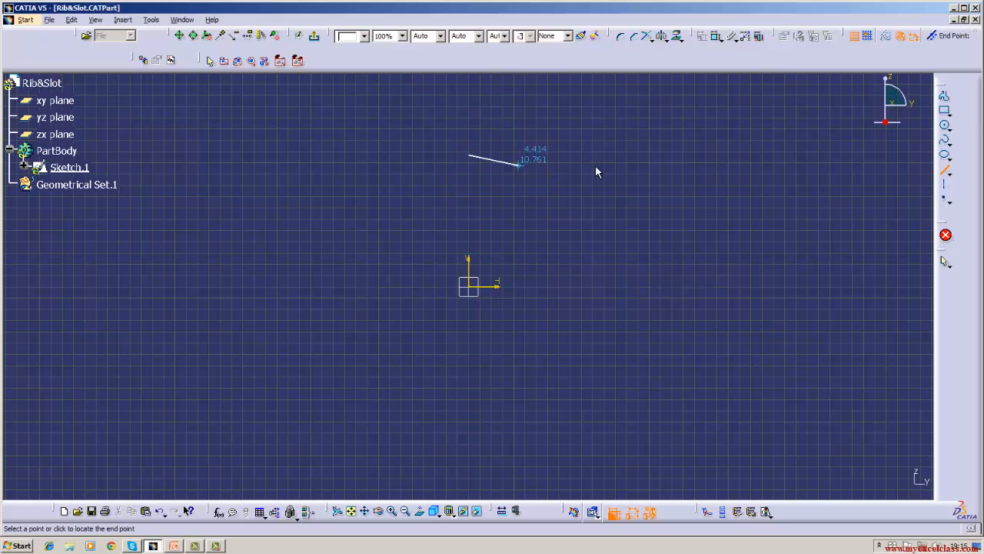
click(809, 90)
middle_drag(702, 207, 477, 286)
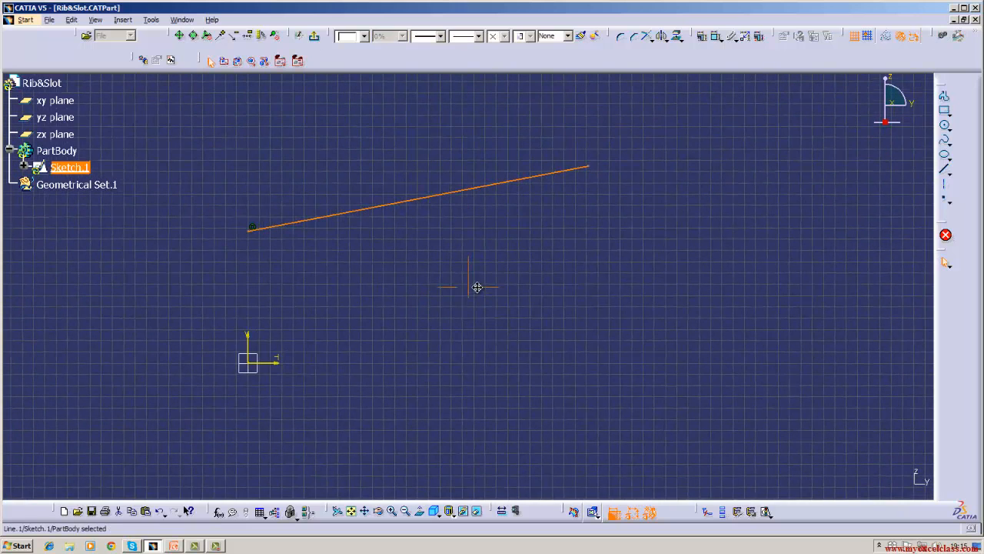
Step: Continue the path with a steep descending line and a shorter rising line about 13.6 mm long, joined end to end
click(942, 169)
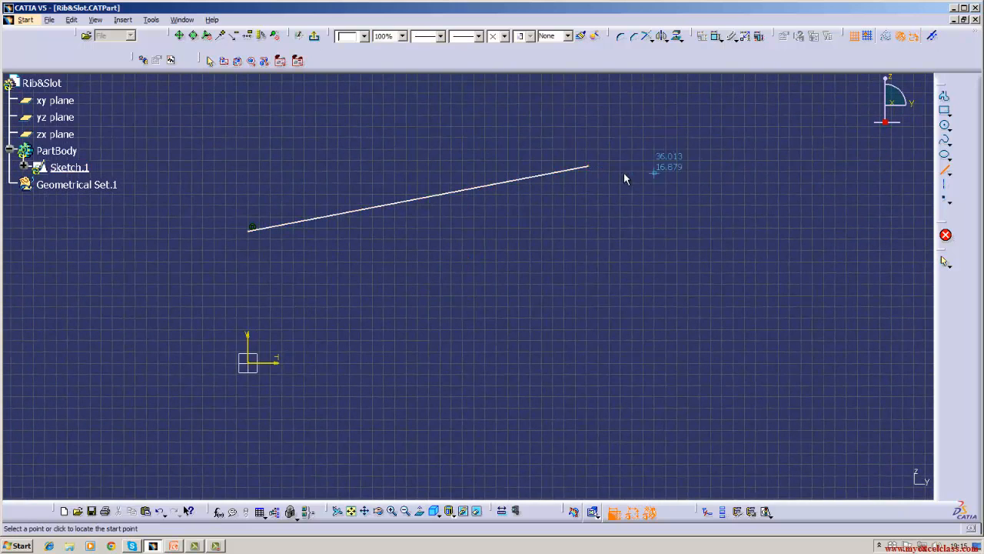
click(585, 164)
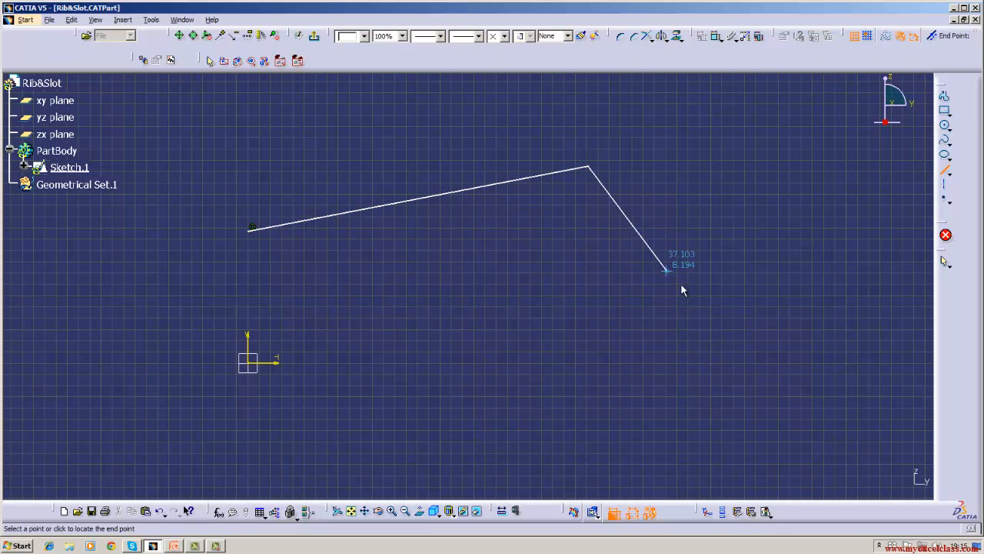
click(755, 352)
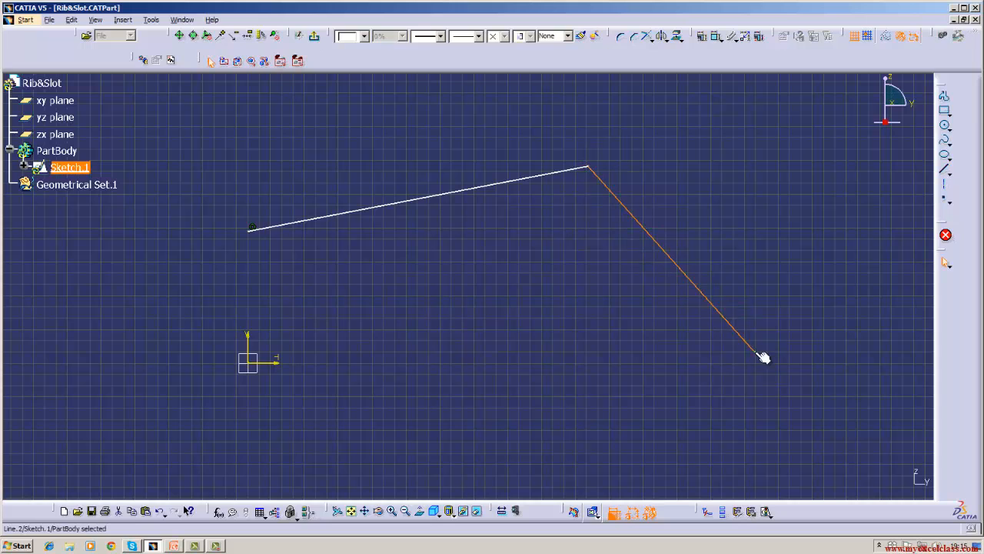
click(943, 169)
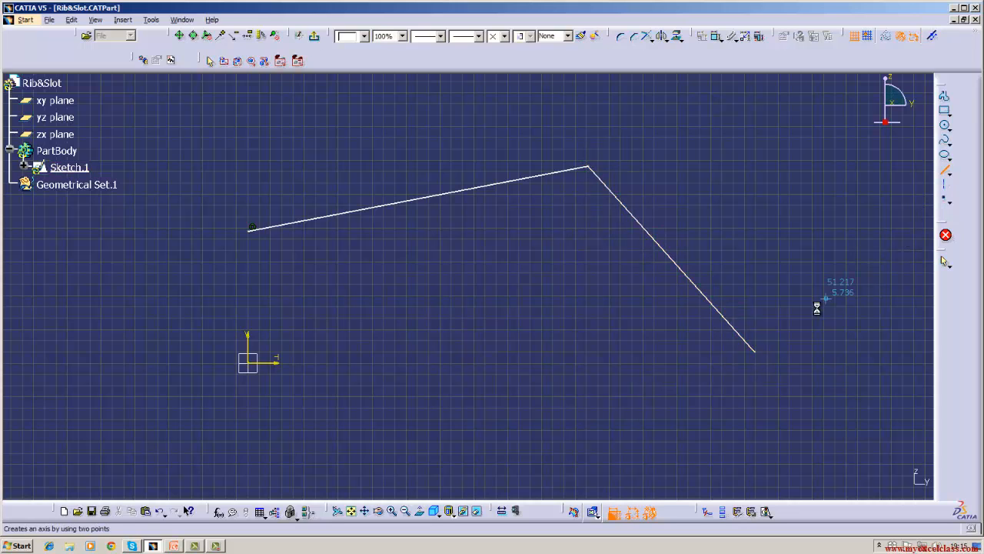
click(757, 352)
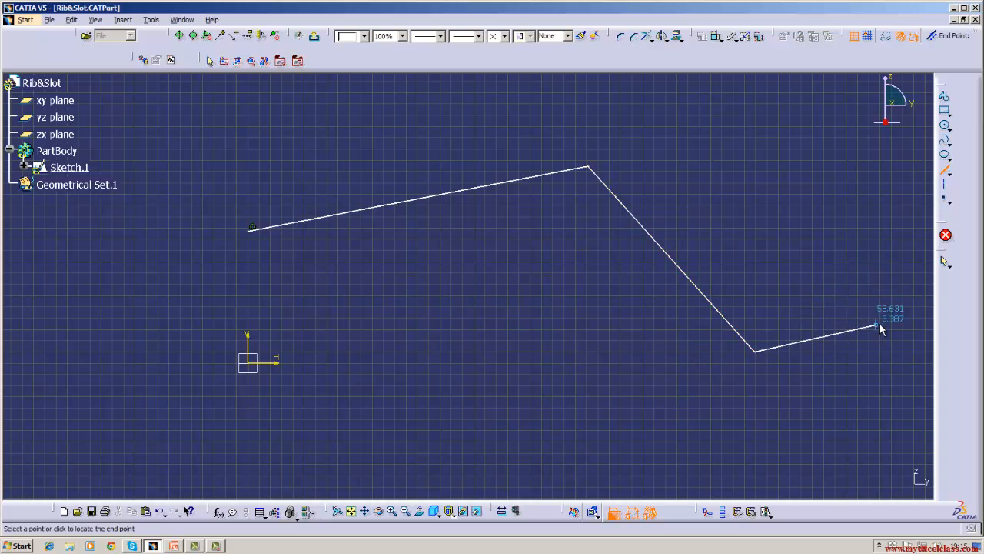
click(904, 314)
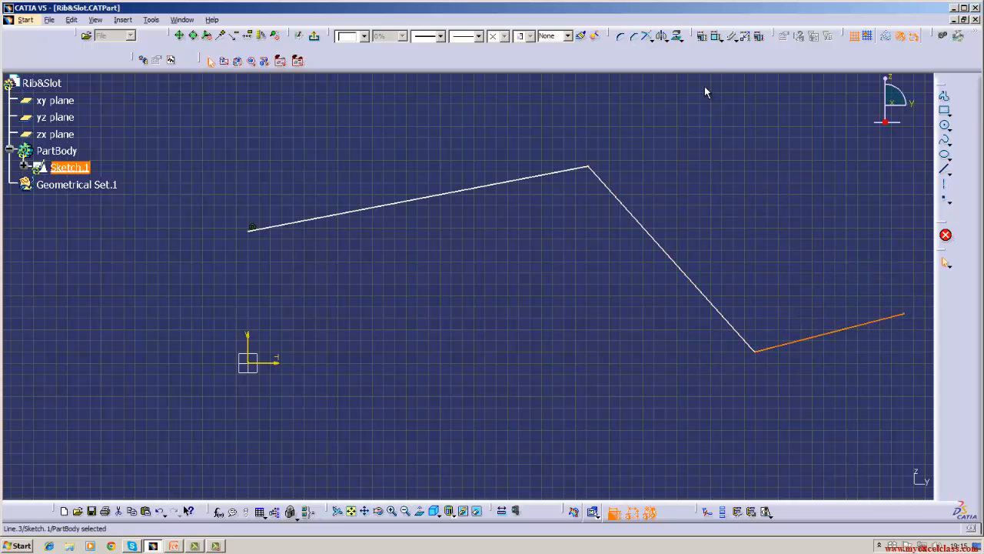
Step: Dimension the length of the short last line and delete that dimension
click(716, 36)
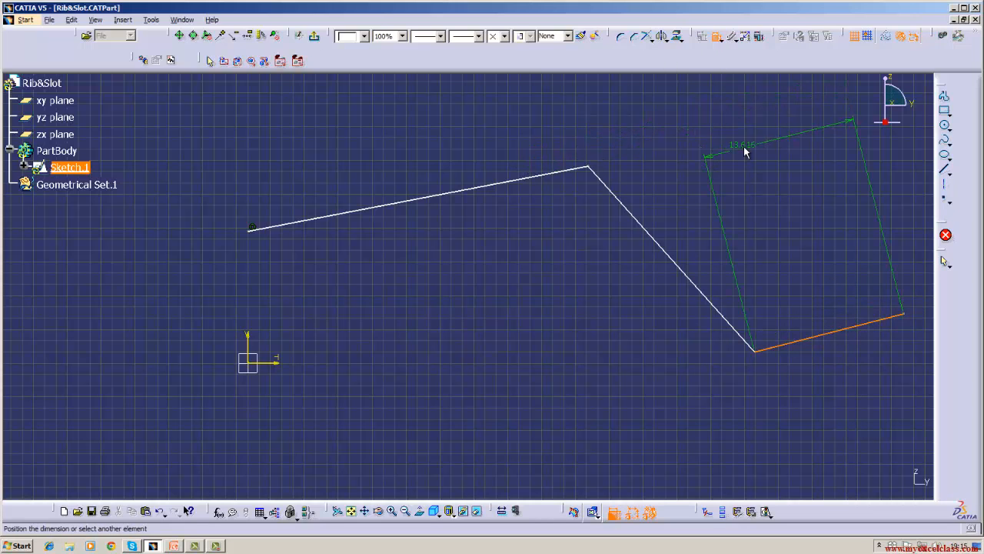
click(745, 150)
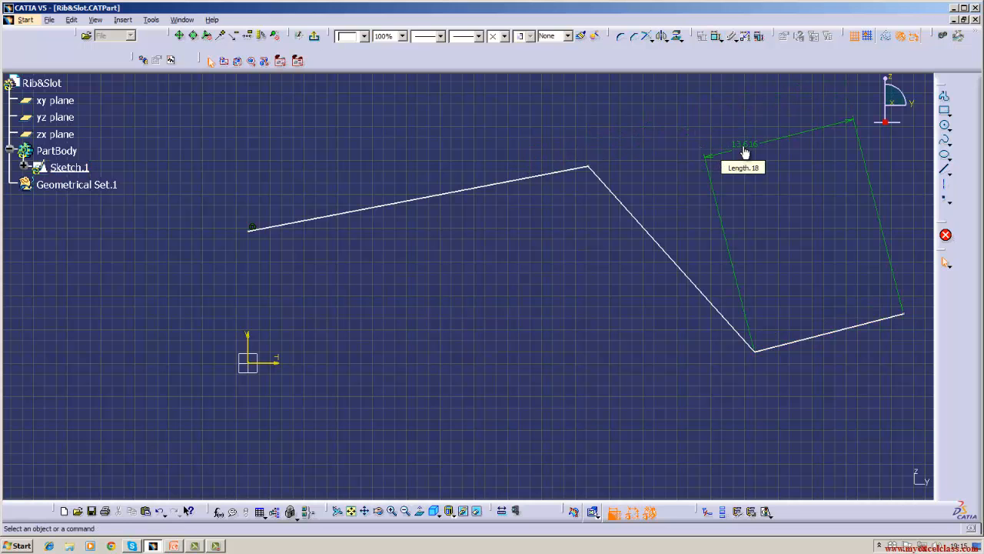
double_click(745, 148)
click(882, 215)
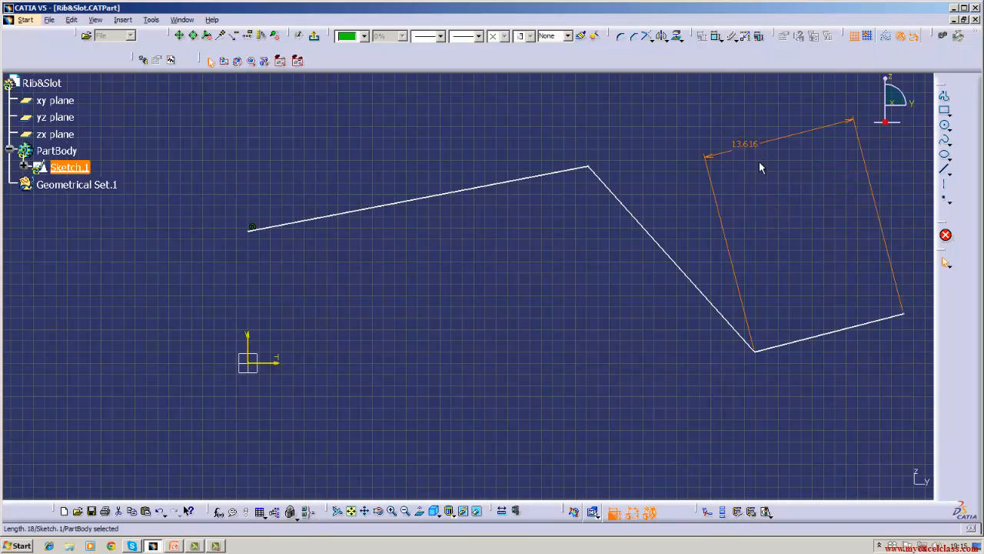
right_click(746, 147)
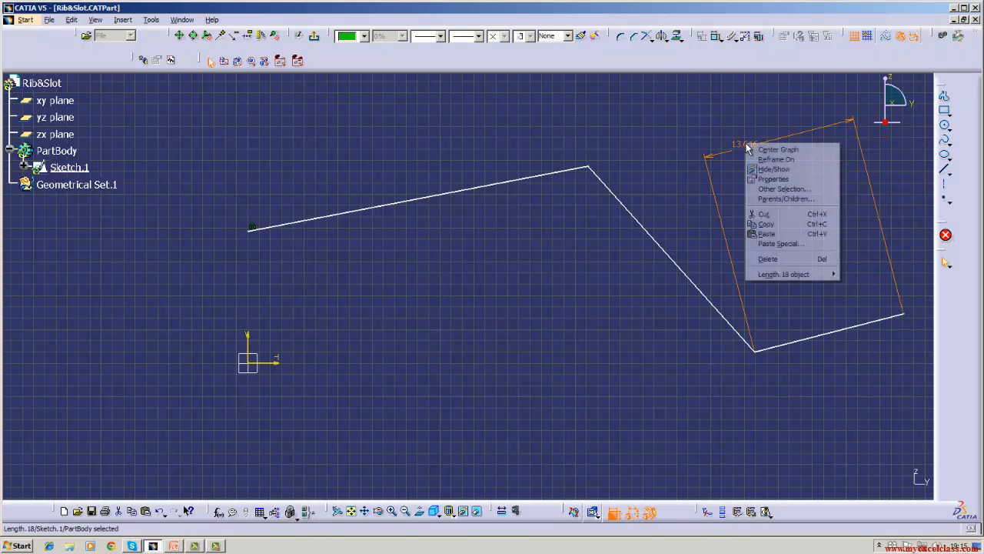
click(767, 259)
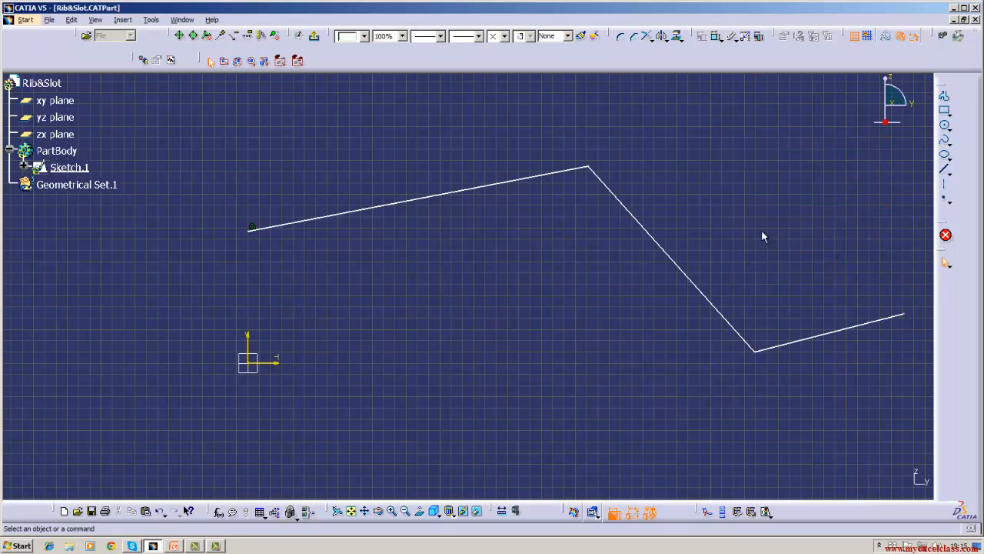
Step: Round the lower corner between the descending line and the short last line with a 20 mm radius
click(621, 36)
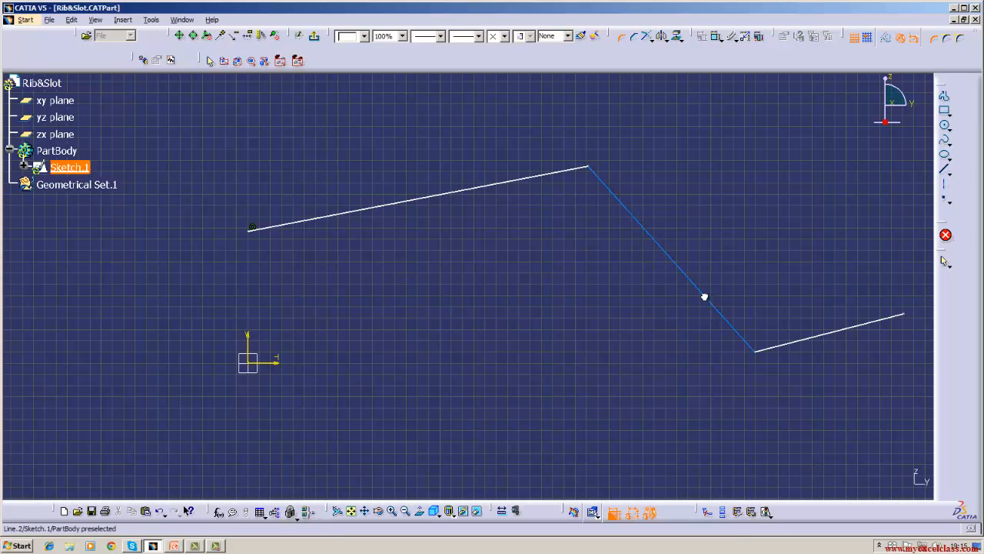
click(704, 294)
click(796, 340)
click(787, 337)
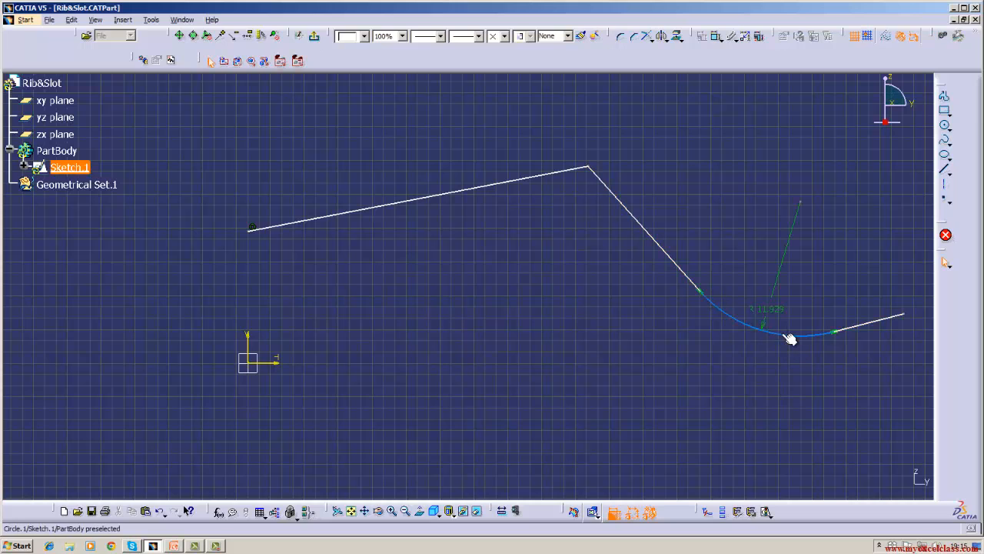
double_click(760, 311)
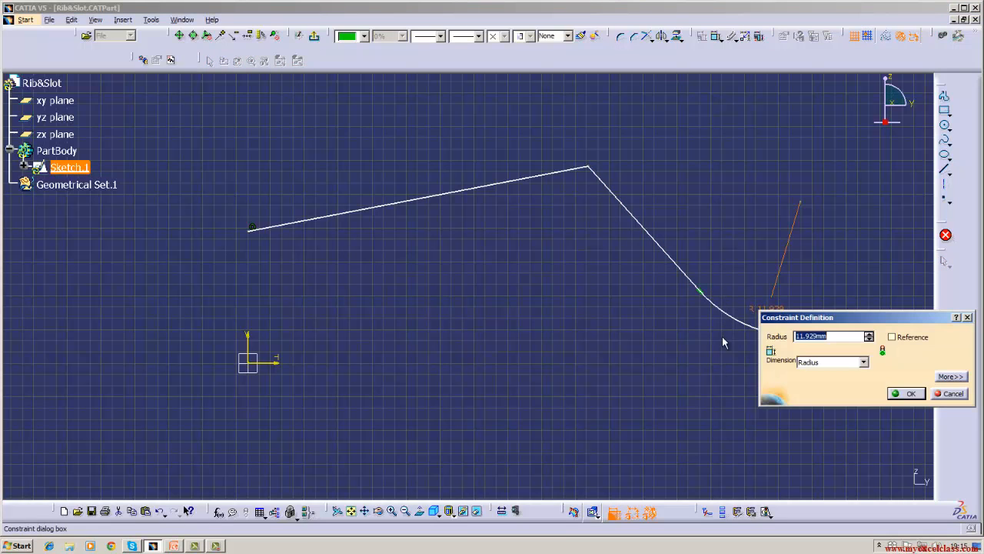
key(BackSpace)
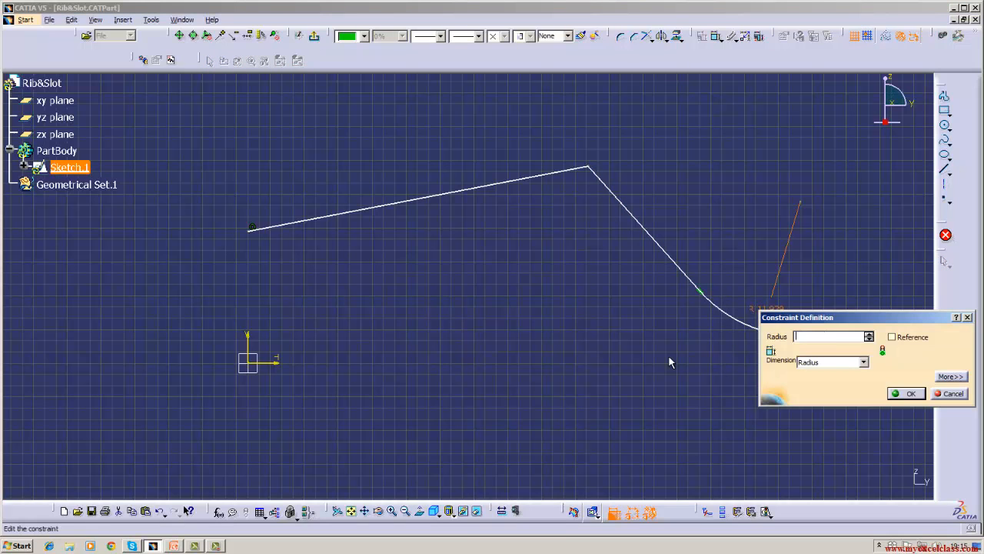
text(20)
key(Return)
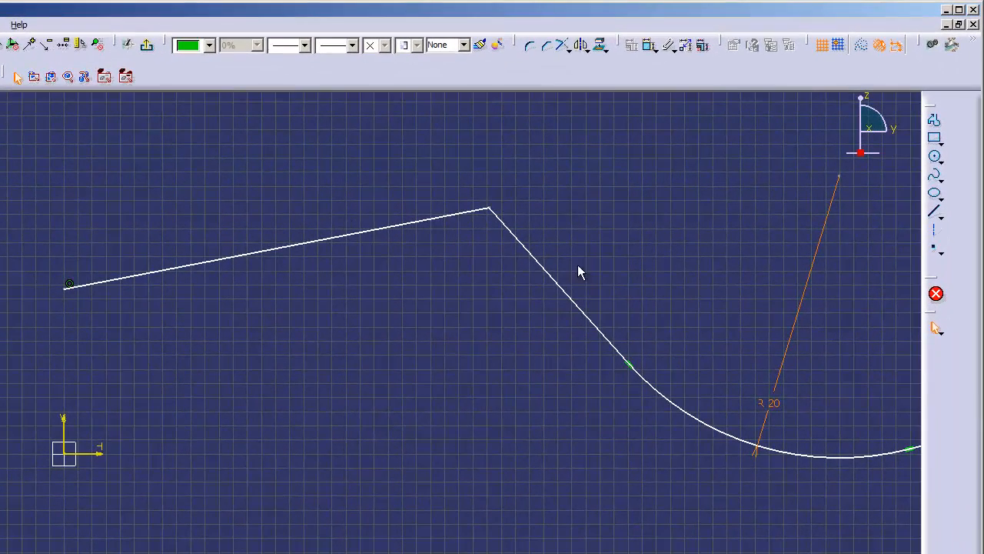
Step: Round the upper corner between the first line and the descending line with a 15 mm radius
click(529, 46)
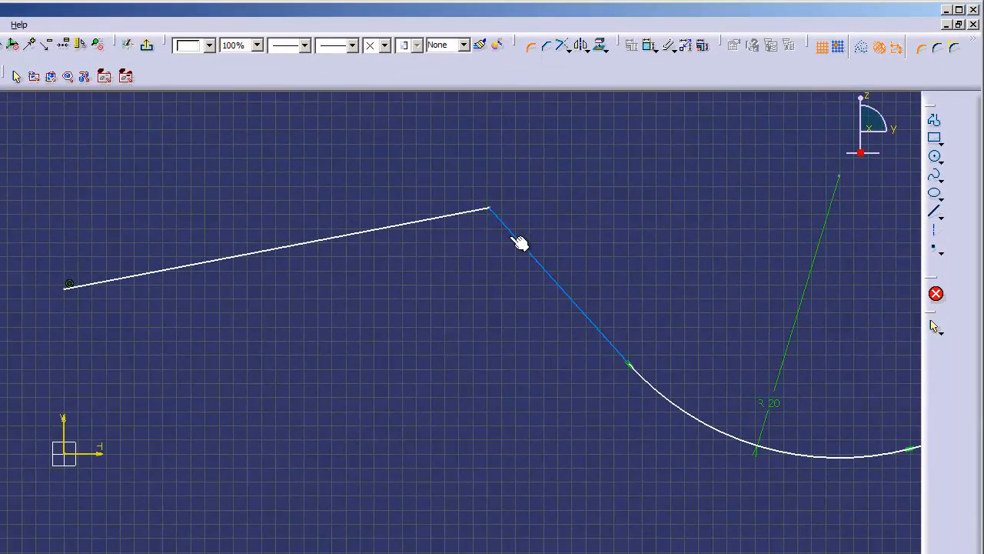
click(470, 221)
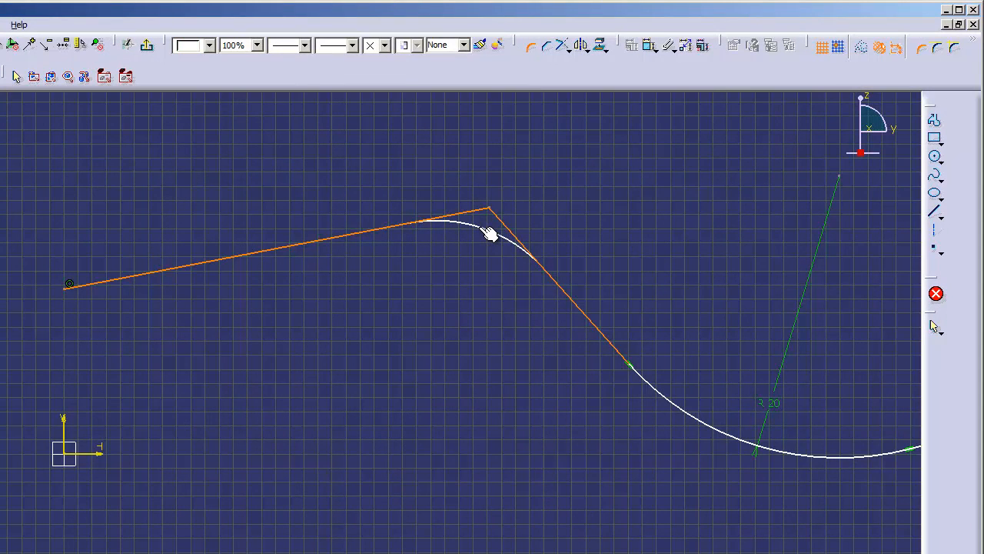
click(480, 225)
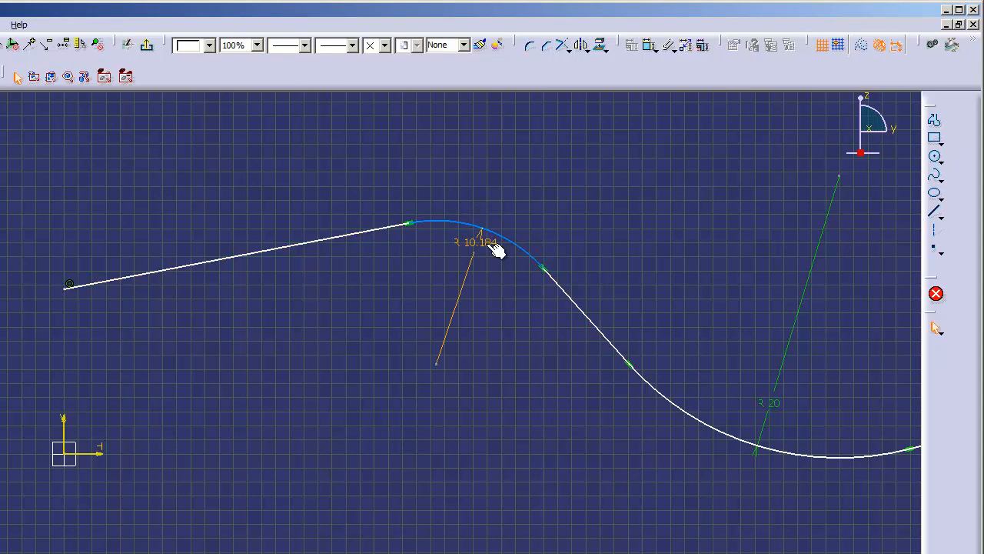
double_click(487, 243)
key(BackSpace)
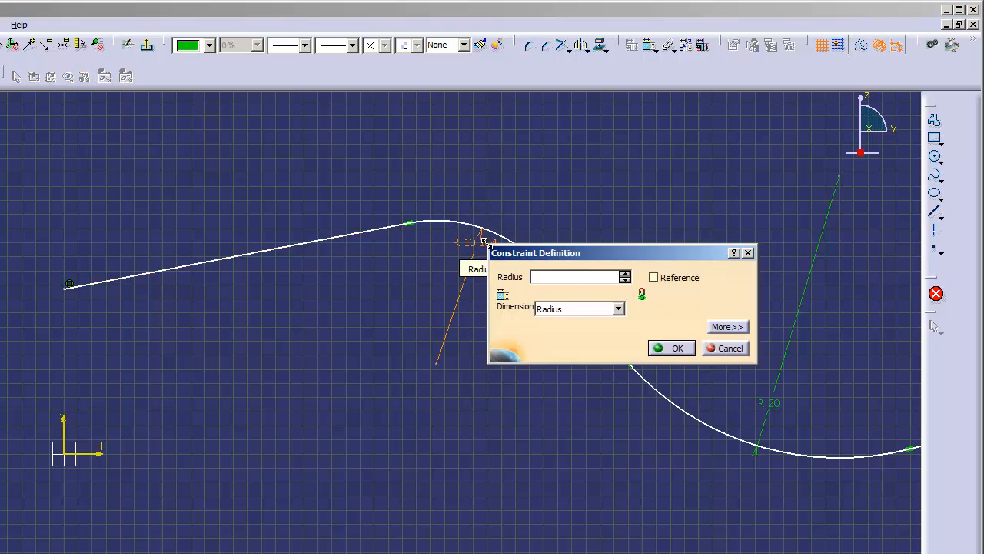
text(15)
key(Return)
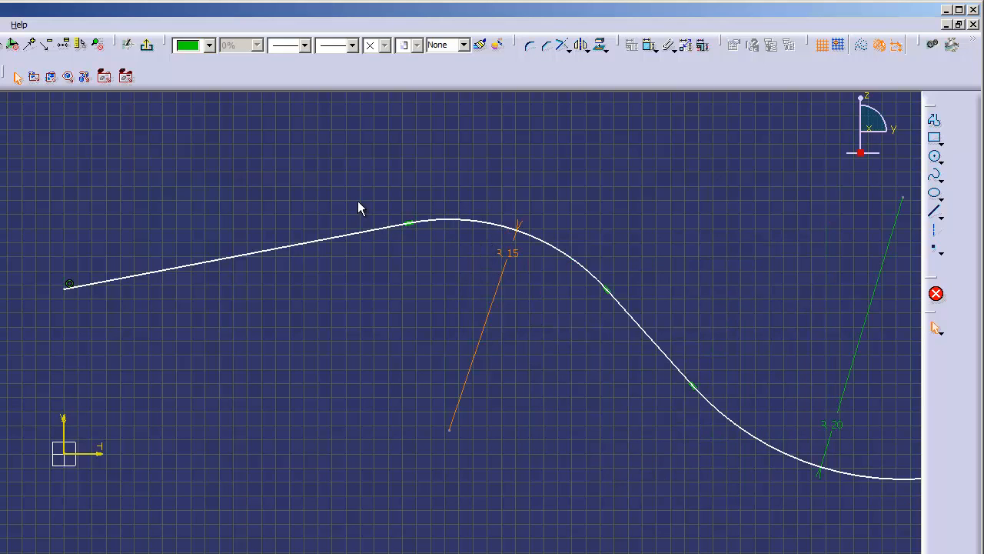
Step: Dimension the length of the first line of the curve and set it to 100 mm
click(650, 44)
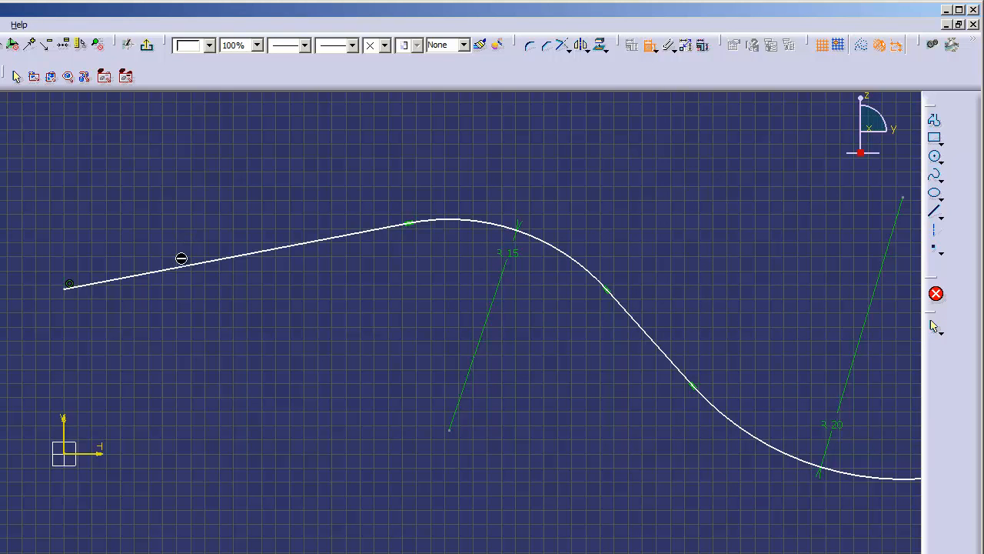
click(183, 266)
click(169, 193)
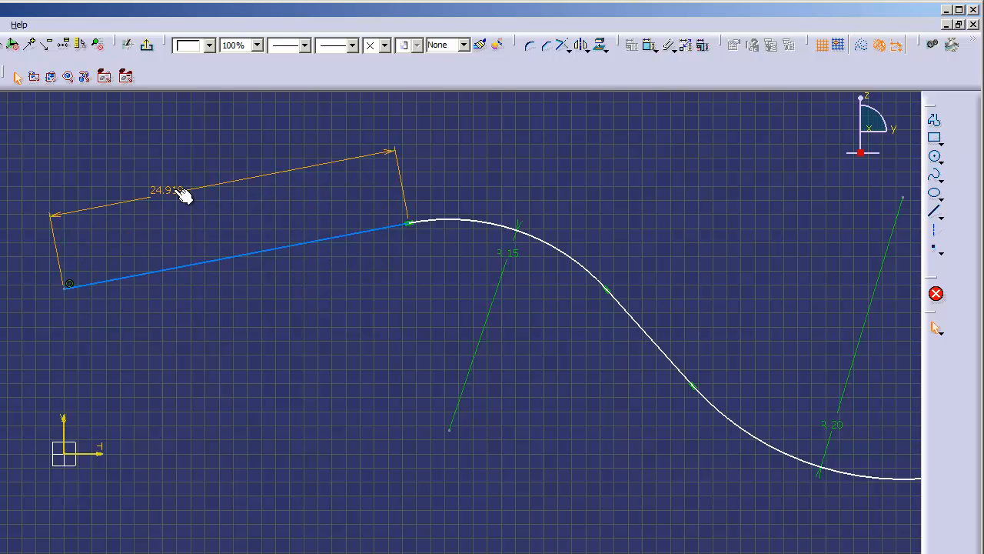
double_click(169, 189)
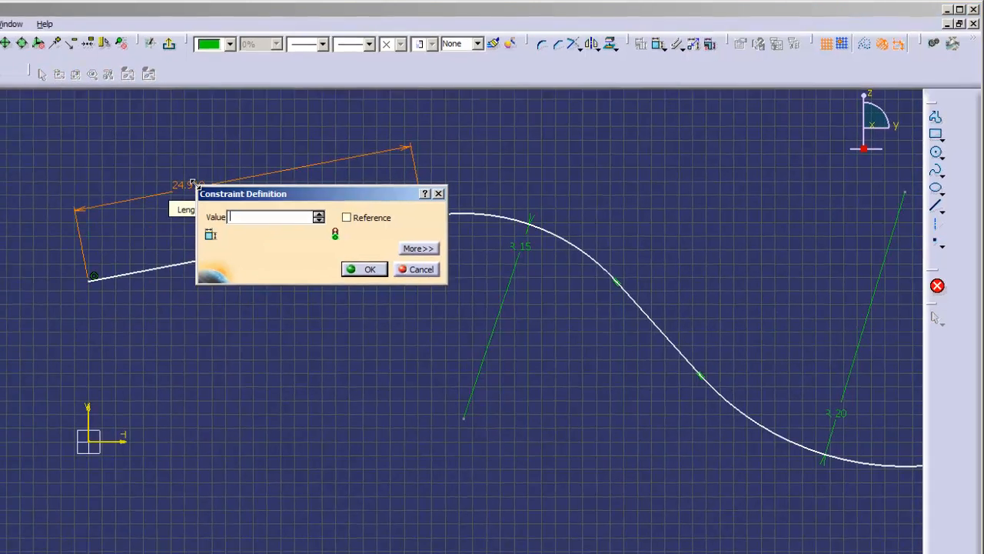
text(100)
key(Return)
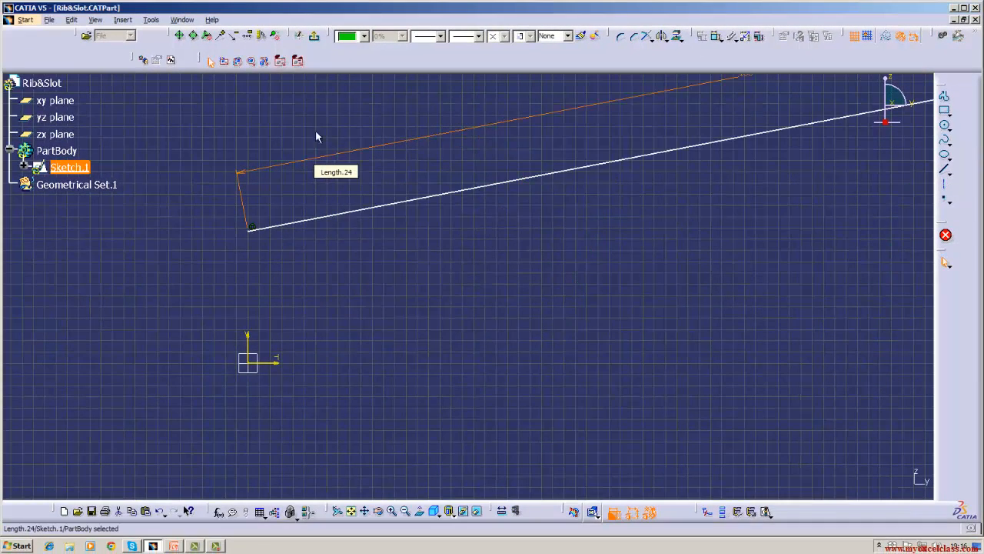
Step: Dimension the length of the descending line between the two rounded corners and set it to 75 mm
click(95, 19)
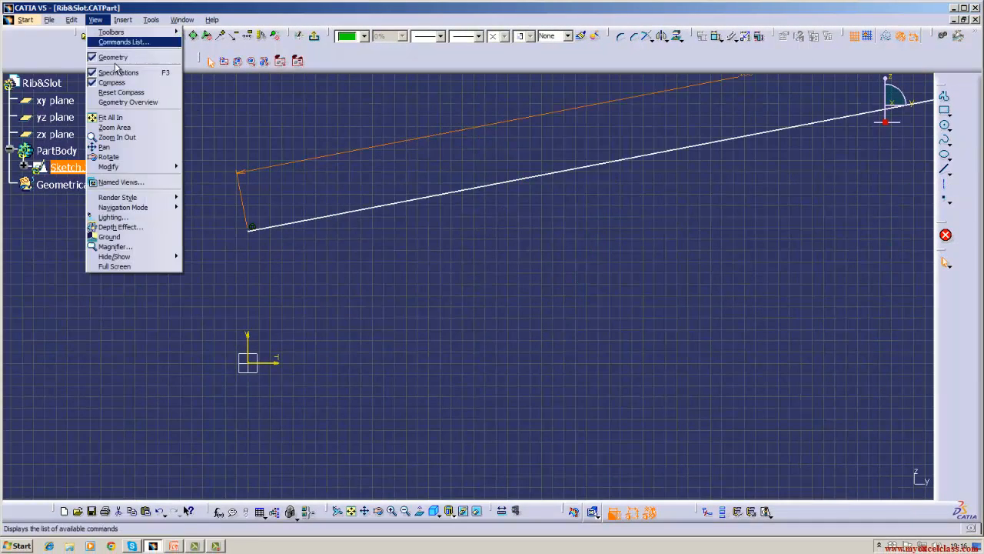
click(127, 117)
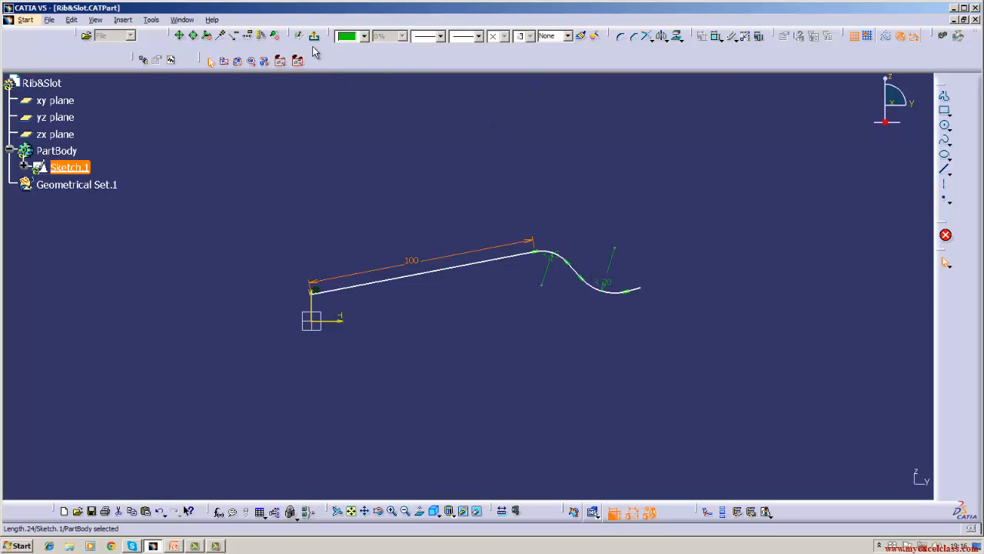
click(715, 36)
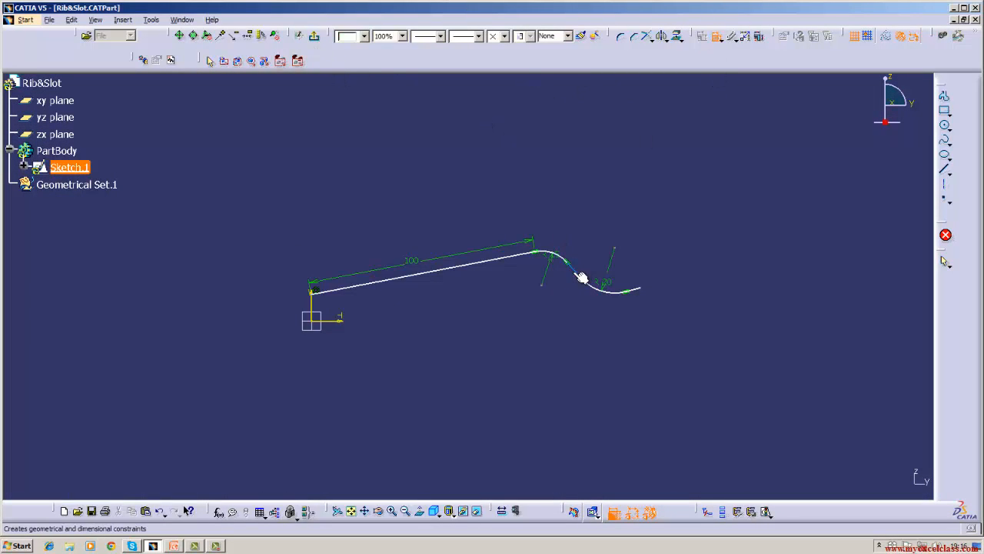
click(575, 265)
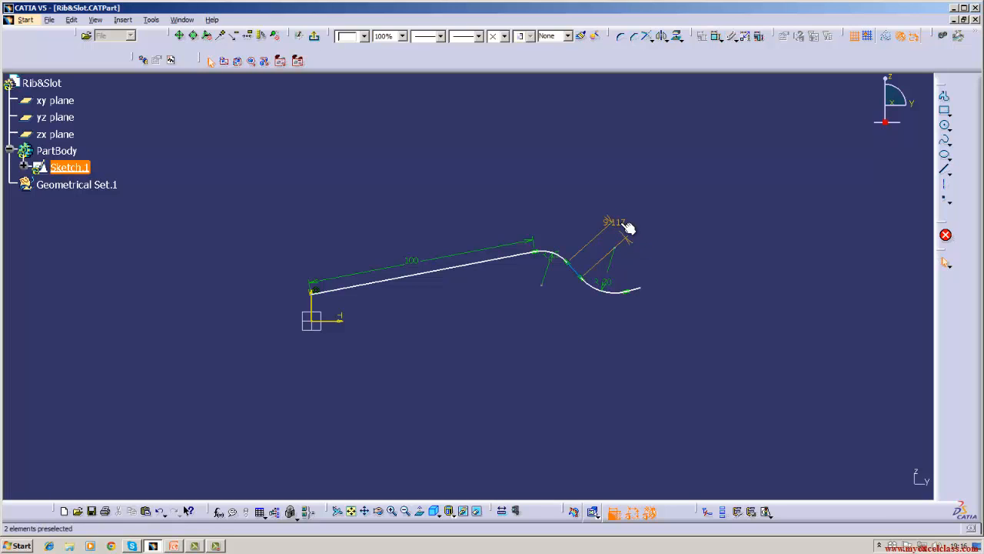
double_click(615, 225)
key(BackSpace)
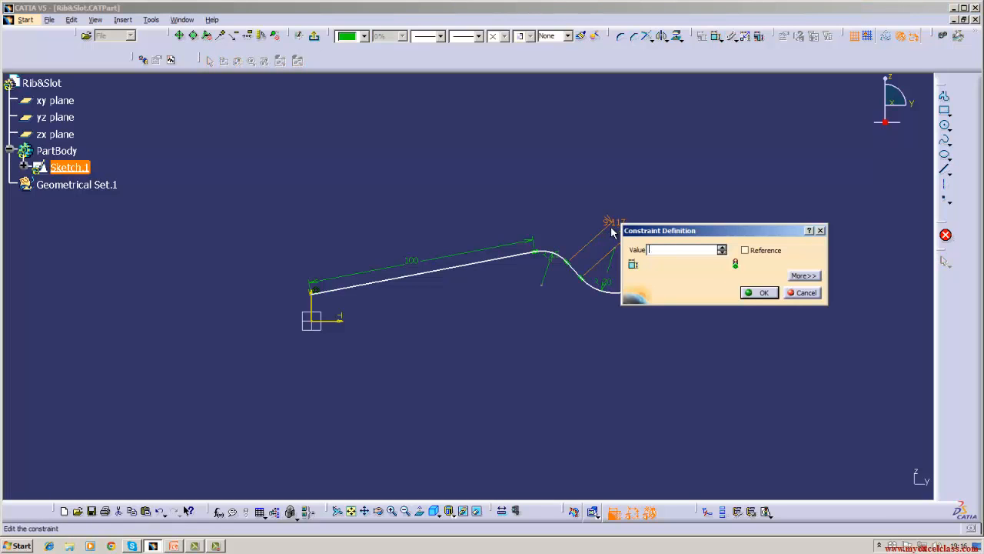
text(75)
key(Return)
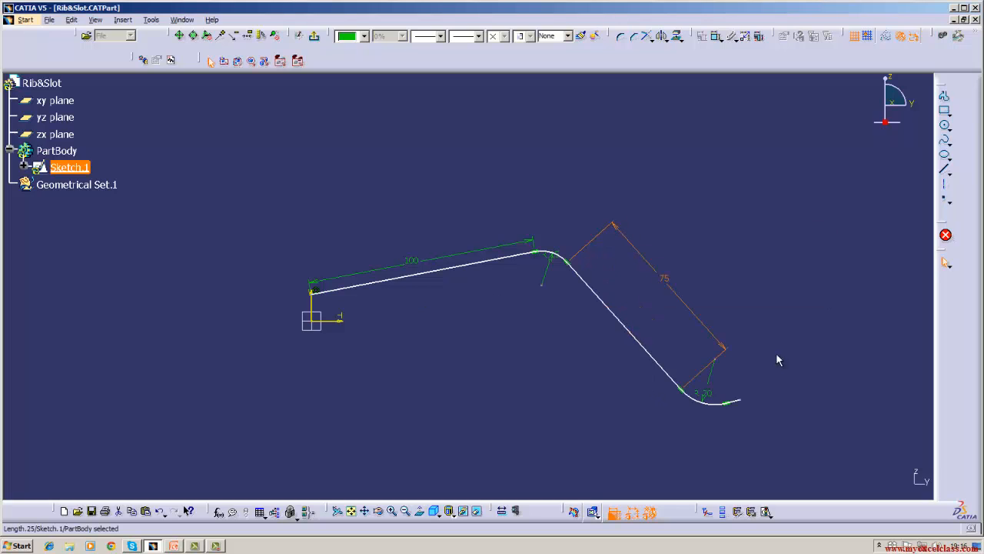
Step: Dimension the length of the short last line, set it to 50 mm, and exit the sketch
click(716, 36)
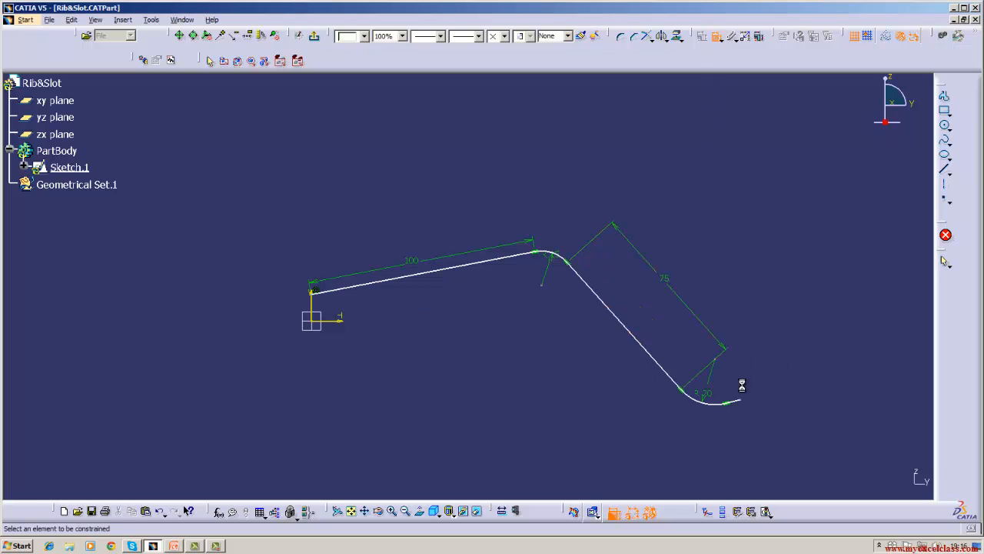
click(736, 401)
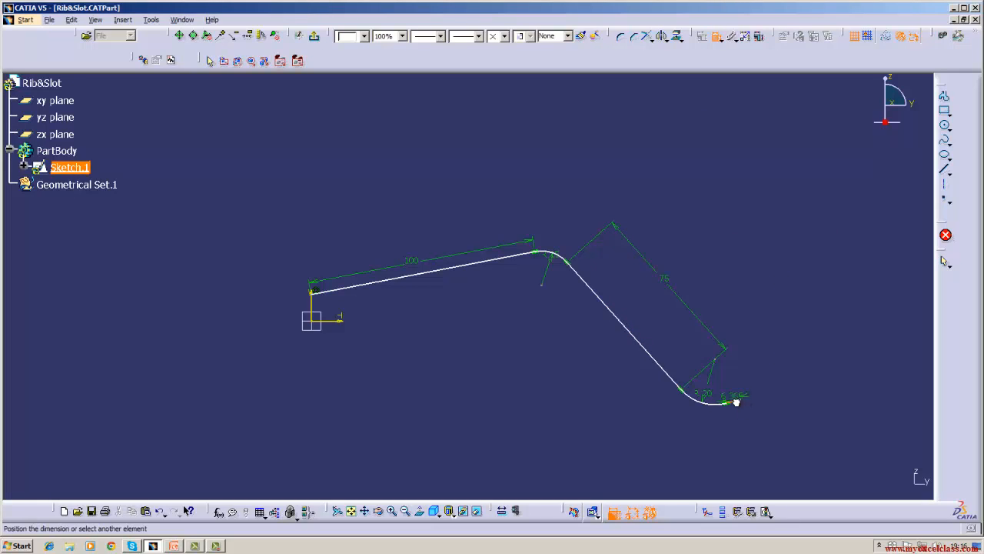
double_click(780, 415)
key(BackSpace)
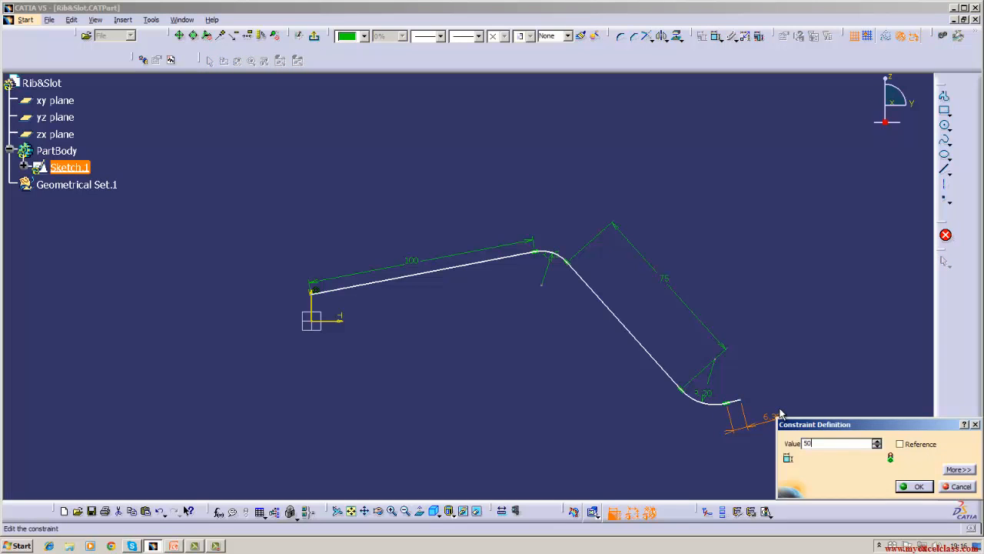
key(Return)
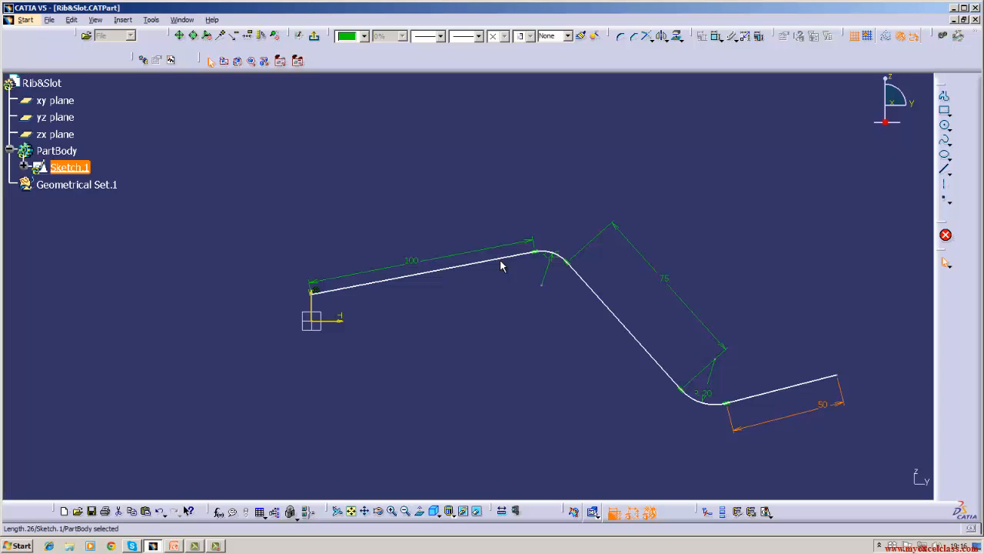
click(314, 40)
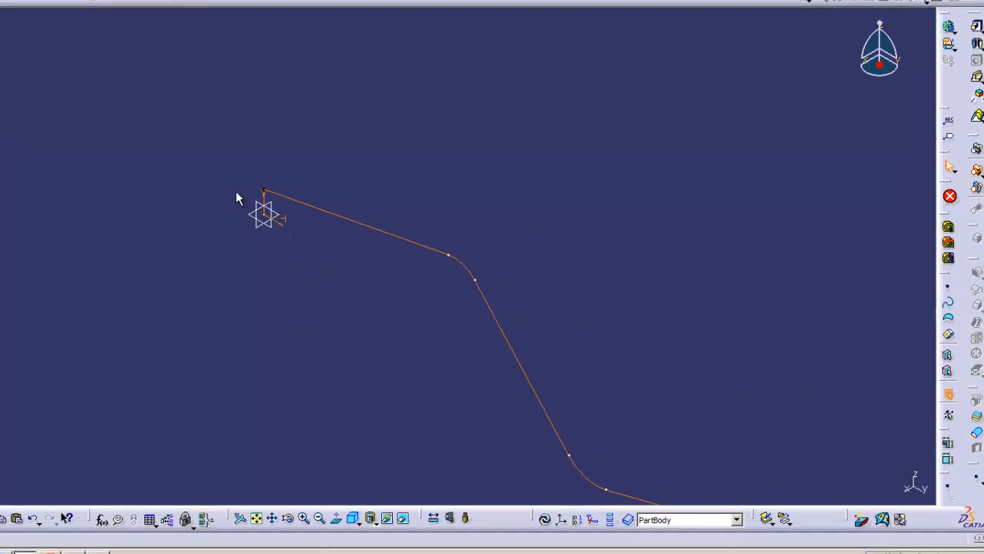
middle_drag(56, 88, 0, 39)
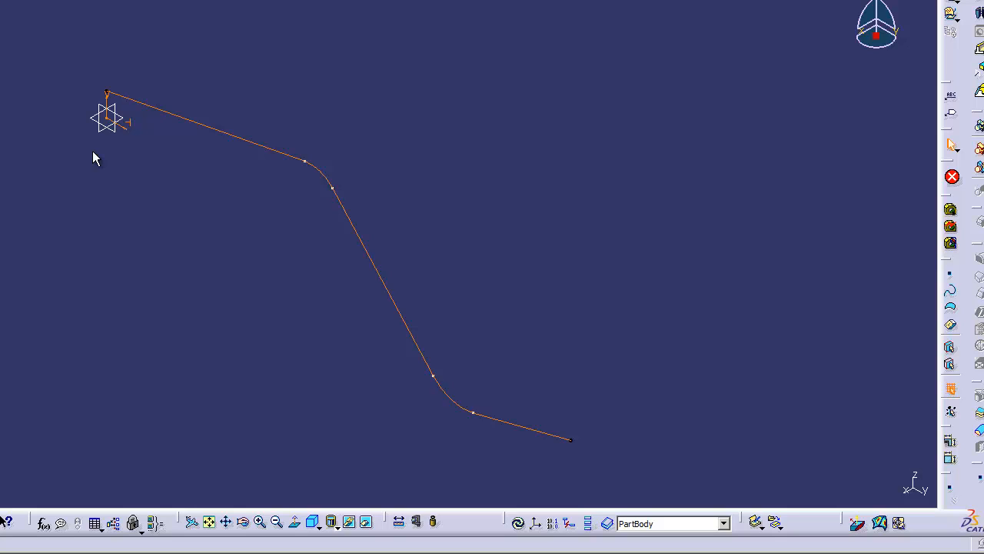
click(93, 151)
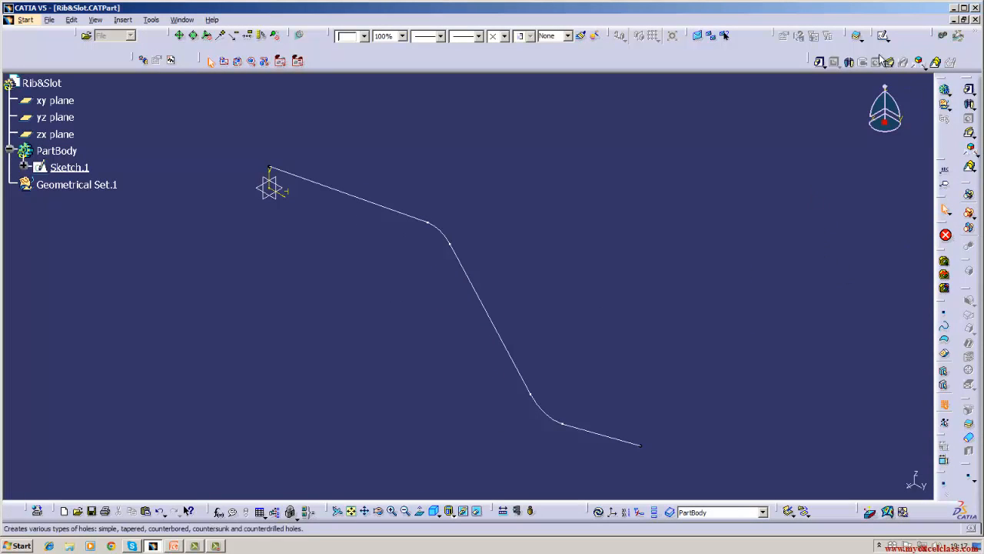
Step: Create a reference plane of type Normal to curve on Sketch.1, through the start vertex of its first line
click(974, 480)
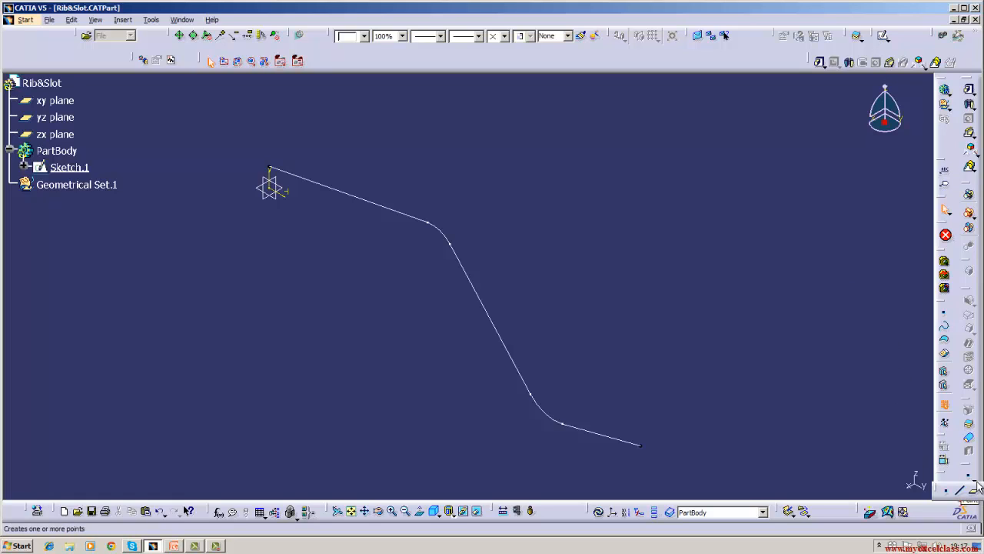
click(974, 494)
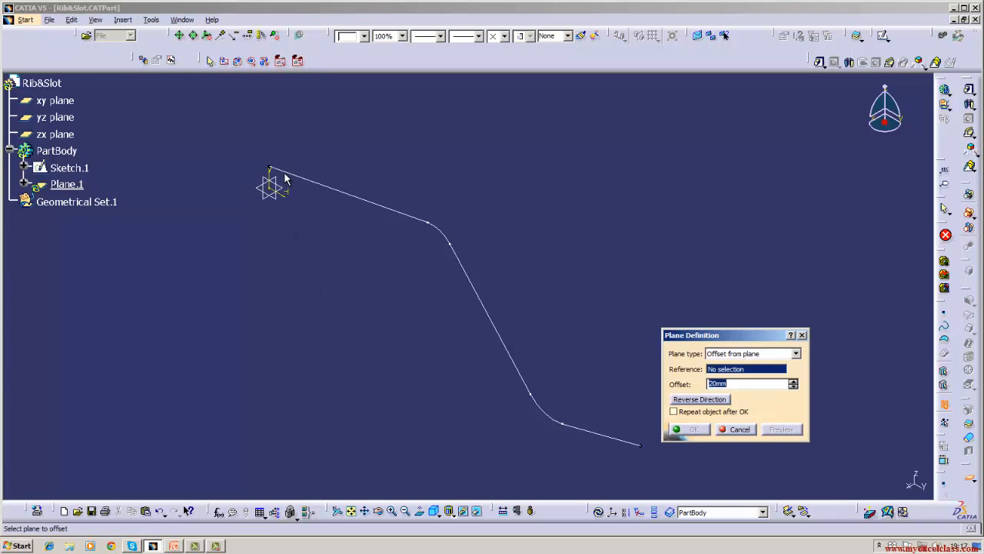
click(797, 354)
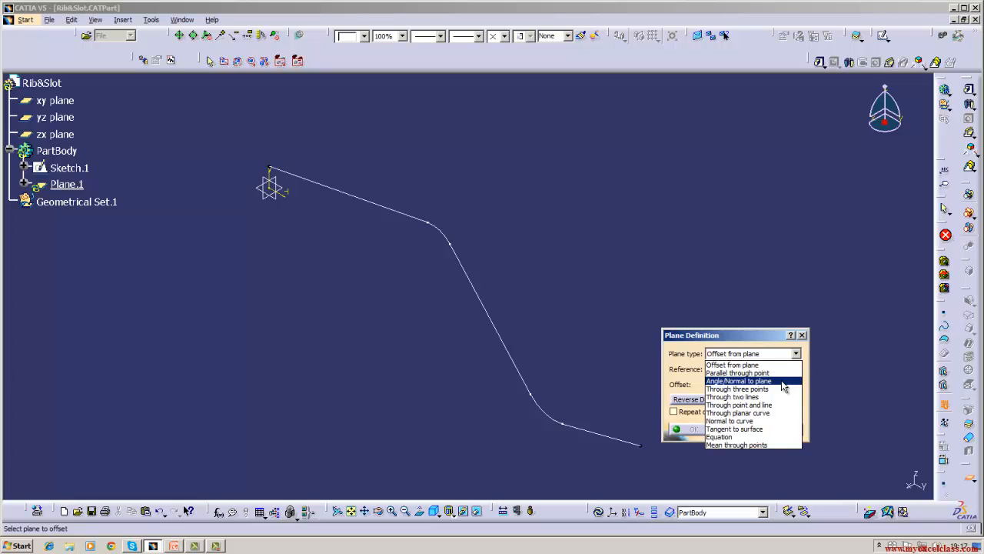
click(767, 422)
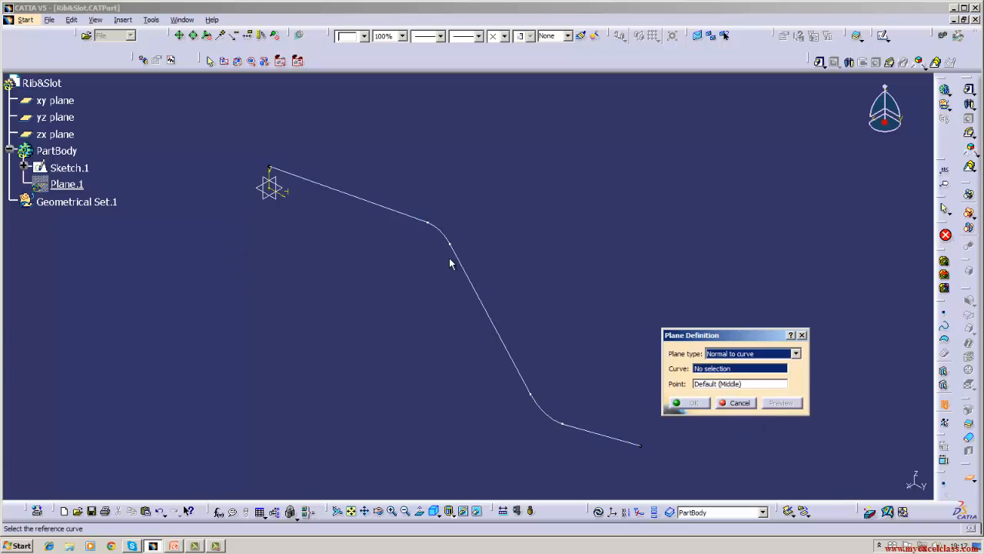
click(703, 371)
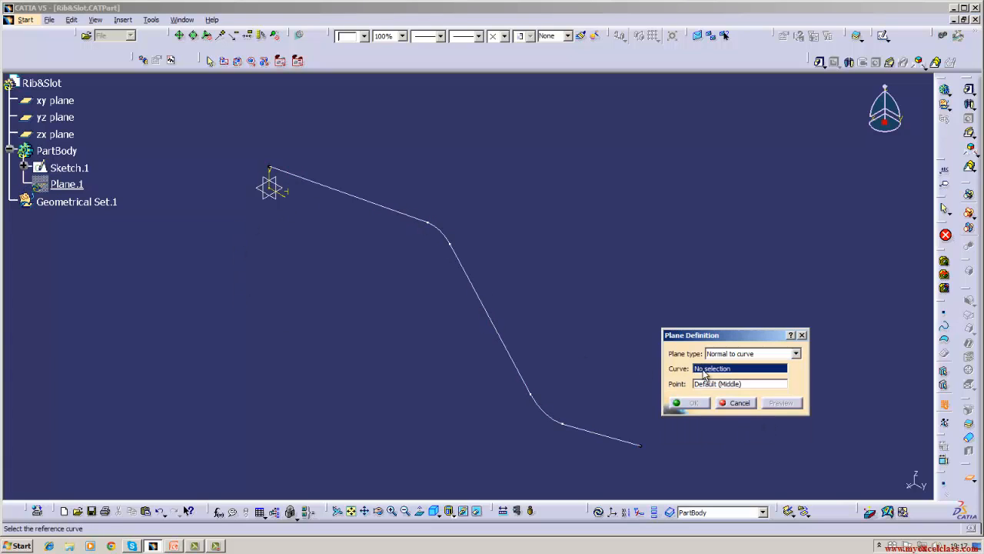
click(508, 357)
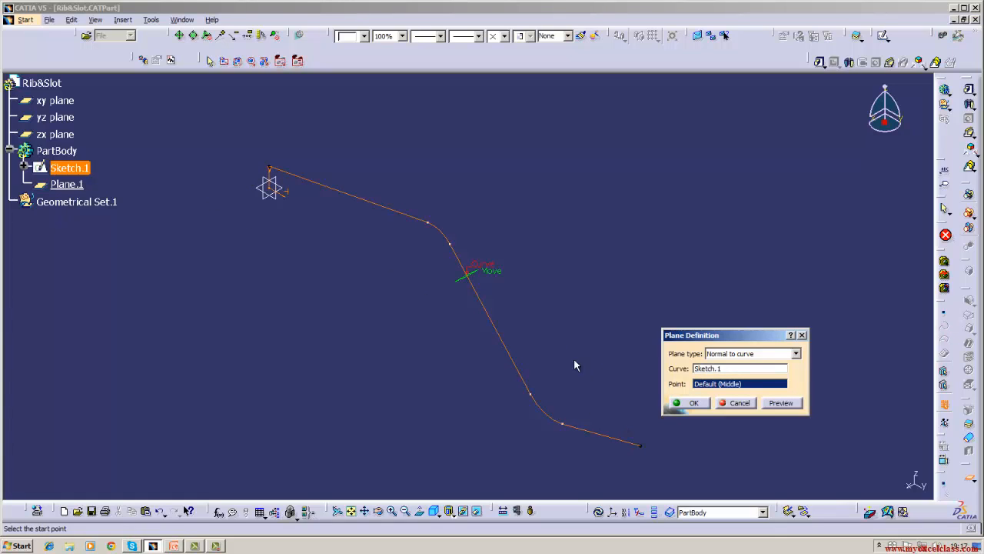
click(273, 168)
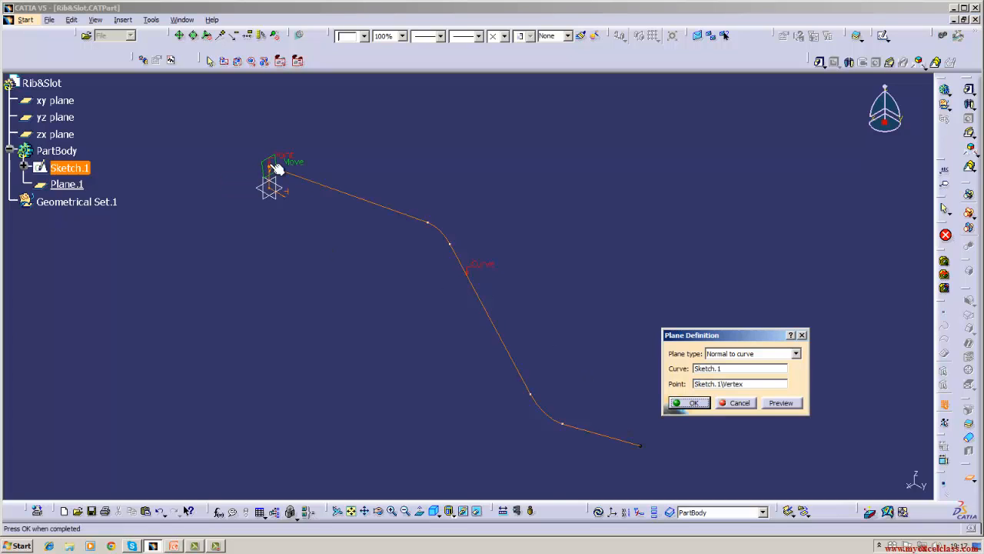
click(688, 403)
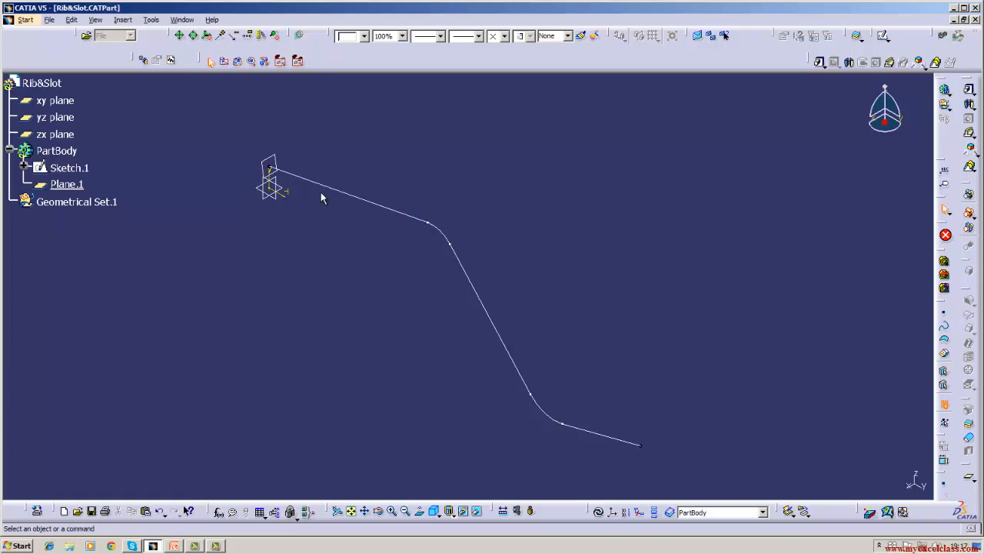
Step: Start a sketch on Plane.1 and project the center curve's start point into it
click(276, 160)
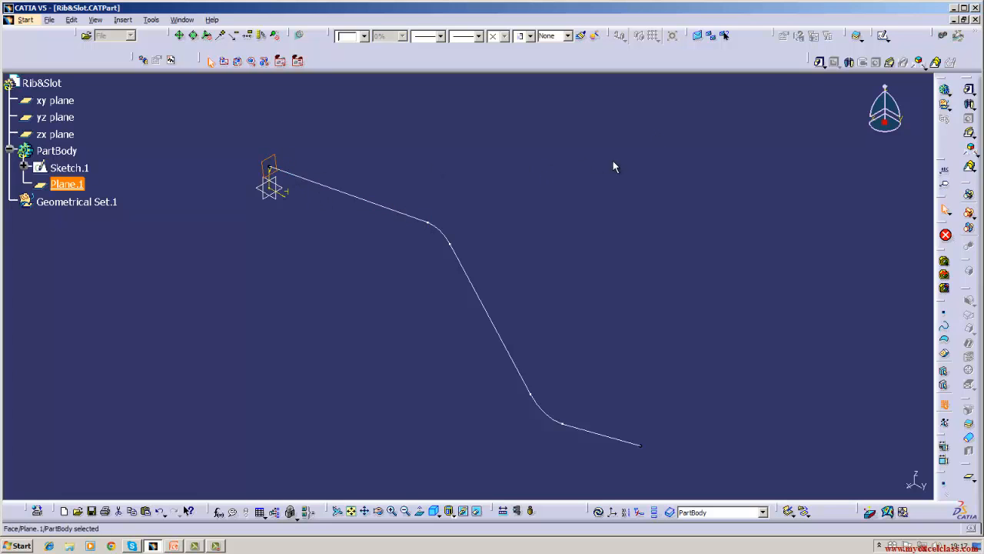
click(819, 61)
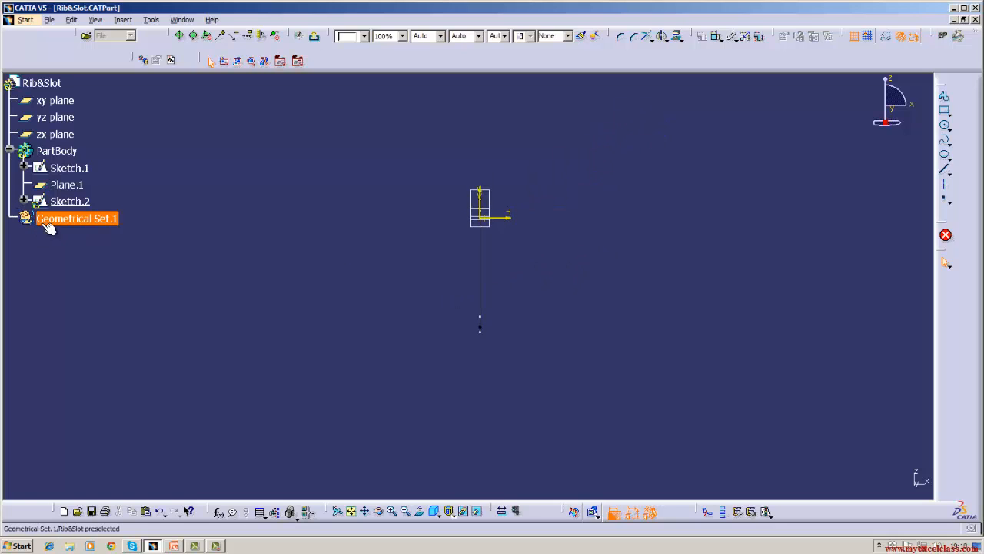
click(68, 186)
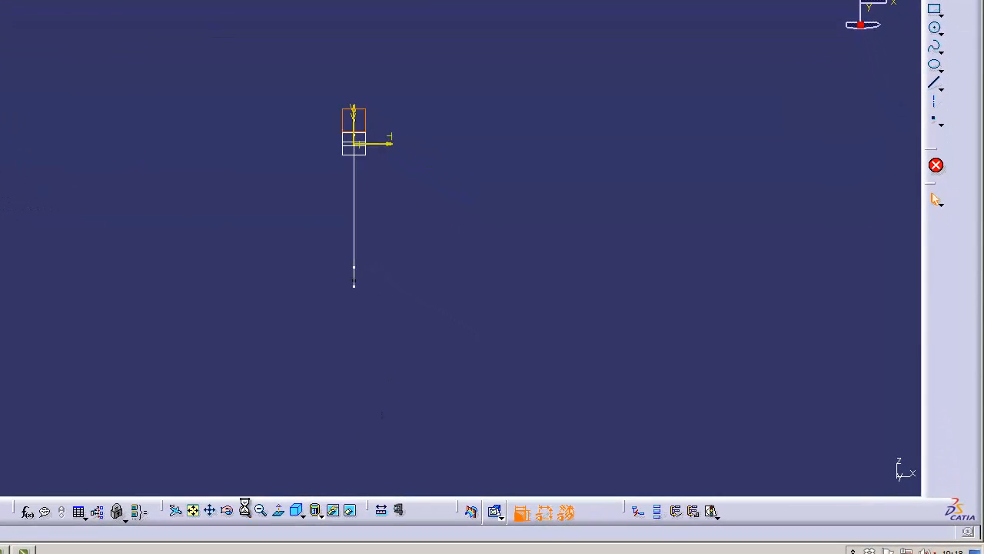
middle_drag(209, 296, 147, 485)
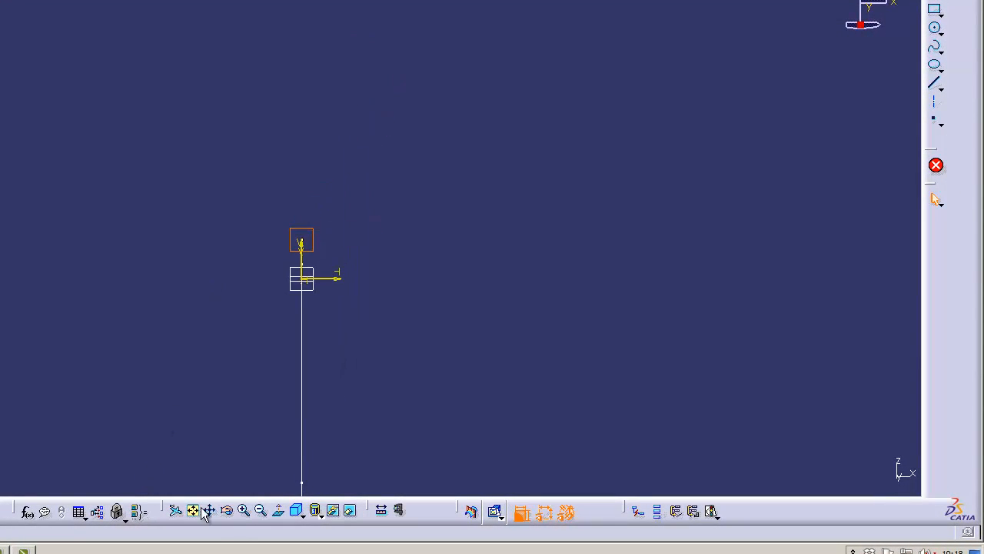
click(240, 517)
click(260, 257)
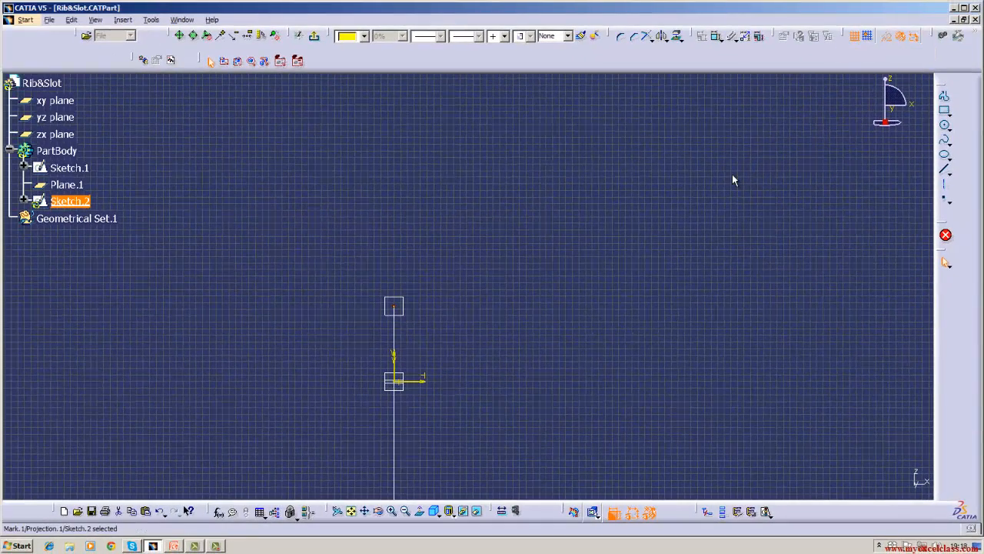
Step: Draw a circle about 8 mm in diameter centred on the projected start point
click(946, 128)
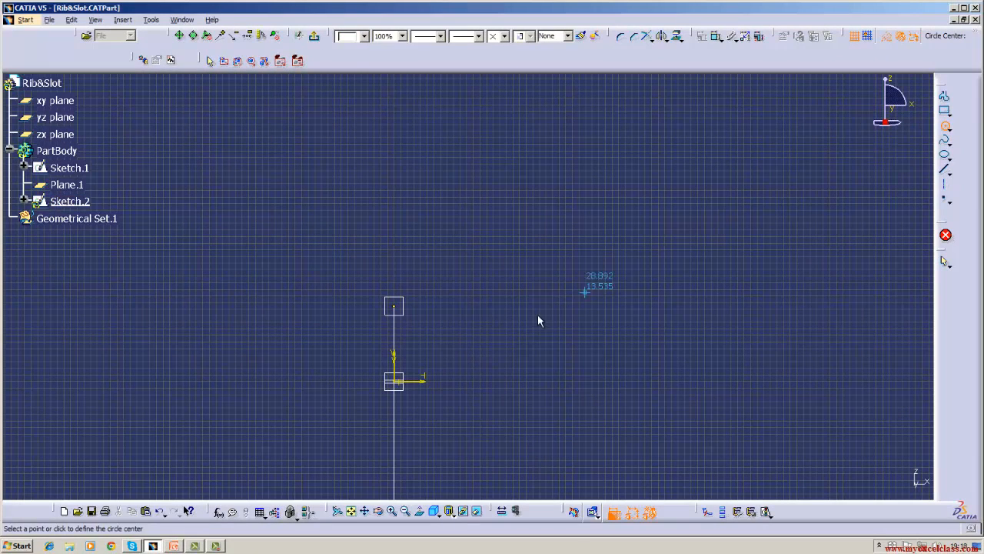
click(393, 305)
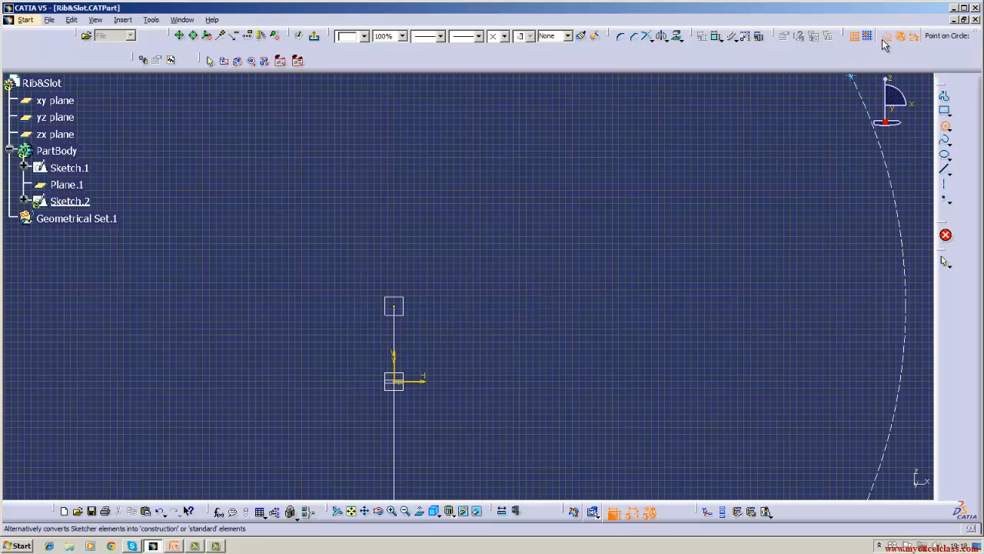
click(398, 280)
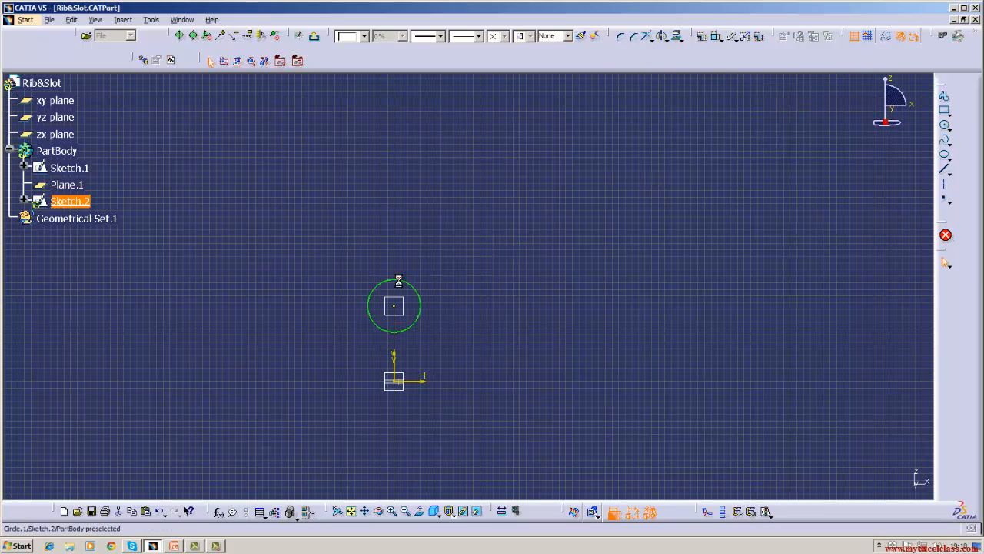
Step: Dimension the profile circle's diameter, set it to 12.5 mm, and exit the sketch
click(716, 35)
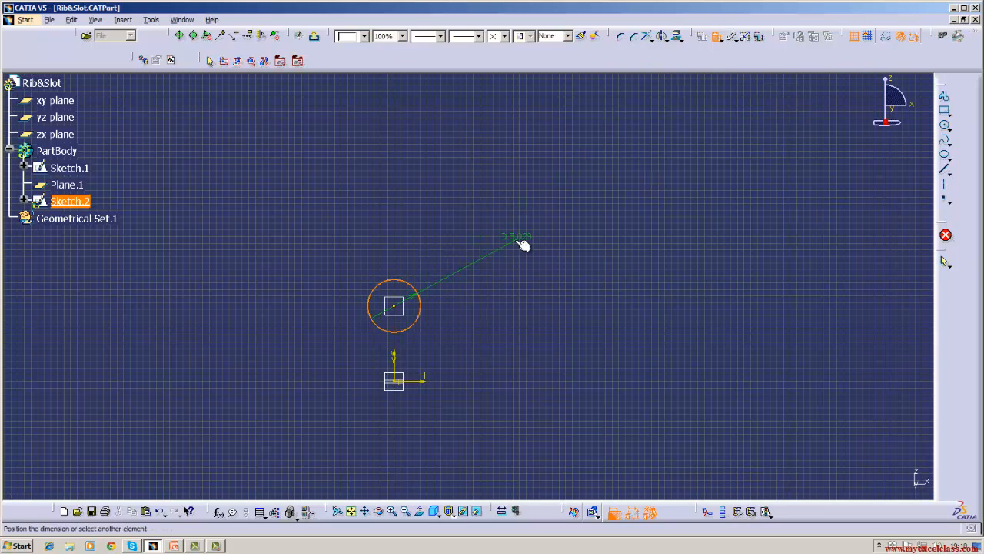
double_click(517, 244)
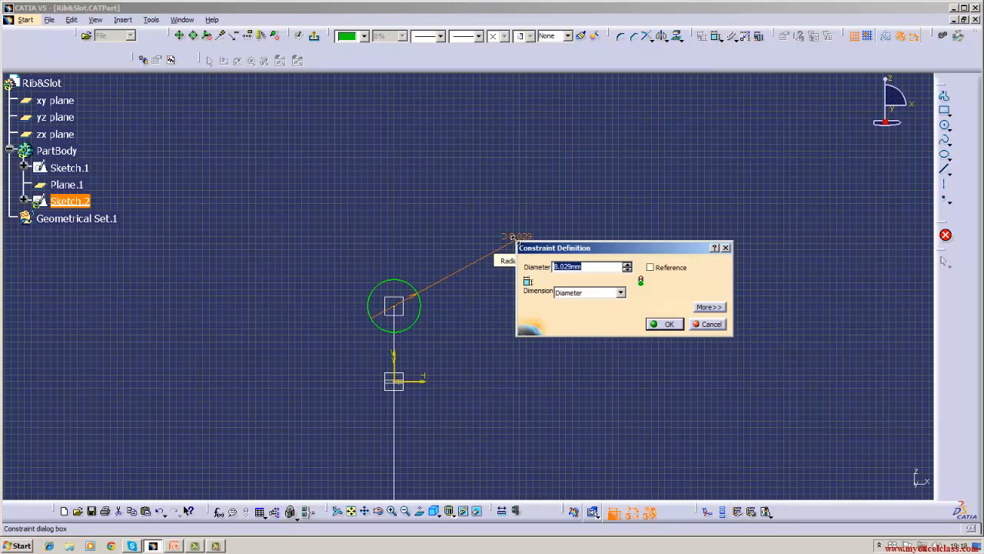
text(12.5)
key(Return)
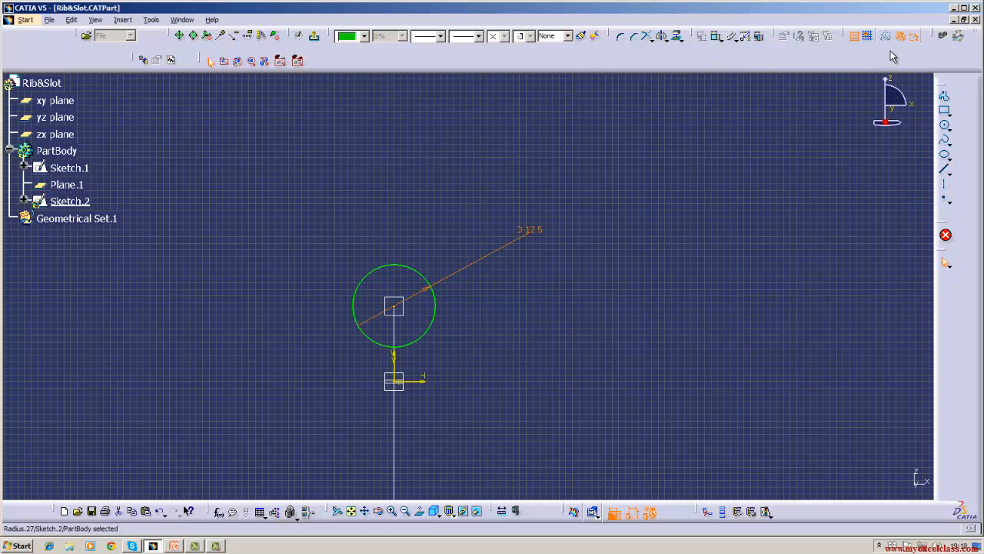
click(312, 39)
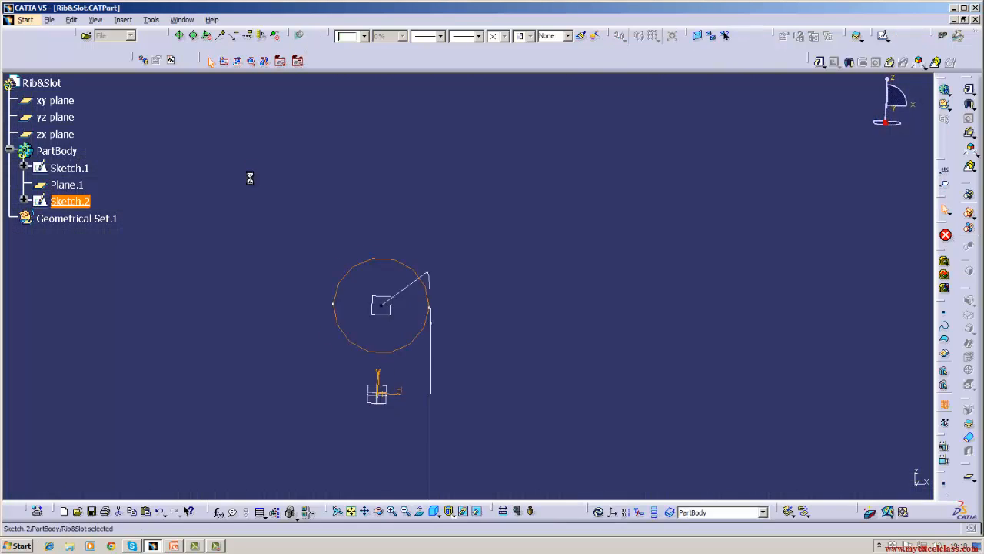
Step: Create a rib with Sketch.2 as profile and Sketch.1 as center curve, using Keep angle profile control
click(95, 19)
click(115, 117)
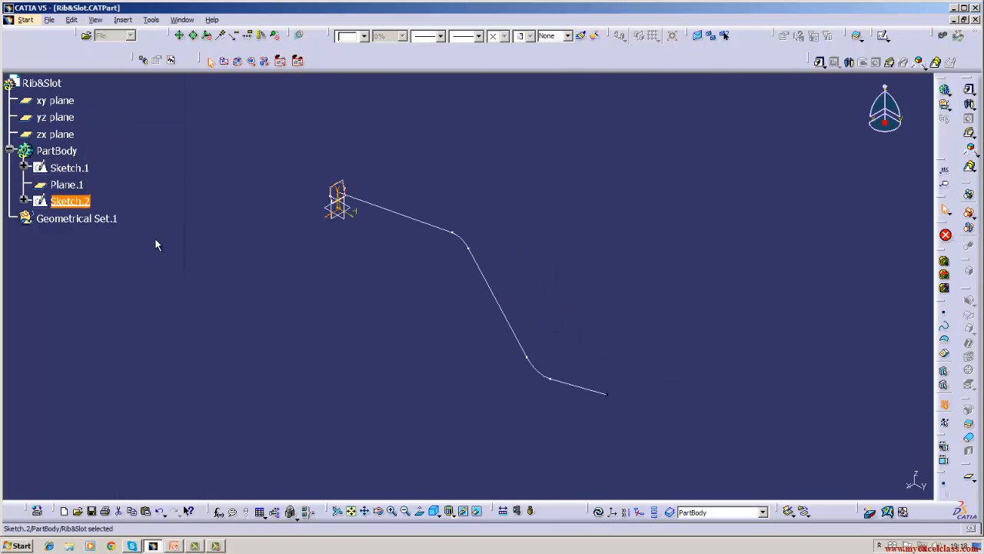
click(969, 132)
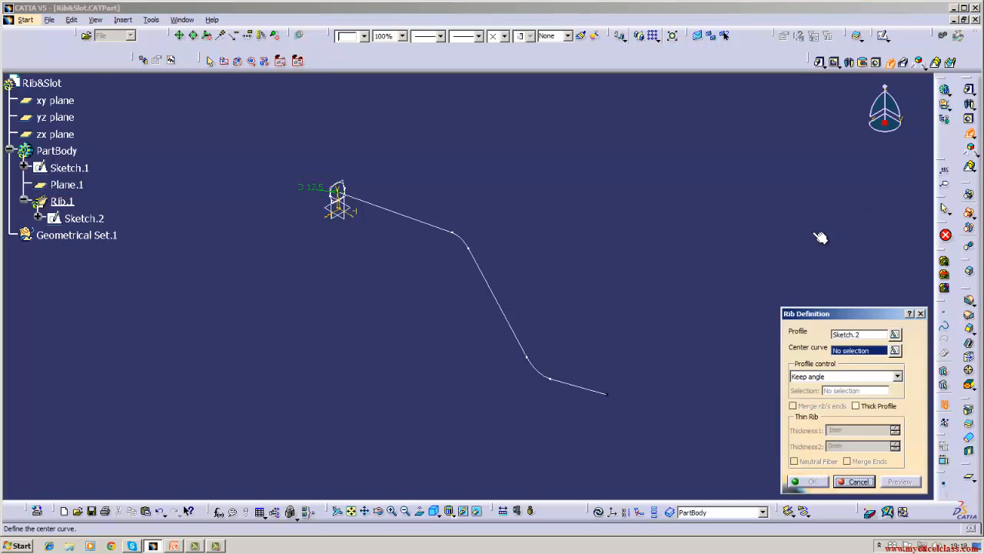
click(366, 202)
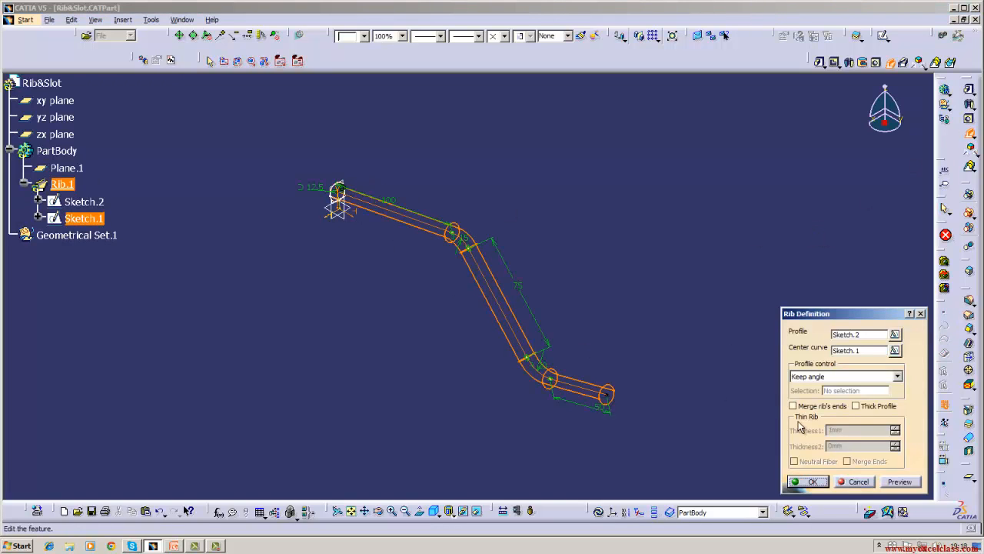
click(808, 482)
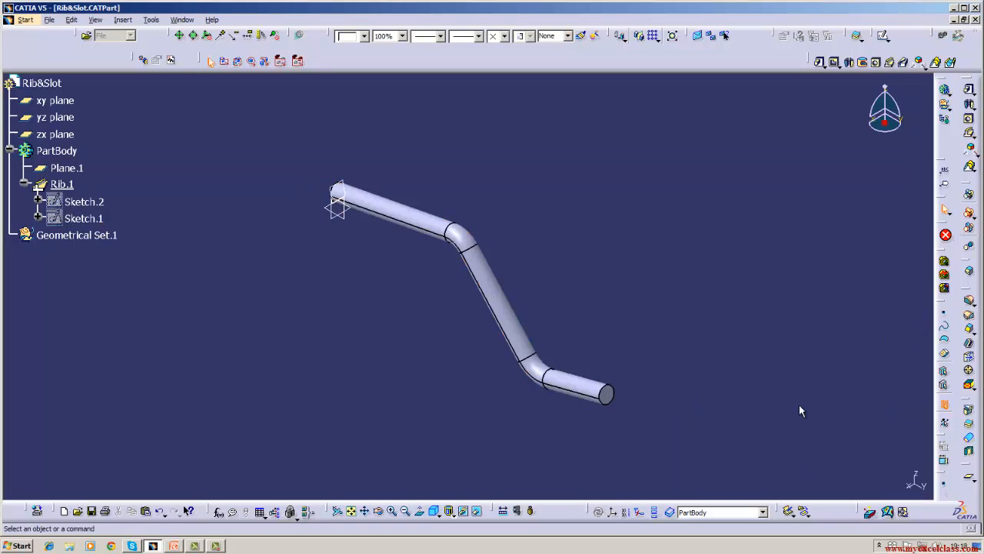
Step: Shell the rib with a 1 mm inside thickness, removing the circular faces at both ends
click(969, 343)
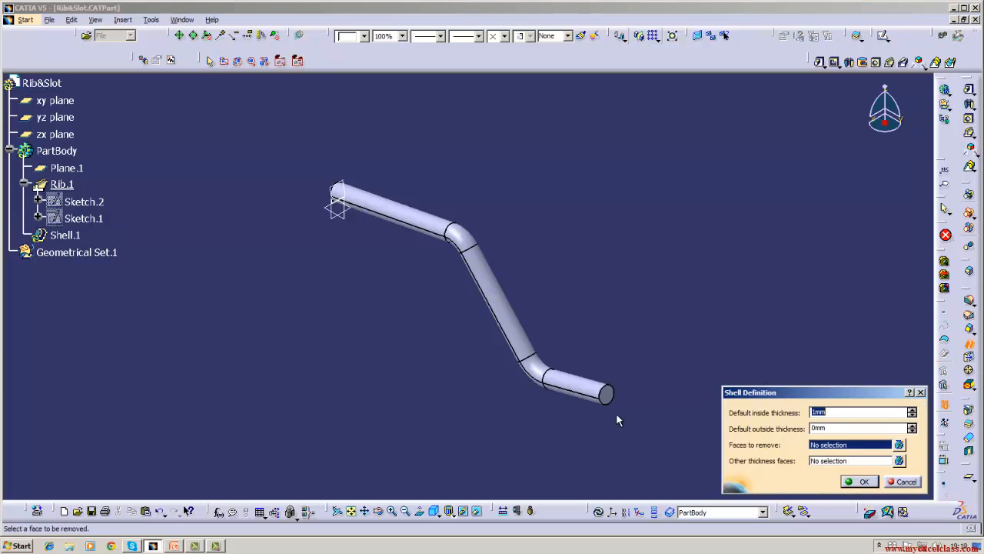
click(607, 395)
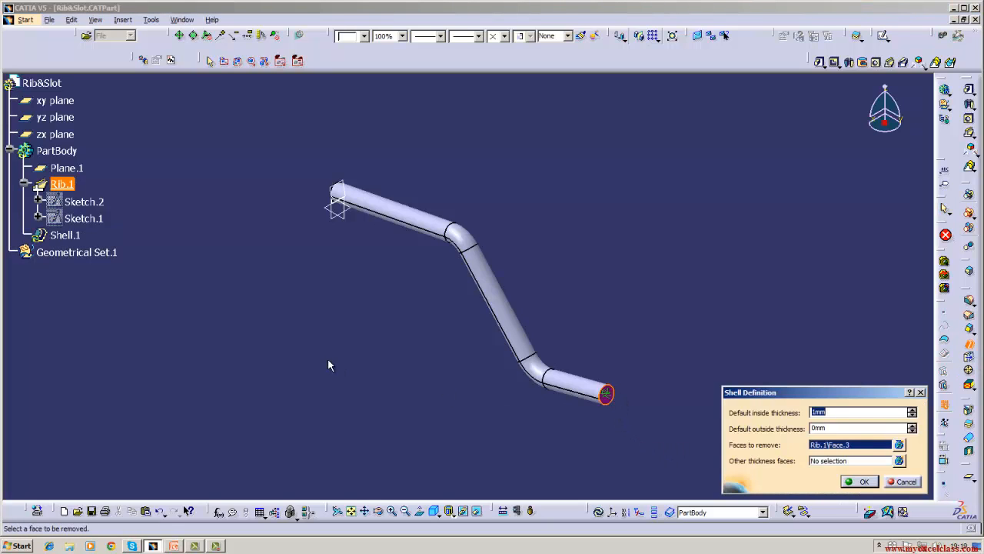
click(377, 510)
drag(292, 369, 627, 286)
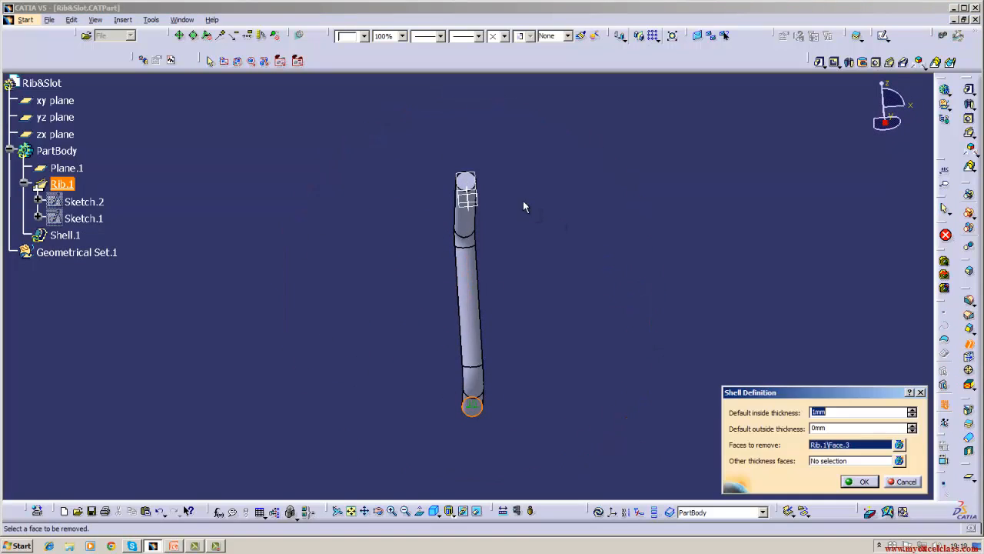
click(466, 182)
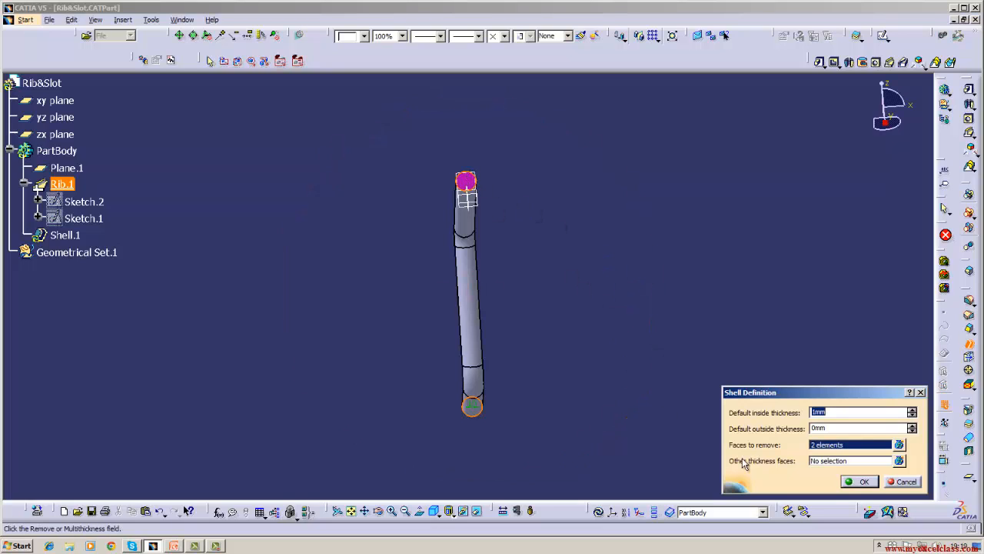
click(862, 483)
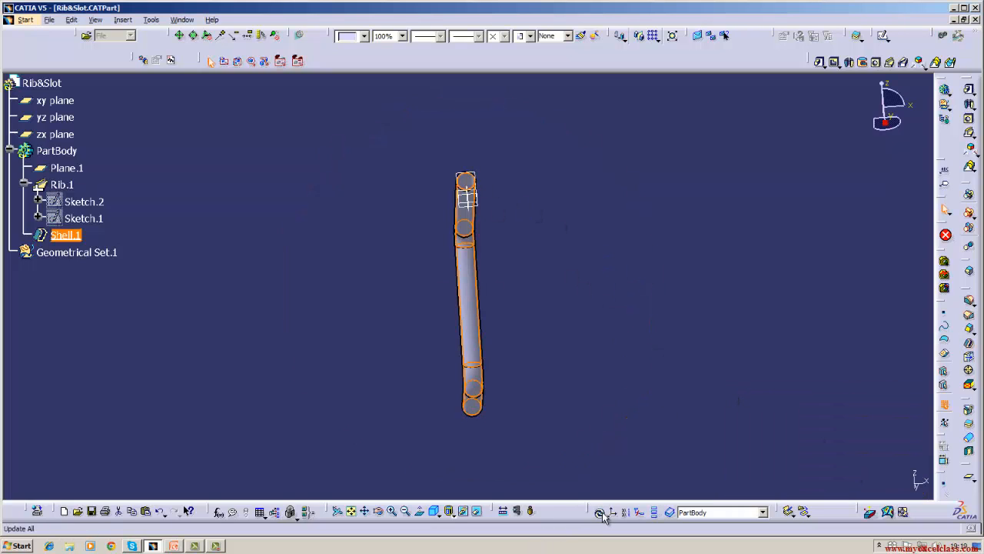
click(434, 510)
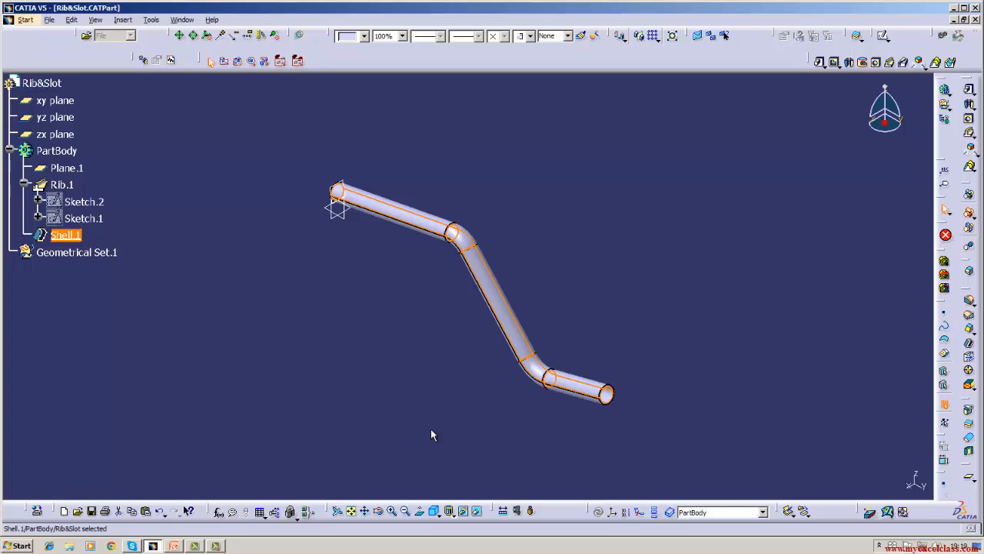
click(432, 435)
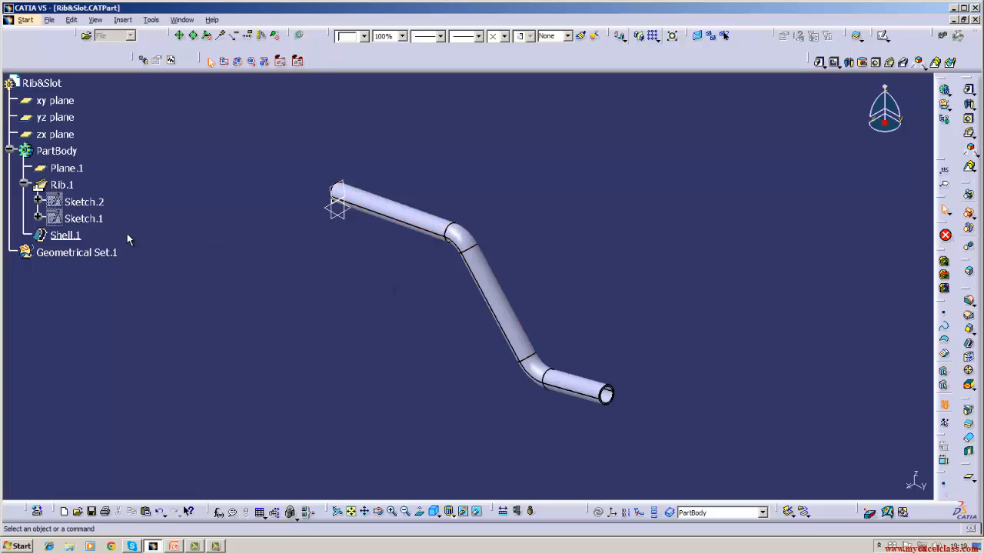
Step: Delete Plane.1 together with all its children, and undo the deletion
click(107, 221)
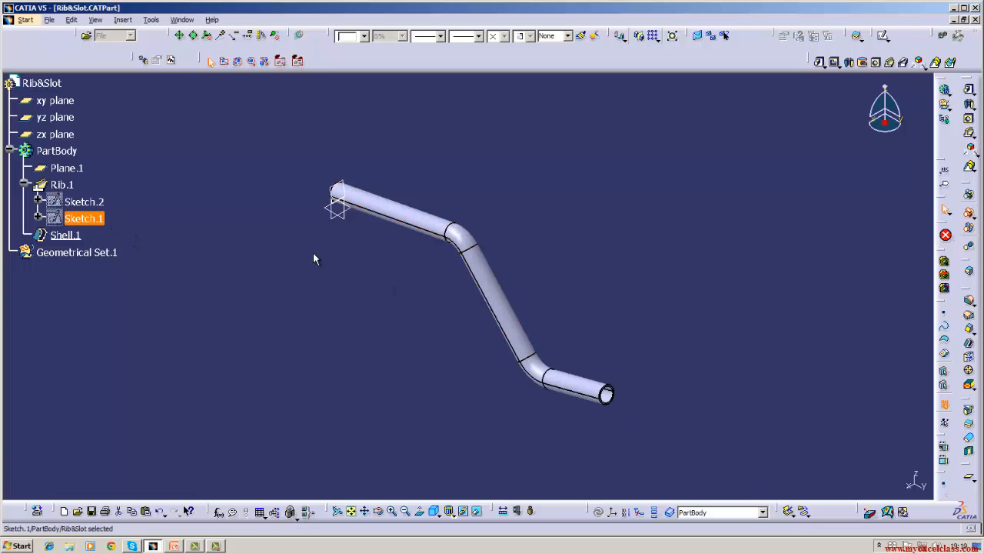
right_click(338, 192)
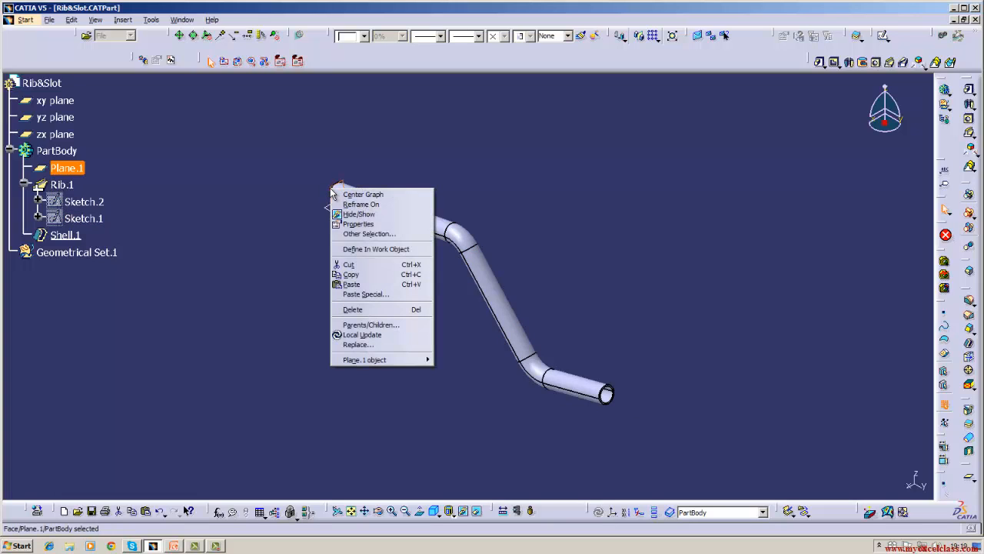
click(349, 309)
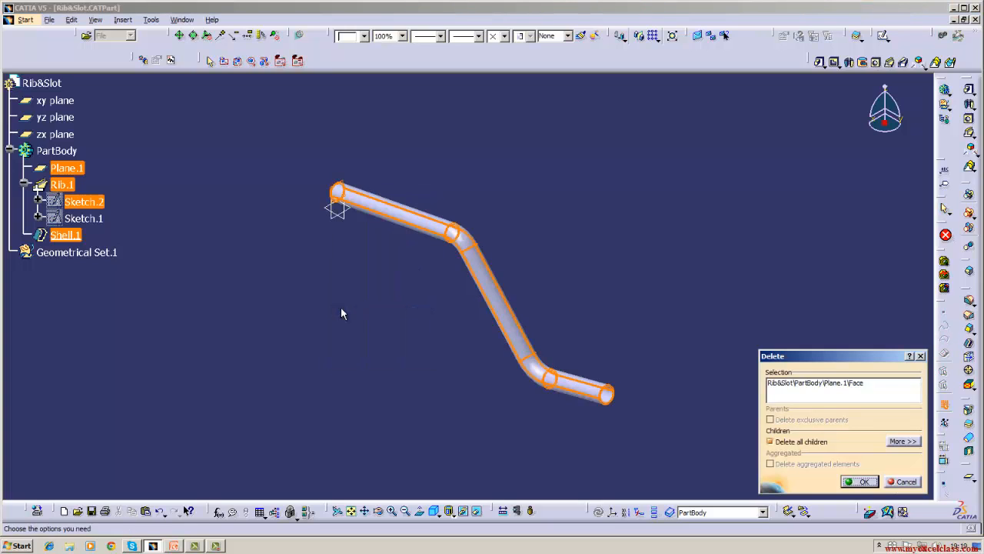
click(862, 481)
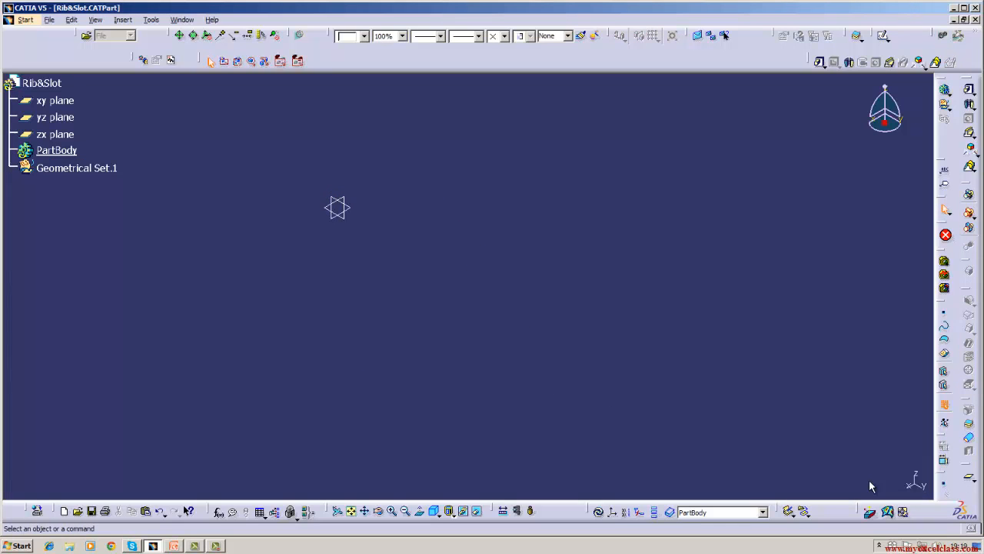
click(71, 20)
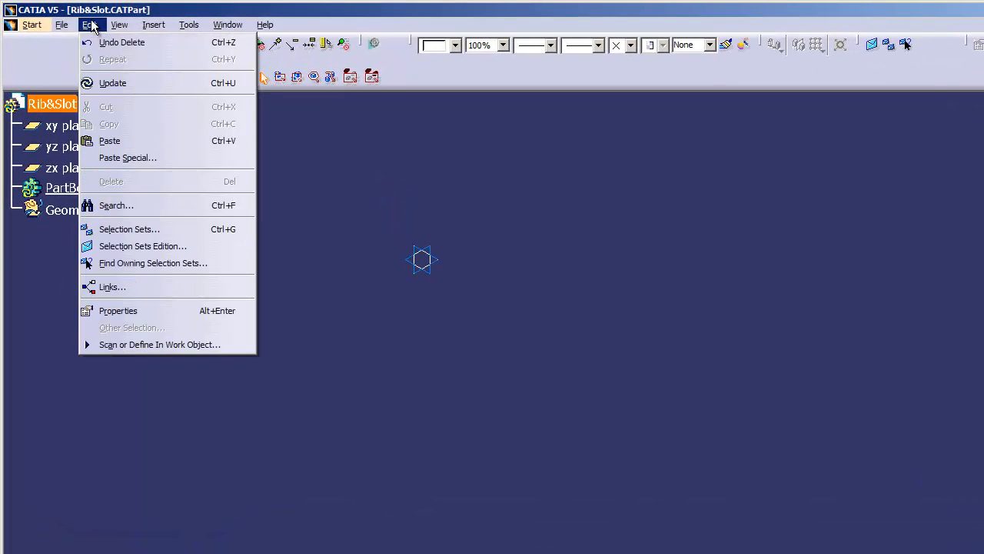
click(119, 42)
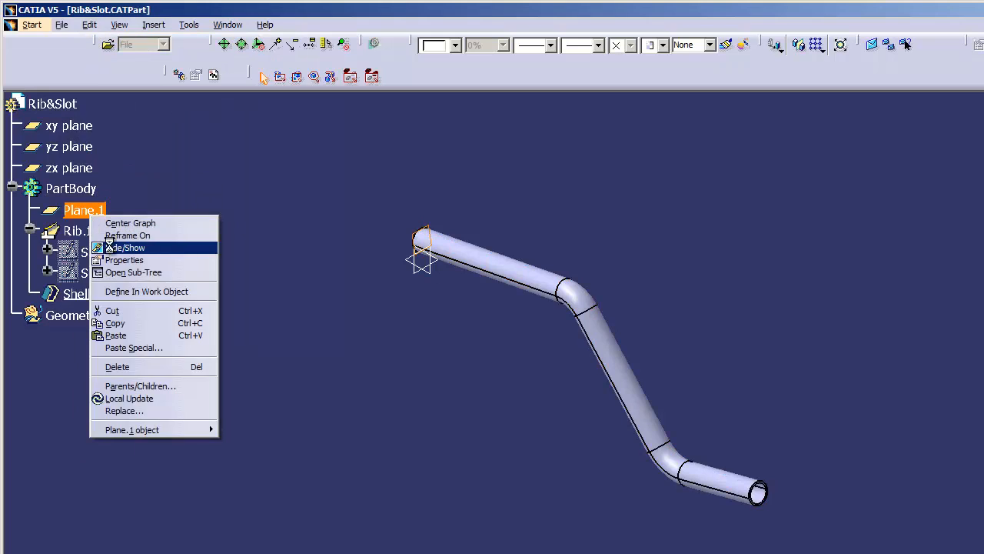
Step: Hide Plane.1 and show it again
click(111, 247)
right_click(93, 209)
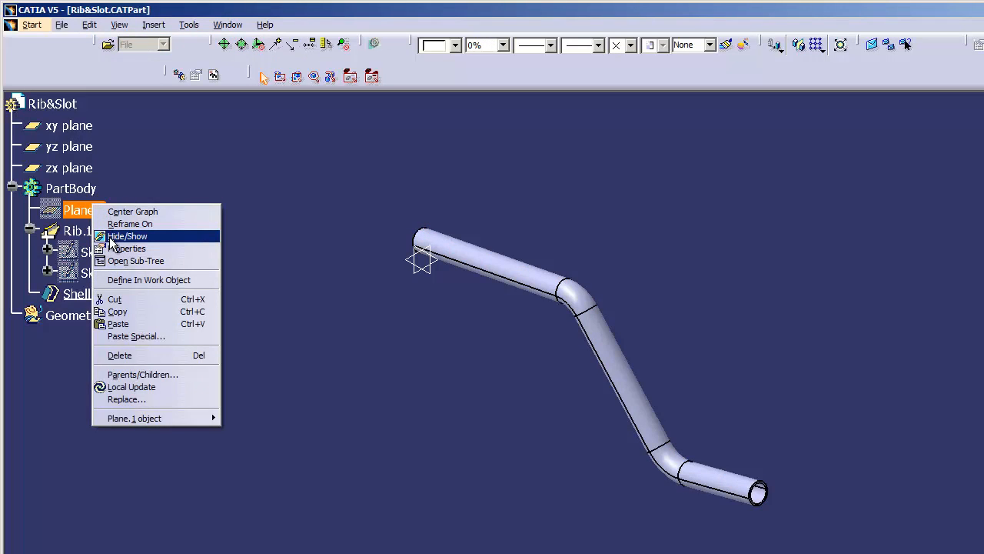
click(112, 236)
click(107, 210)
click(97, 317)
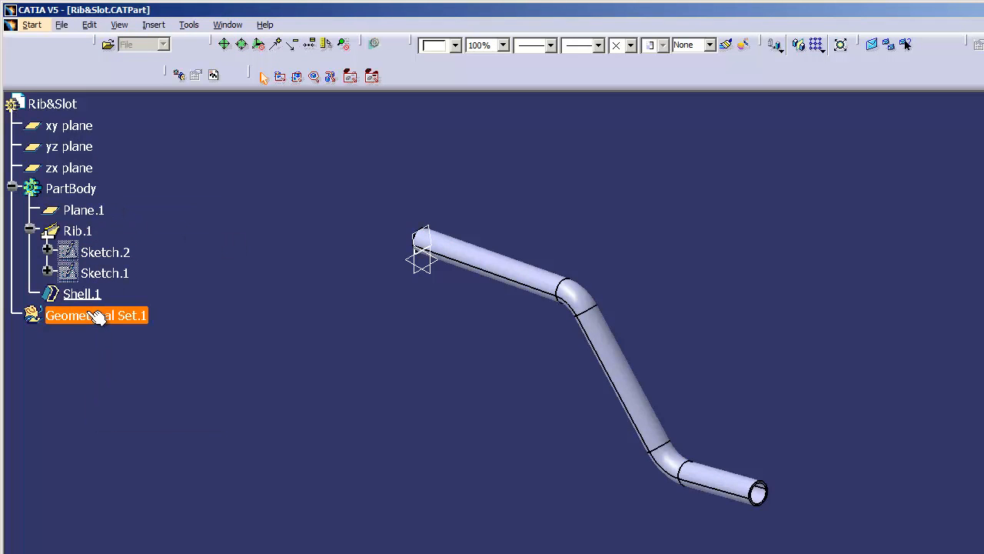
click(187, 333)
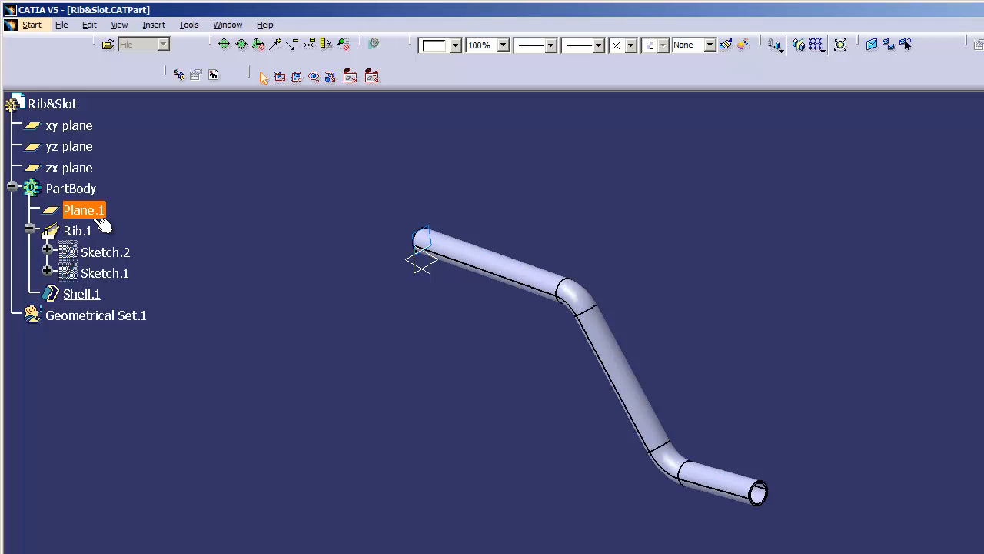
Step: Delete Plane.1 from the specification tree with Delete all children enabled, and undo this deletion
right_click(91, 215)
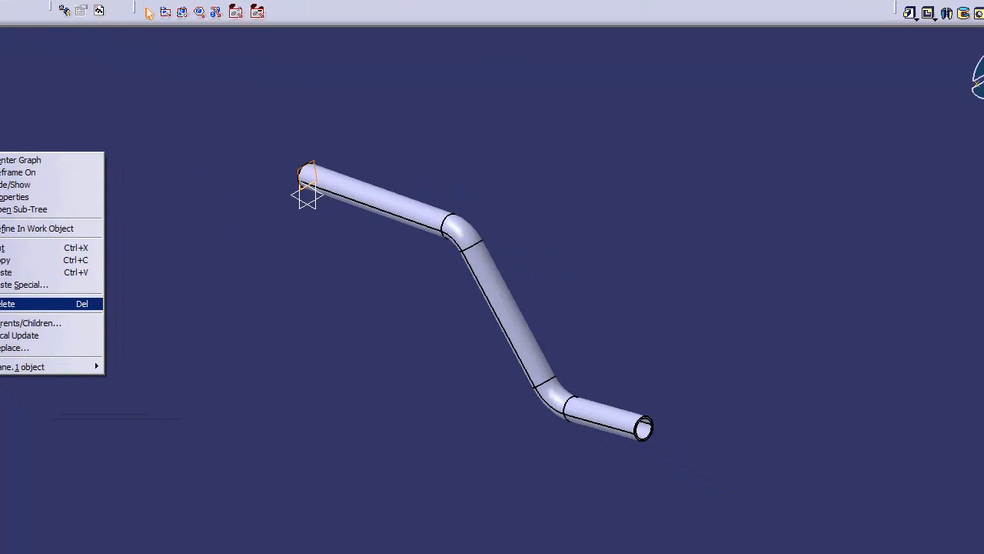
click(31, 304)
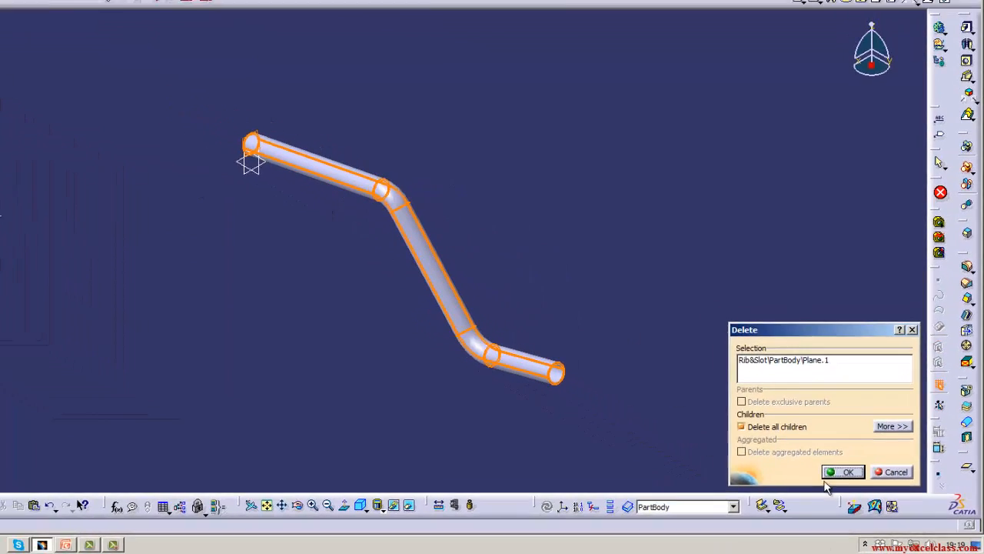
click(828, 463)
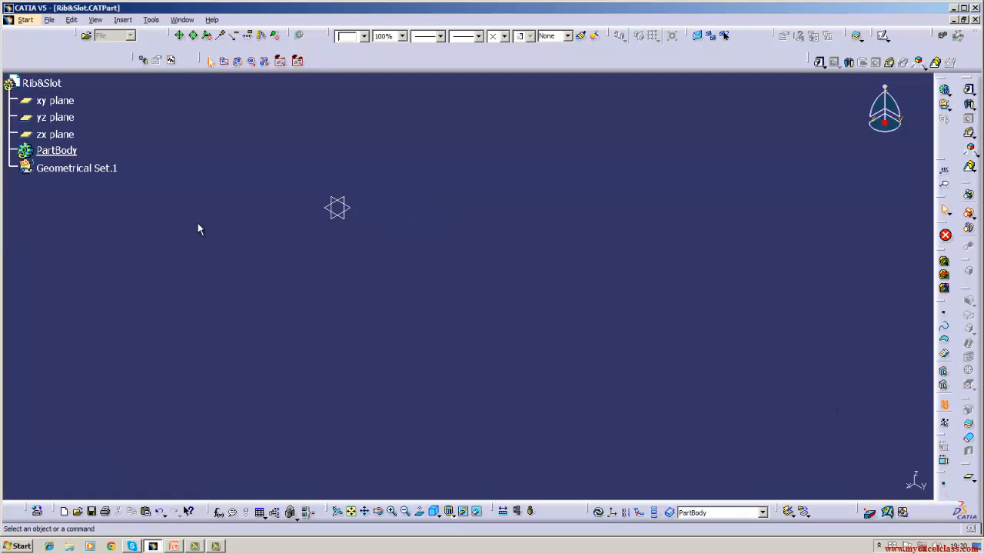
click(72, 20)
click(84, 33)
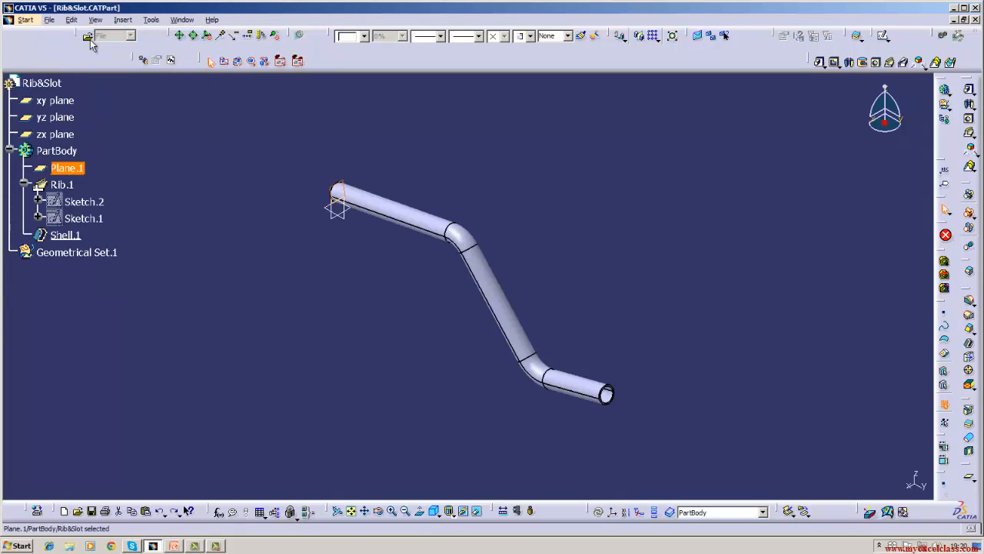
Step: Delete Plane.1 with Delete all children disabled, and update the part
click(253, 192)
click(332, 189)
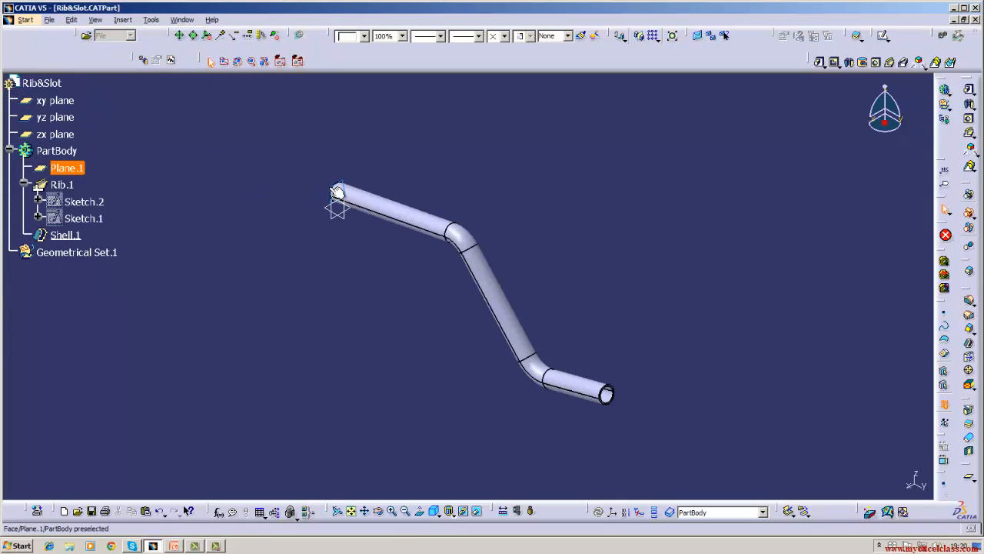
right_click(331, 188)
click(351, 307)
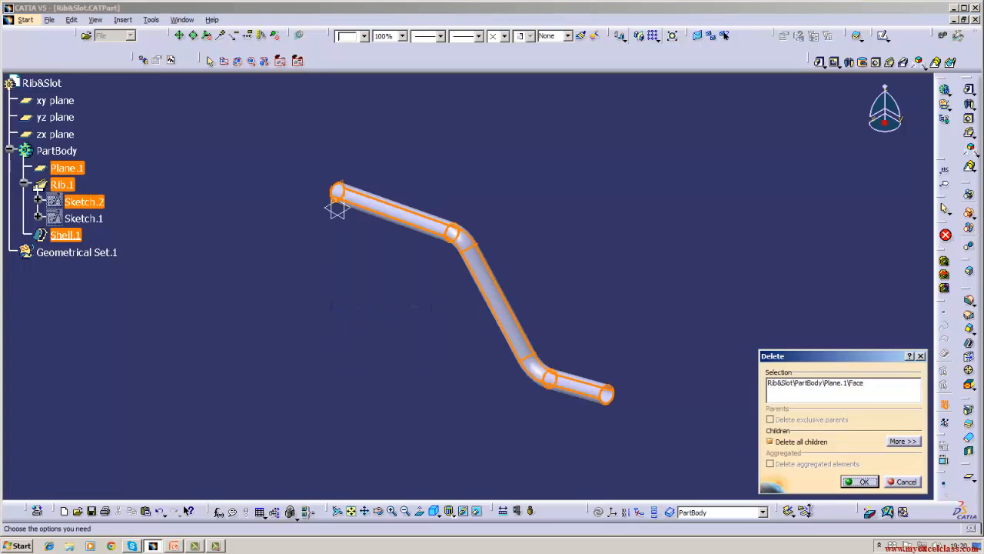
click(862, 483)
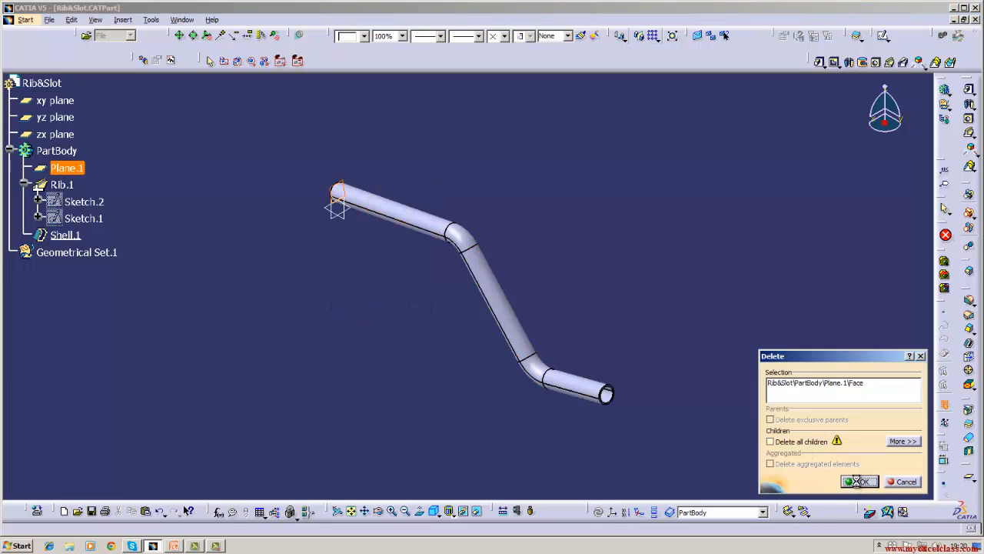
click(601, 513)
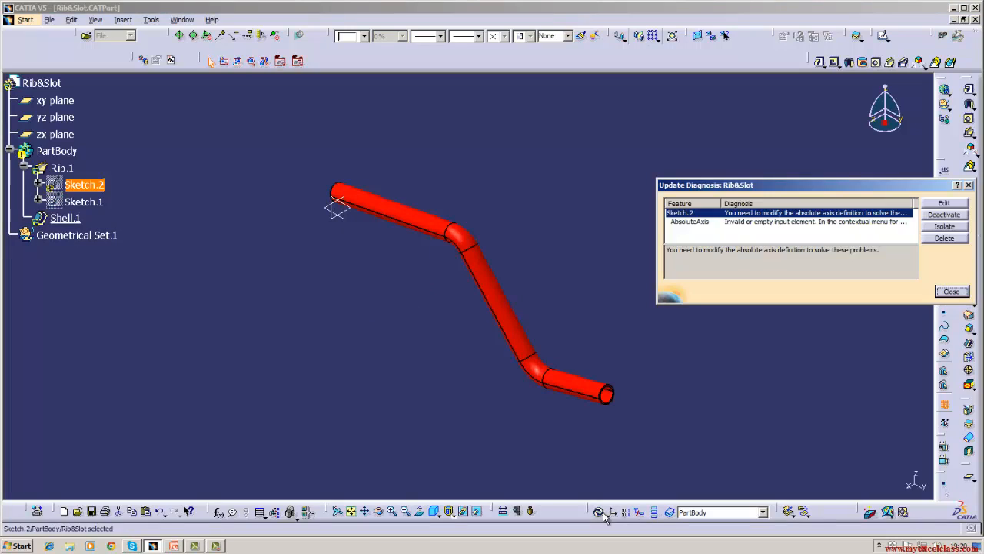
Step: Try to delete Sketch.2 from the update diagnosis
click(944, 239)
click(600, 303)
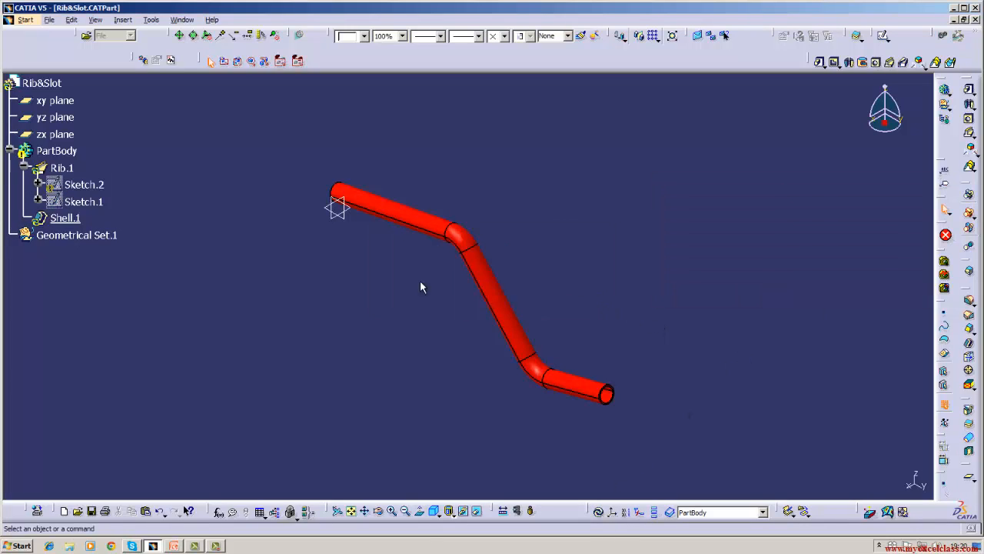
Step: Delete the Shell.1 feature, and try to delete Sketch.2 from under Rib.1
right_click(73, 220)
click(93, 339)
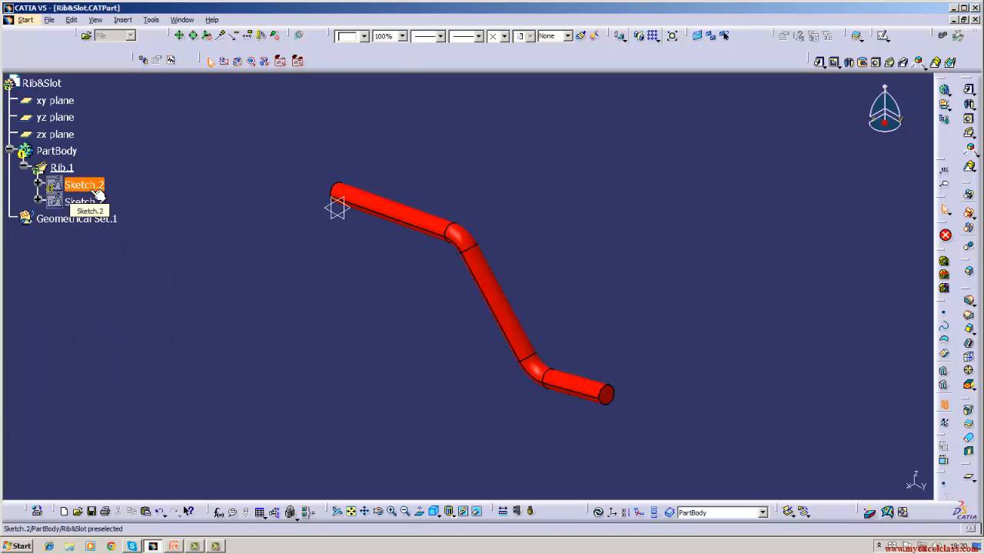
right_click(90, 189)
click(115, 310)
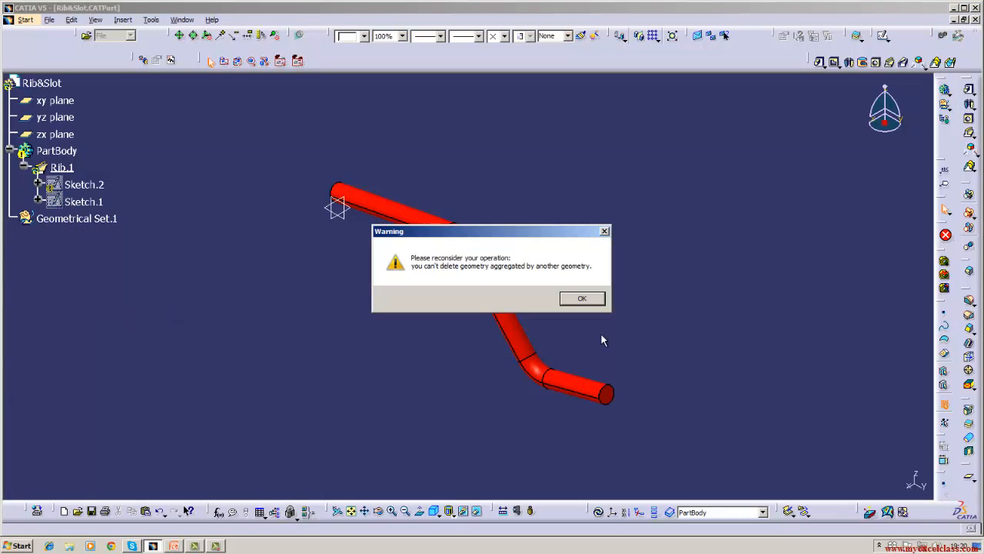
click(582, 299)
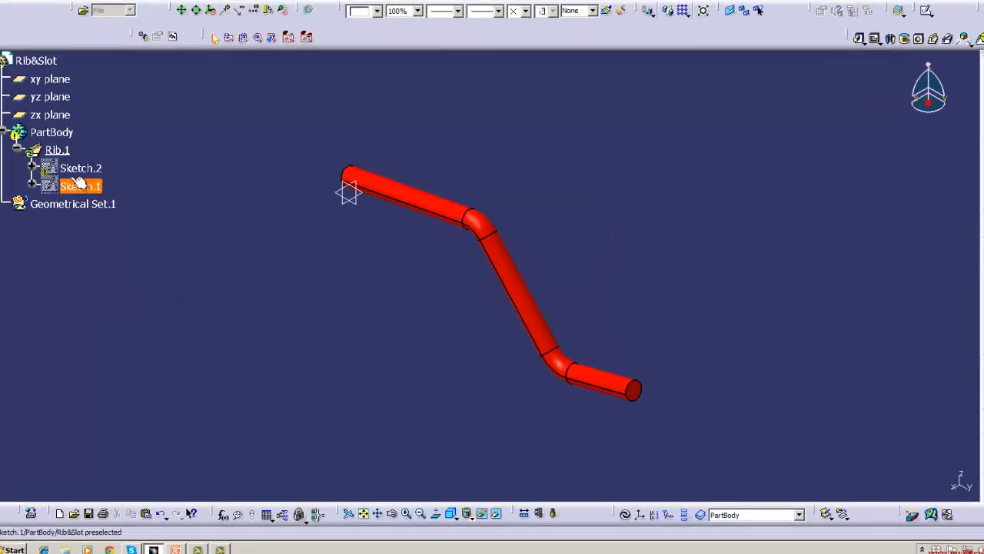
Step: Delete Rib.1 with Delete aggregated elements enabled, and undo this deletion
right_click(63, 168)
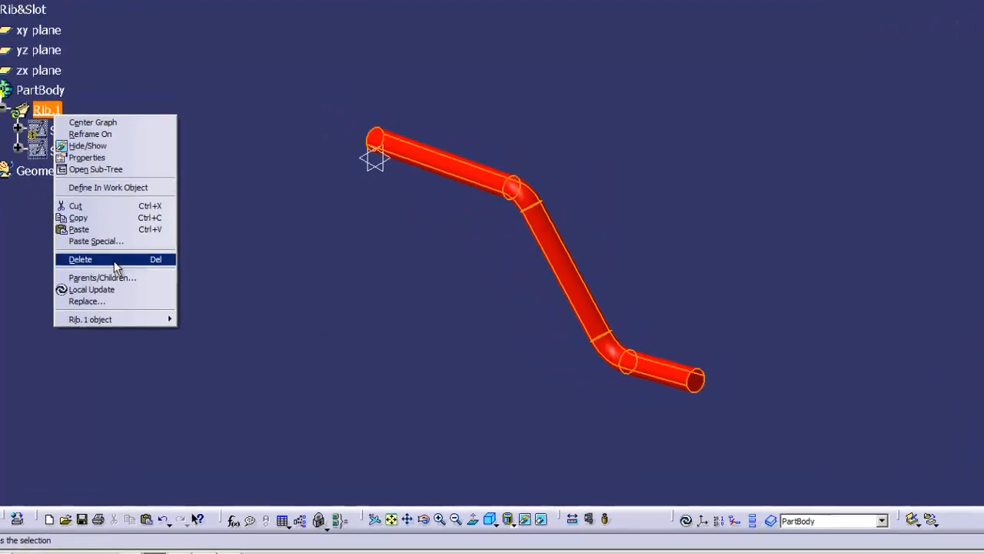
click(112, 253)
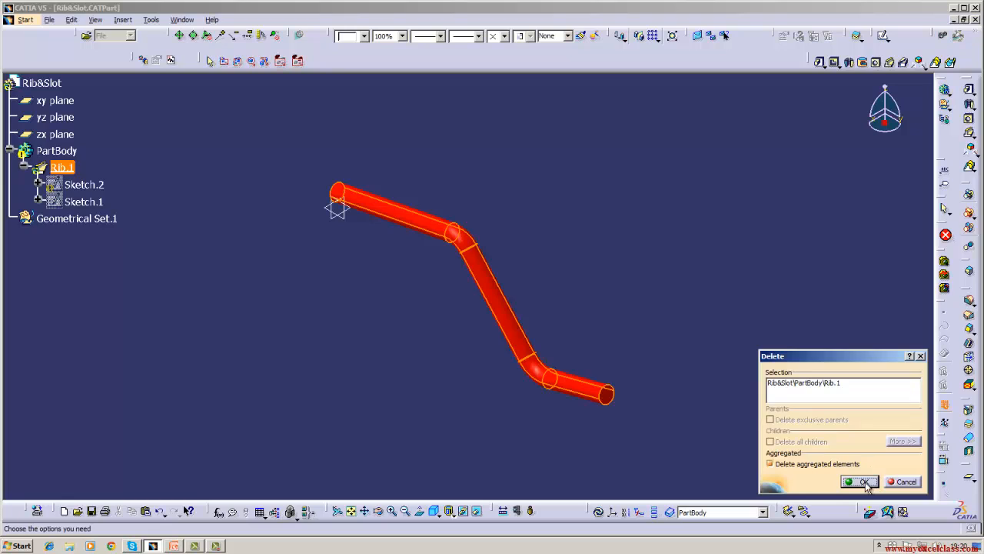
click(863, 482)
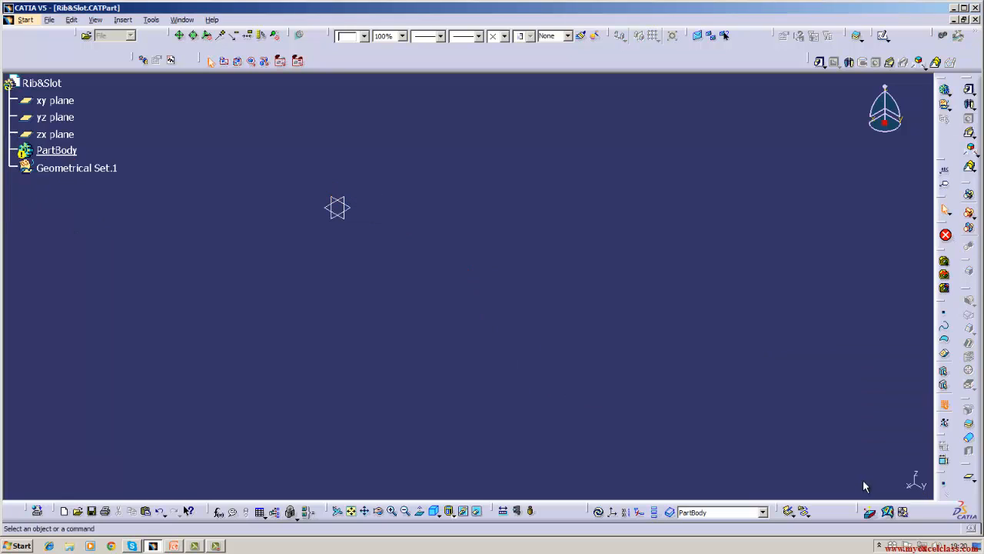
click(71, 20)
click(96, 34)
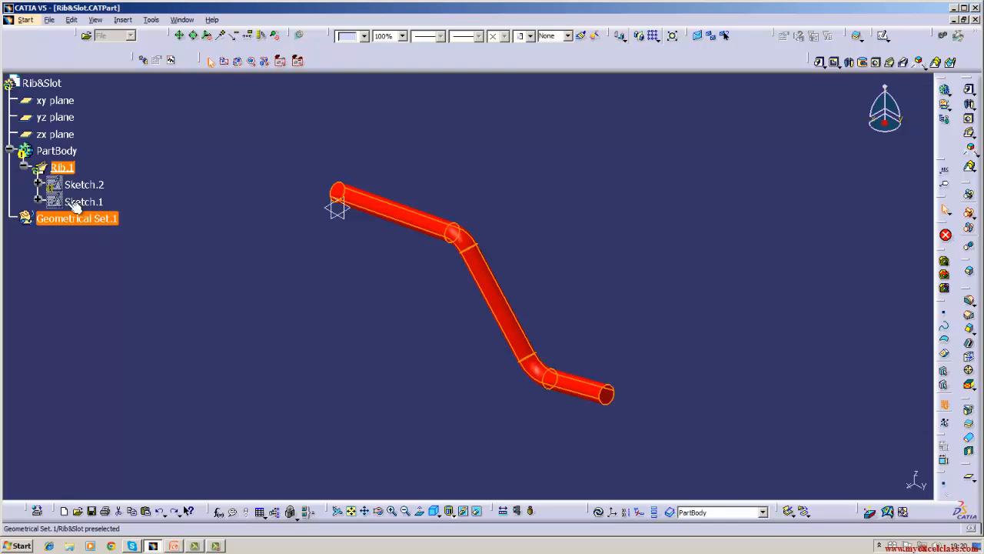
Step: Delete Rib.1 with Delete aggregated elements disabled to keep its profile and path sketches
right_click(66, 168)
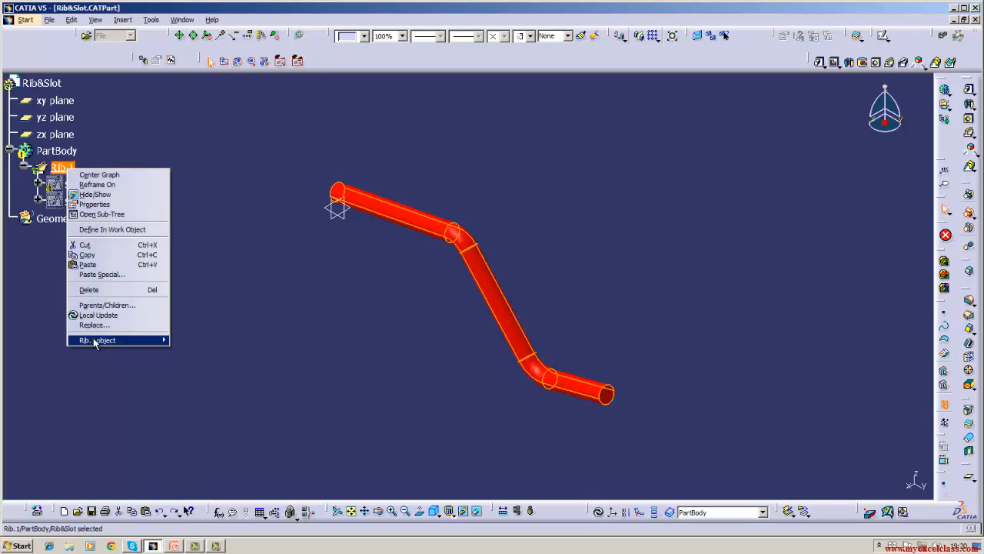
mouse_move(97, 340)
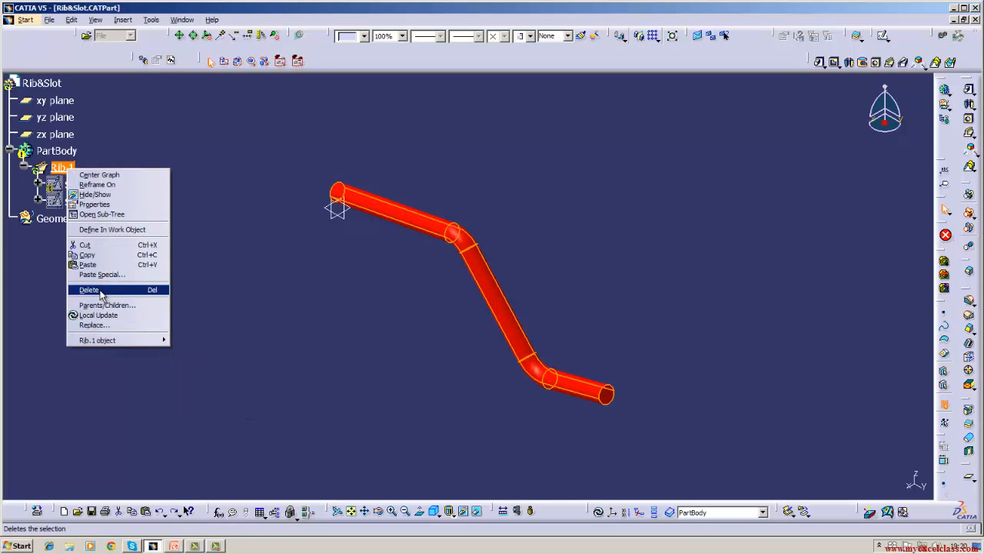
click(99, 290)
click(770, 464)
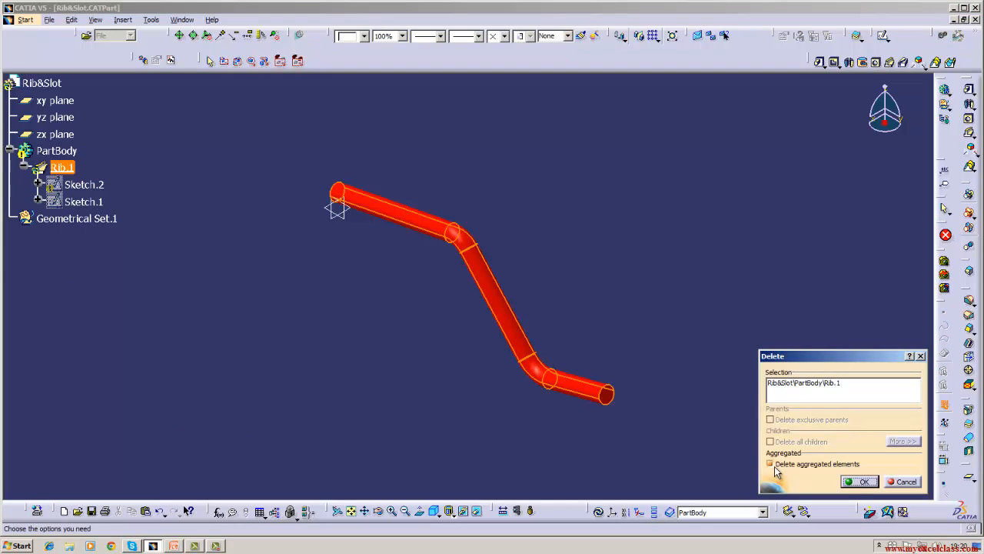
click(855, 482)
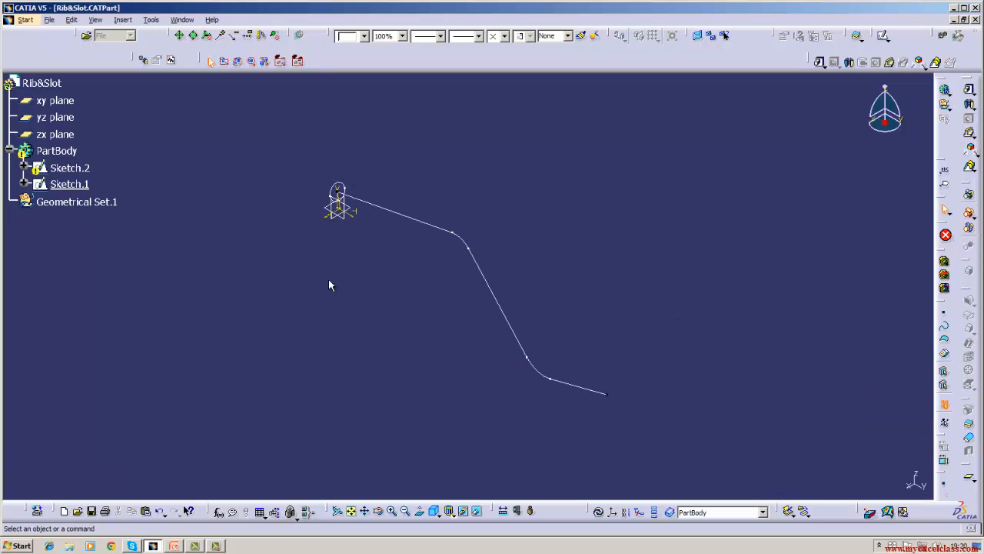
Step: Delete the profile sketch Sketch.2 at the upper end of the path
right_click(338, 198)
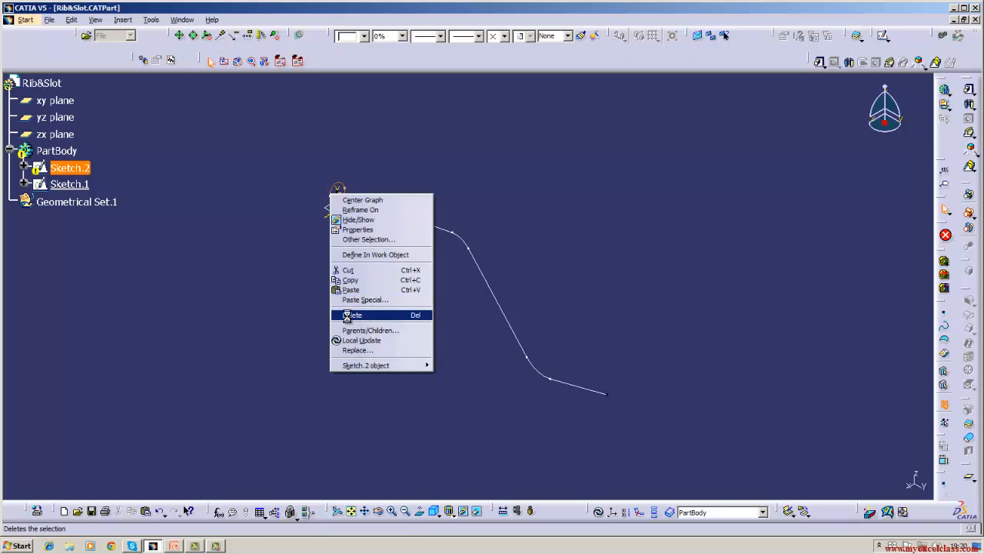
click(347, 317)
click(862, 479)
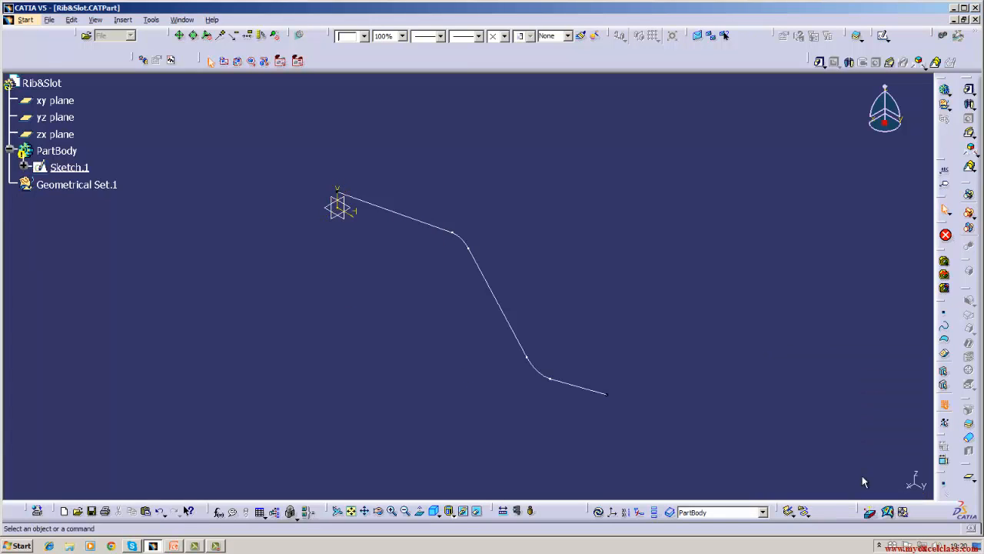
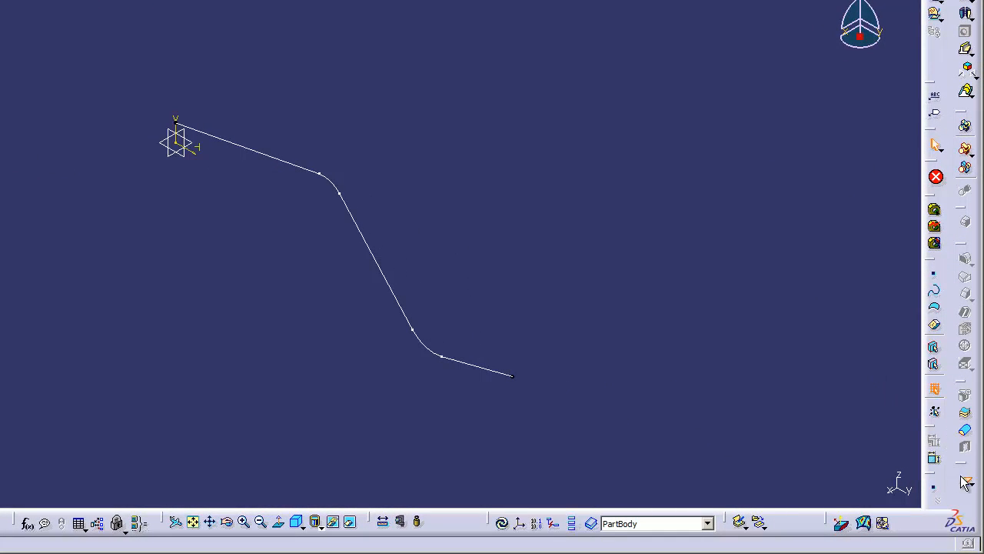
Step: Create a plane in PartBody of type Normal to curve on Sketch.1, through the vertex at the path's lower end
click(964, 479)
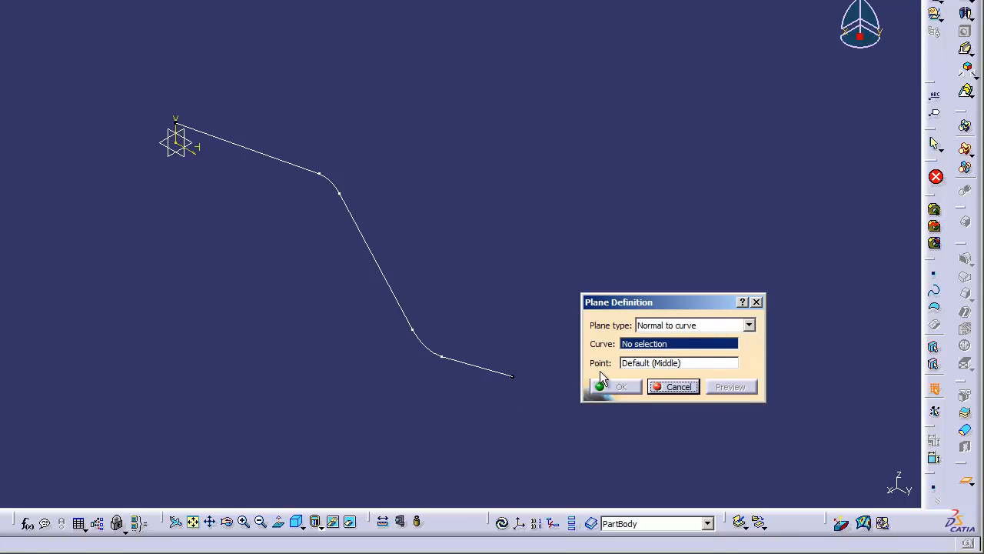
click(496, 374)
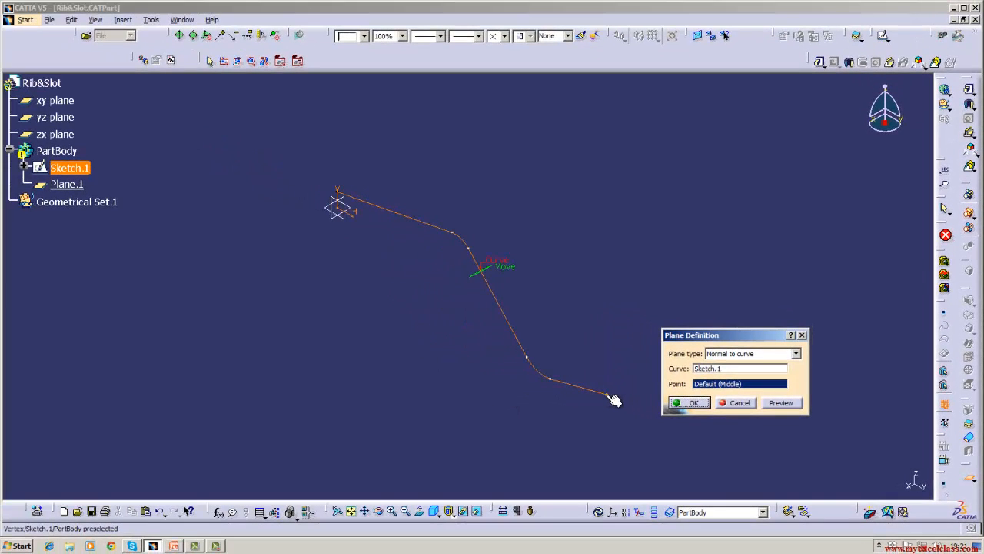
click(608, 395)
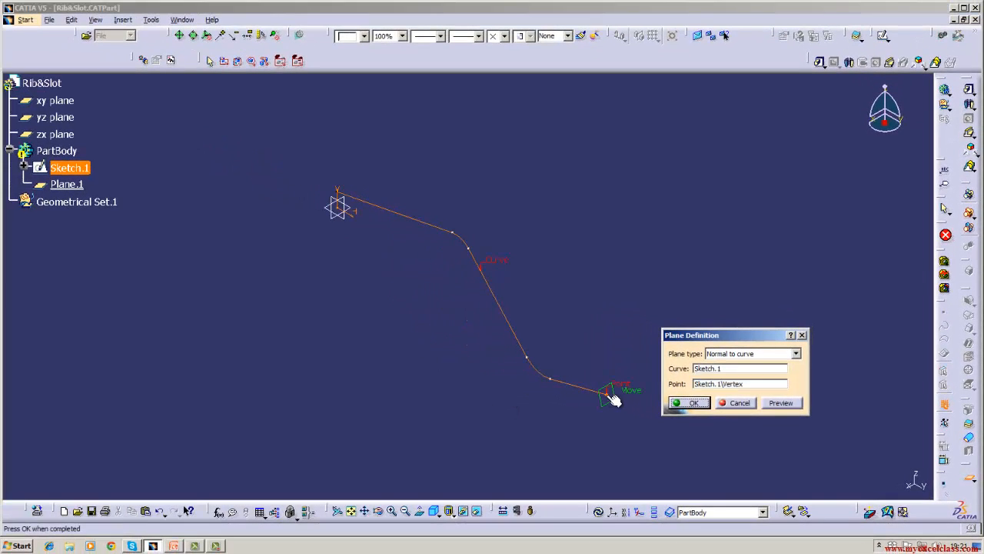
click(692, 404)
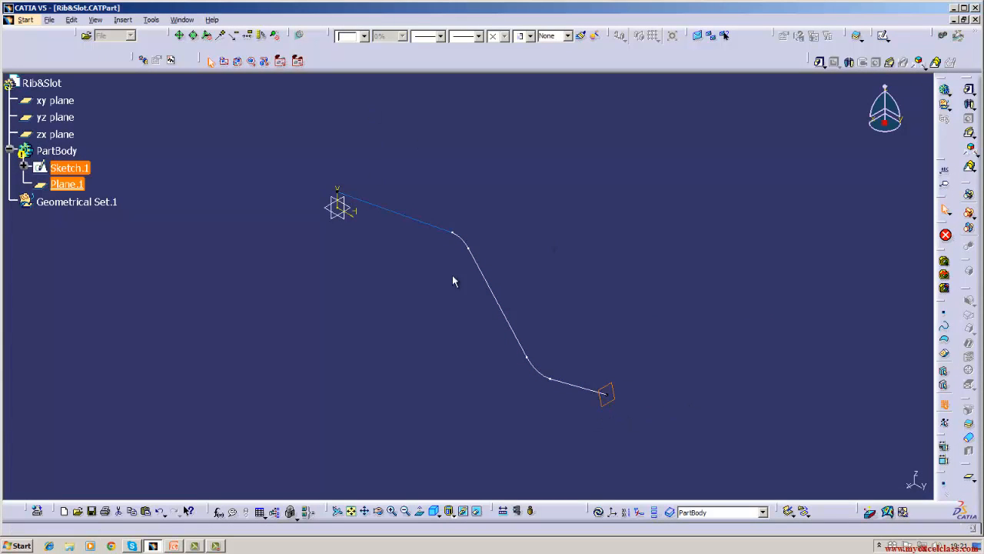
Step: Open a new sketch on the plane at the path's end and leave it without drawing any geometry
click(883, 35)
middle_drag(380, 329, 512, 215)
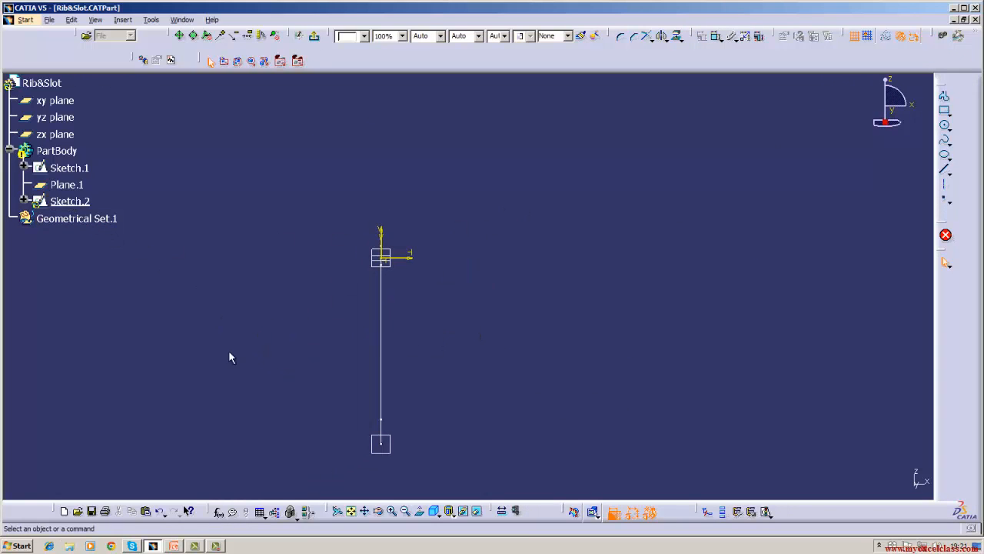
click(71, 19)
click(77, 33)
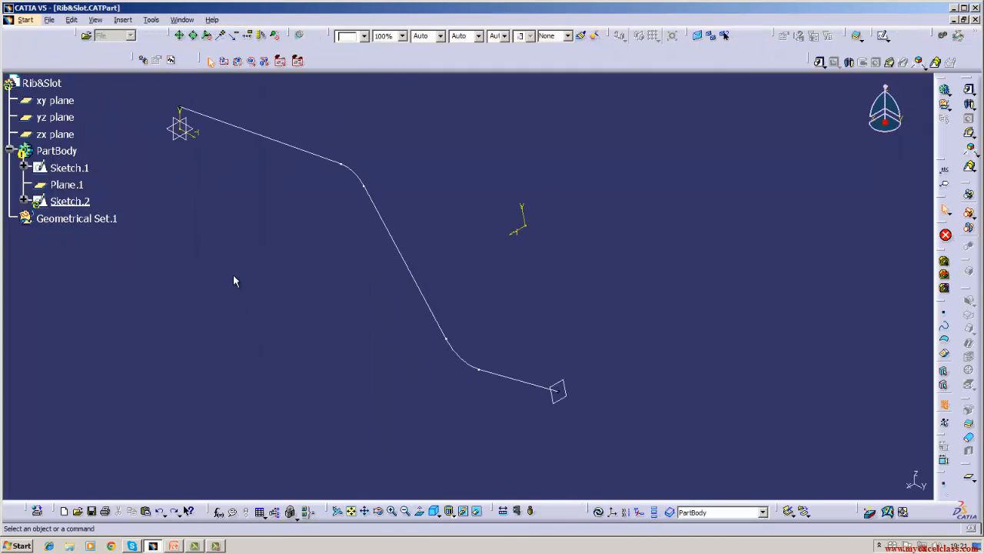
Step: Delete Plane.1 from PartBody with Delete all children enabled
right_click(557, 400)
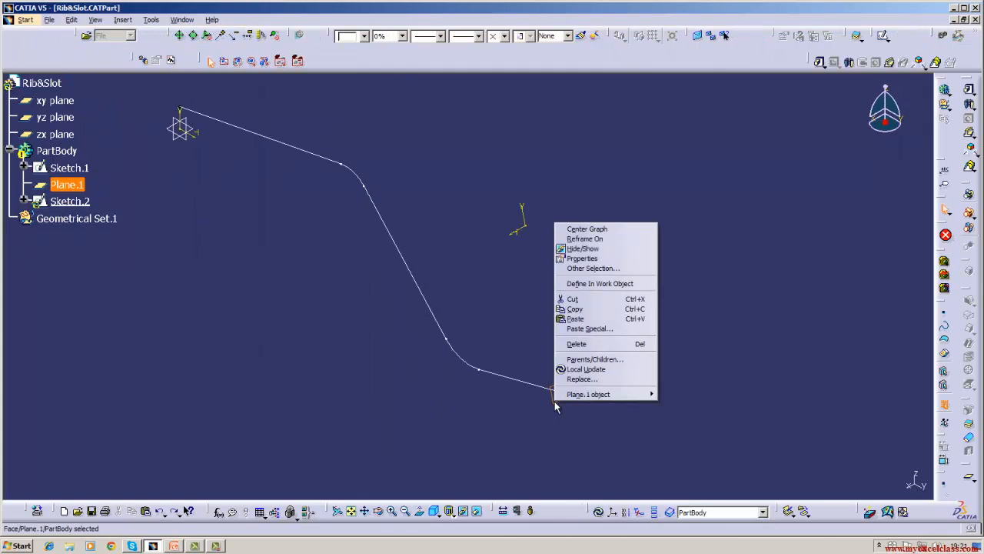
click(578, 344)
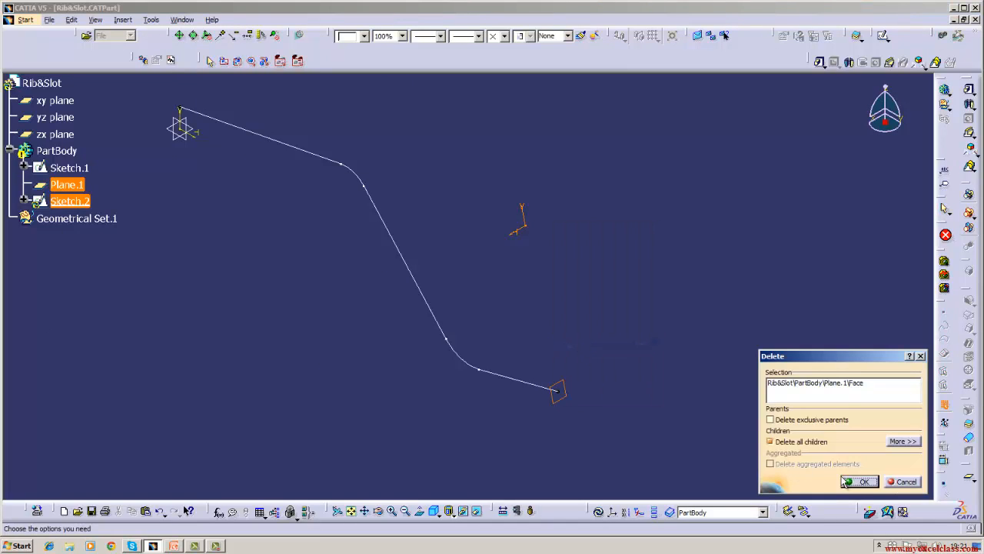
click(859, 482)
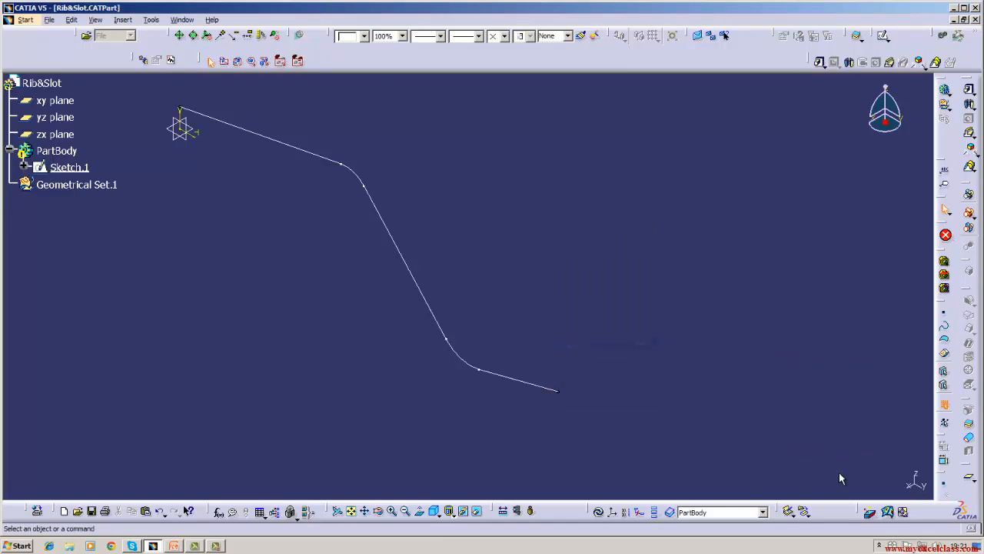
Step: Make Geometrical Set.1 the work object, and create in it a plane normal to curve Sketch.1 at the path's lower end vertex
right_click(69, 190)
click(85, 246)
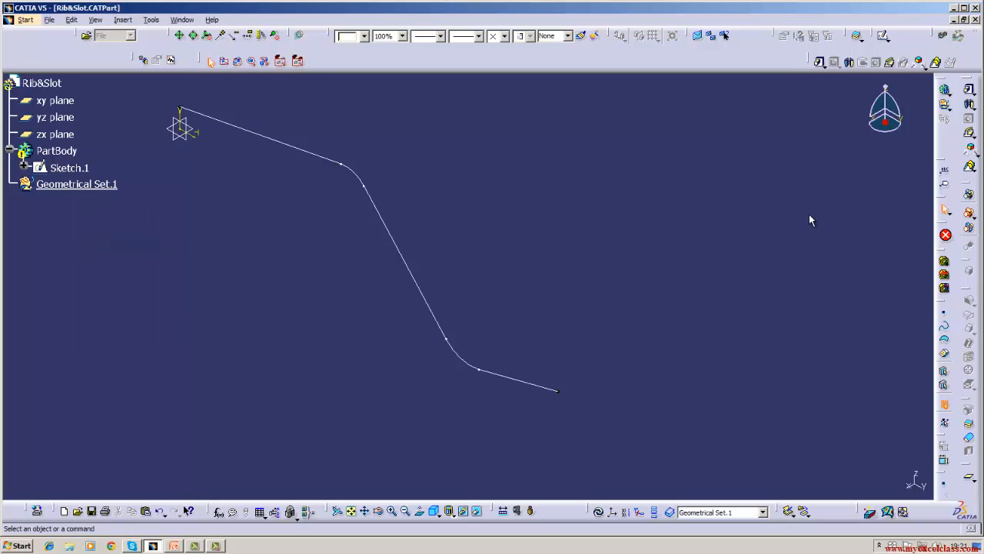
click(969, 477)
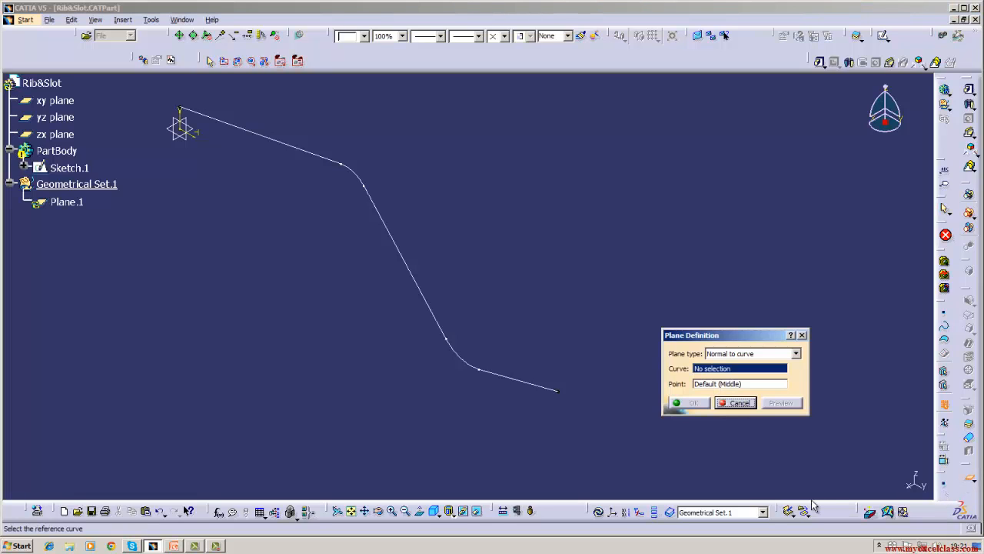
click(486, 373)
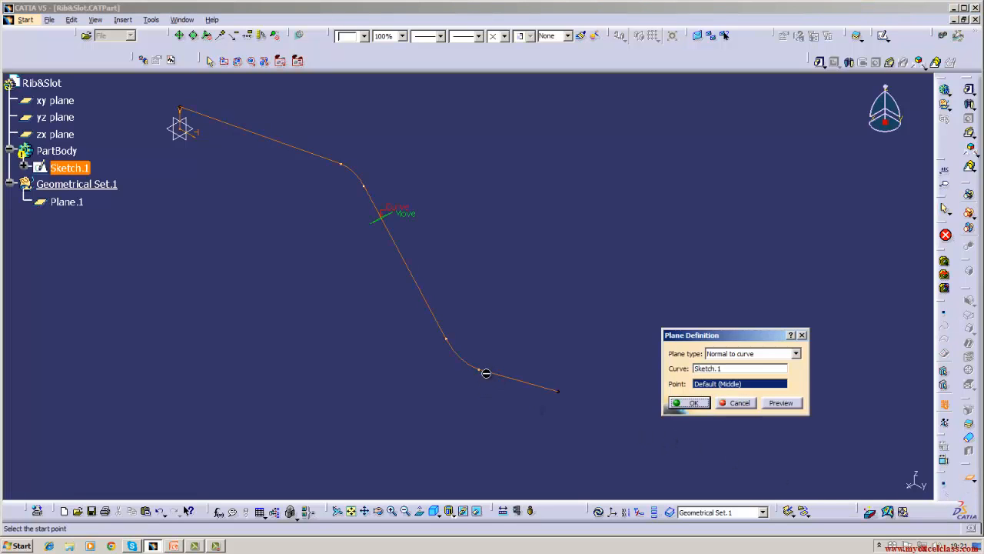
click(560, 392)
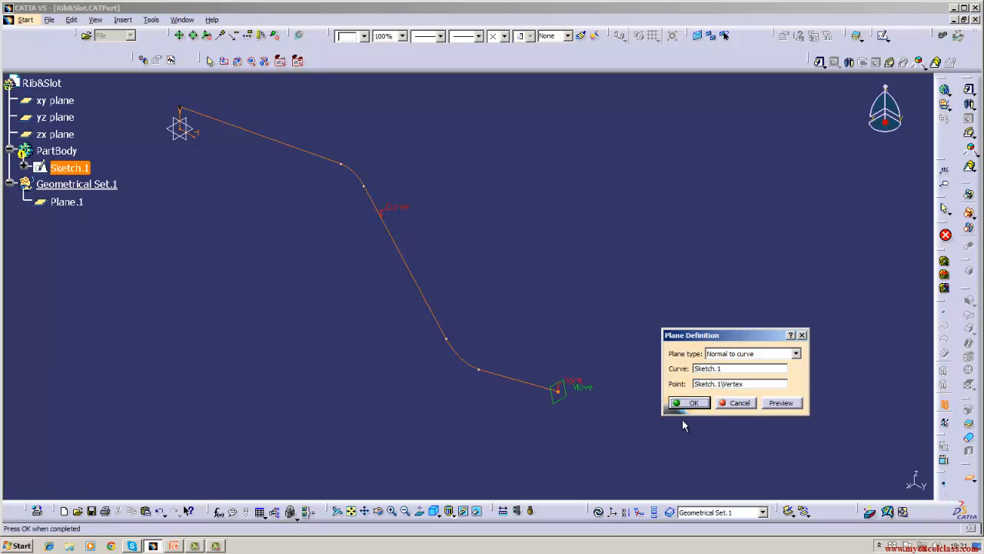
click(690, 404)
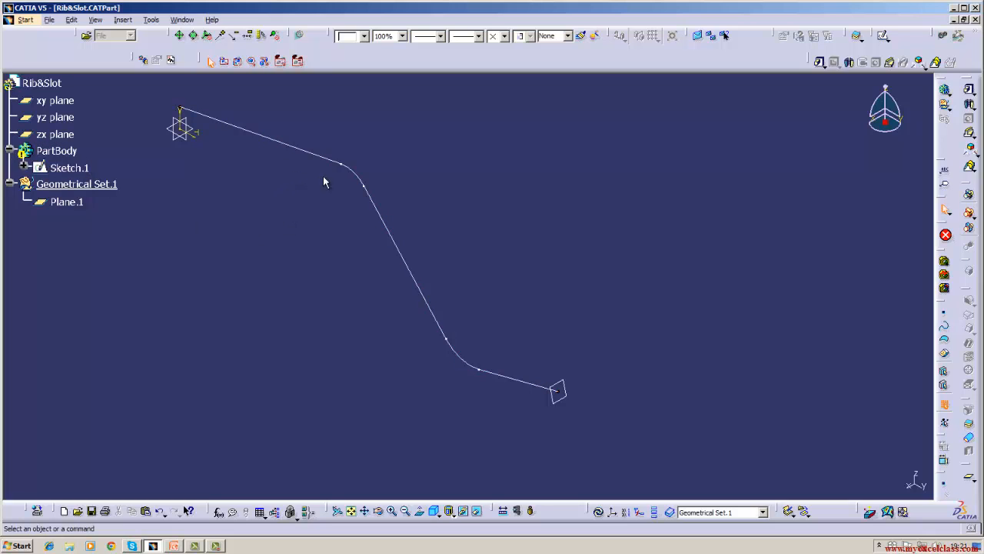
Step: Define PartBody as the in-work object, and open the Rib definition and cancel it without selecting a profile
right_click(64, 150)
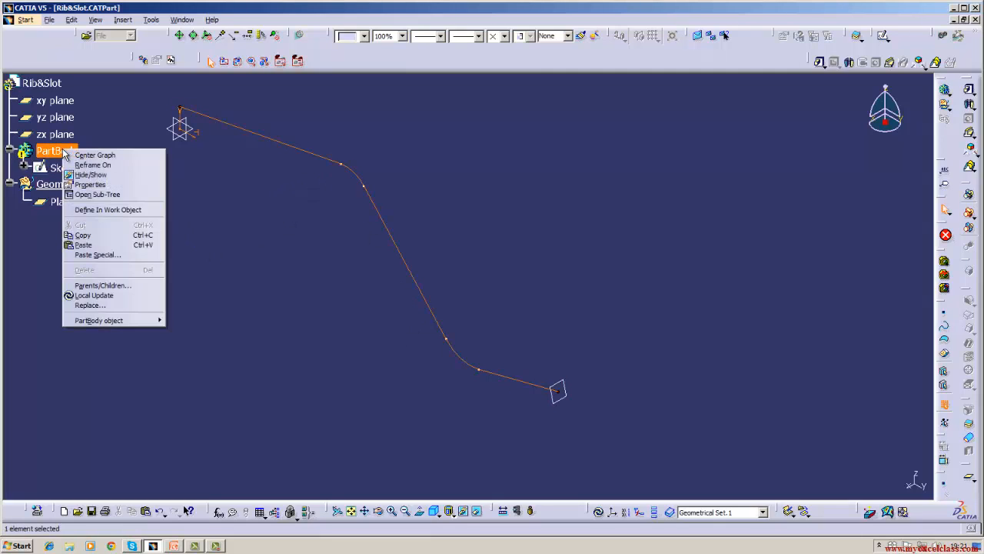
click(138, 209)
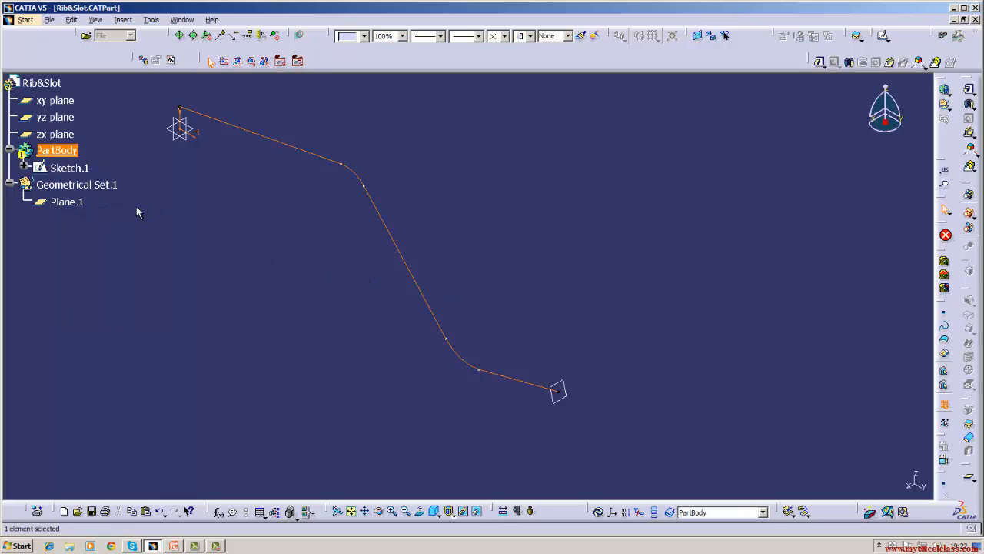
click(213, 302)
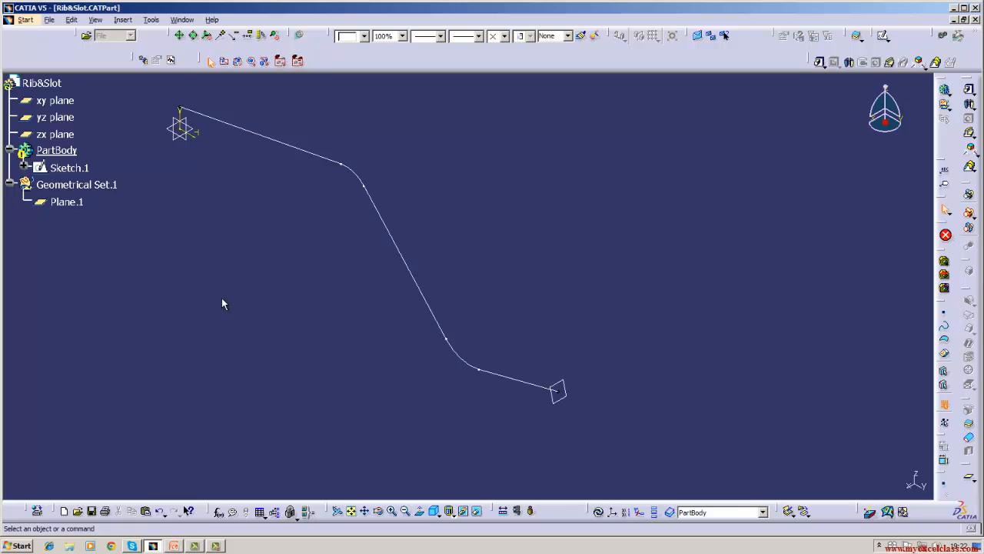
click(944, 182)
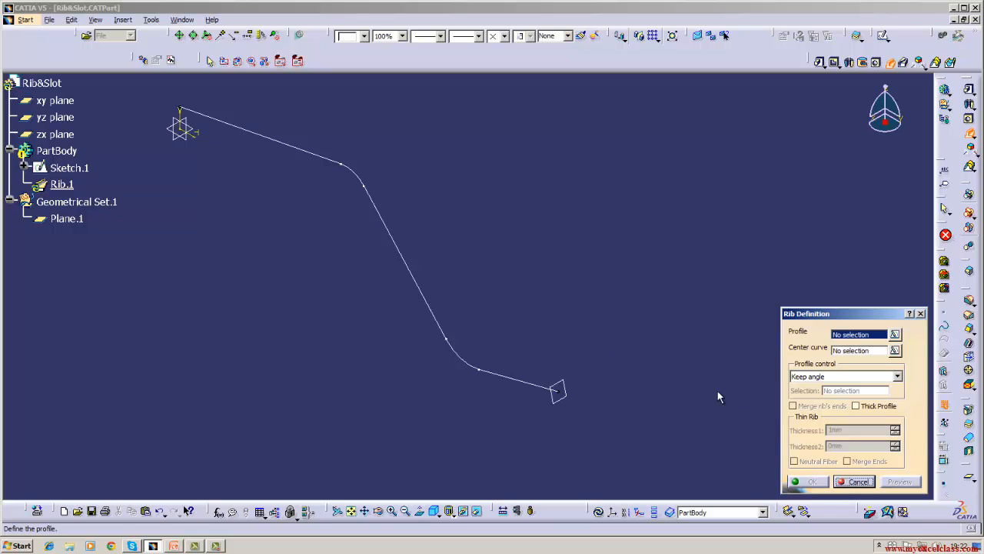
click(854, 482)
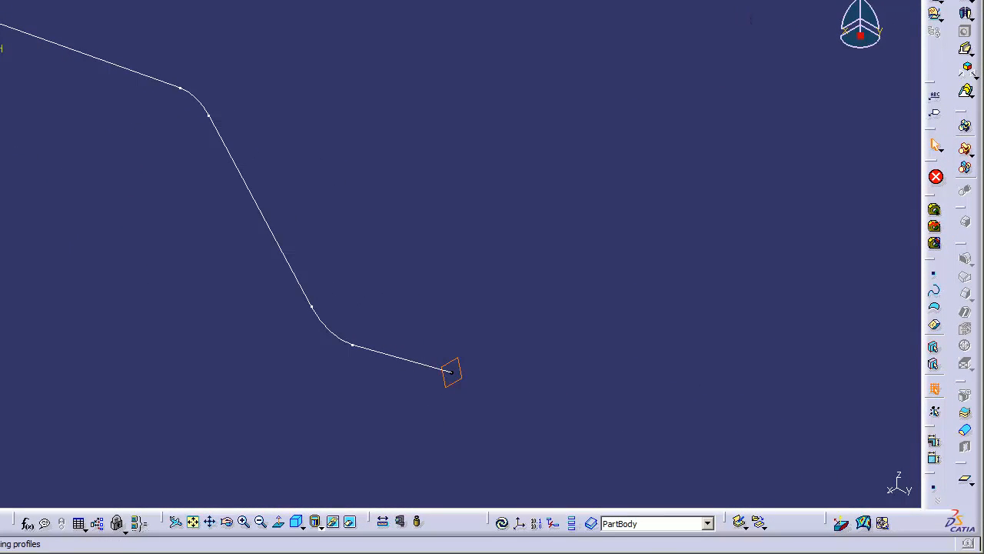
Step: Start a sketch on the plane at the path's lower end and project the path's end vertex into it
click(935, 1)
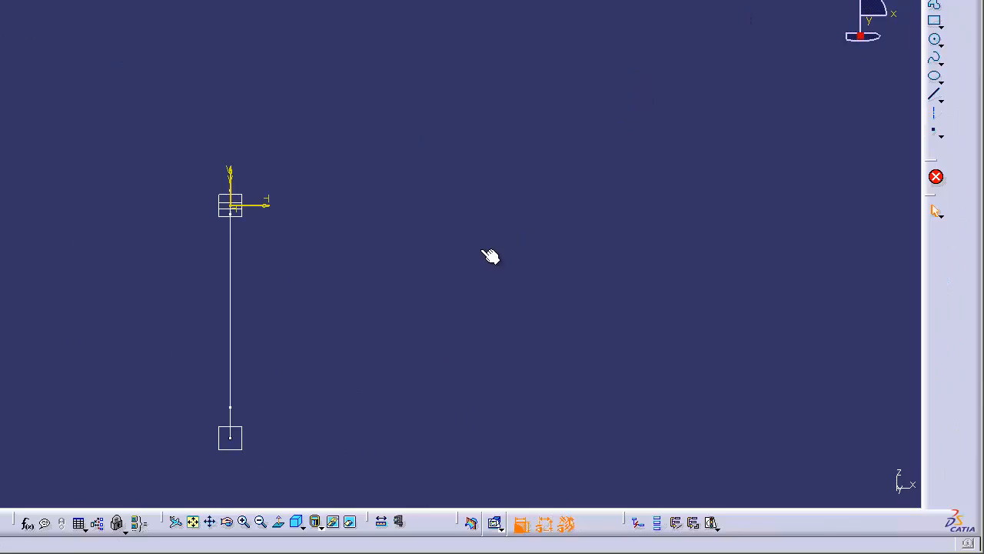
middle_drag(487, 255, 597, 102)
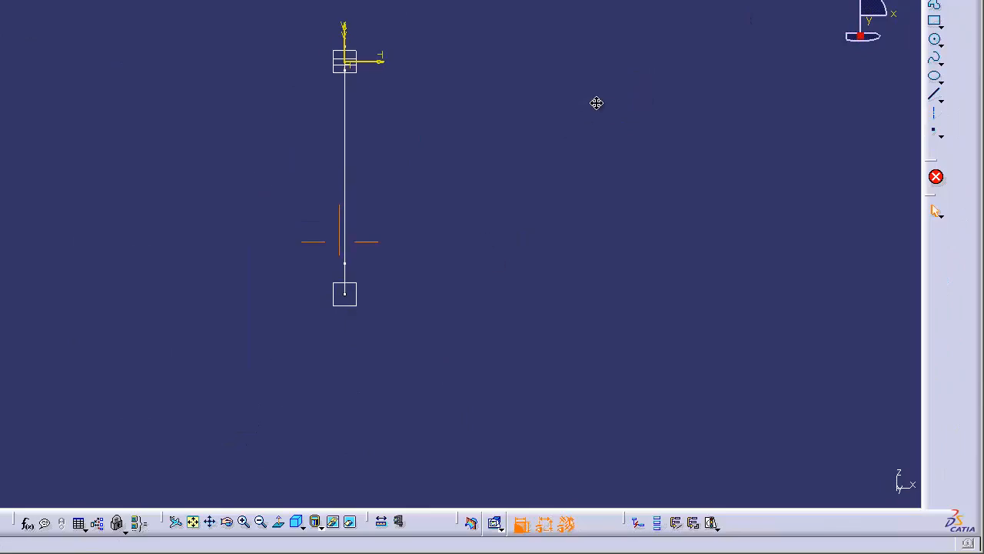
click(244, 521)
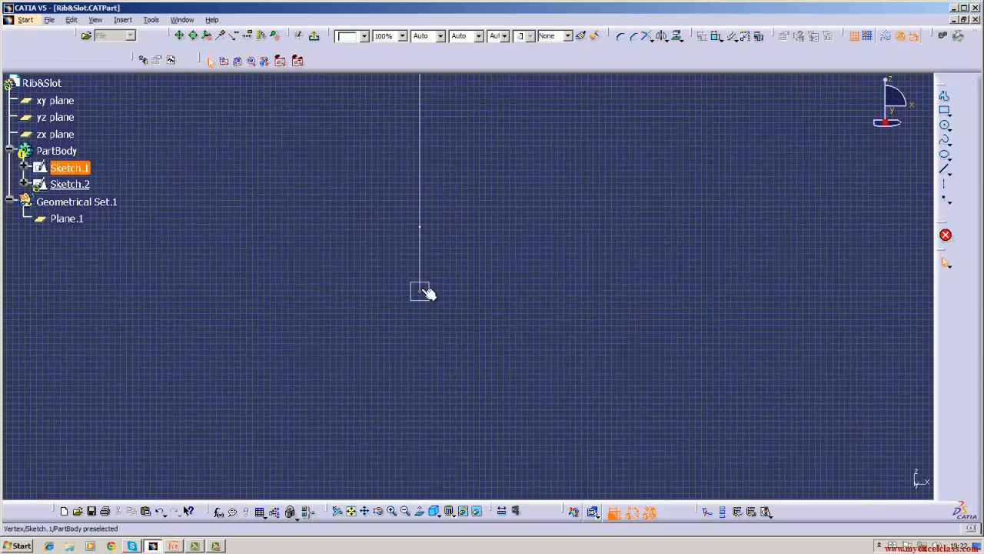
click(423, 290)
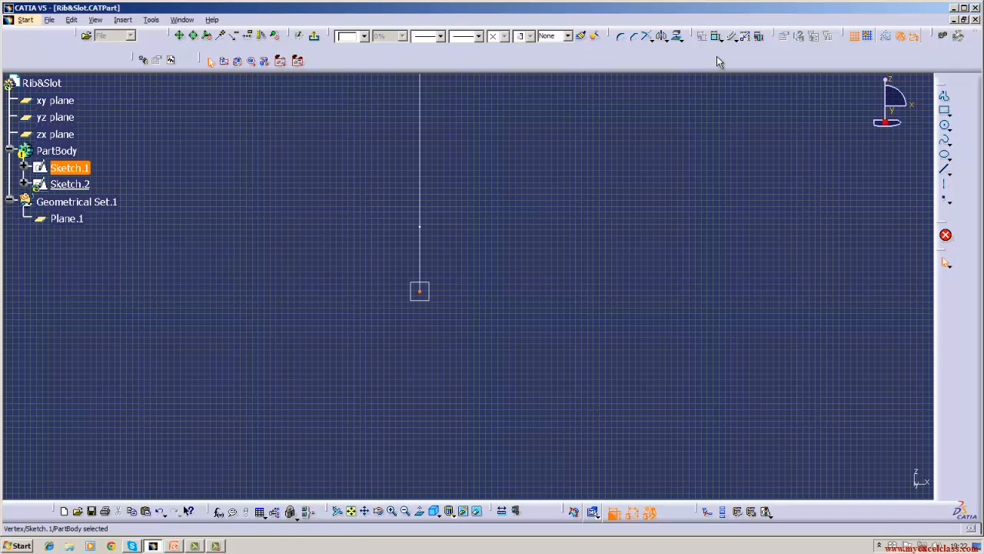
click(678, 38)
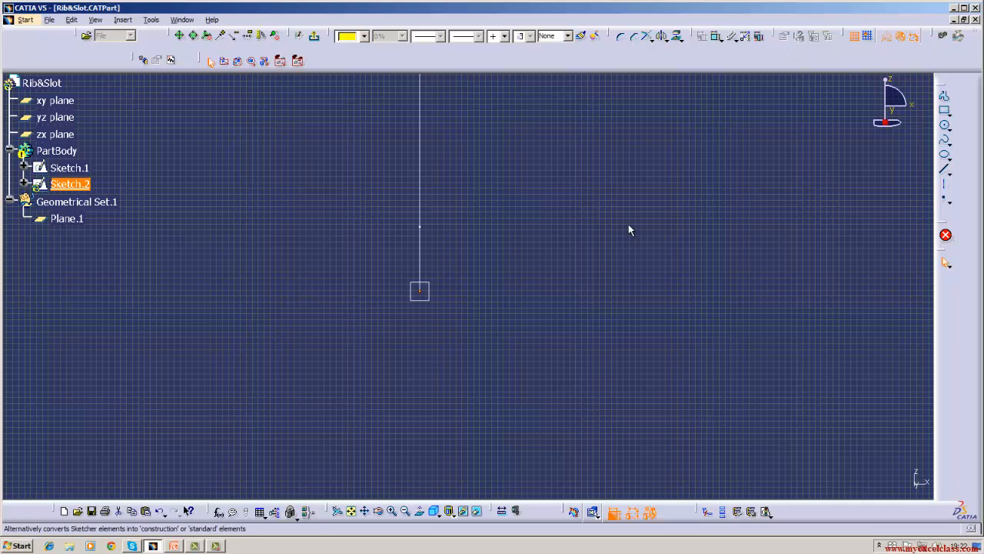
click(776, 120)
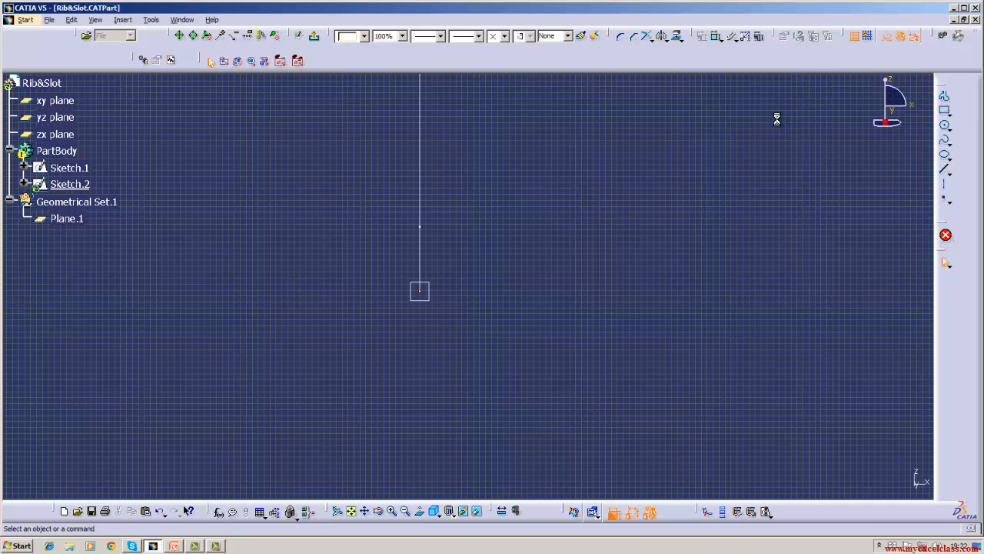
Step: Draw a circle about 11 mm in diameter centred on the projected end point
click(945, 126)
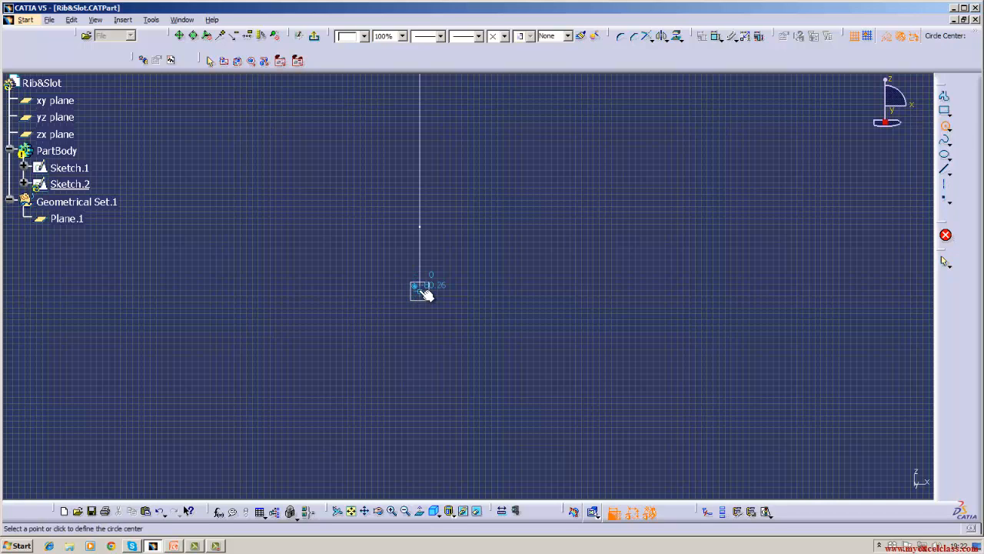
click(422, 291)
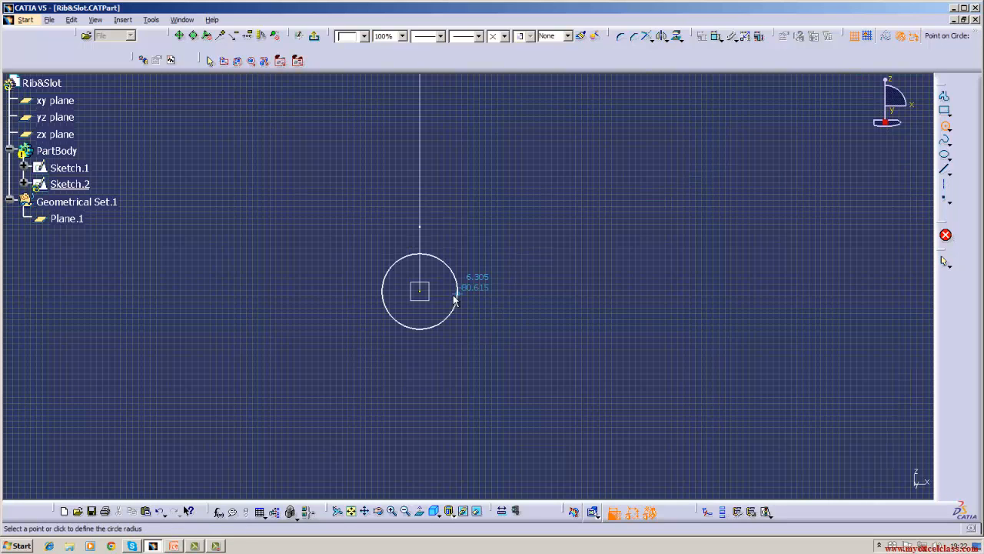
click(453, 298)
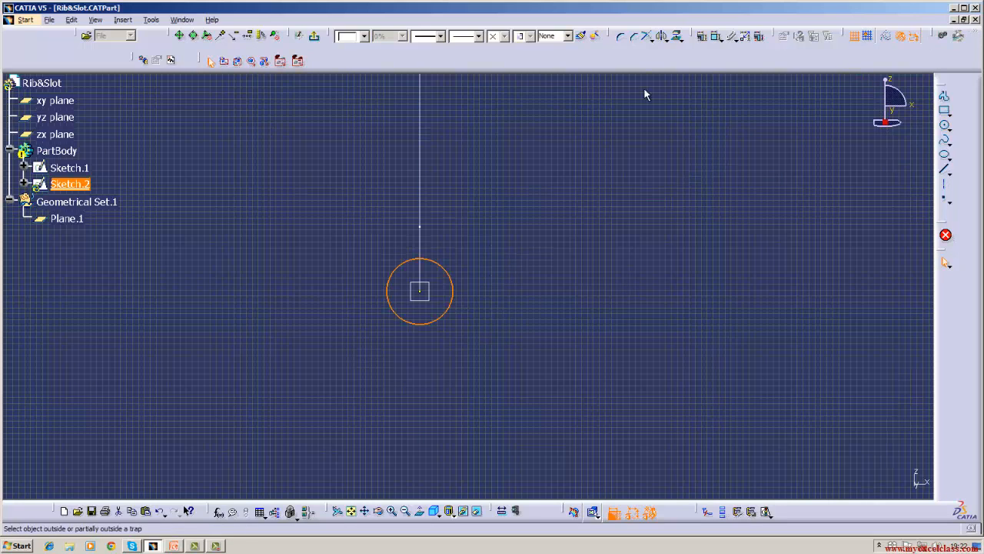
Step: Constrain the circle's diameter to 20 mm and exit the sketch
click(717, 36)
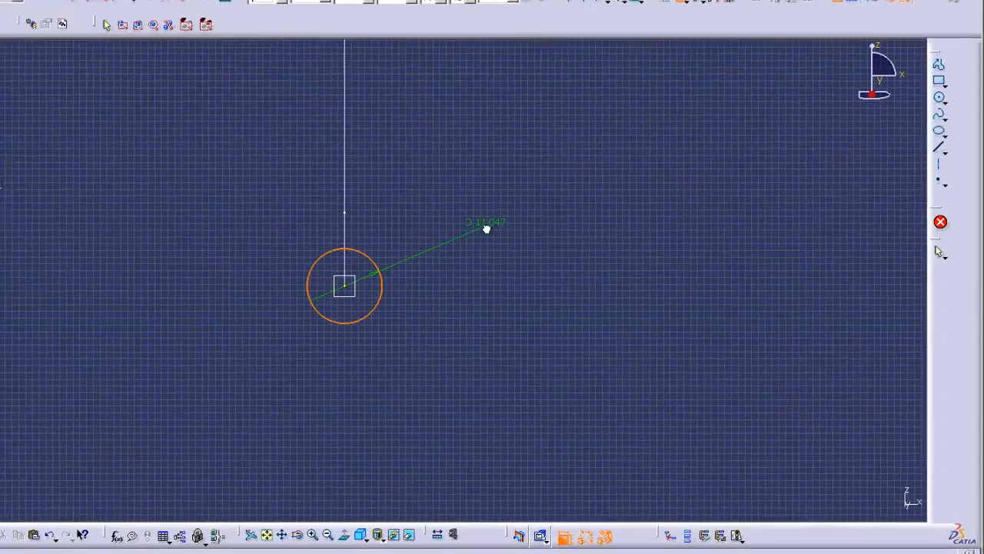
click(545, 237)
double_click(545, 238)
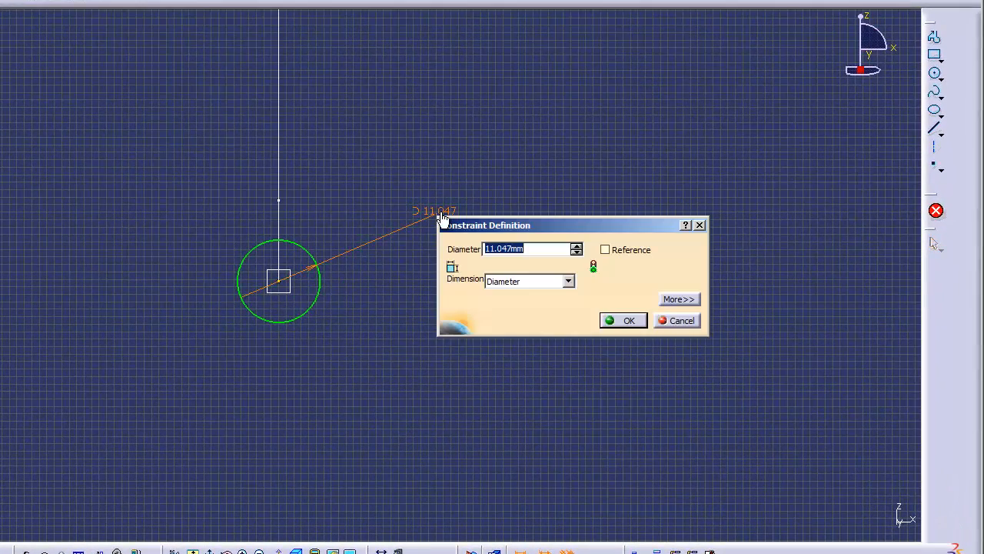
text(2)
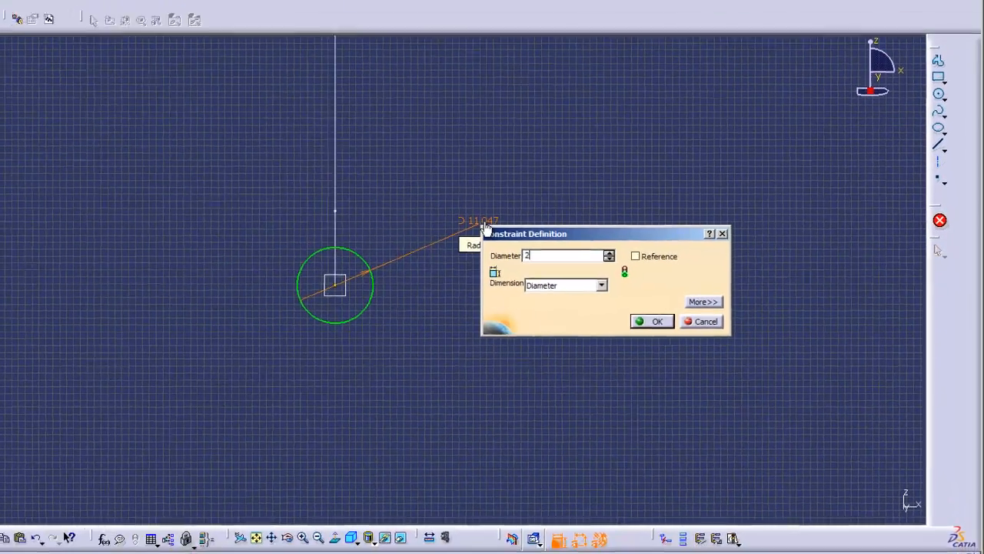
text(0)
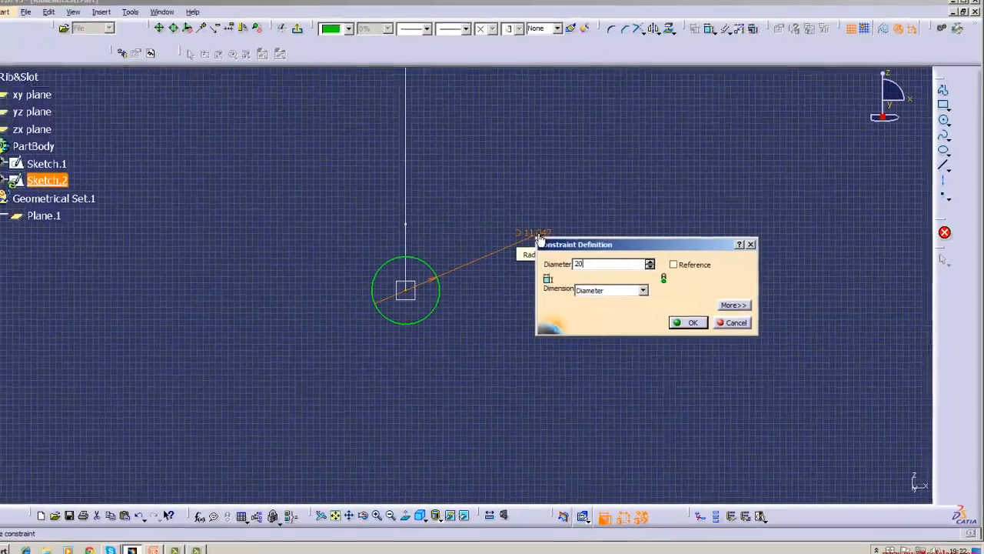
key(Return)
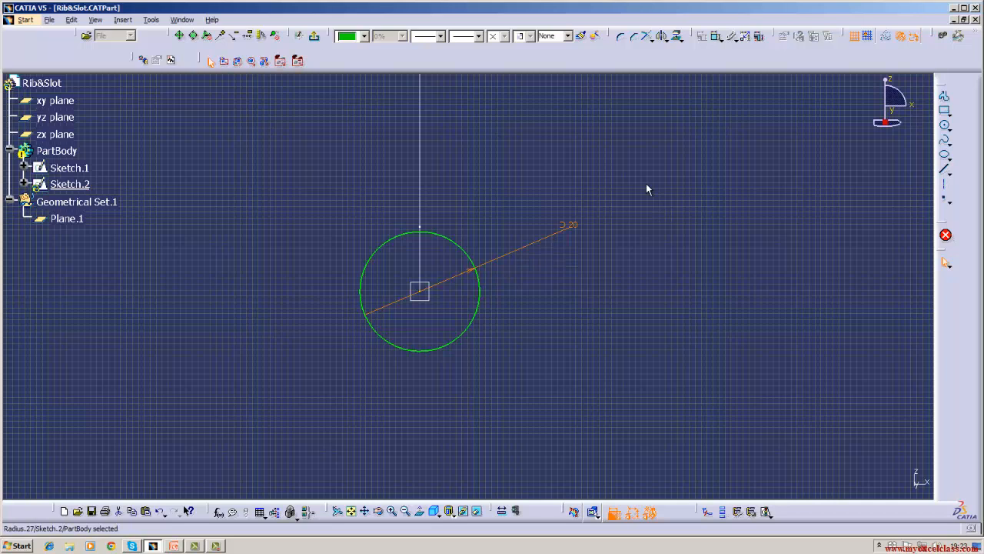
click(315, 36)
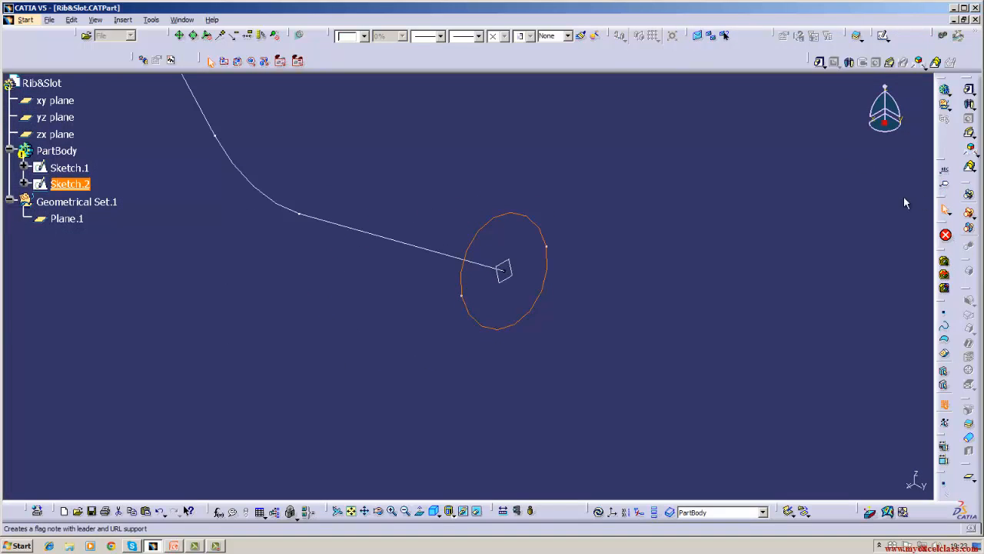
Step: Create a rib with Sketch.2 as the profile and Sketch.1 as the center curve, using Keep angle
click(968, 136)
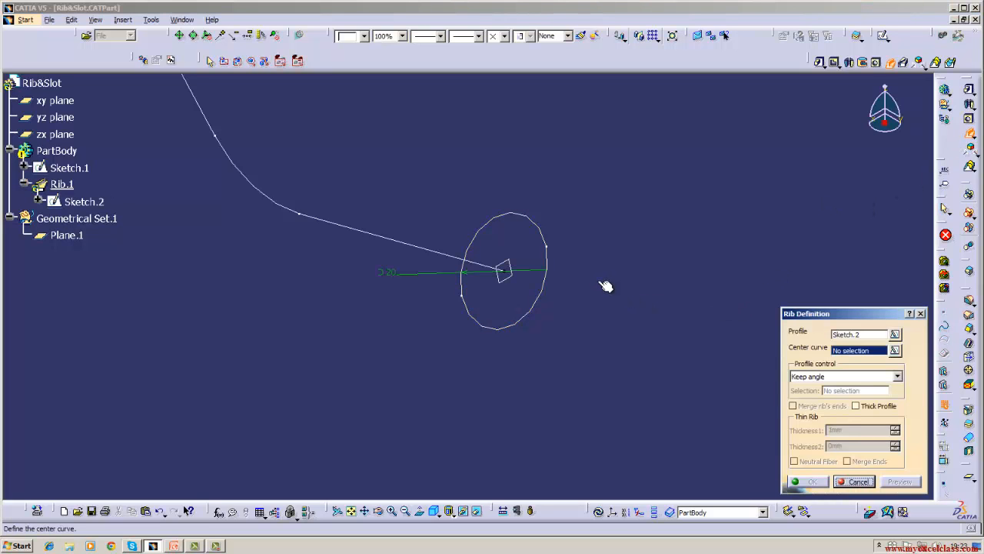
click(377, 240)
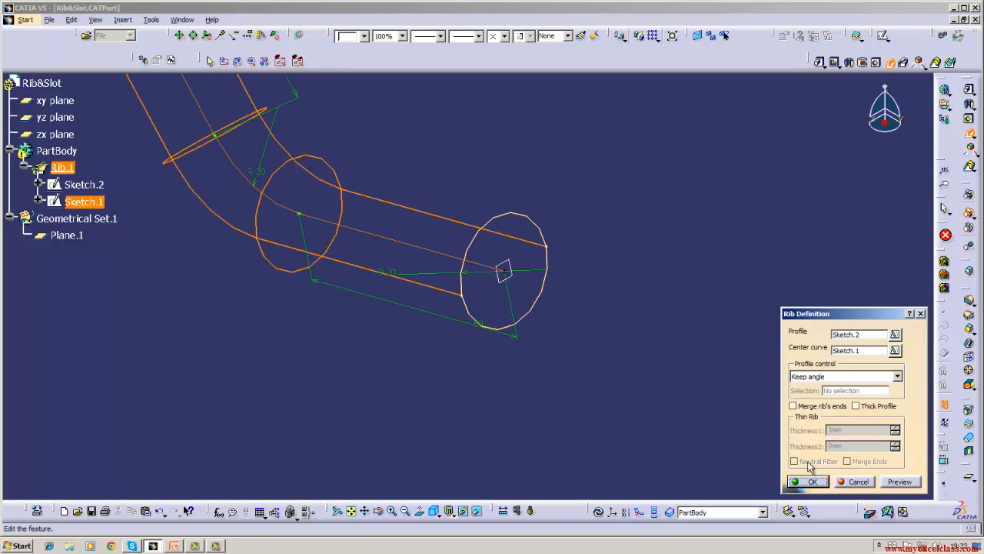
click(810, 482)
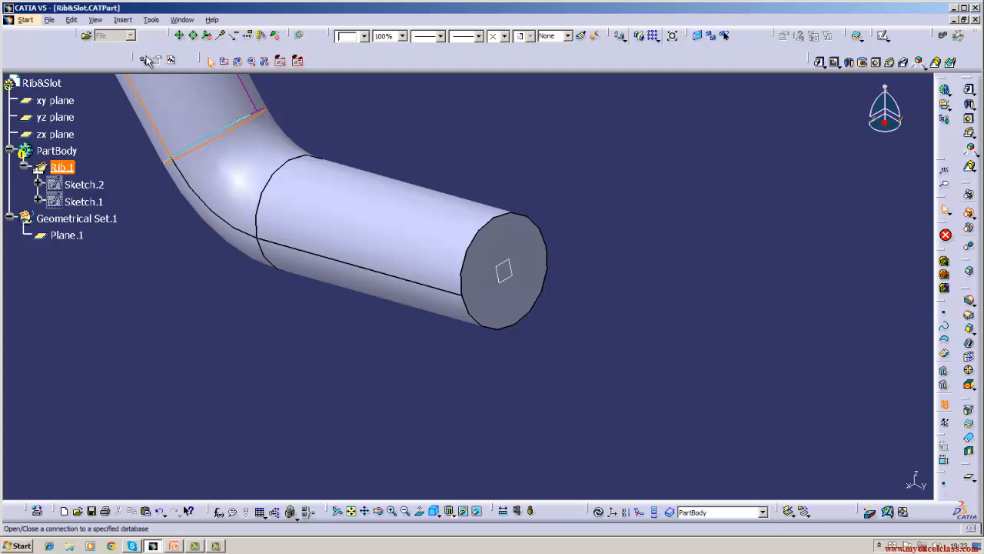
click(104, 20)
click(127, 120)
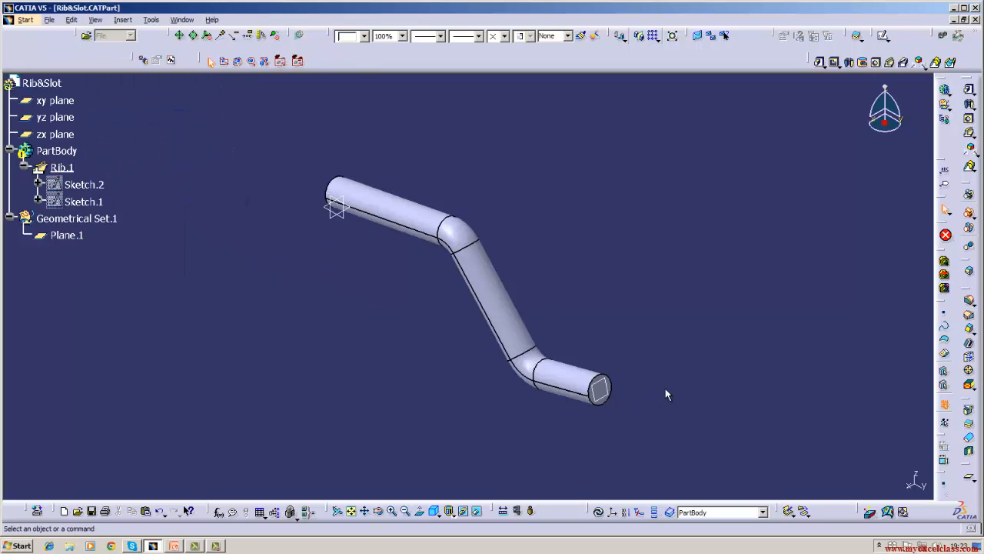
Step: Shell the rib with a 1 mm inside thickness, removing the faces at both pipe ends
click(968, 343)
click(594, 403)
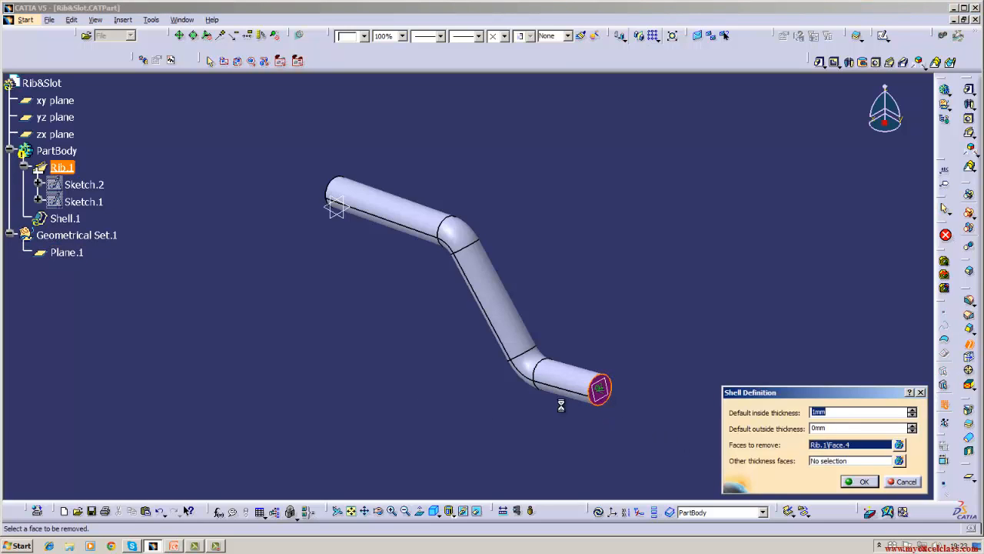
click(378, 511)
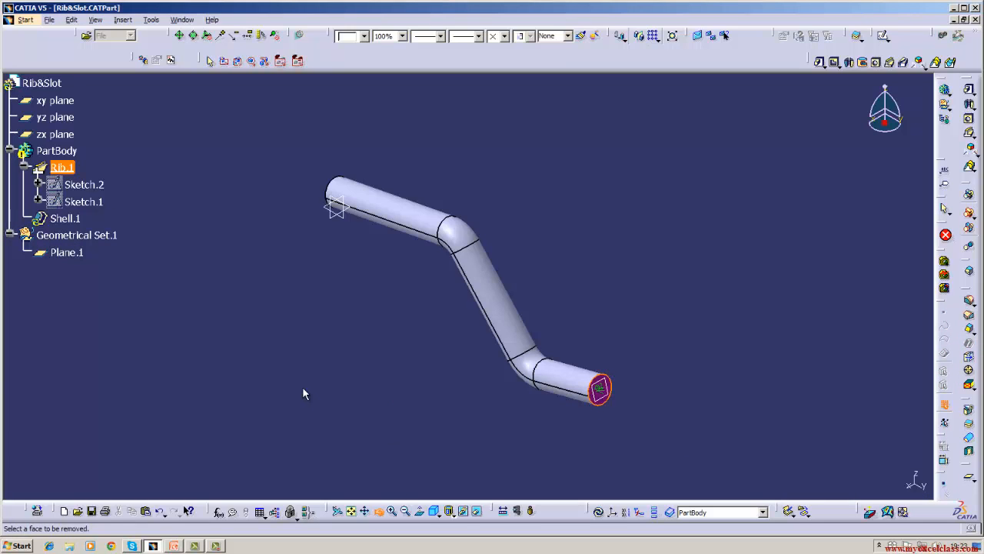
drag(302, 388, 392, 271)
click(395, 248)
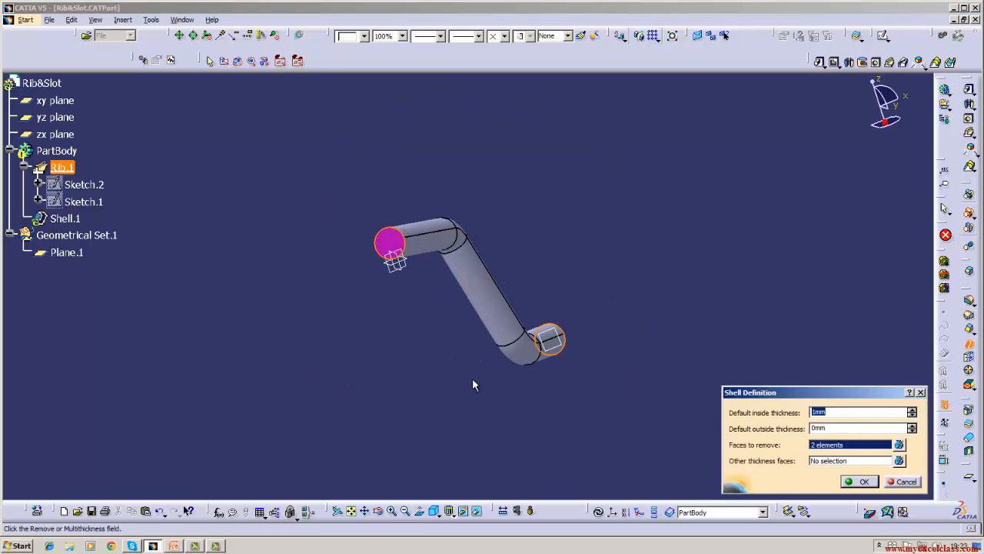
click(858, 482)
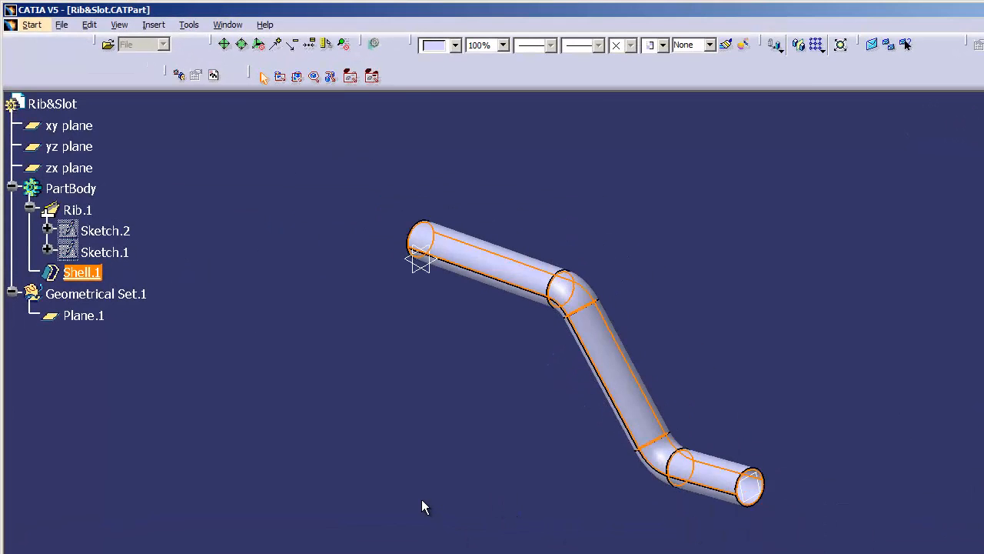
click(422, 500)
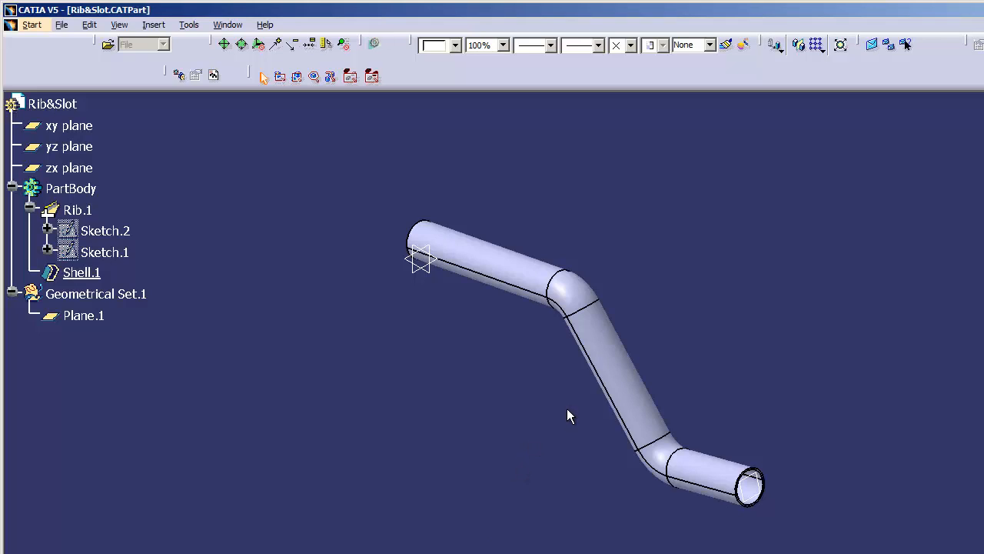
Step: Delete the shell feature from PartBody
click(91, 274)
right_click(93, 276)
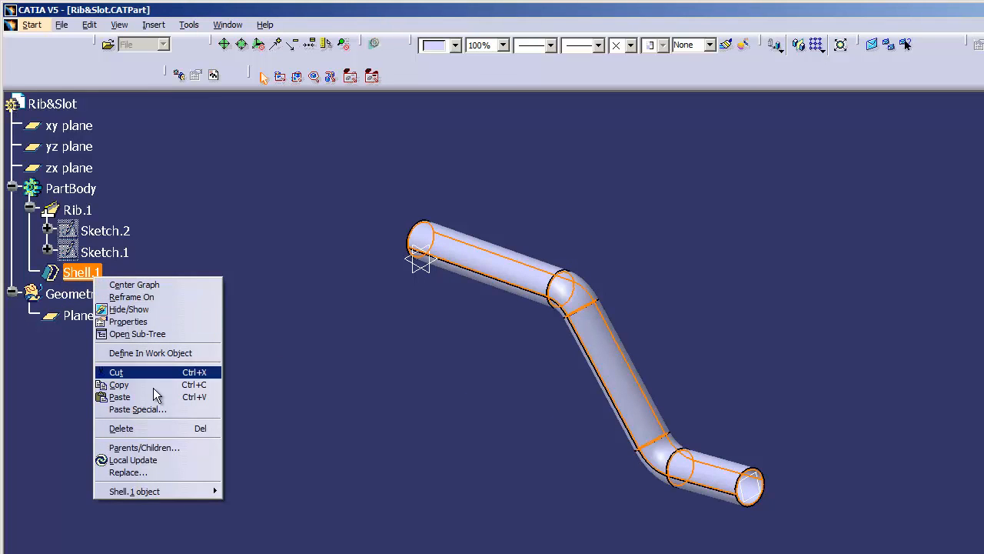
click(161, 428)
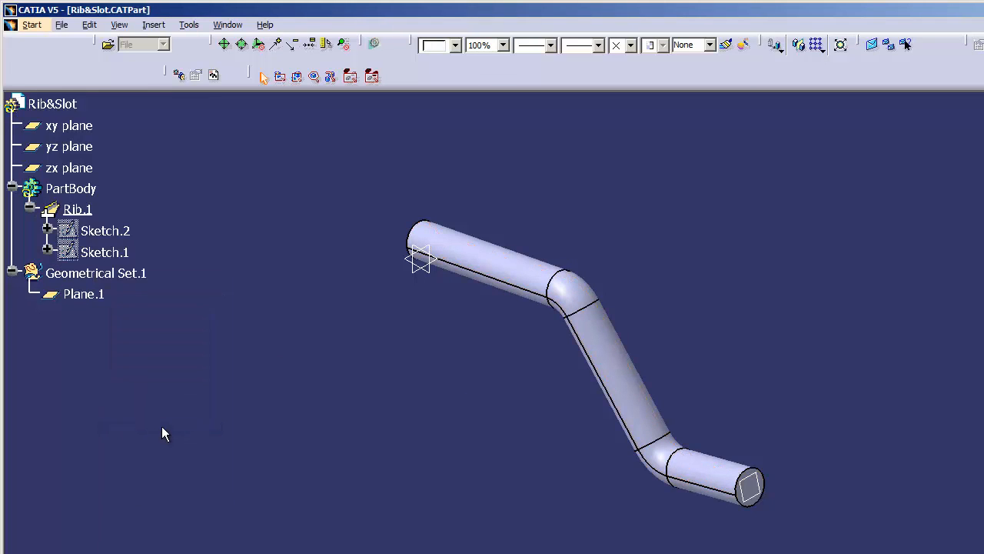
Step: Open the rib's profile sketch, Sketch.2, for editing
double_click(123, 233)
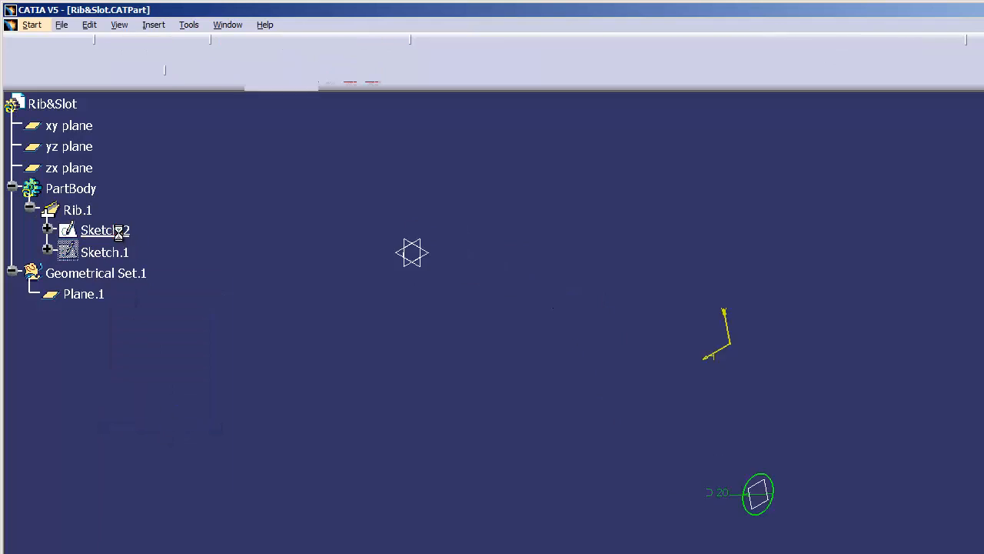
click(60, 101)
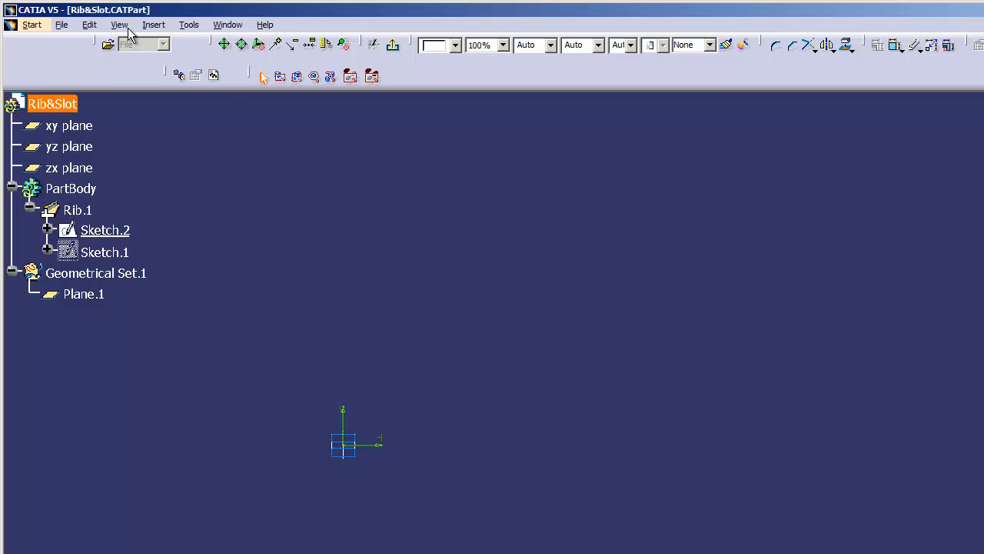
click(121, 26)
click(161, 149)
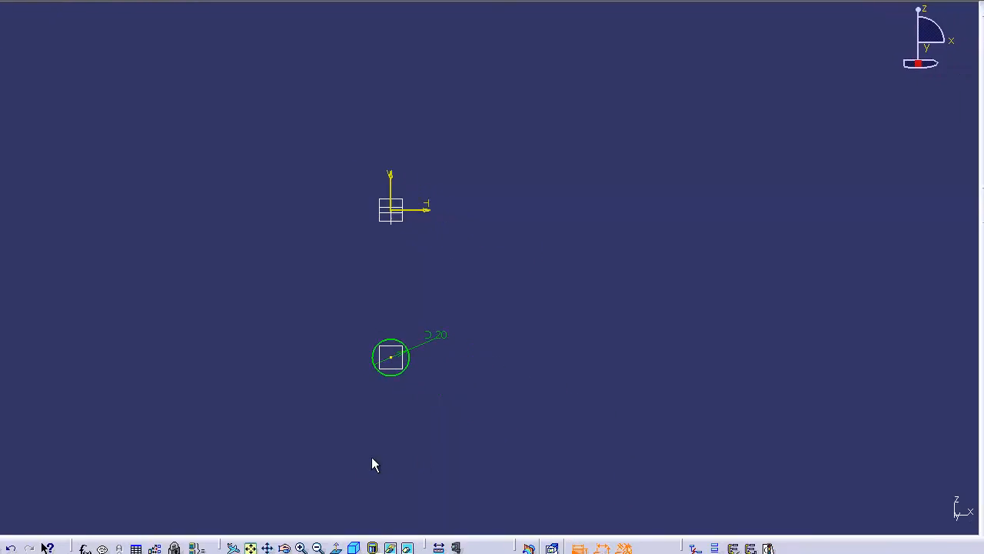
click(243, 522)
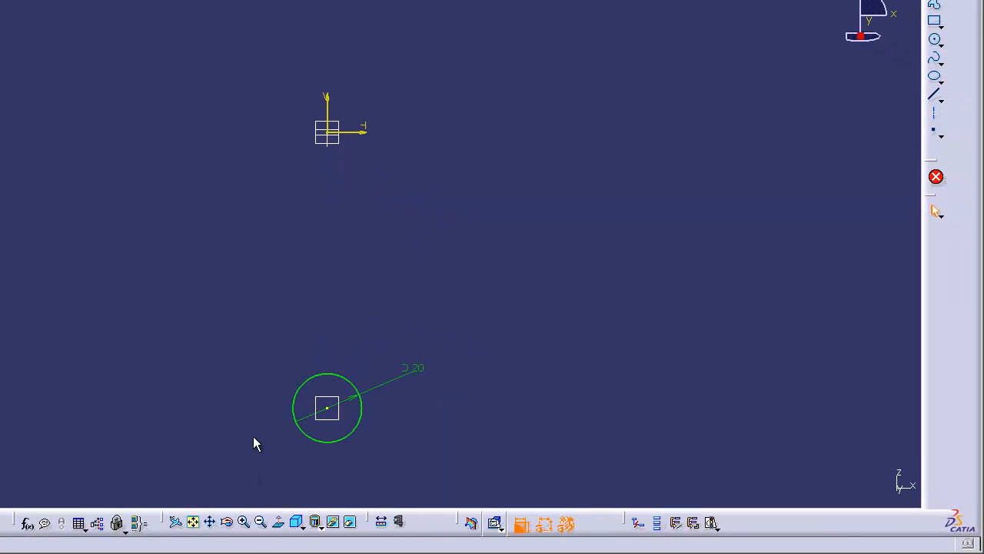
middle_drag(254, 443, 254, 279)
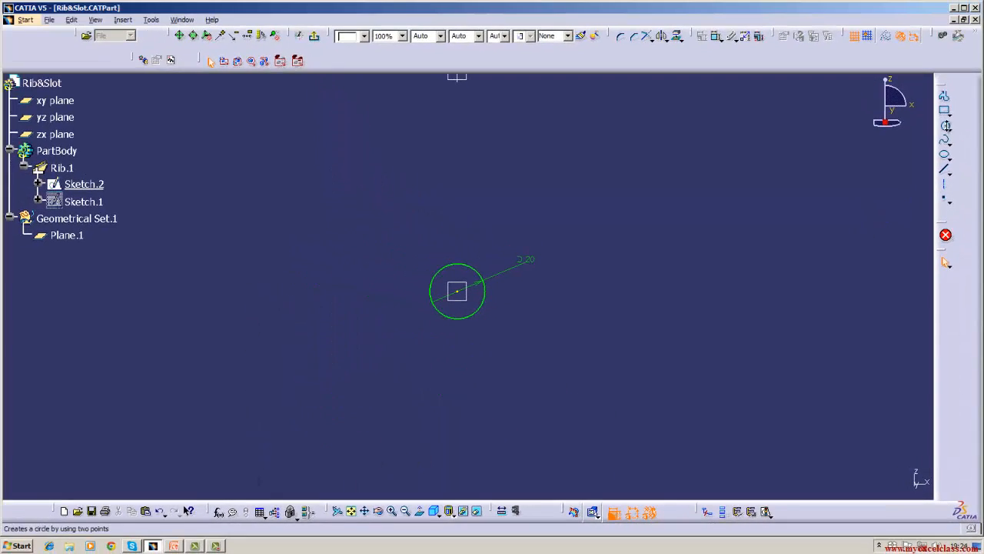
click(938, 53)
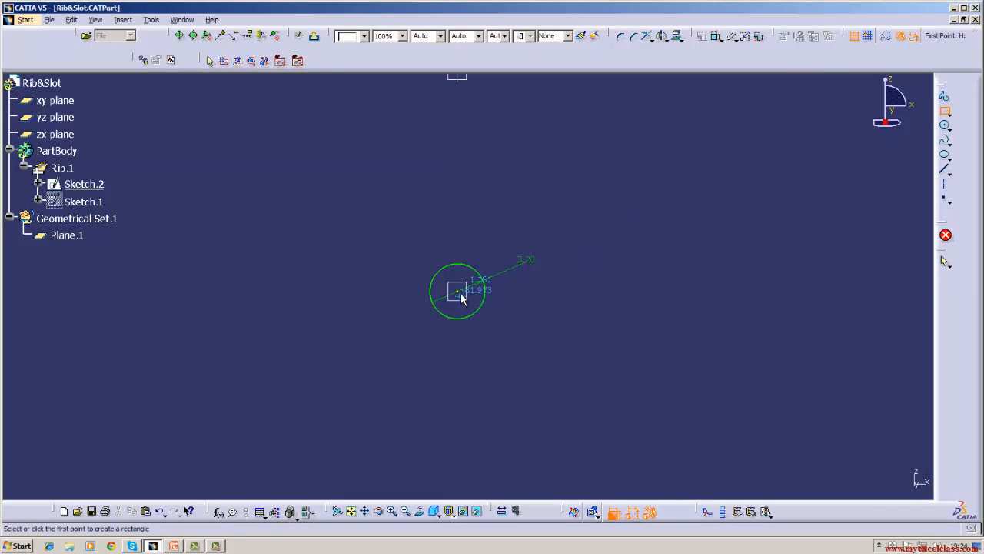
click(460, 263)
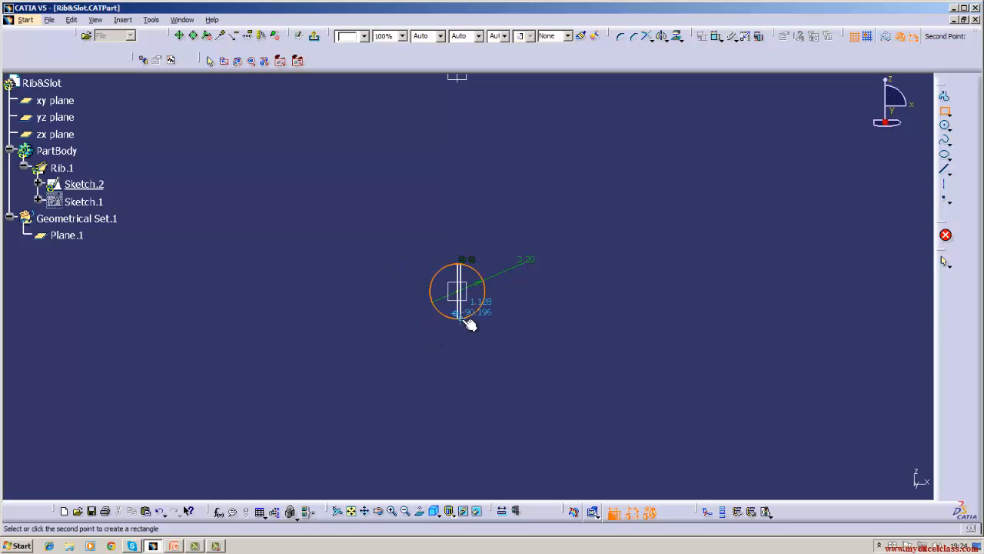
click(513, 322)
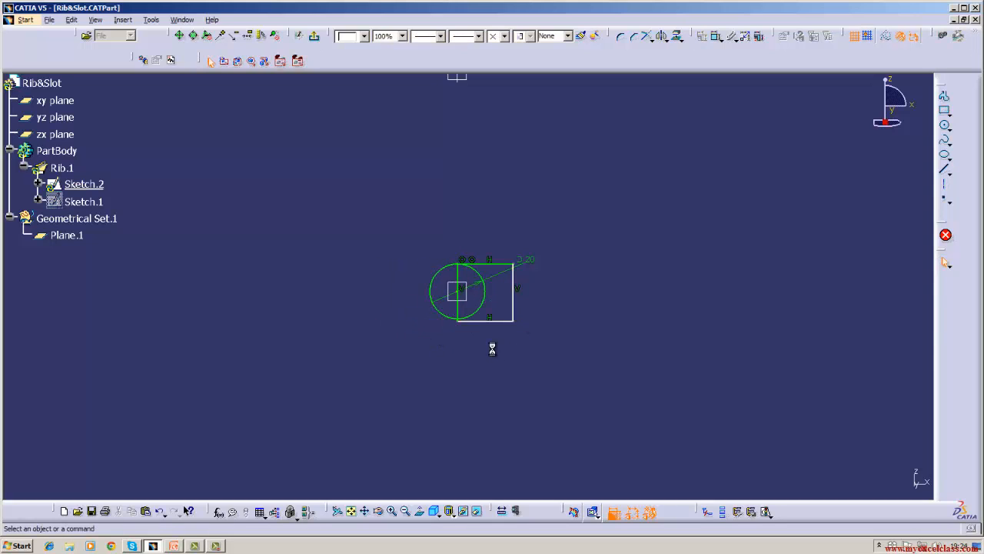
right_click(492, 321)
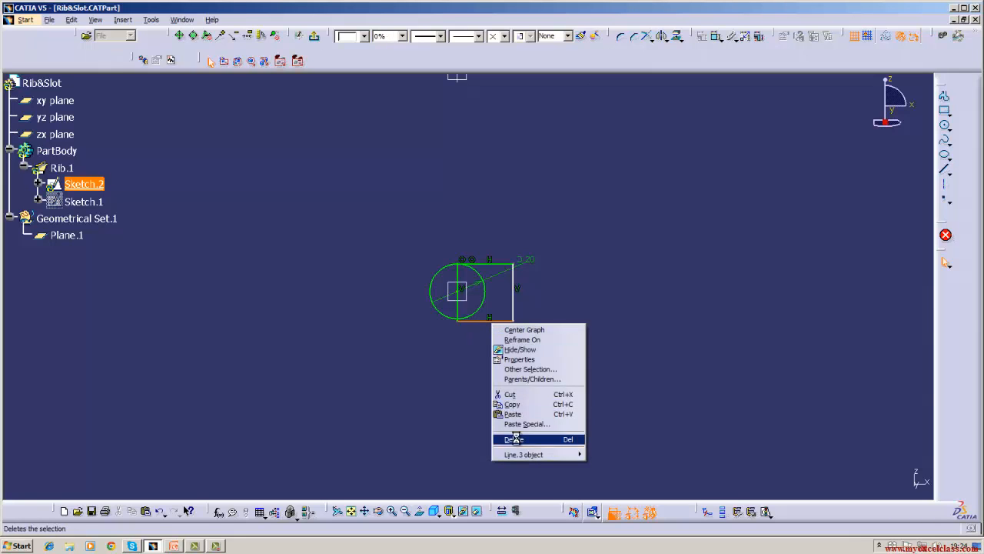
click(513, 439)
right_click(514, 293)
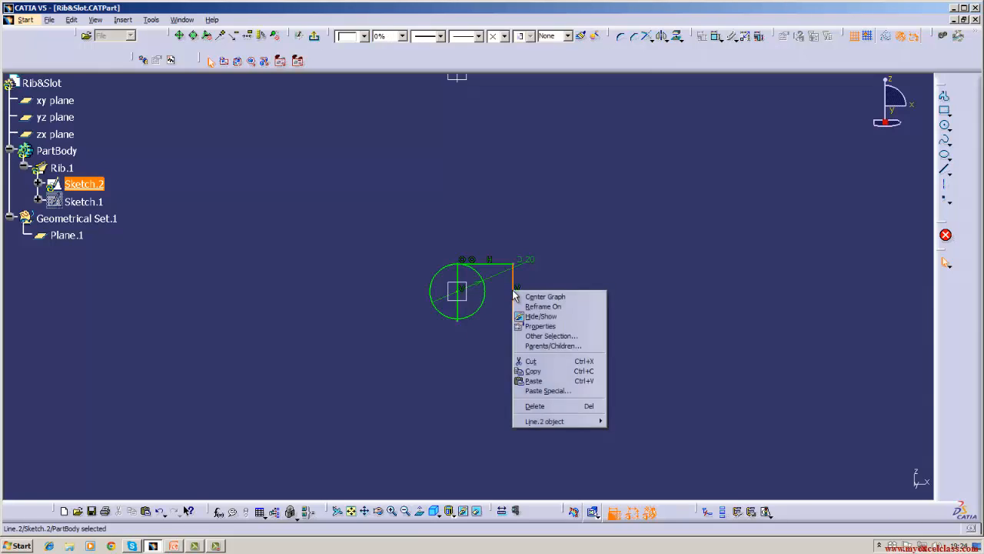
click(536, 406)
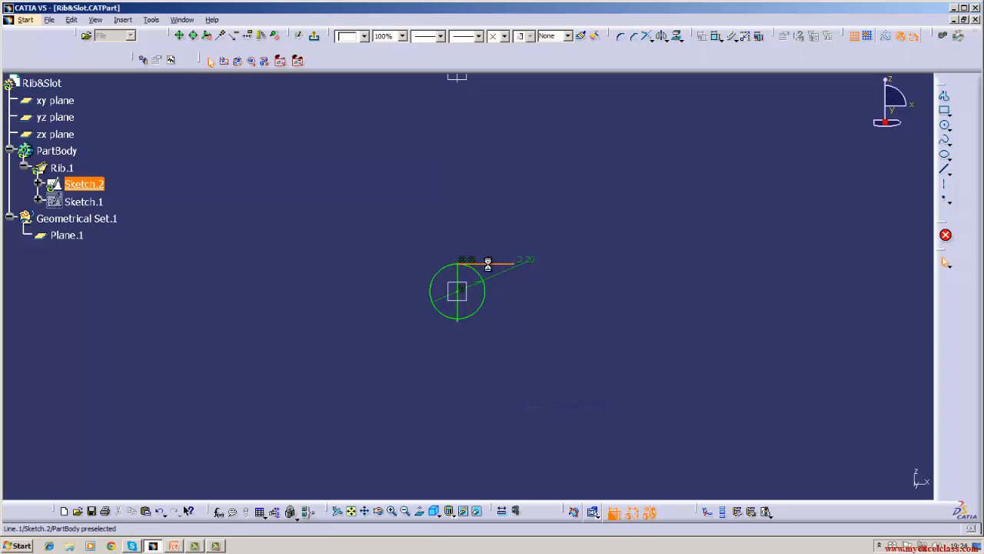
right_click(489, 264)
click(507, 381)
right_click(459, 309)
click(492, 424)
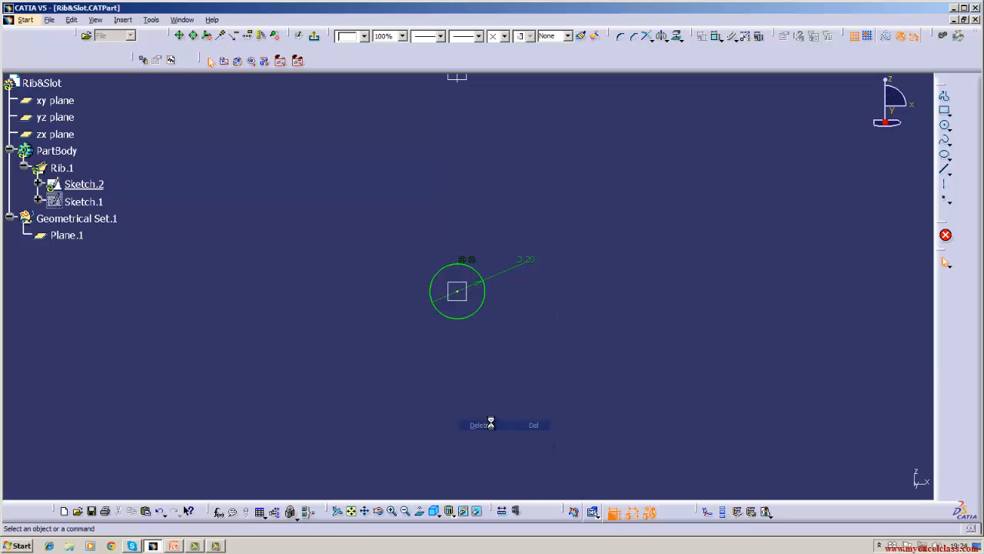
Step: Sketch a horizontal line about 33 mm long just above the 20 mm circle, extending past both of its sides
click(392, 511)
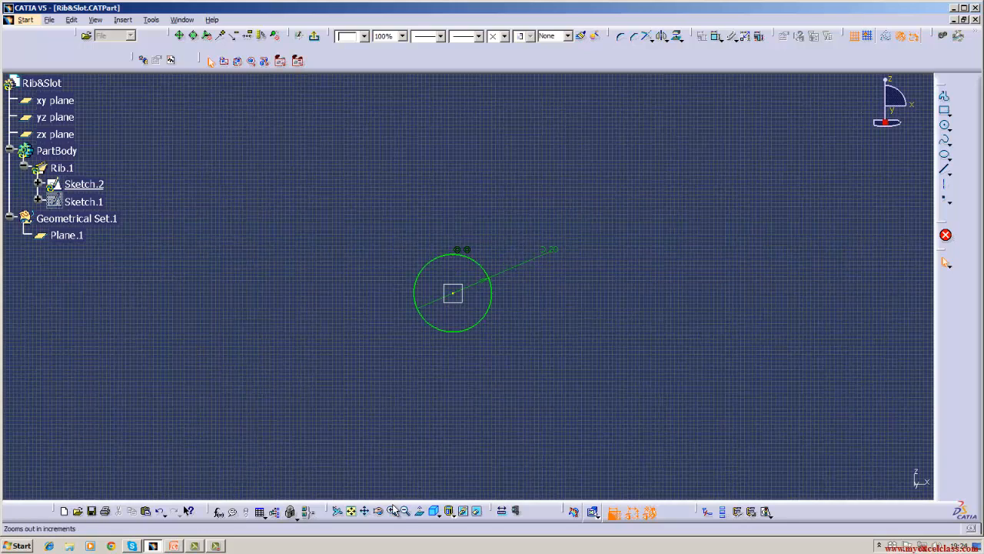
click(392, 512)
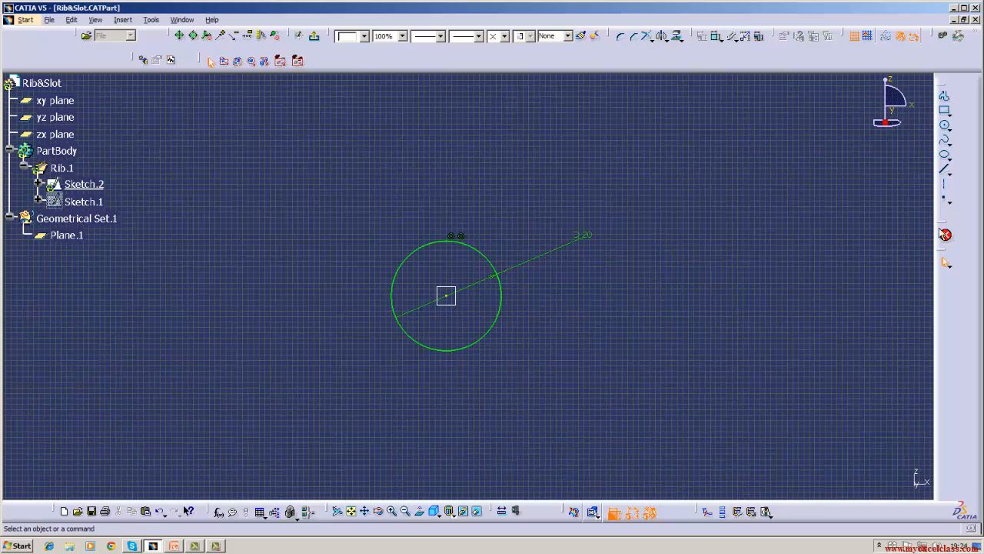
click(948, 173)
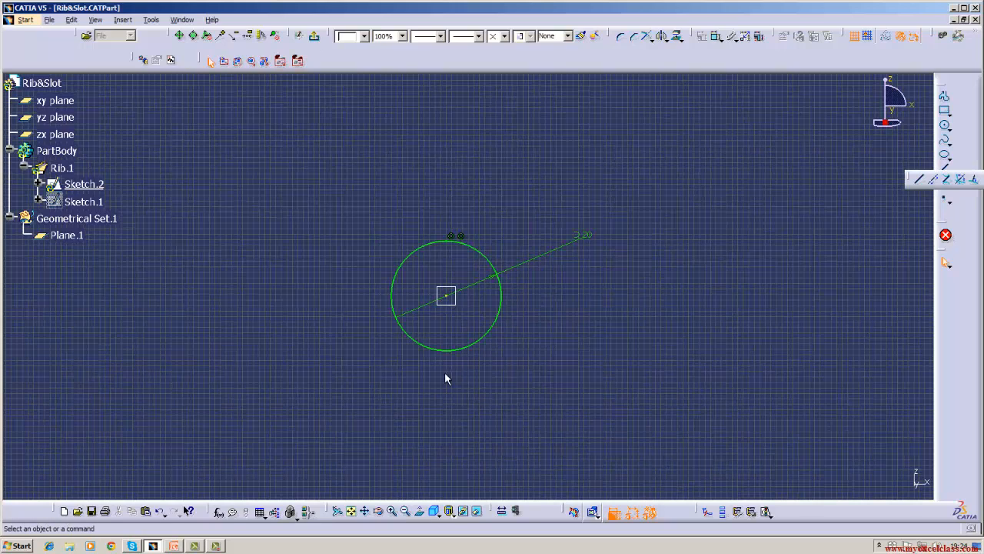
click(919, 179)
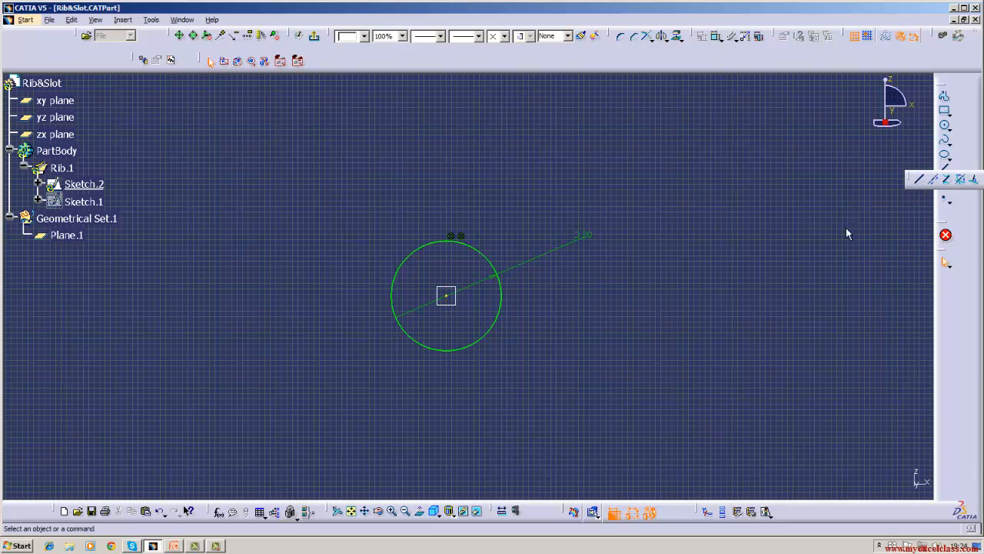
click(354, 221)
click(536, 222)
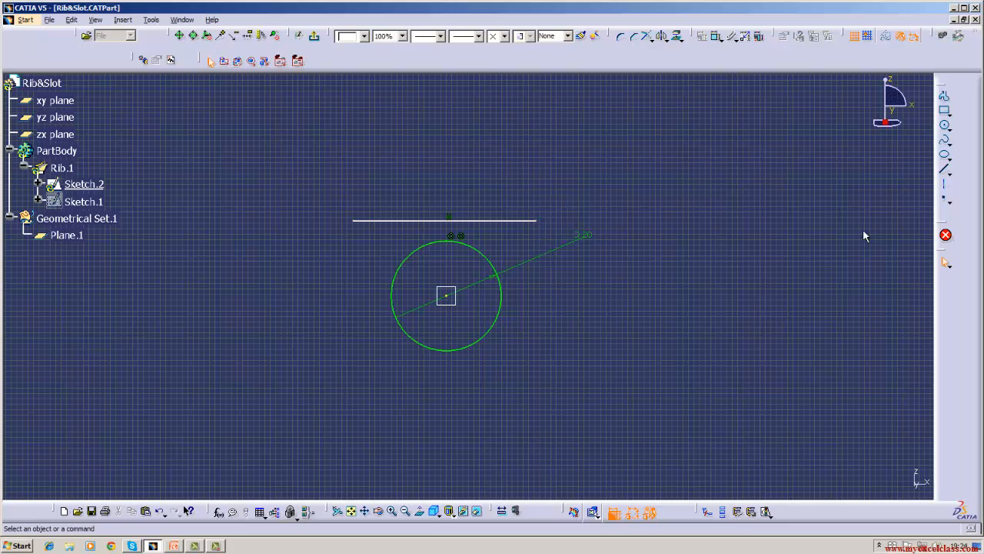
Step: Sketch a horizontal line about 29 mm long from the circle's centre and mirror the upper line about it
click(944, 169)
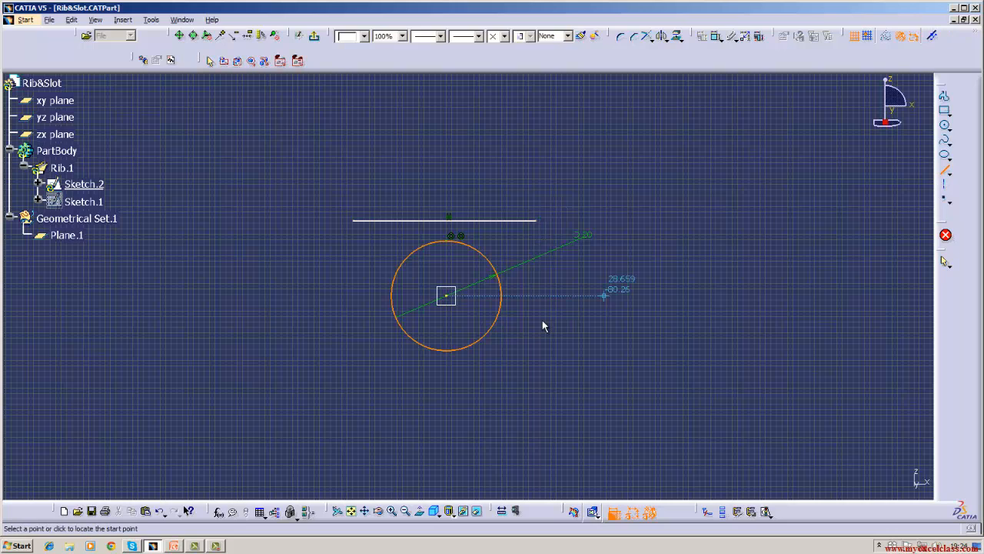
click(448, 297)
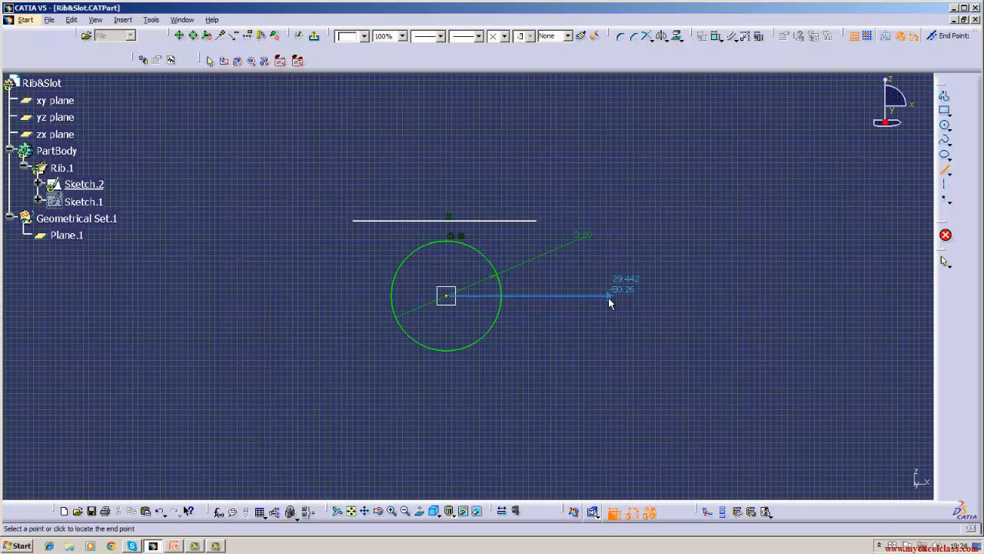
click(609, 295)
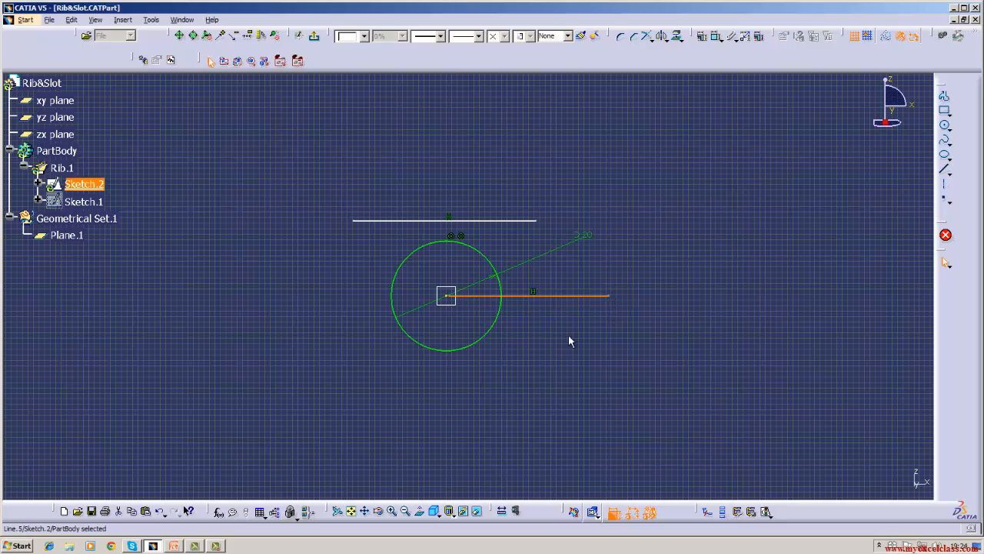
click(509, 220)
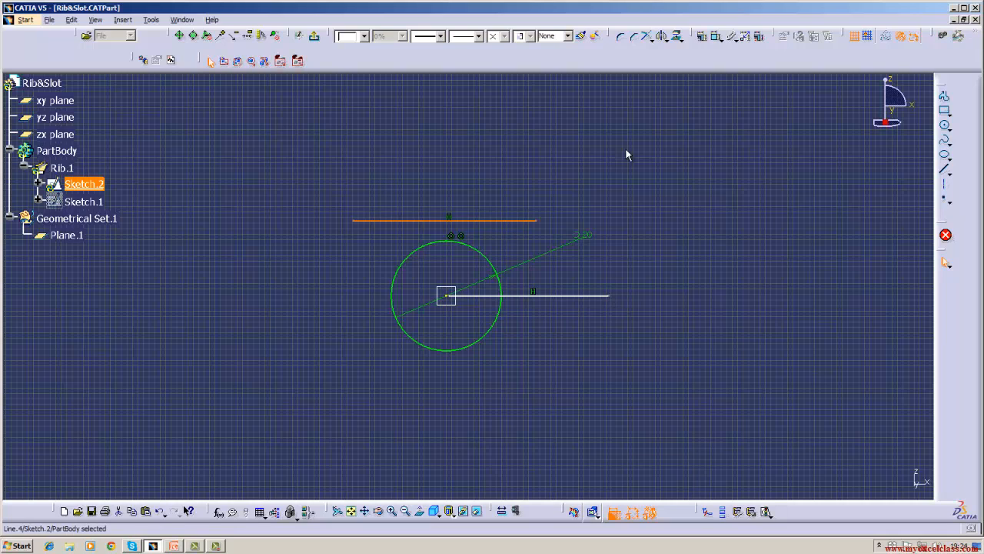
click(662, 35)
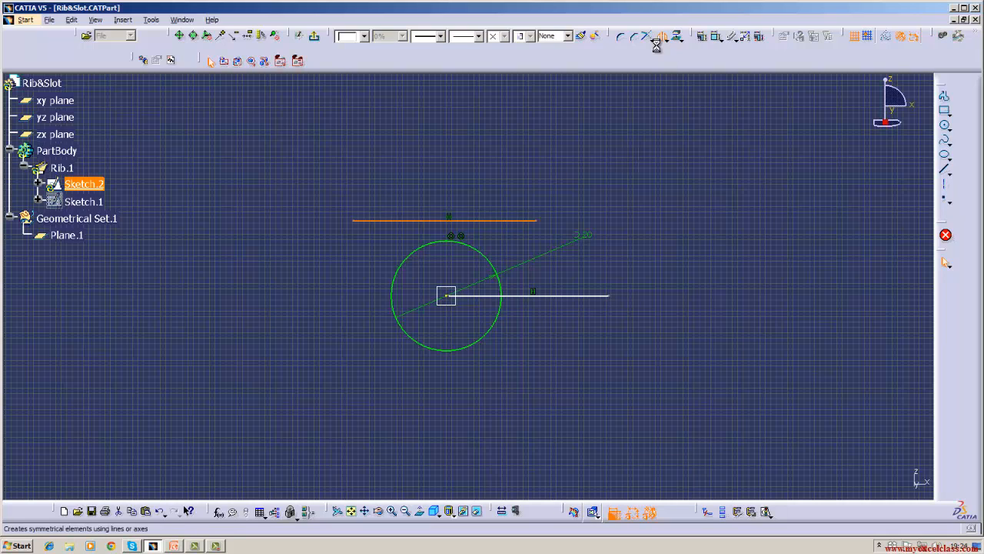
click(556, 302)
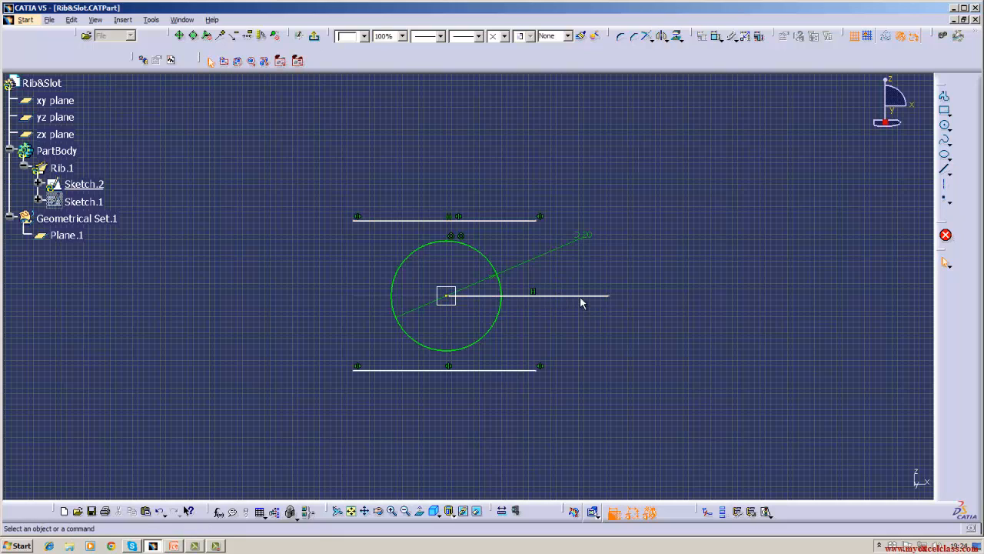
Step: Delete the horizontal line that starts at the circle's centre
click(586, 297)
right_click(585, 297)
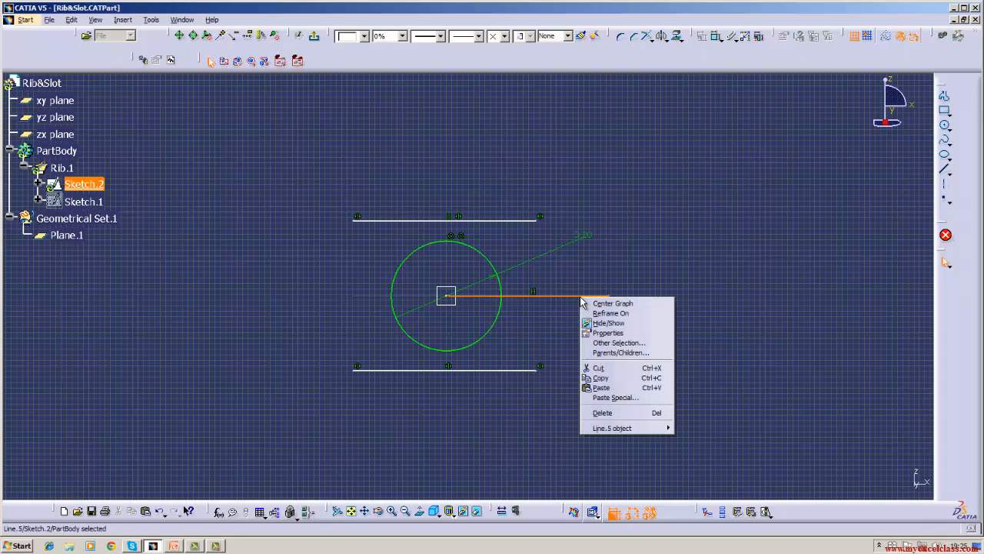
click(597, 413)
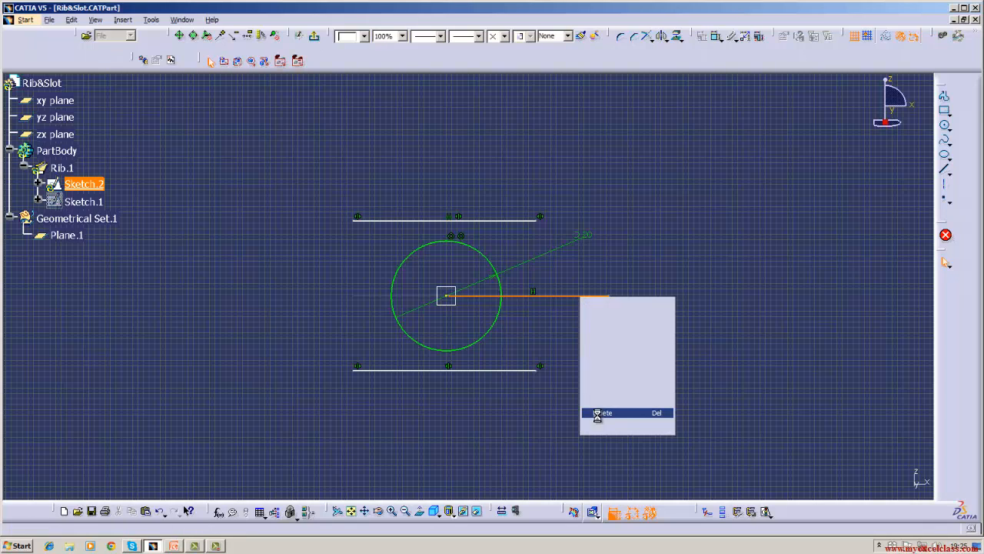
Step: Sketch two vertical lines from the ends of the upper horizontal line down past the lower horizontal line
click(944, 169)
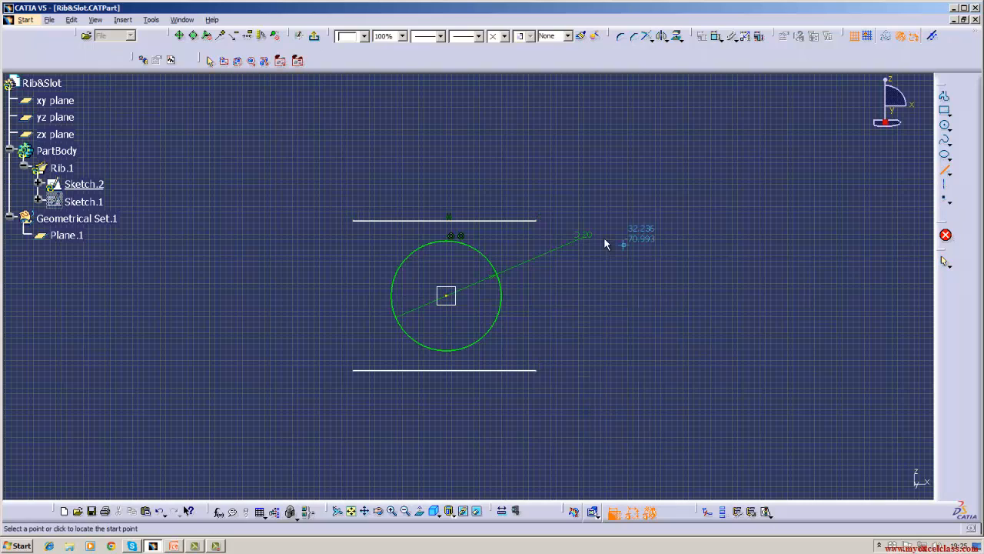
click(536, 220)
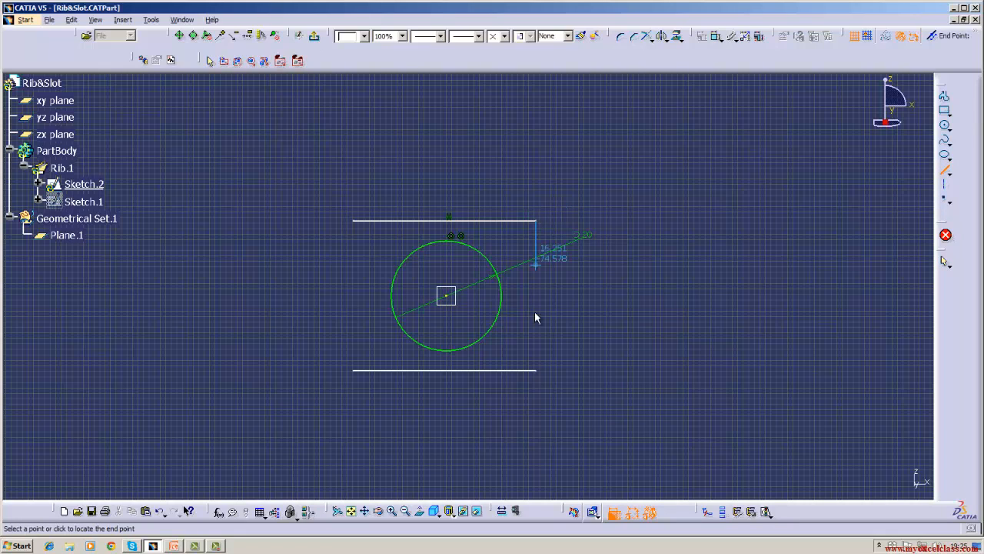
click(537, 421)
click(857, 256)
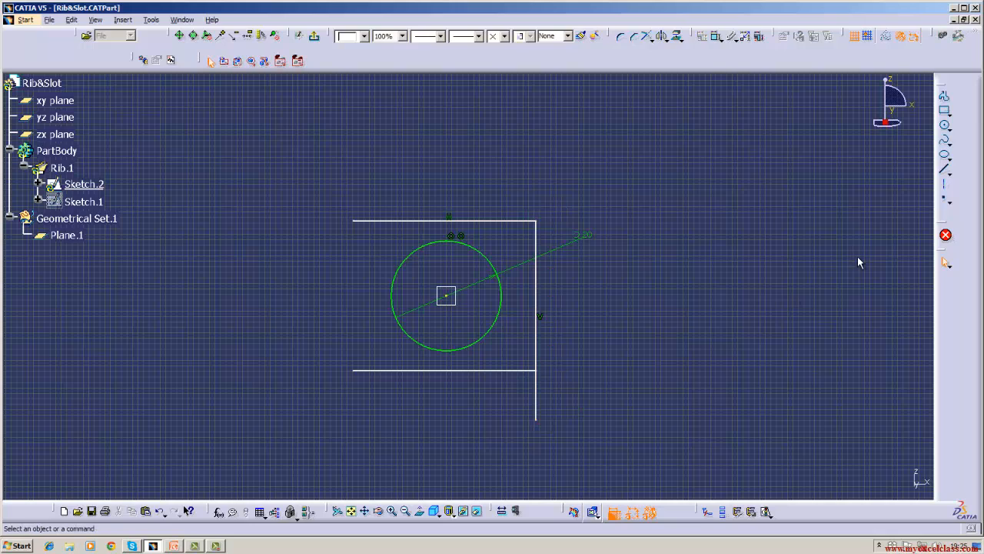
click(944, 169)
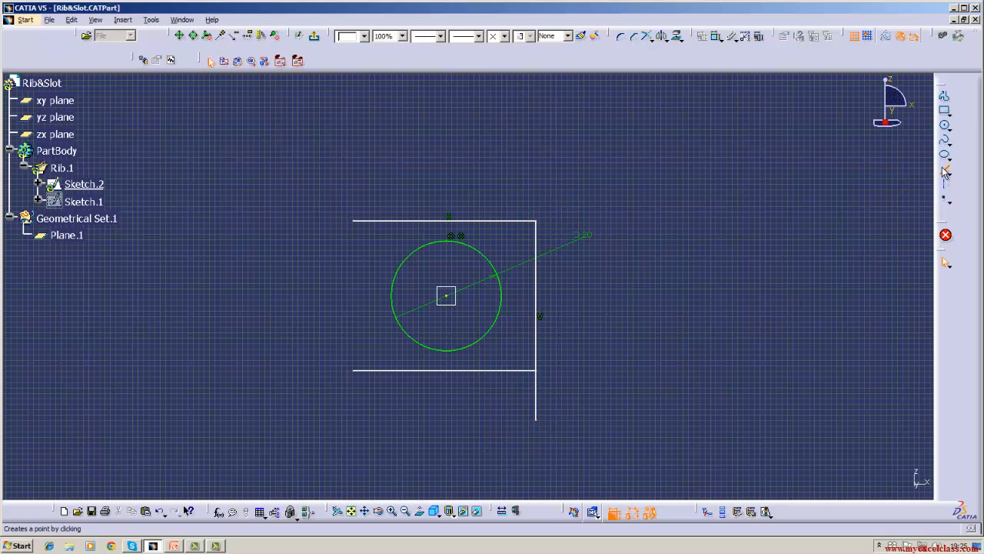
click(353, 221)
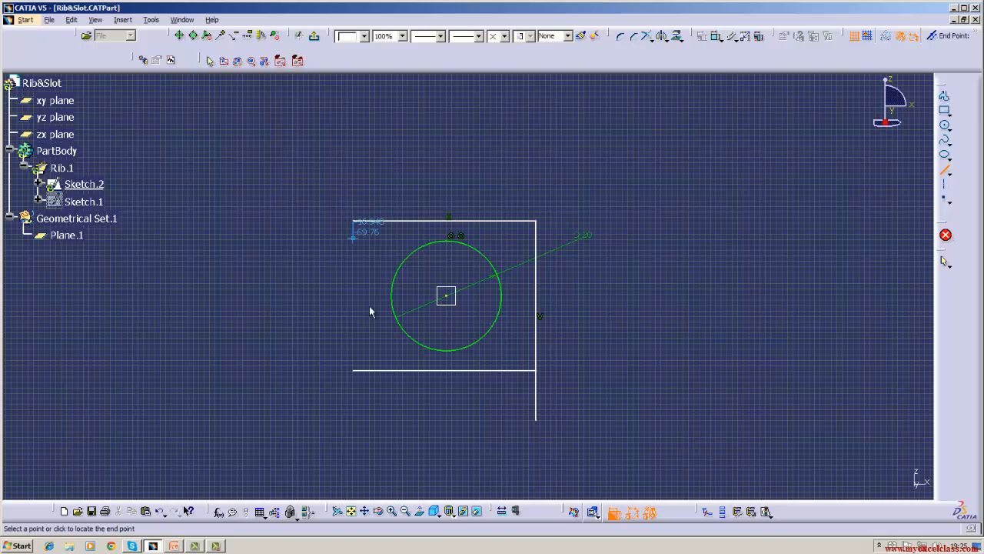
click(355, 412)
click(435, 407)
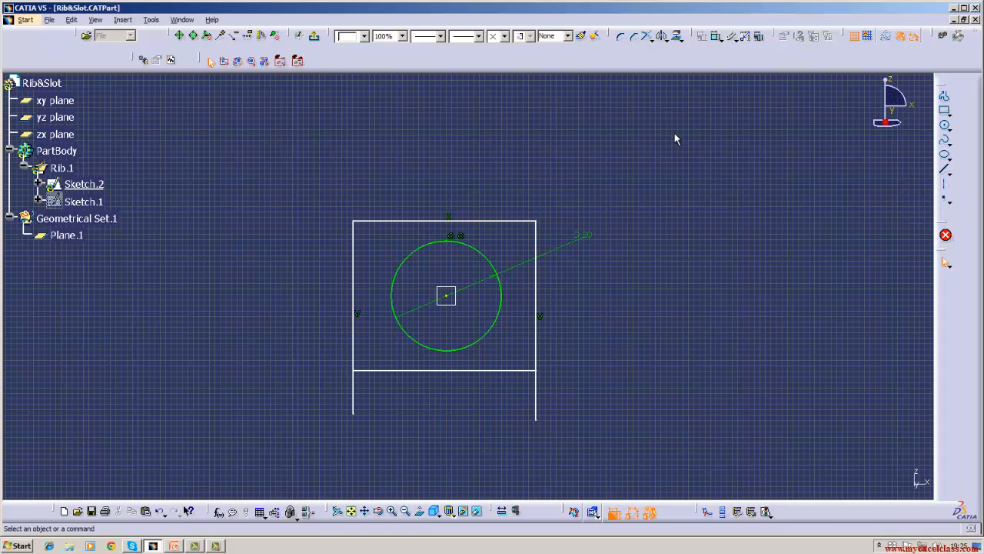
Step: Trim both vertical lines at the lower horizontal line to close the rectangle around the circle
click(646, 35)
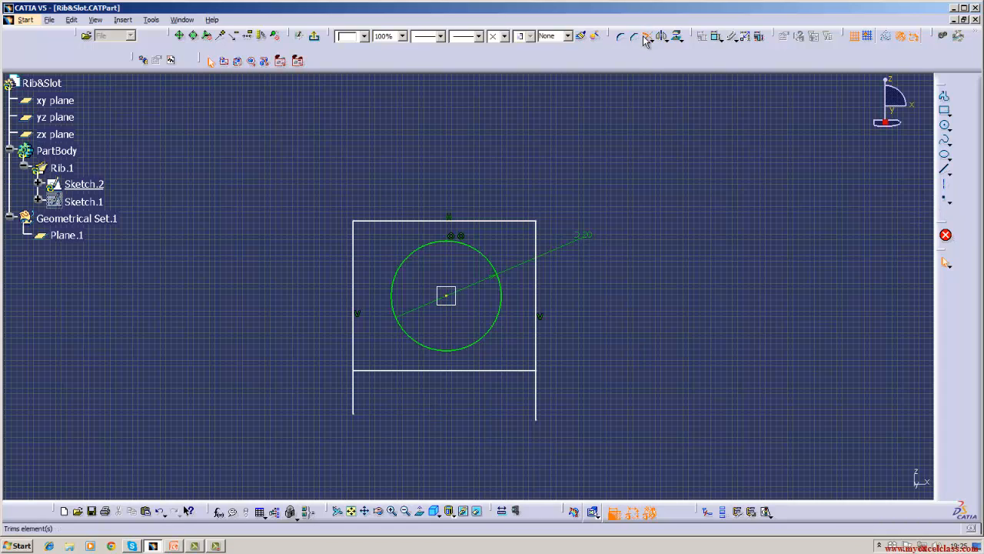
click(519, 372)
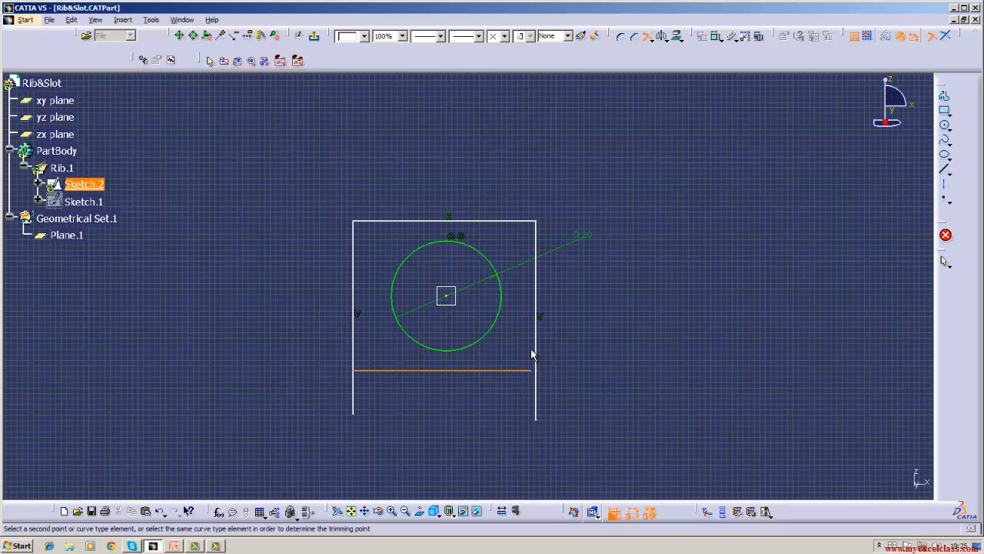
click(536, 285)
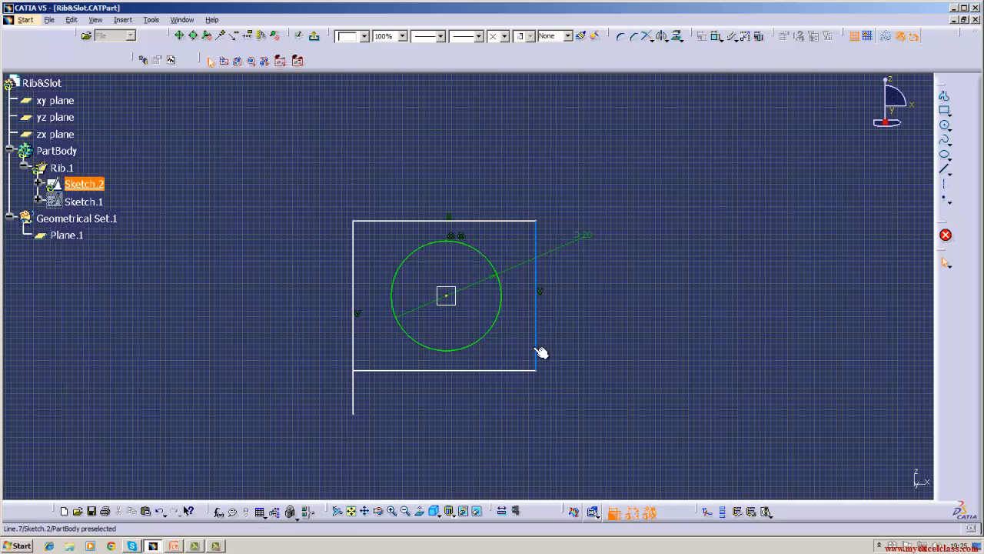
click(646, 36)
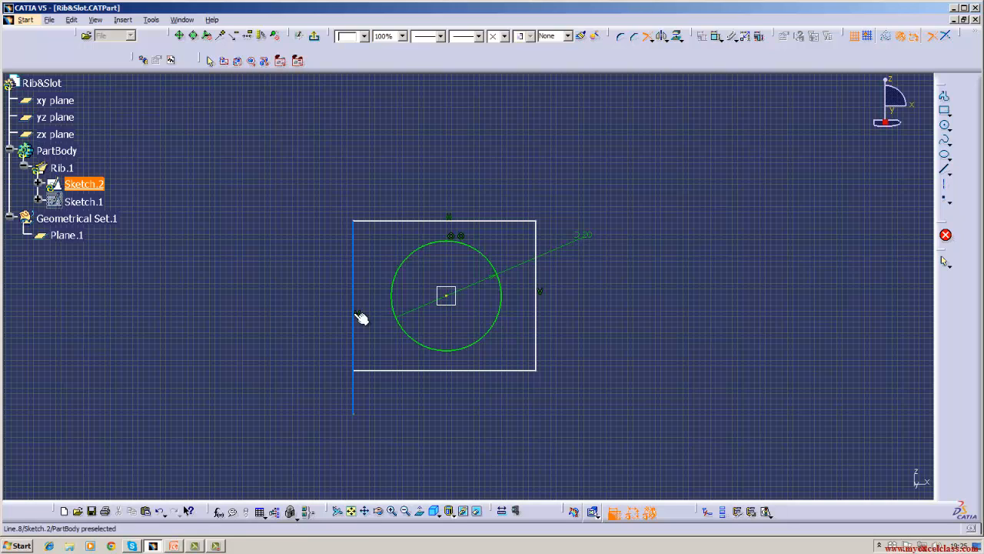
click(360, 316)
click(388, 372)
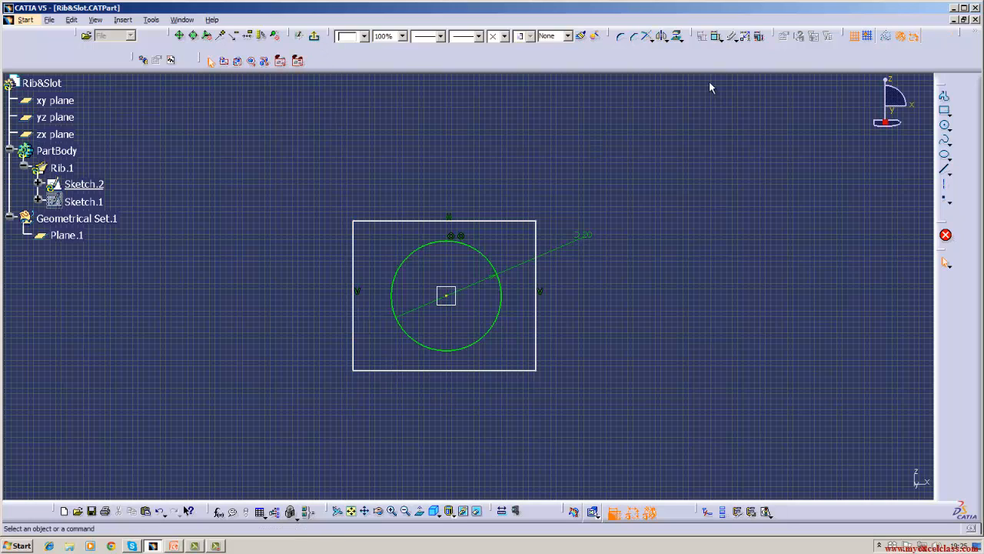
Step: Dimension the length of the rectangle's upper side
click(716, 36)
click(496, 221)
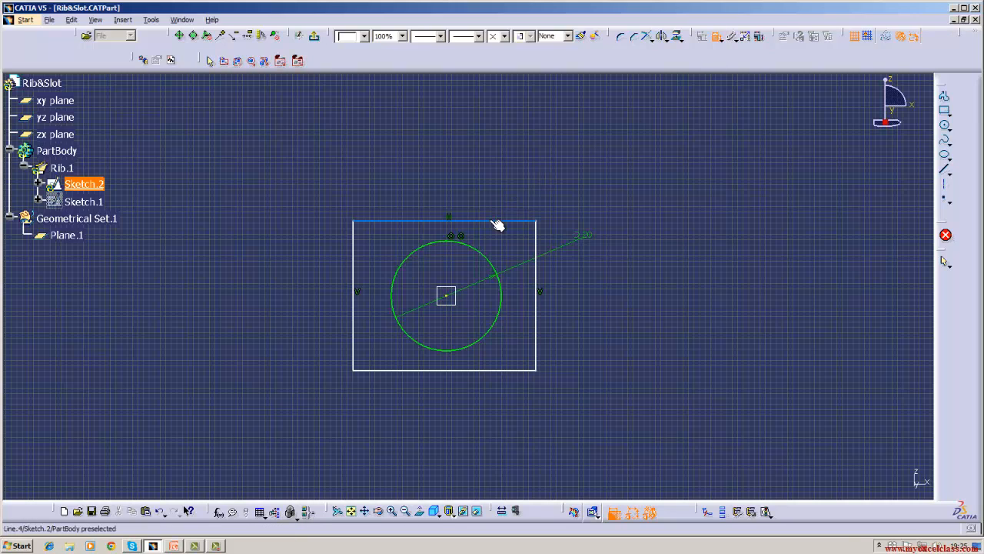
click(476, 186)
click(477, 190)
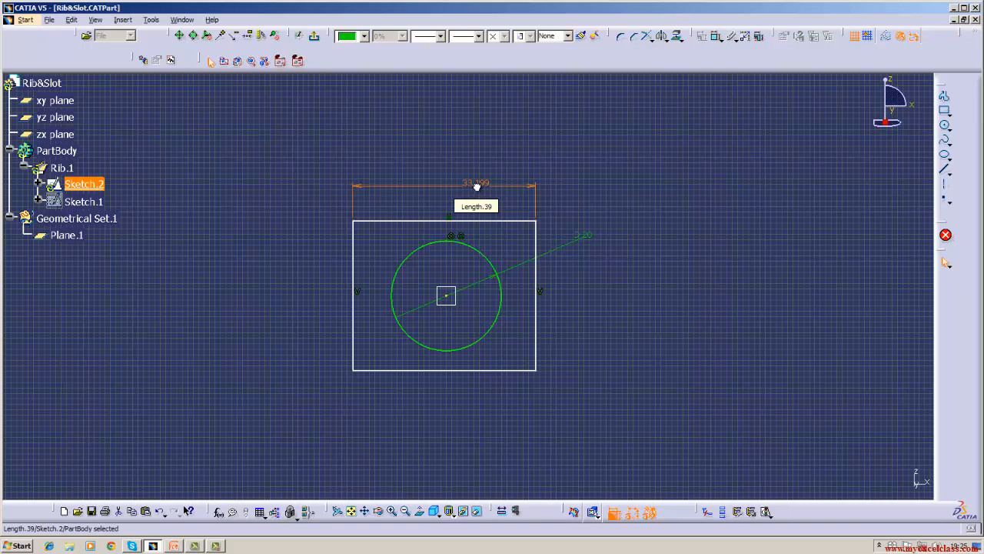
Step: Set the length of the rectangle's upper side to 25 mm
double_click(475, 185)
key(BackSpace)
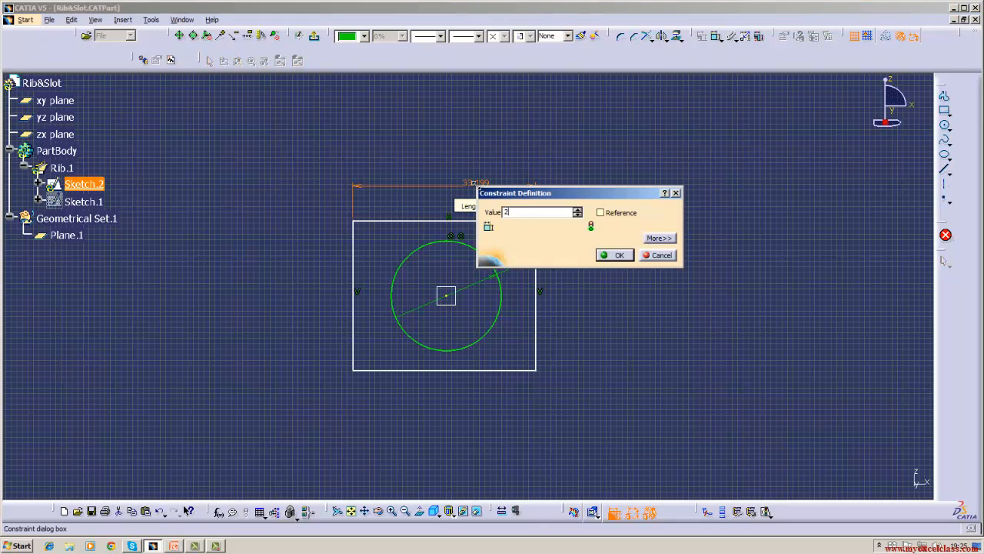
text(25)
key(Return)
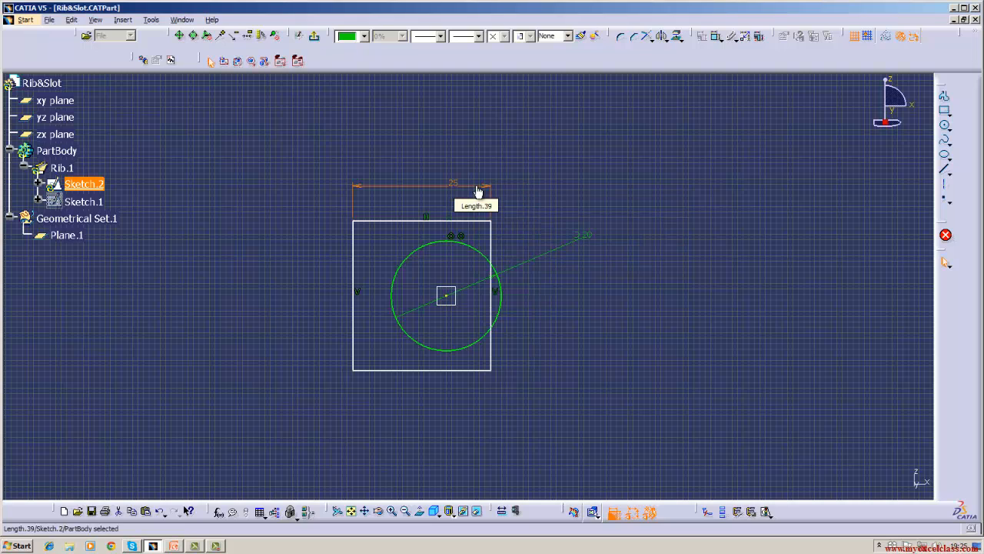
right_click(453, 241)
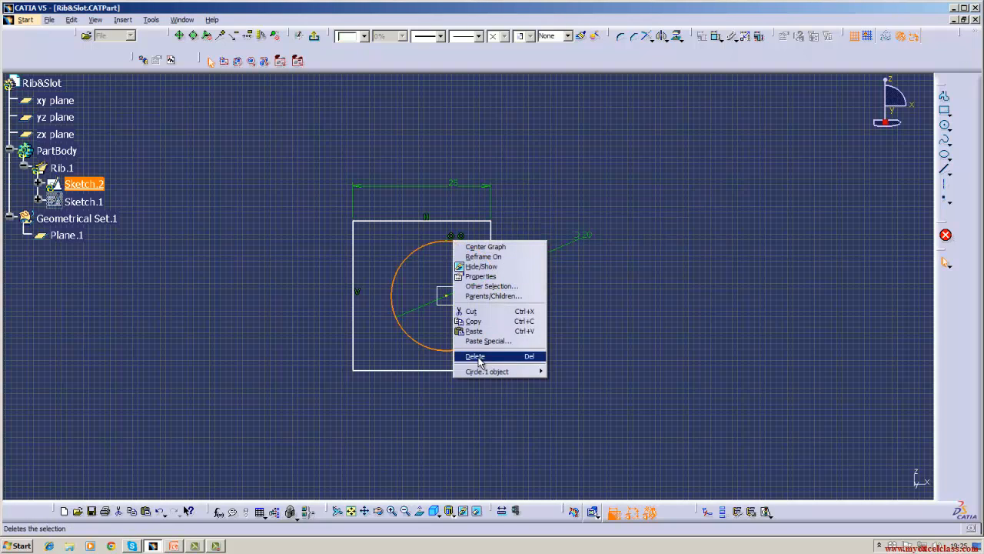
click(507, 356)
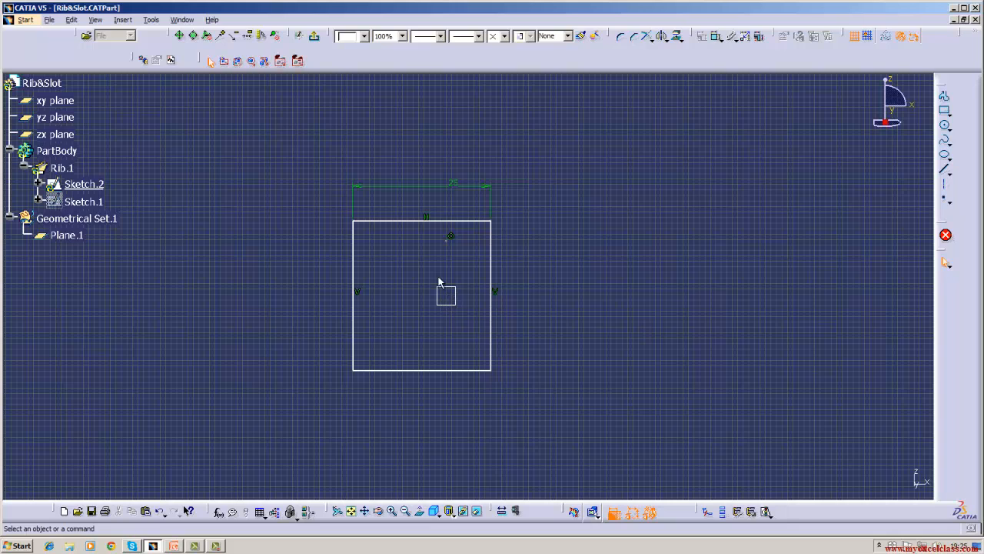
click(70, 19)
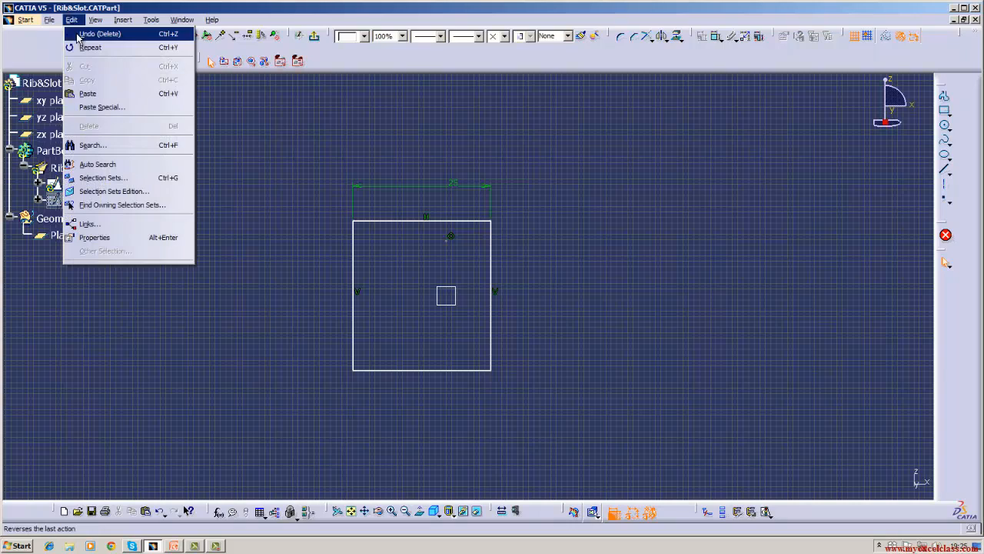
click(97, 33)
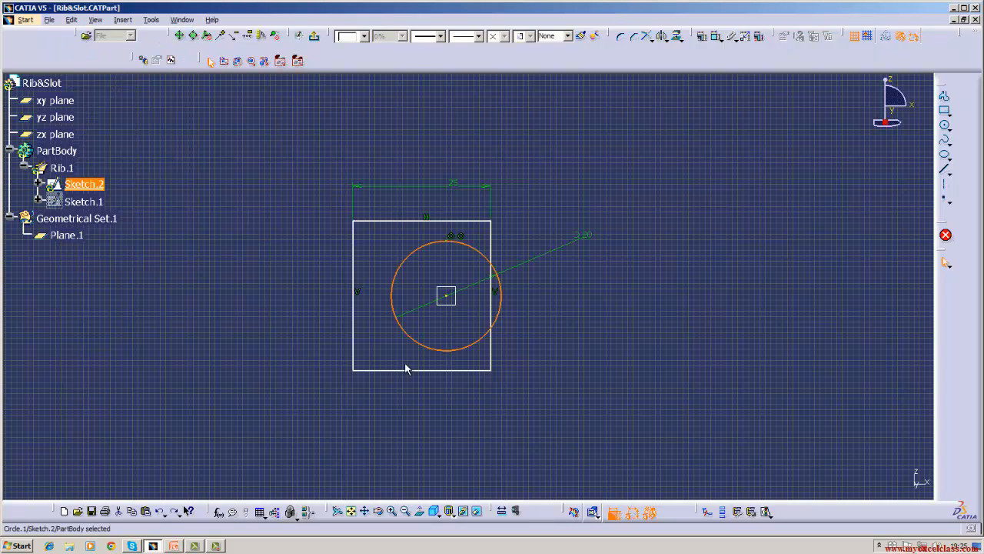
ctrl+click(448, 296)
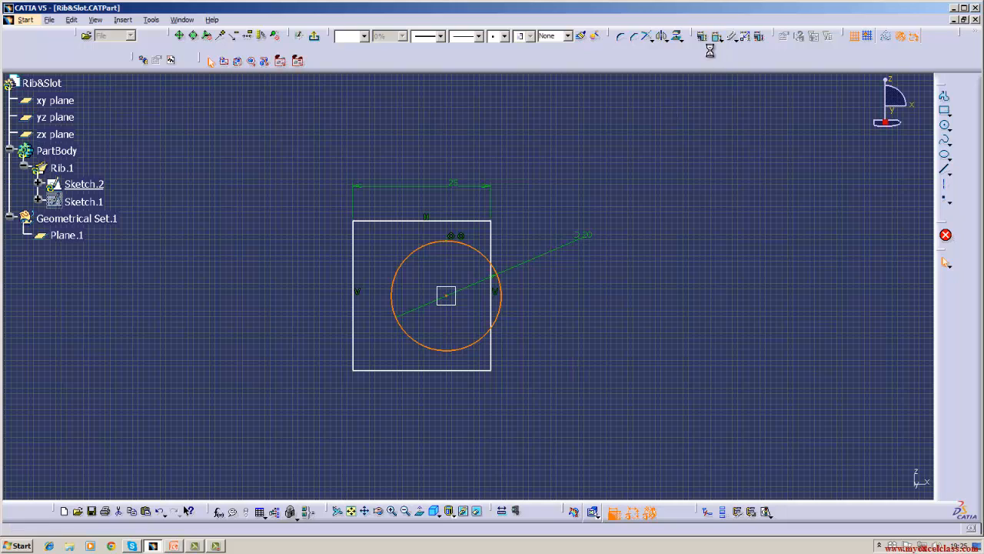
click(715, 35)
click(559, 331)
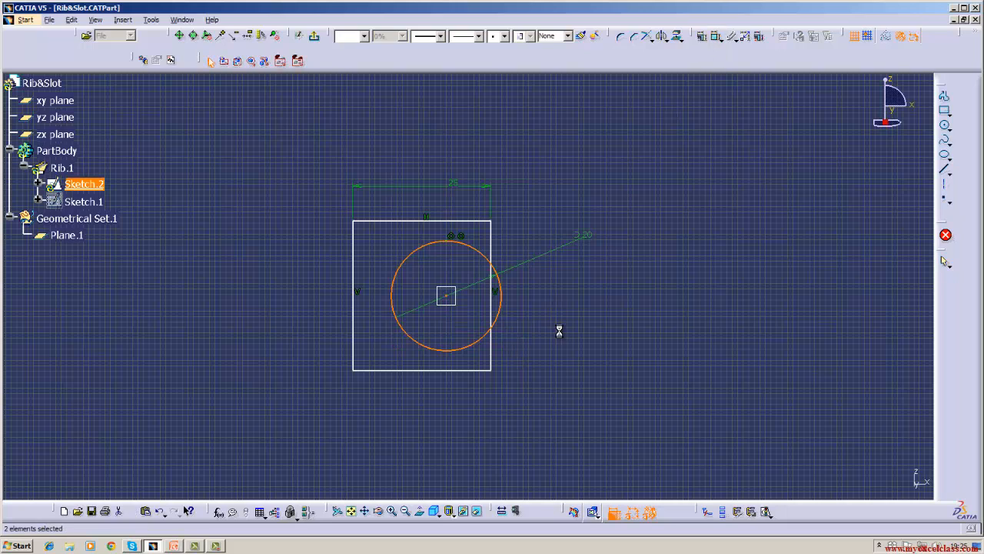
Step: Dimension the horizontal distance from the circle's centre point to the rectangle's right side and set it to 12.5 mm
click(450, 300)
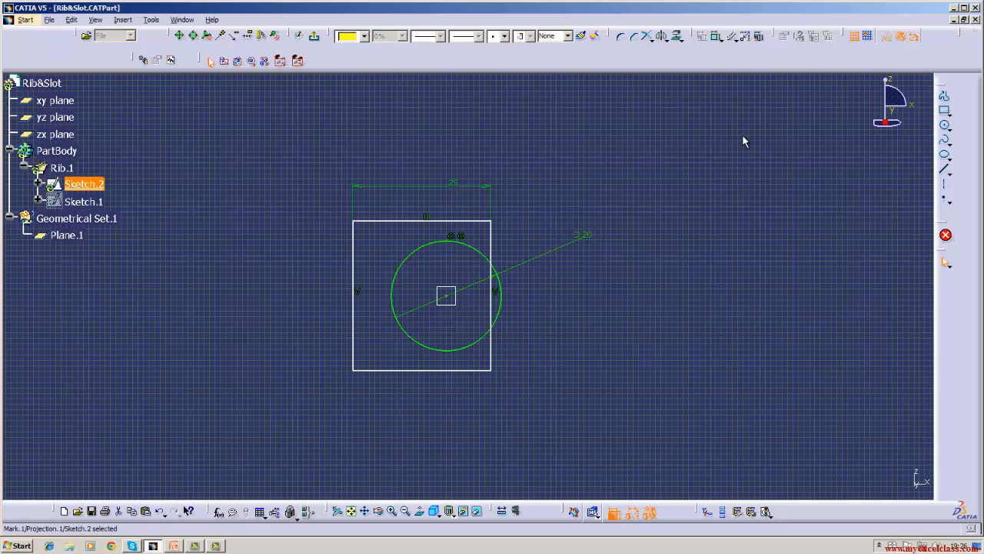
click(715, 38)
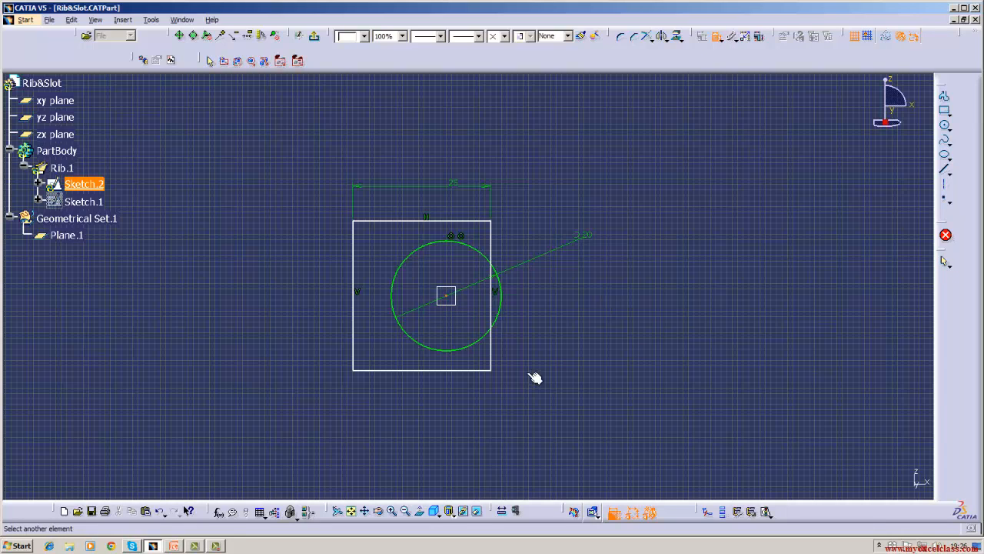
click(496, 363)
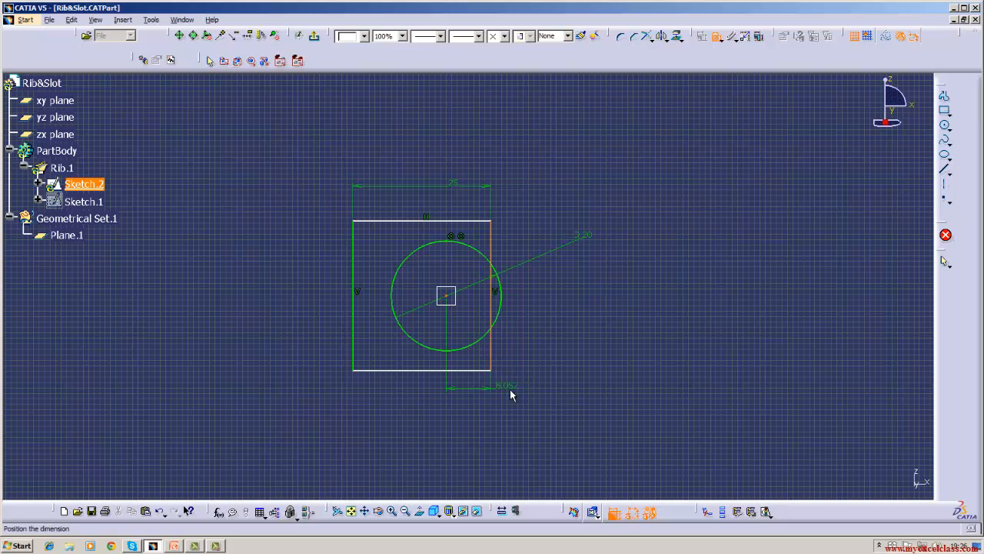
click(588, 396)
double_click(588, 396)
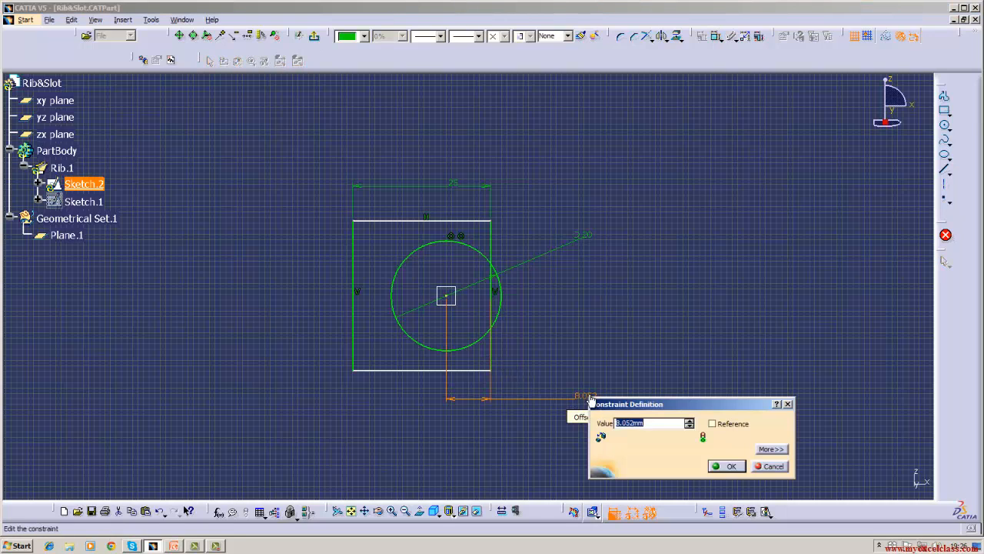
text(12.5)
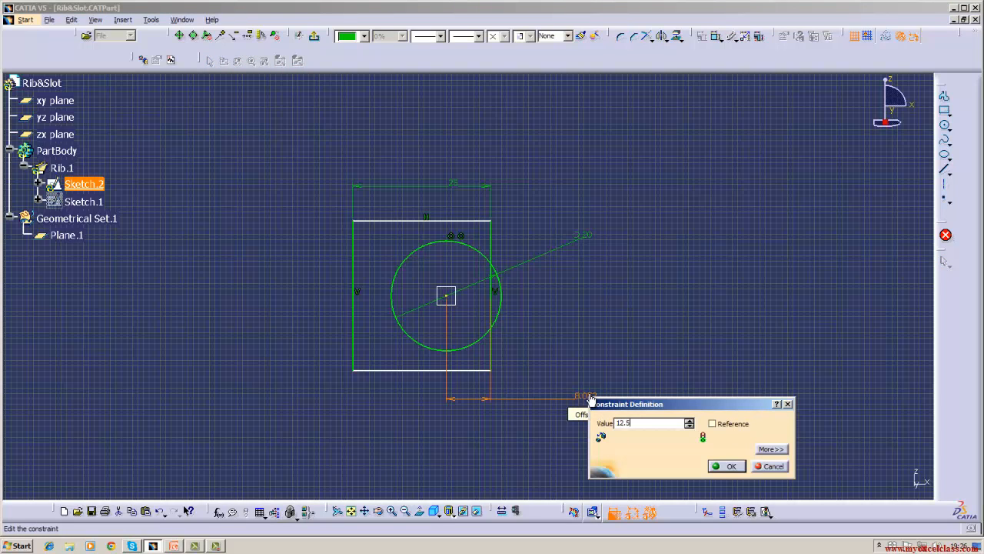
key(Return)
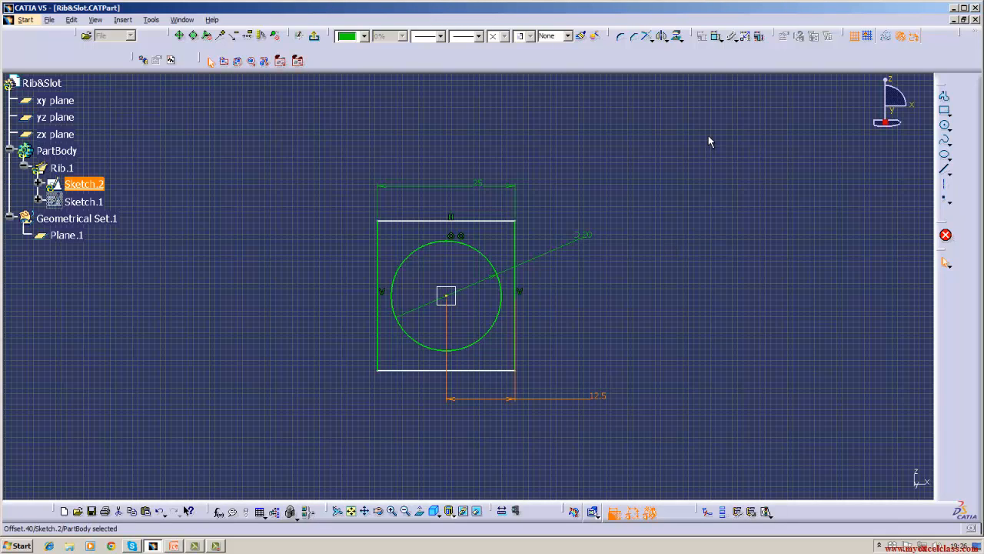
Step: Dimension the vertical distance from the circle's centre point to the rectangle's upper side and set it to 12.5 mm
click(448, 296)
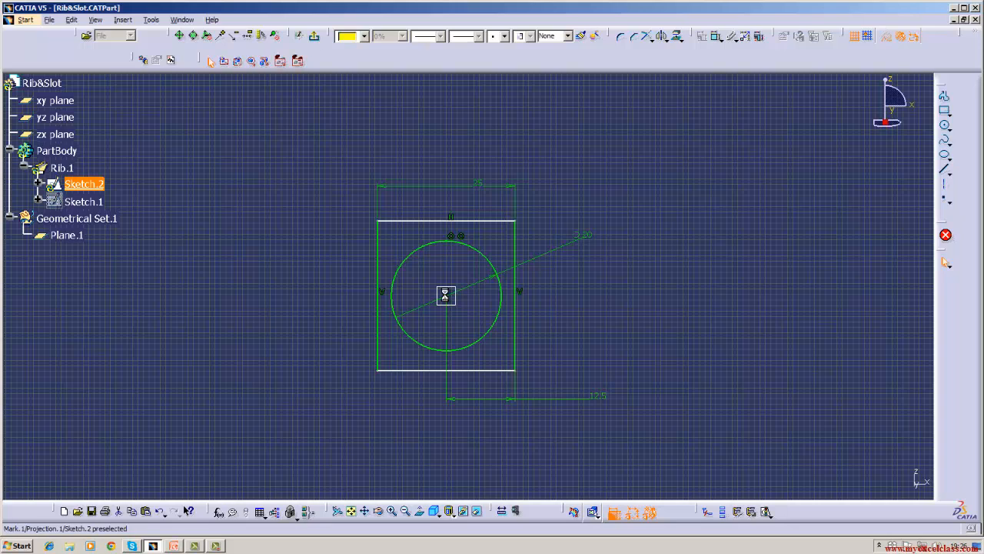
click(716, 38)
click(475, 223)
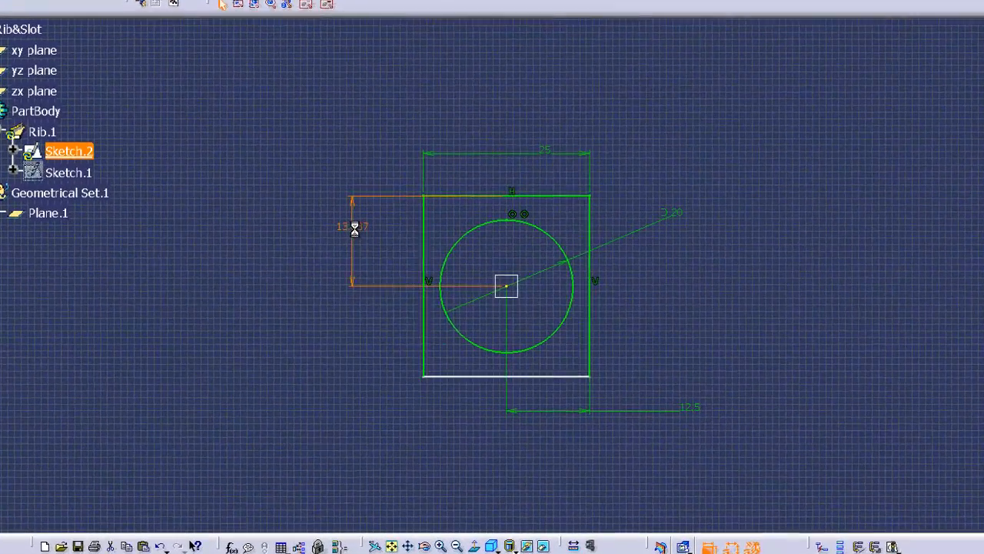
double_click(354, 228)
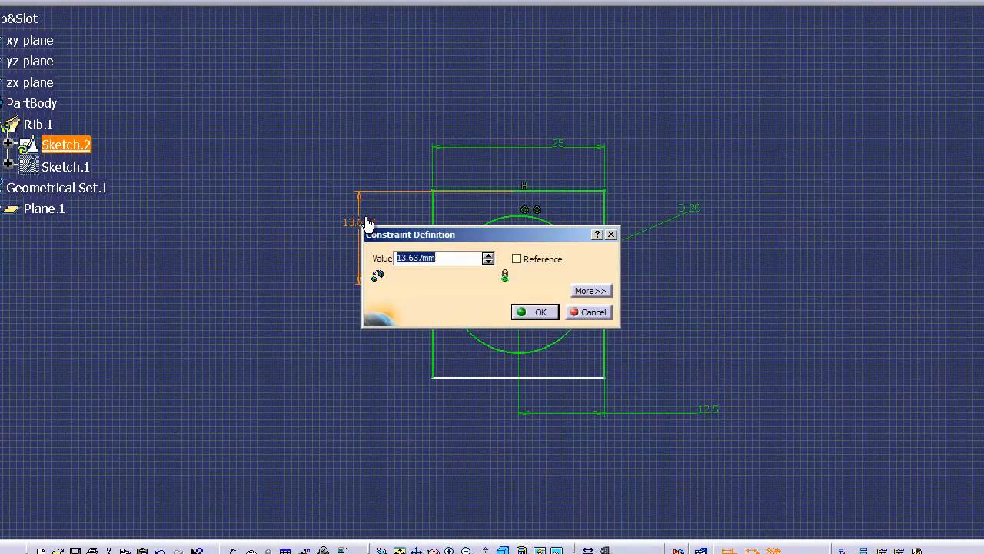
text(12.5)
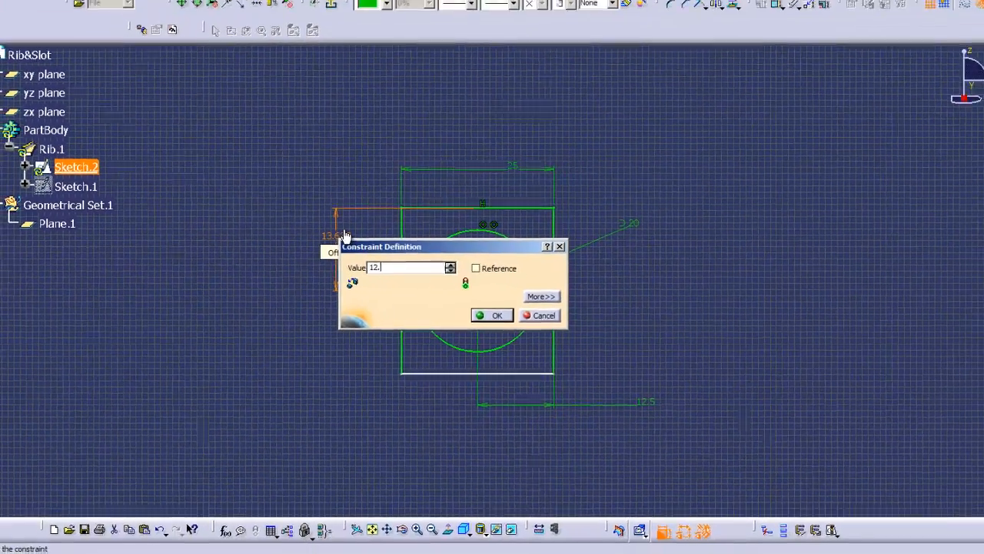
key(Return)
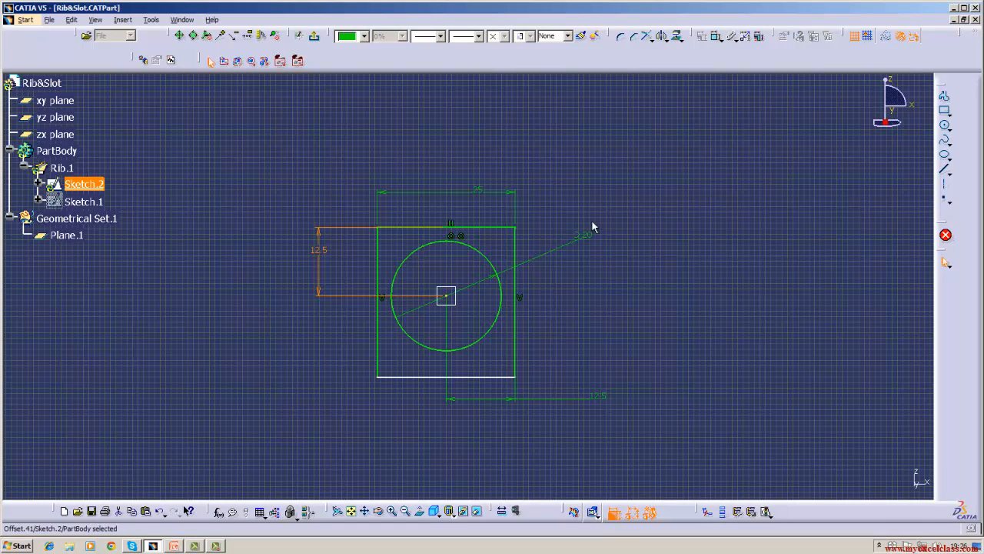
Step: Dimension the length of the rectangle's right side and set it to 25 mm
click(716, 37)
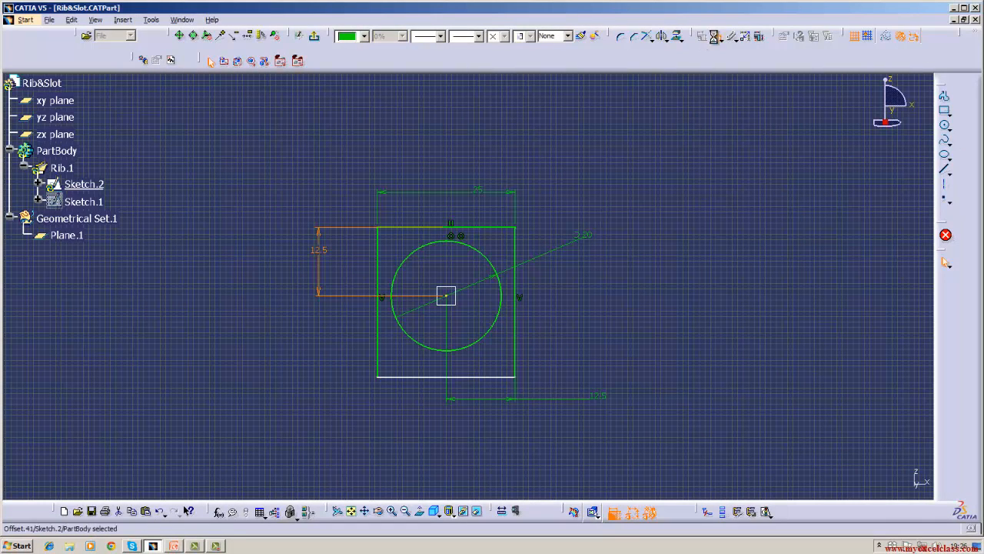
click(523, 311)
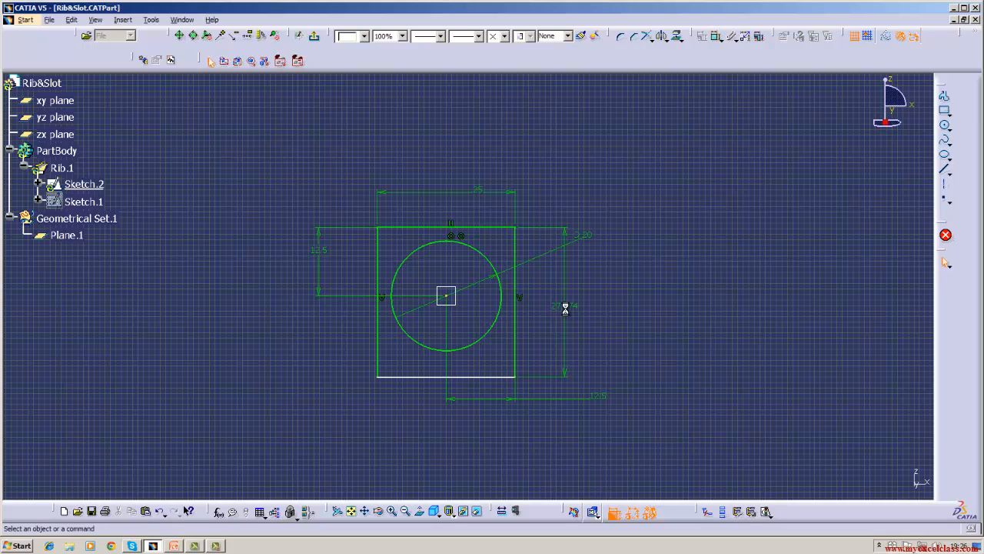
click(568, 312)
double_click(567, 304)
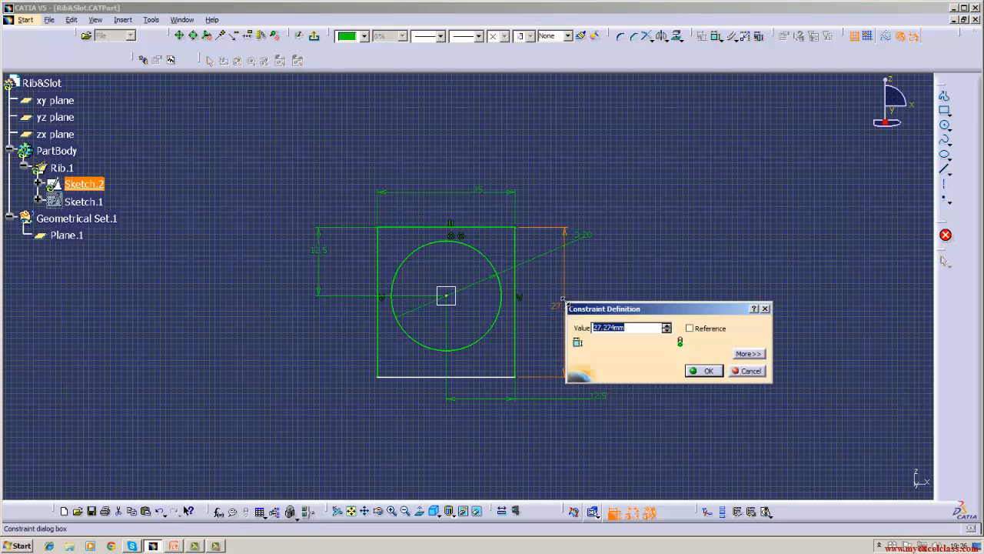
key(BackSpace)
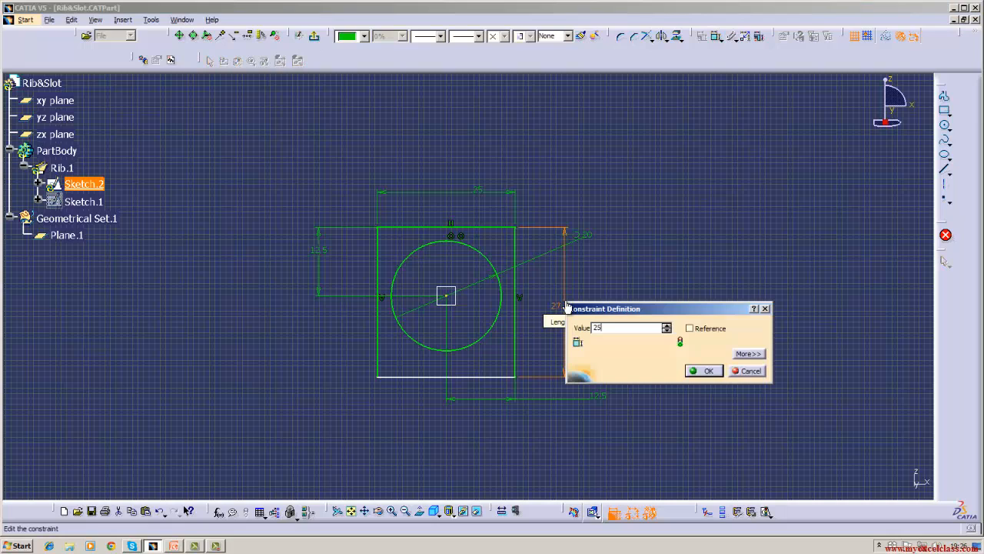
text(25)
key(Return)
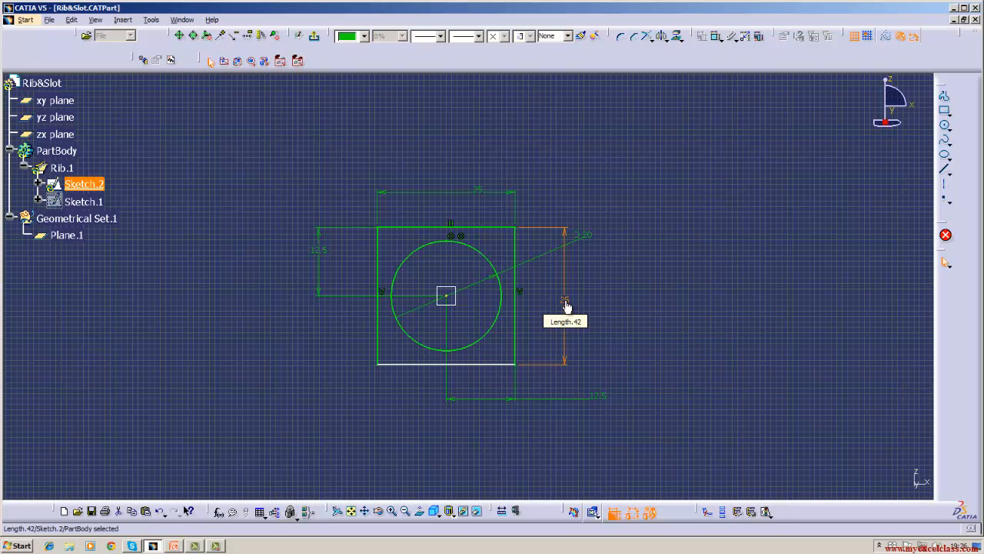
Step: Delete the 20 mm circle from the profile sketch and update the rib with the square profile
right_click(485, 255)
click(496, 367)
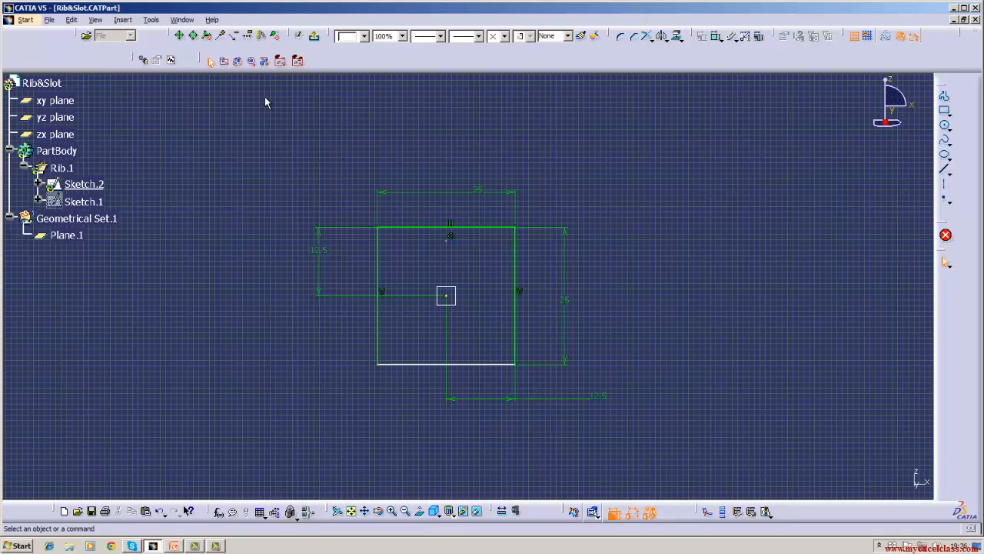
click(313, 35)
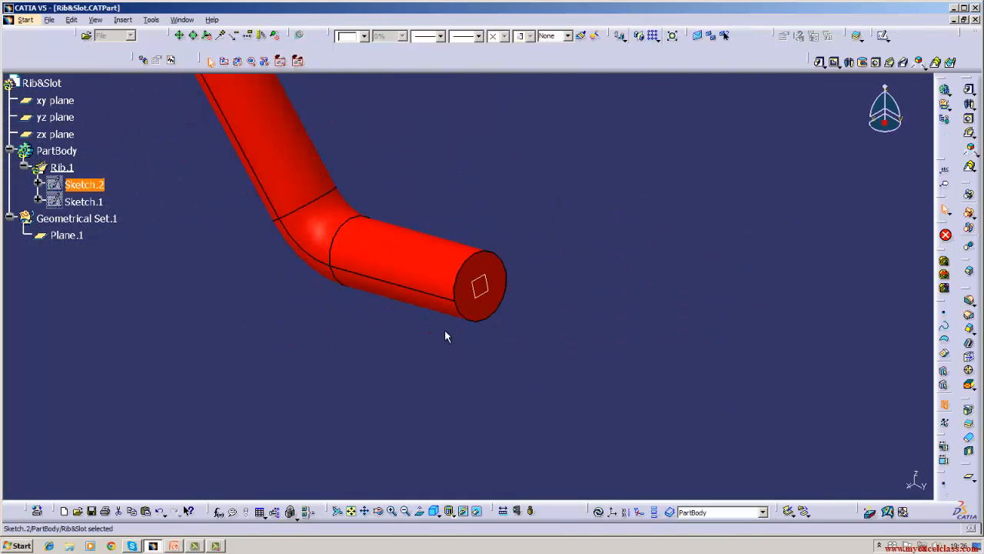
click(599, 512)
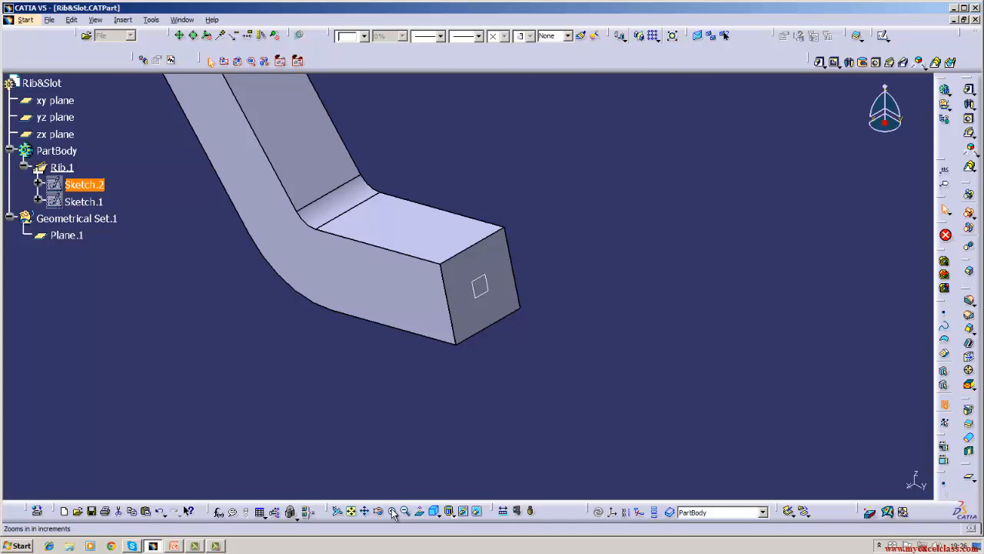
Step: Shell the square rib with a 1 mm inside thickness, removing both of its end faces
click(275, 512)
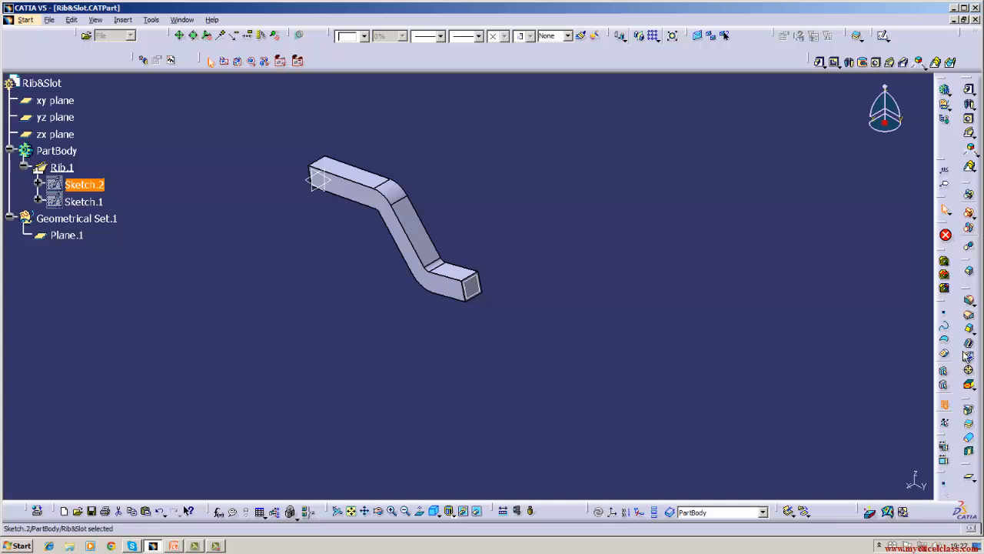
click(966, 348)
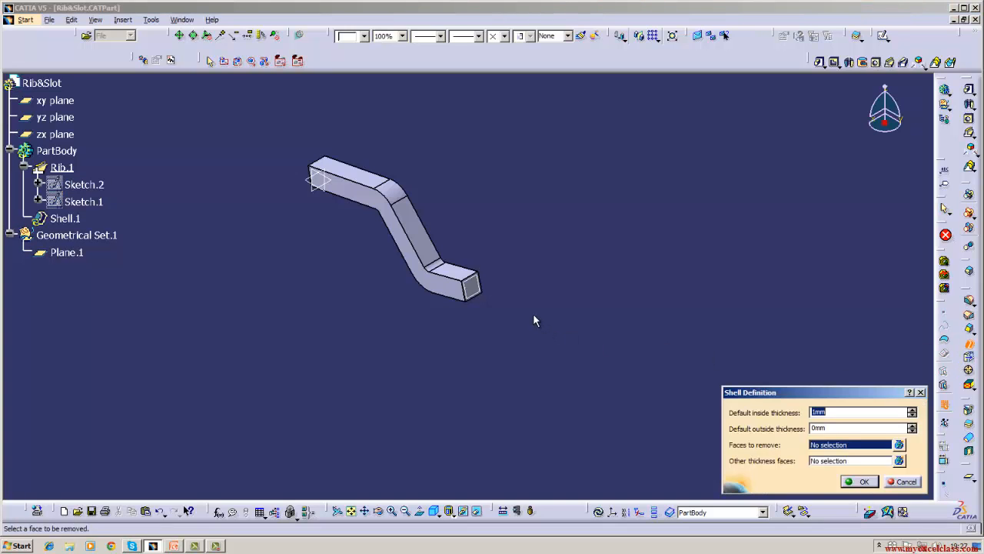
click(475, 286)
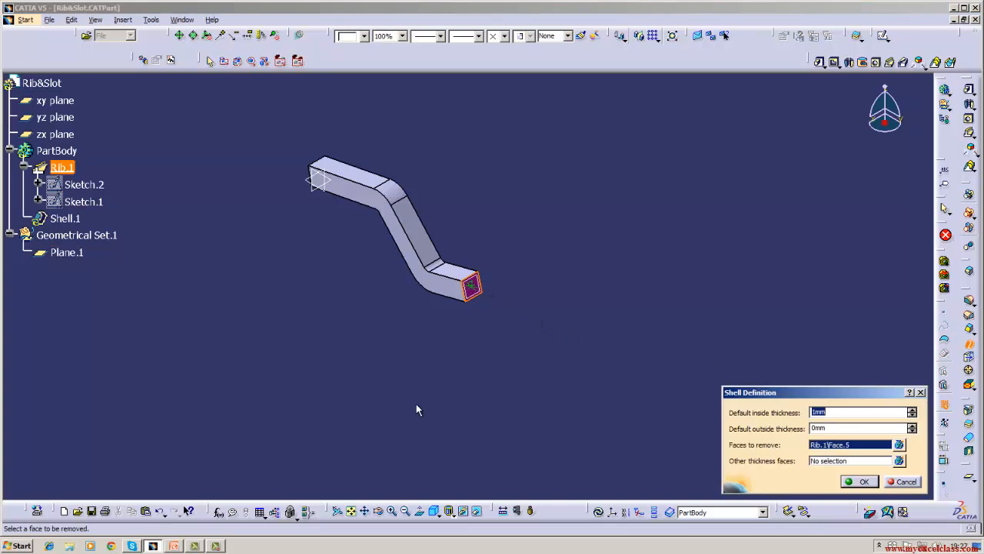
click(378, 511)
drag(431, 369, 644, 305)
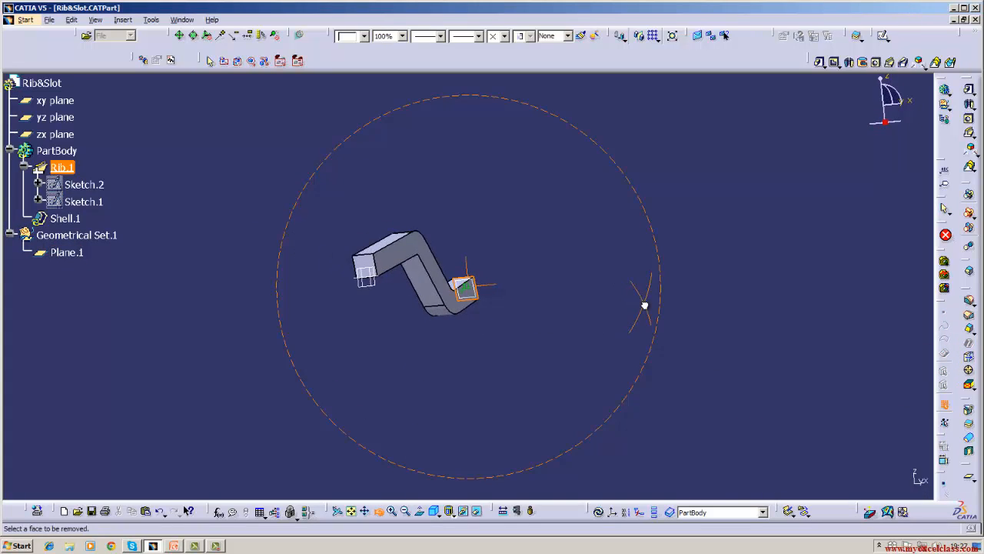
click(368, 263)
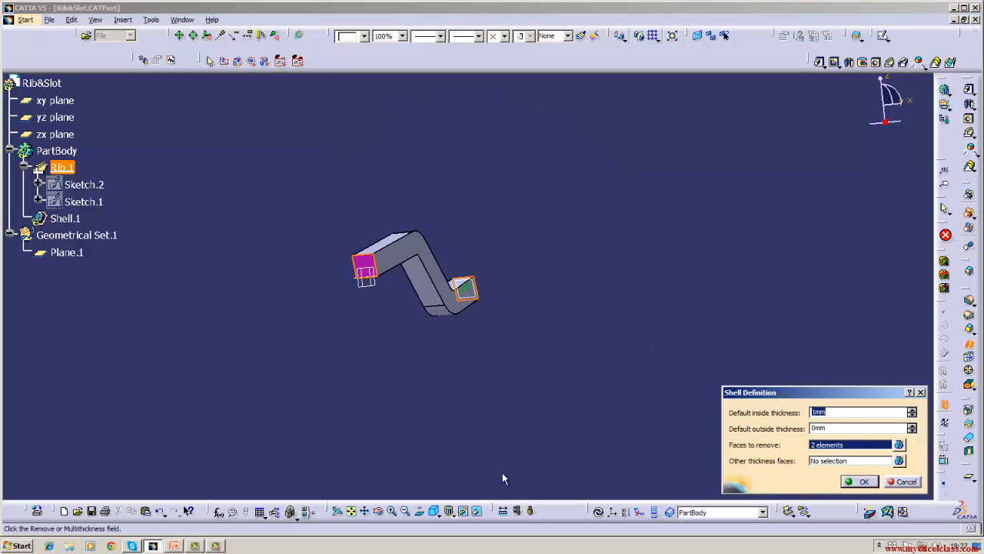
click(861, 482)
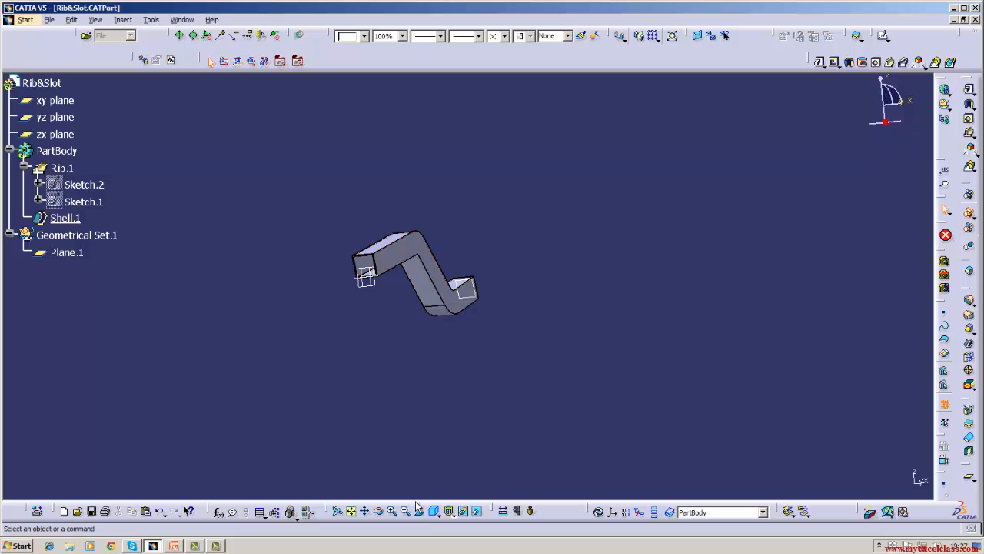
click(378, 511)
drag(374, 380, 261, 362)
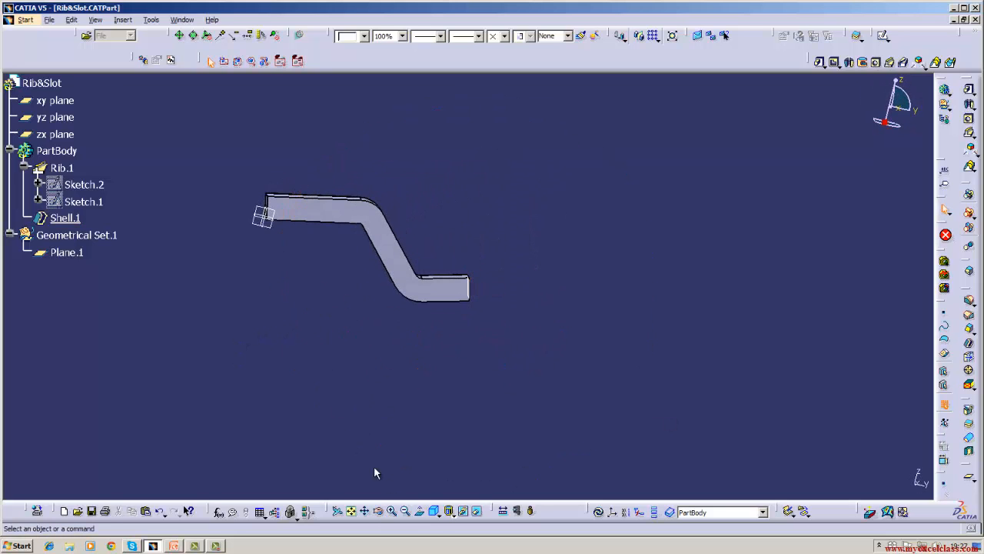
click(435, 511)
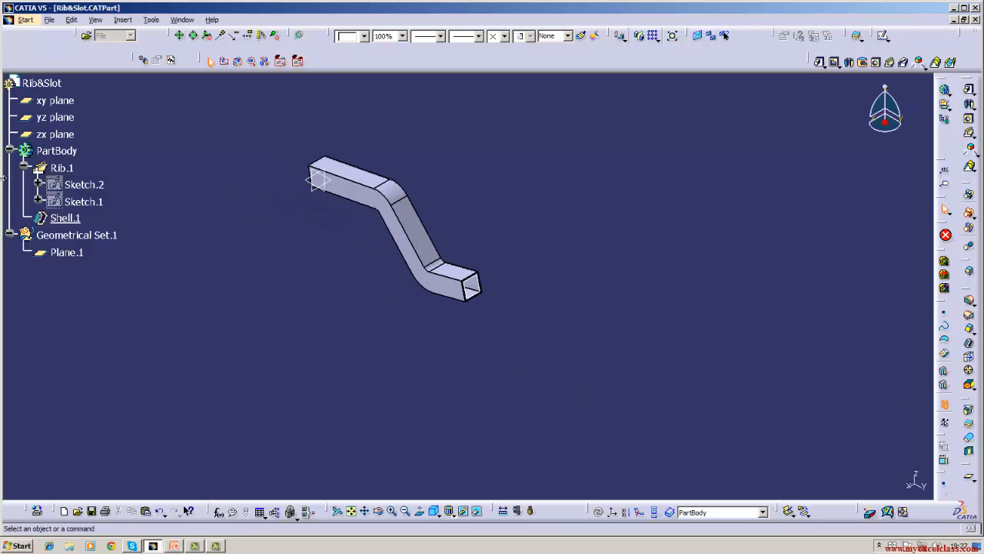
Step: Delete the shell feature from the rib and show the hidden path sketch Sketch.1
right_click(72, 217)
click(258, 262)
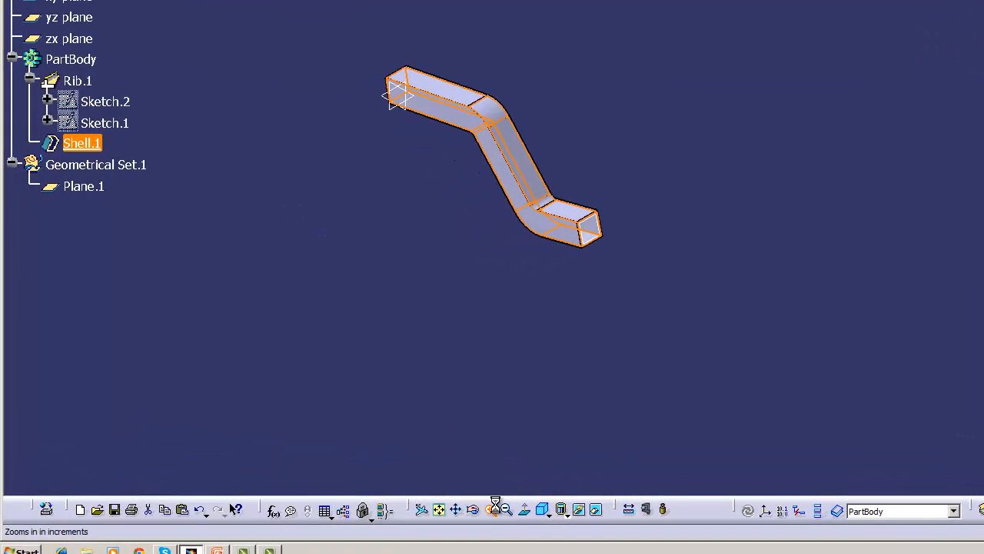
click(493, 507)
middle_drag(386, 315, 466, 416)
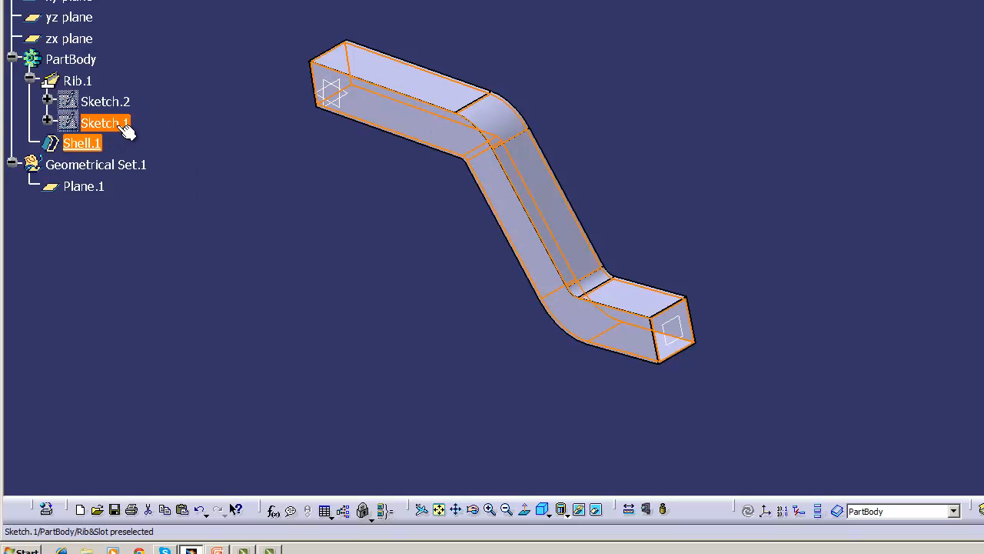
right_click(89, 145)
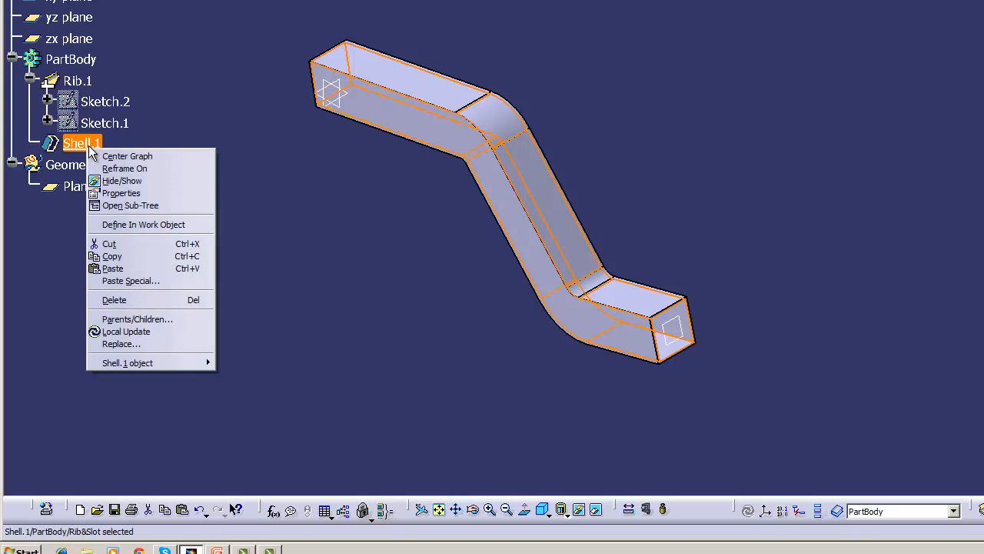
click(180, 300)
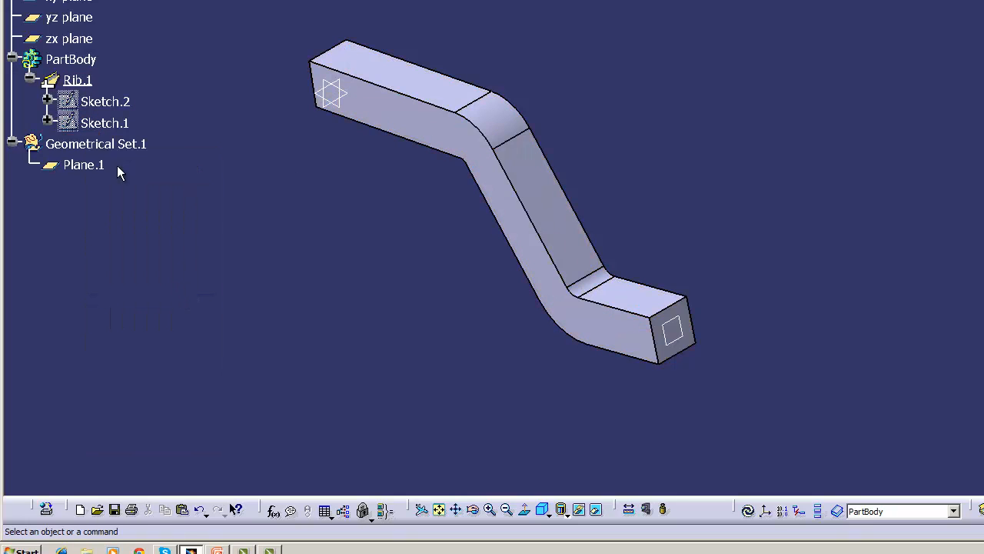
right_click(123, 126)
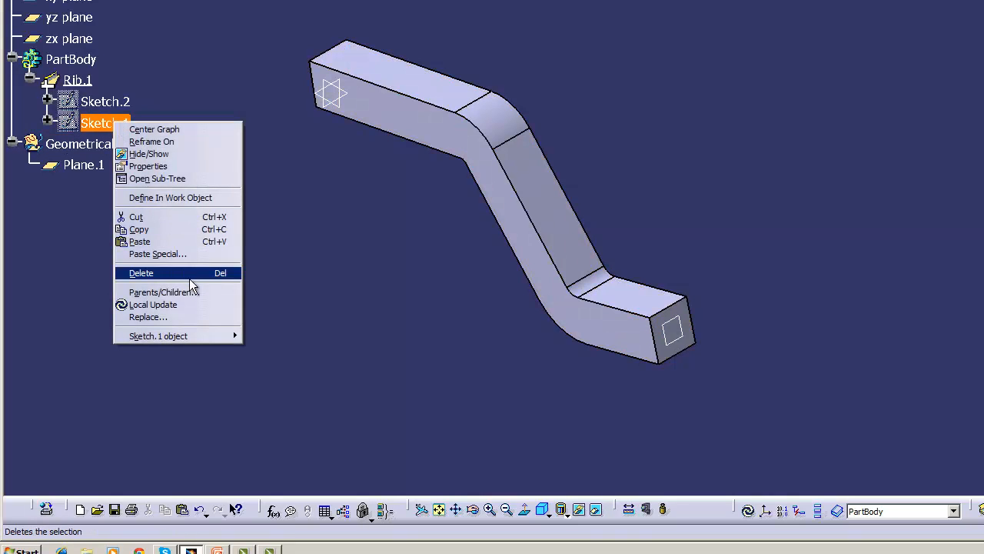
click(150, 154)
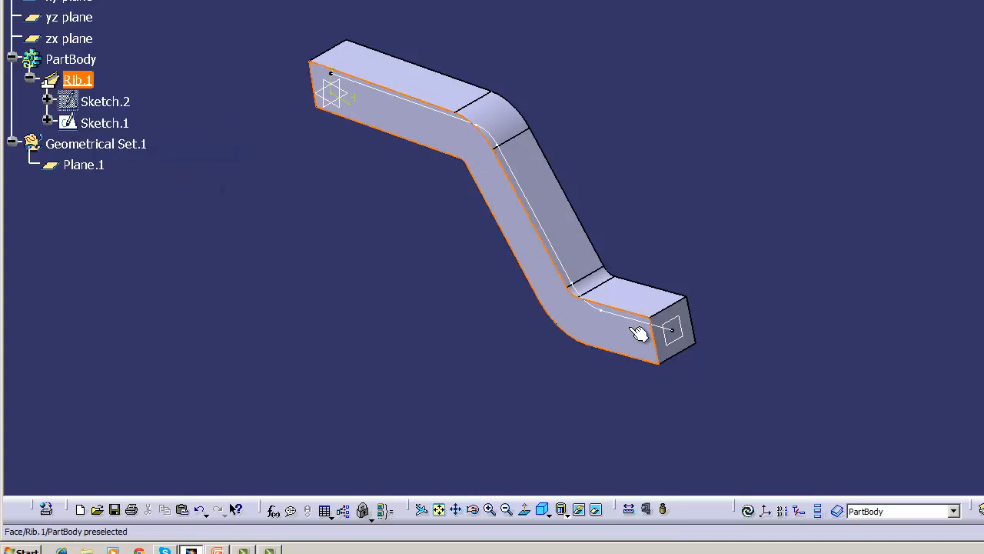
Step: Delete all geometry and constraints of the square profile in Sketch.2 and leave the sketch
double_click(106, 101)
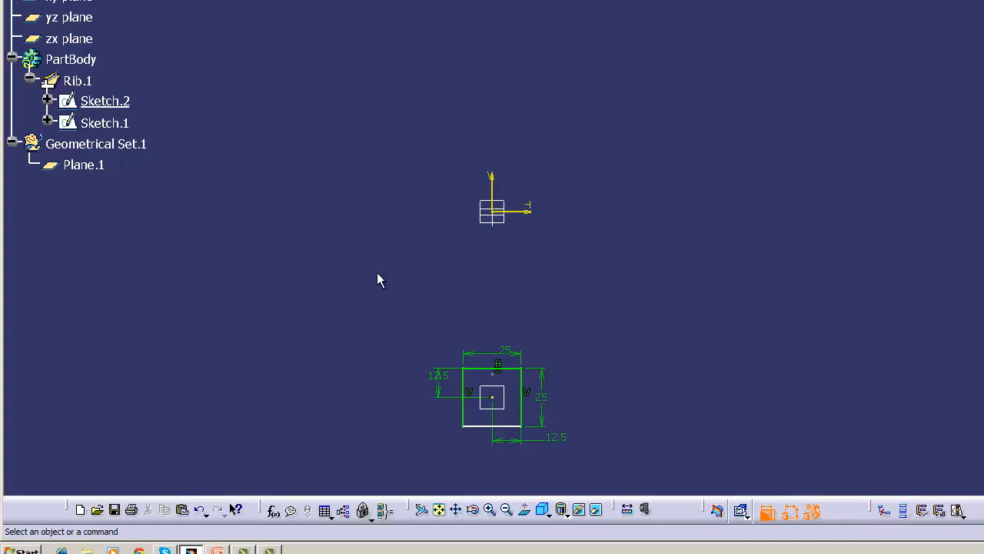
mouse_move(397, 330)
mouse_down()
mouse_move(562, 492)
mouse_move(625, 496)
mouse_up()
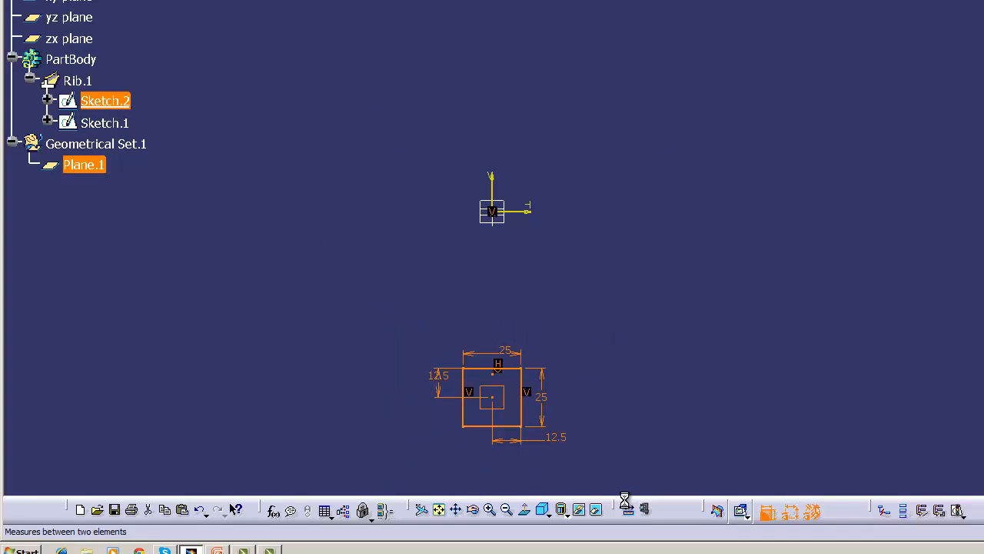
click(91, 0)
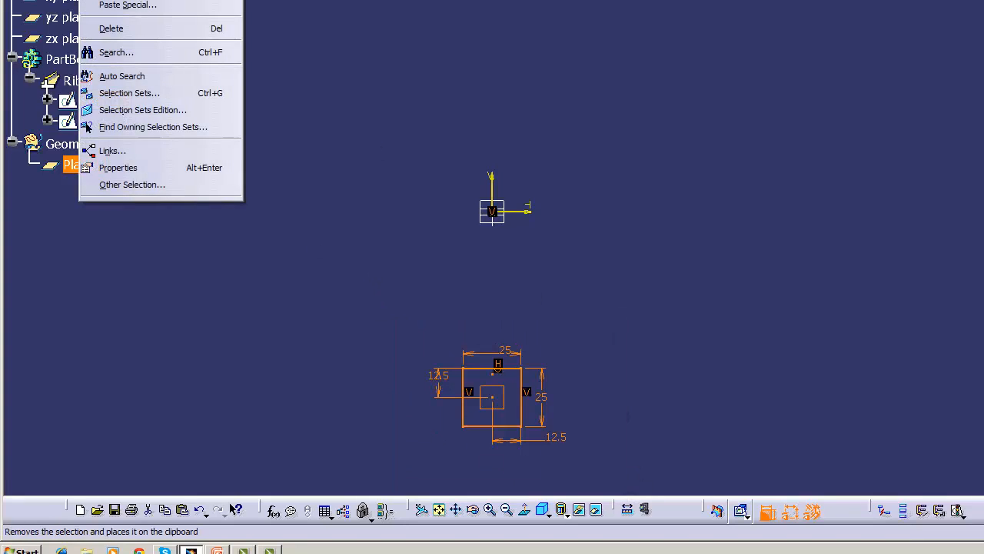
click(134, 31)
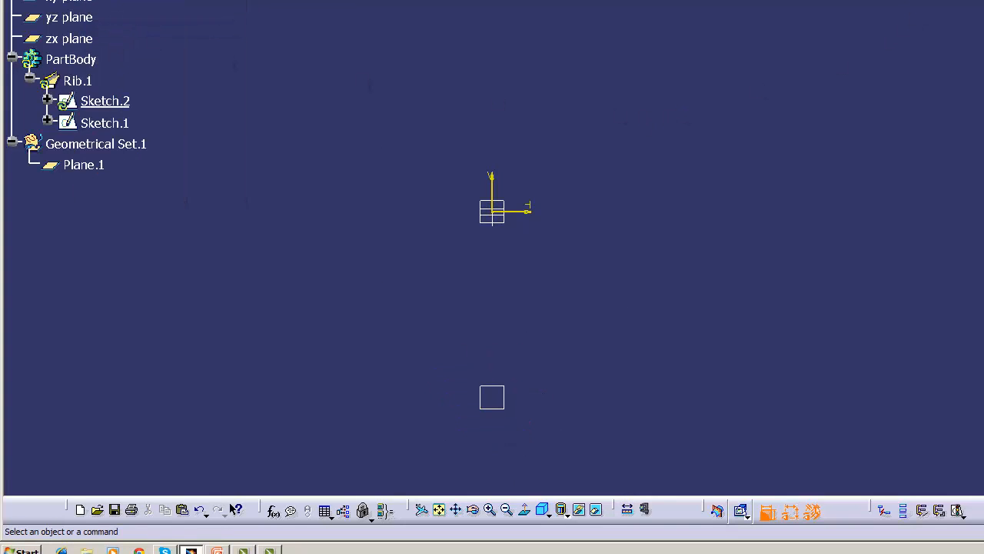
click(327, 29)
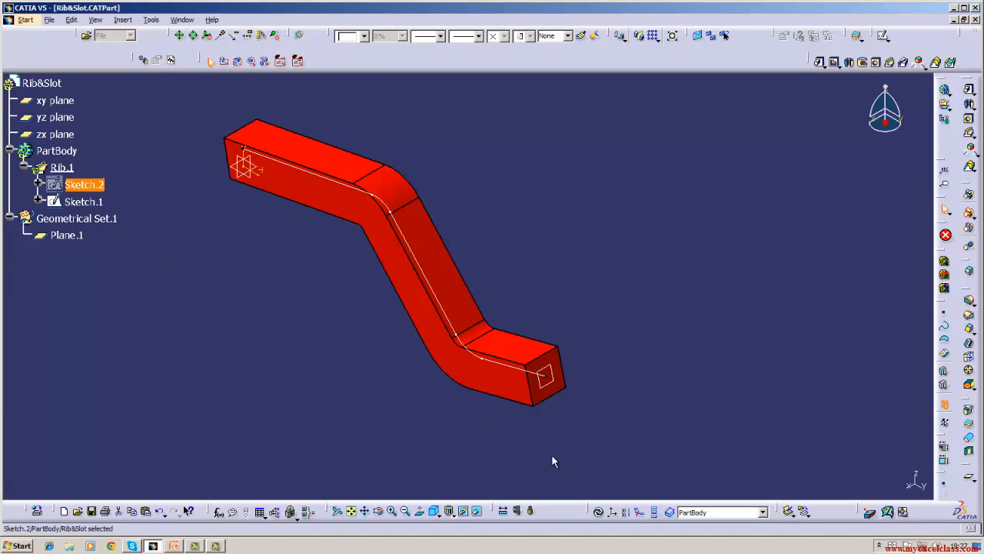
Step: Update the part and delete Rib.1, keeping its children and aggregated sketches
click(598, 511)
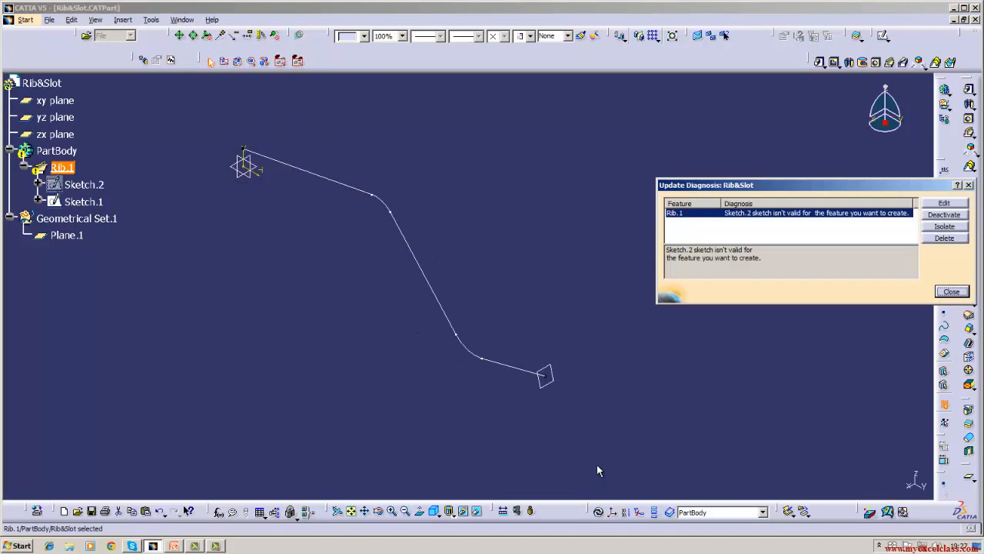
click(944, 238)
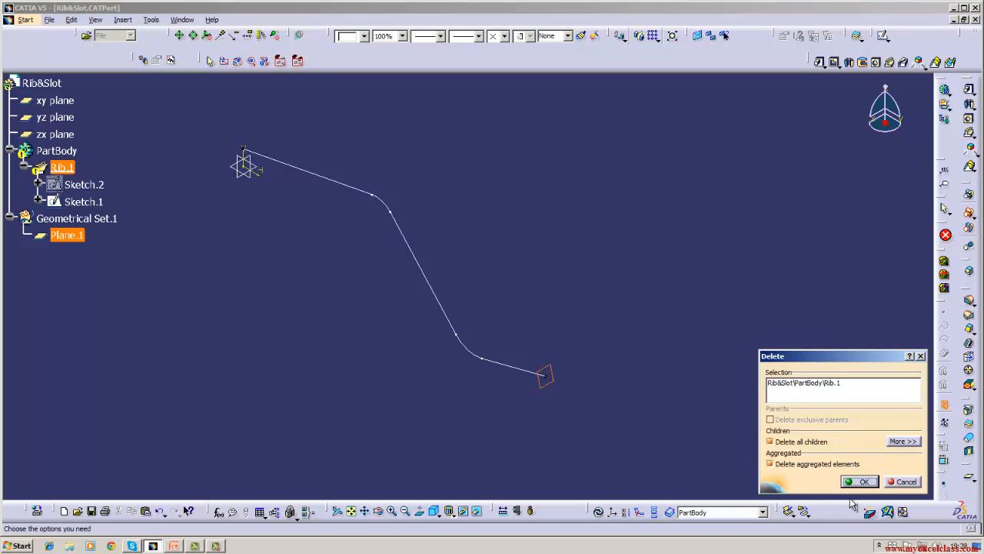
click(804, 465)
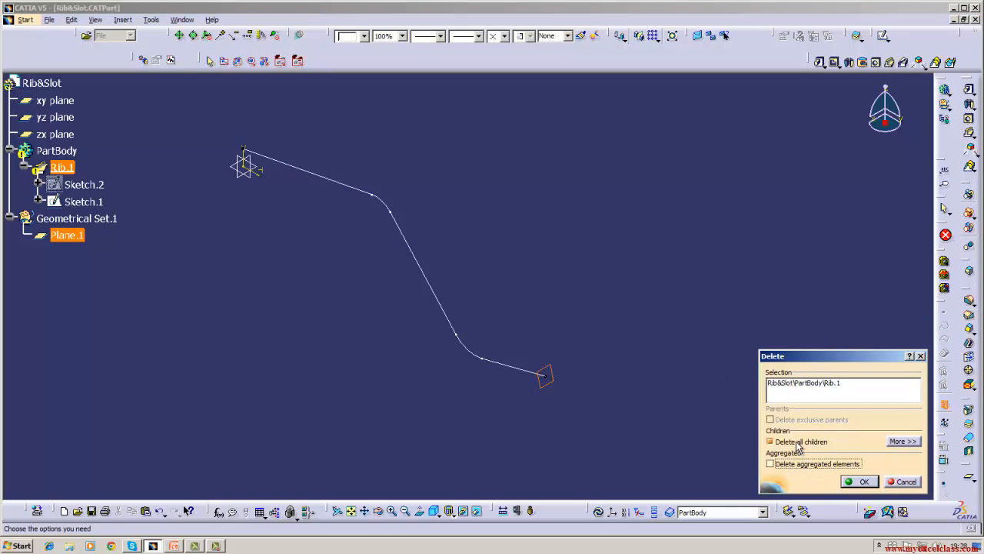
click(799, 441)
click(863, 482)
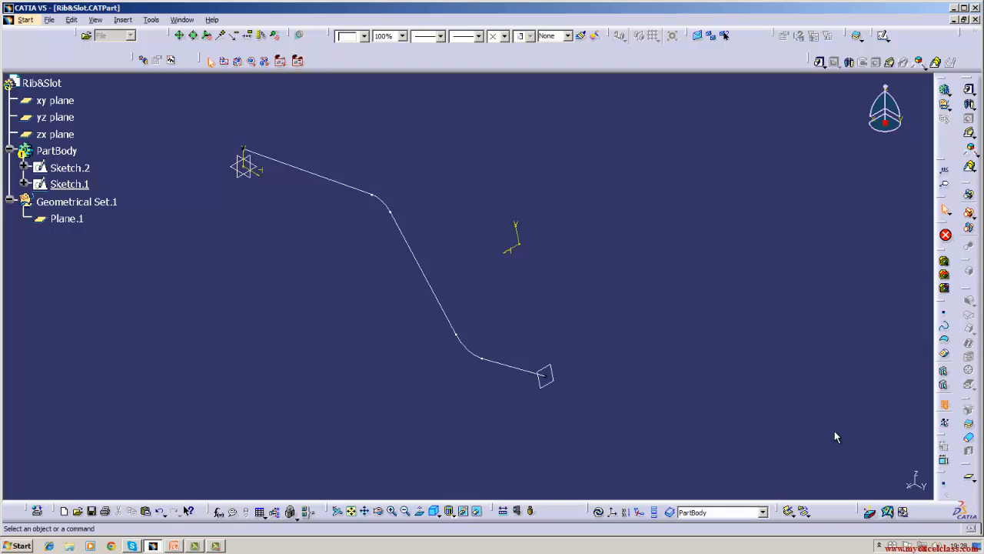
click(545, 384)
right_click(546, 387)
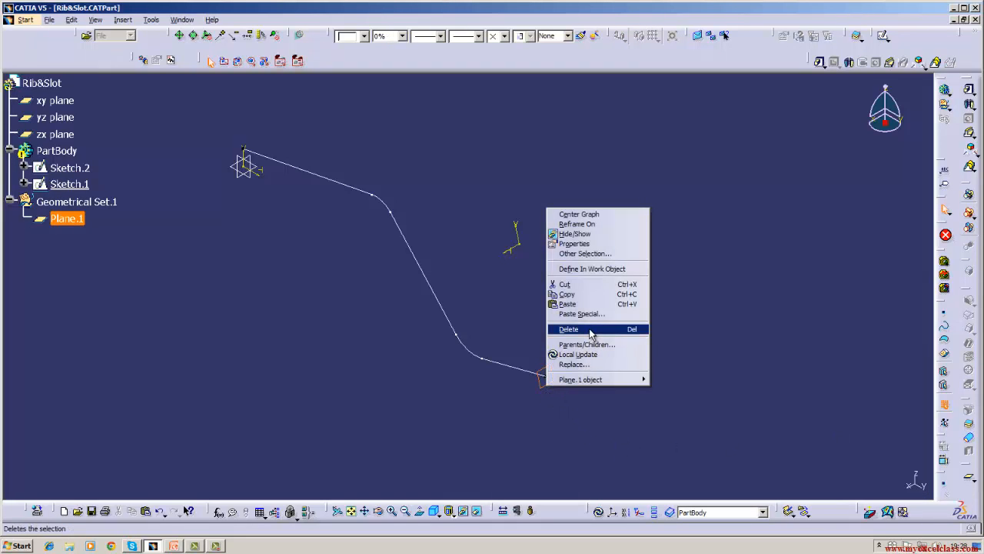
click(727, 348)
click(530, 409)
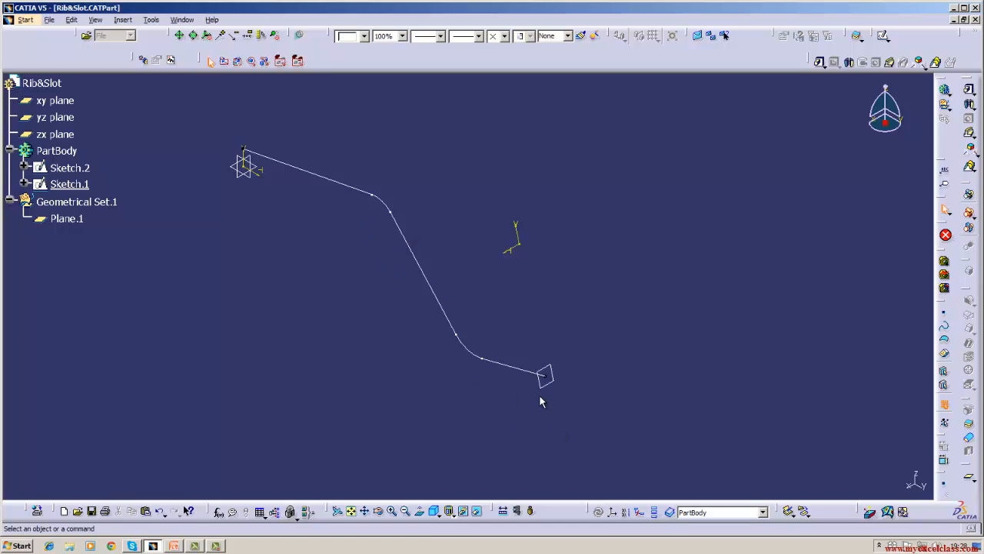
Step: Start a sketch on Plane.1 and draw a circle about 18 mm in diameter beside the path's end point
click(544, 390)
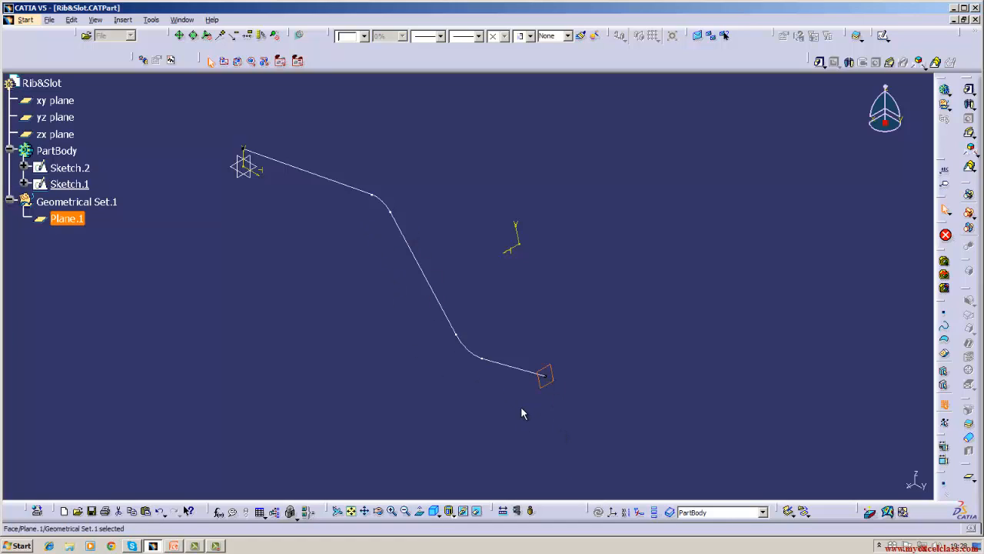
click(883, 35)
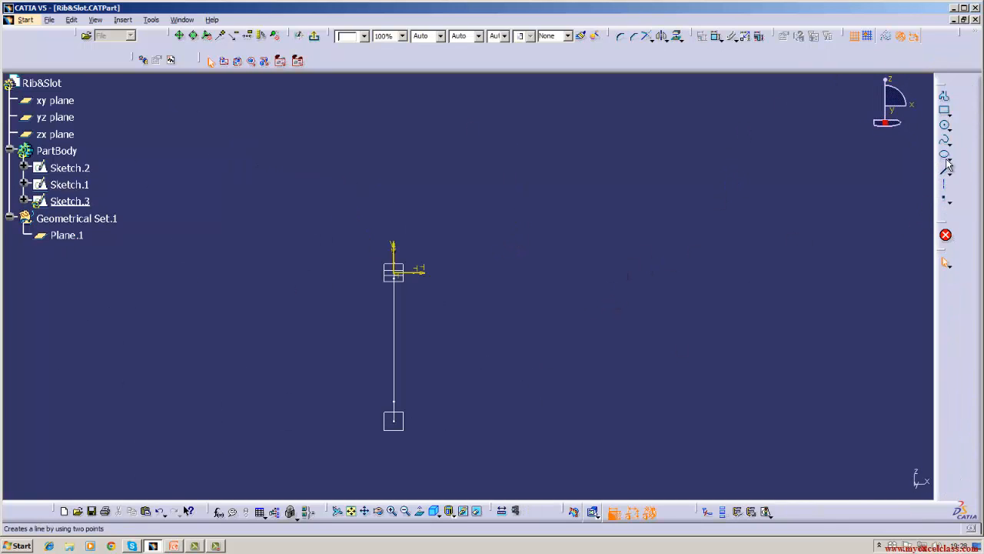
click(941, 128)
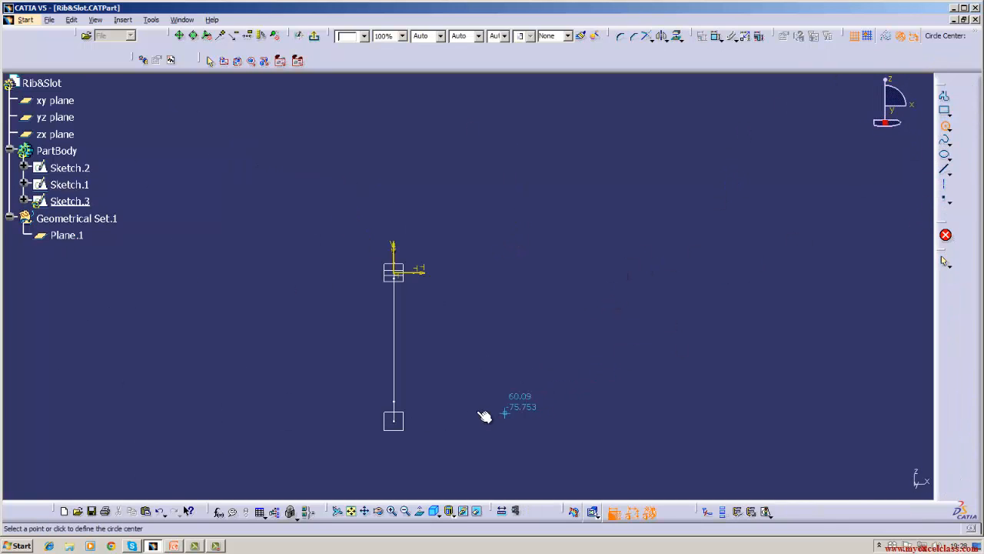
click(432, 418)
click(430, 434)
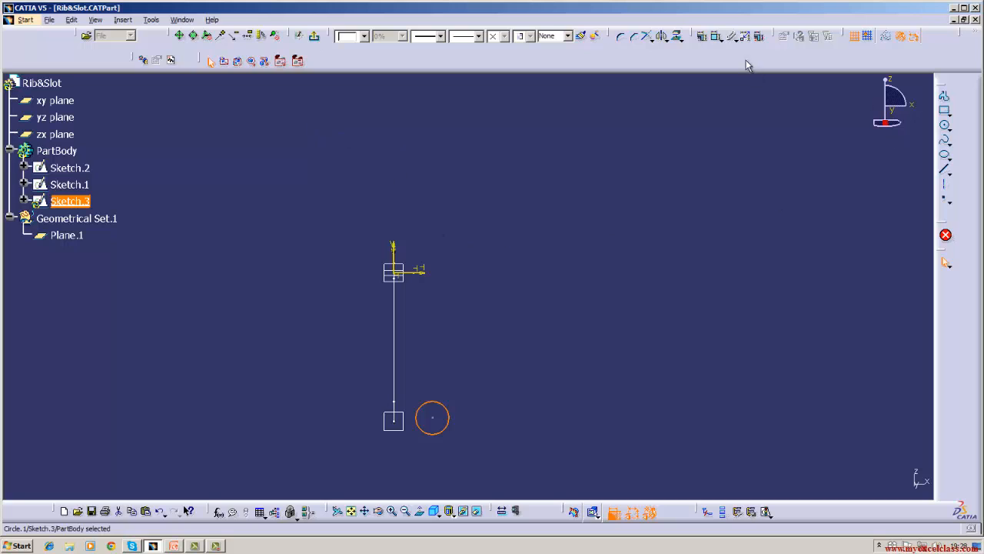
Step: Dimension the circle's diameter and set it to 20 mm
click(716, 36)
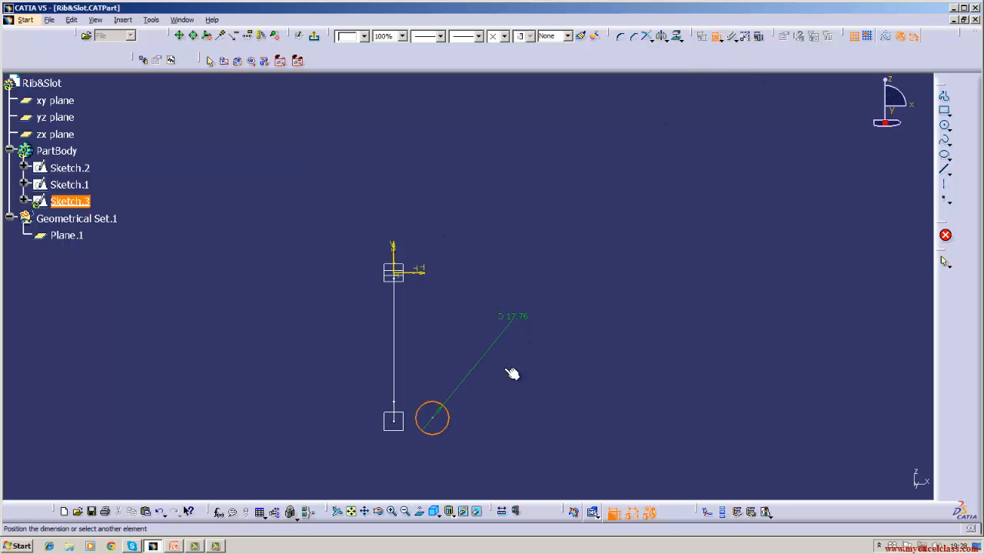
click(472, 413)
double_click(474, 413)
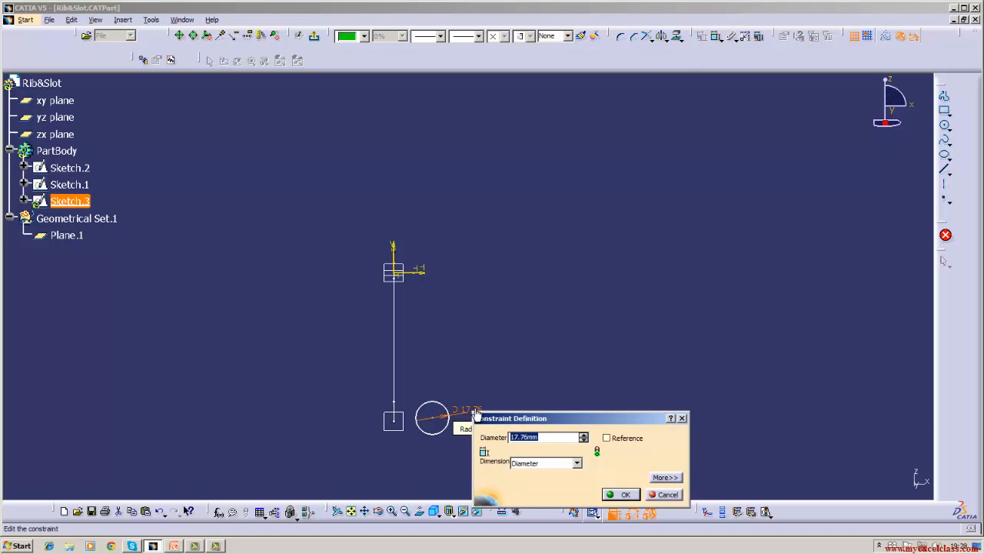
text(20)
key(Return)
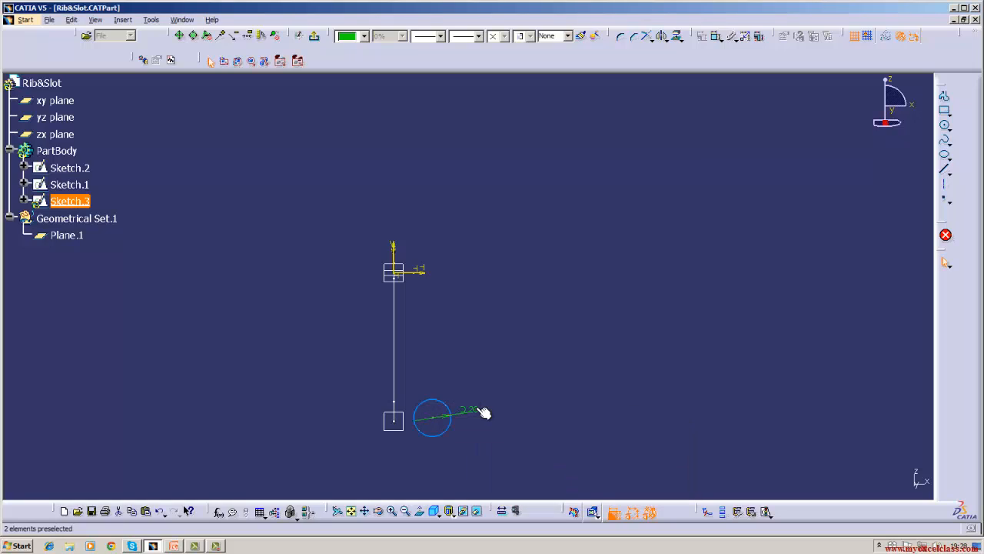
Step: Dimension the distance between the path's end point and the circle's centre and set it to 20 mm
middle_drag(494, 405, 523, 276)
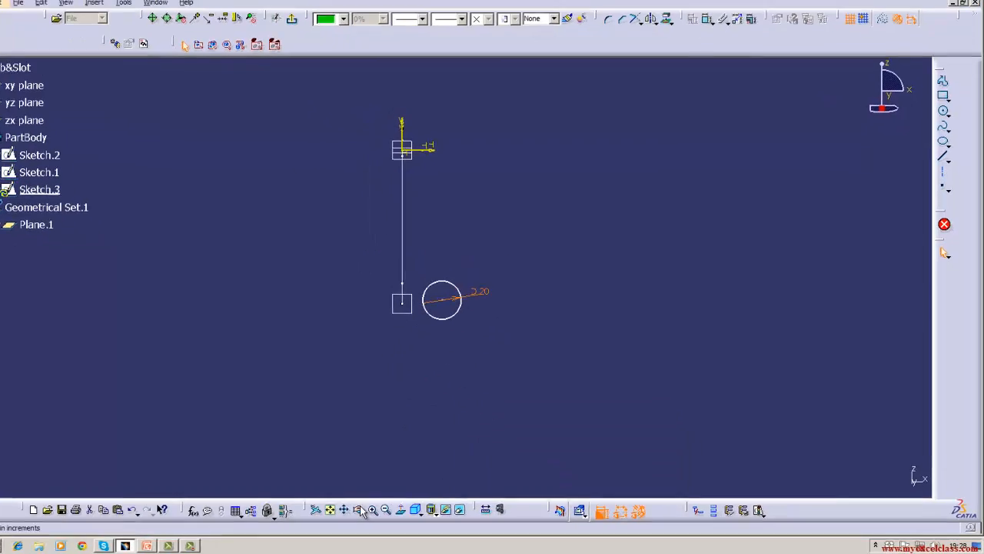
click(392, 511)
click(392, 510)
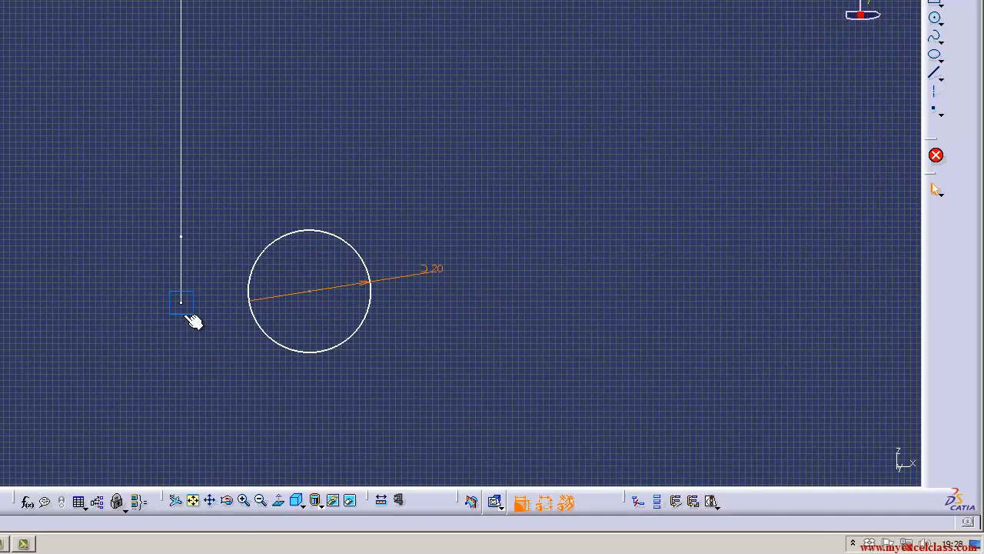
click(182, 302)
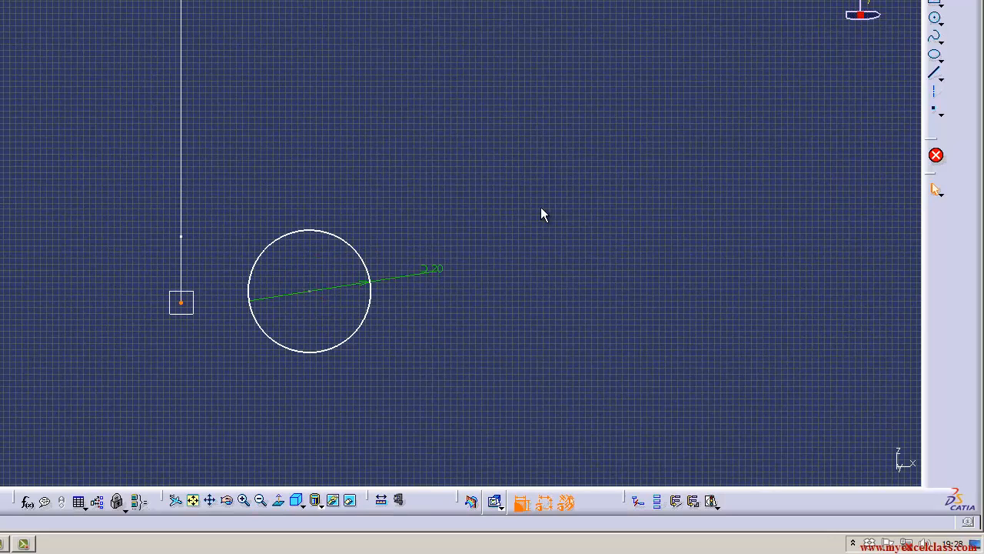
click(311, 292)
click(261, 412)
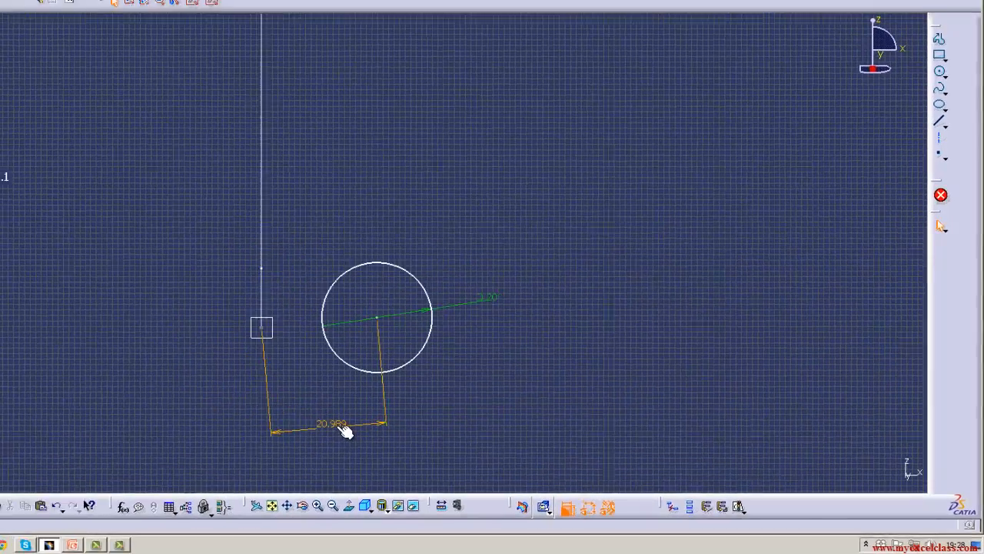
double_click(264, 411)
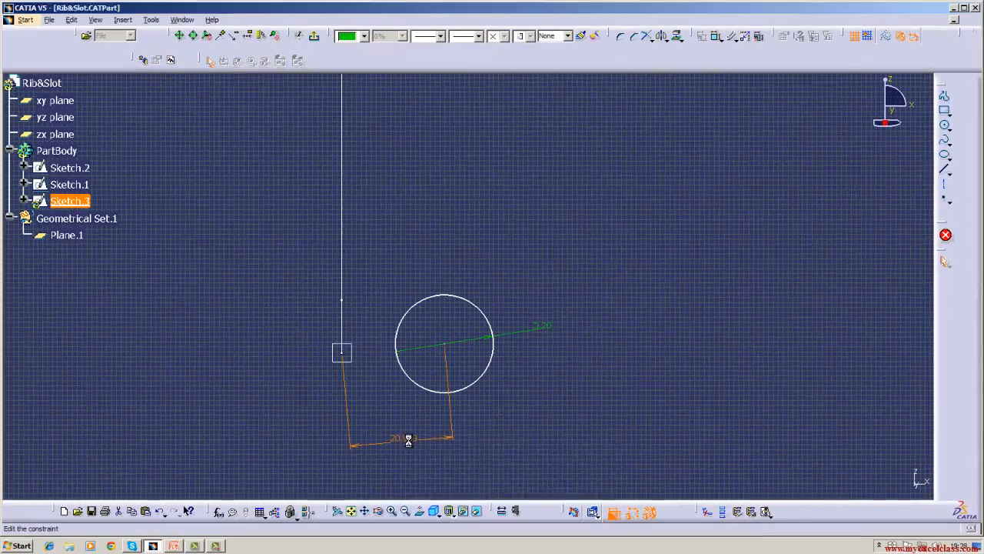
key(BackSpace)
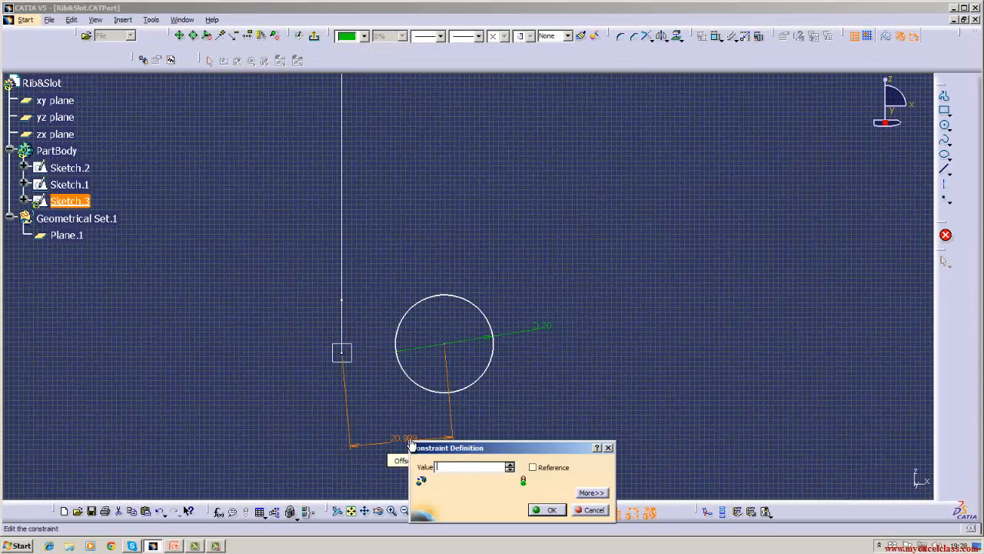
text(20)
key(Return)
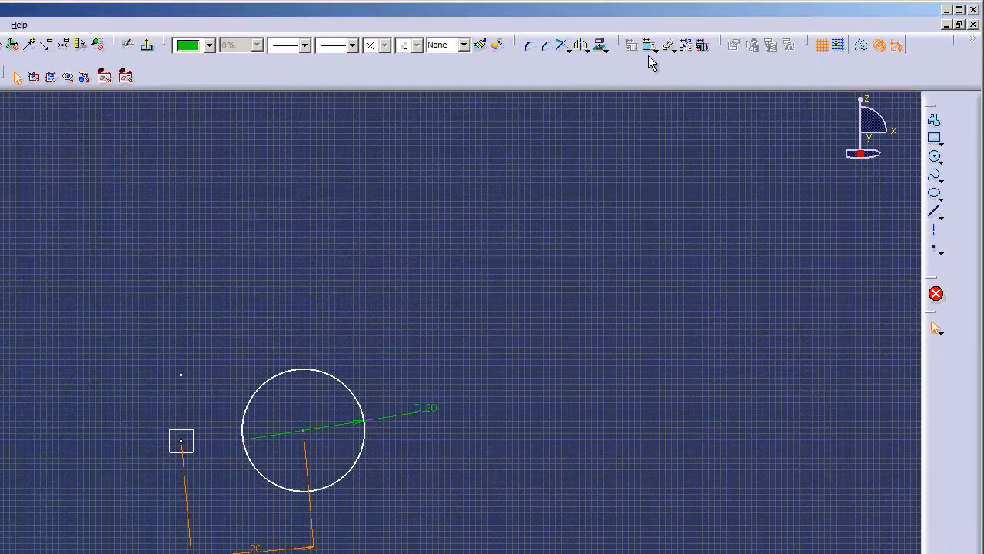
click(650, 48)
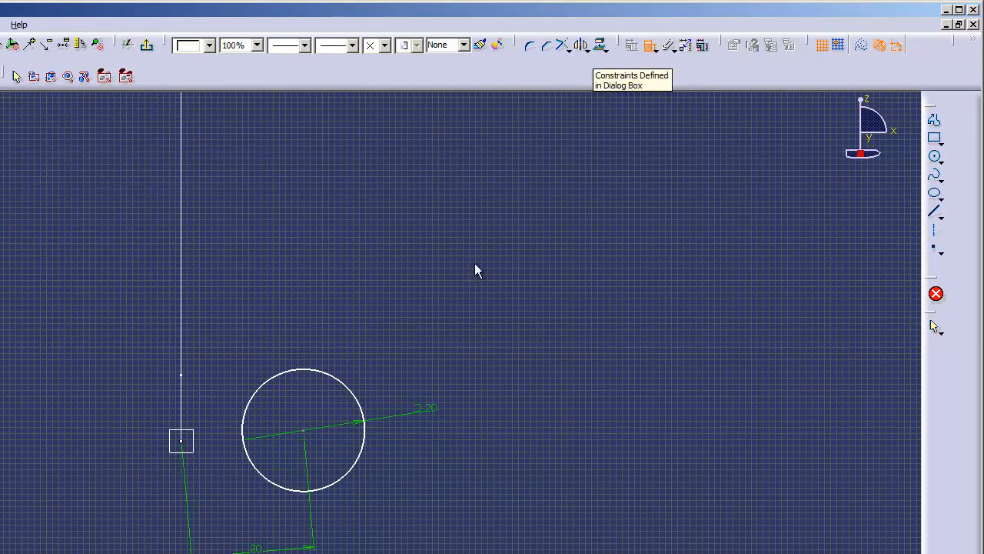
click(304, 431)
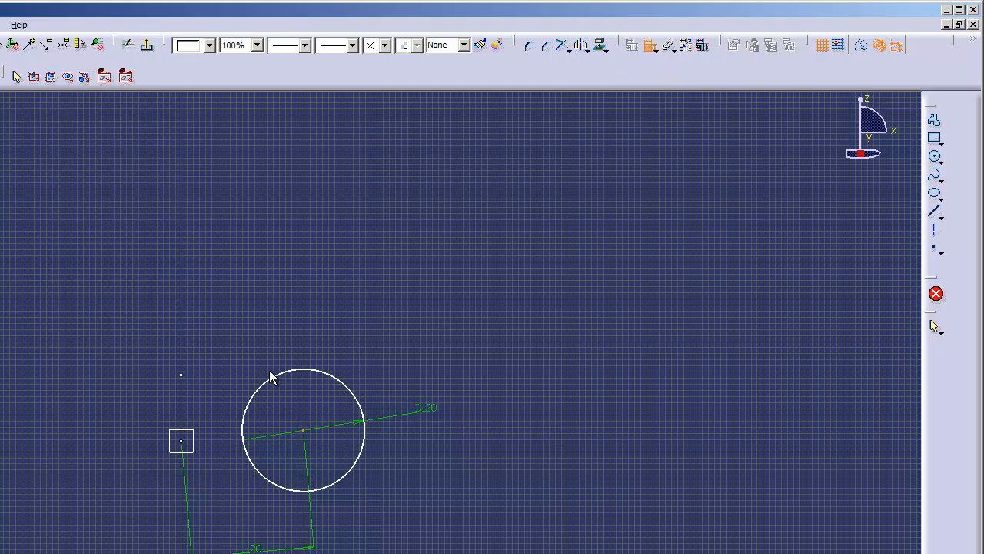
click(330, 375)
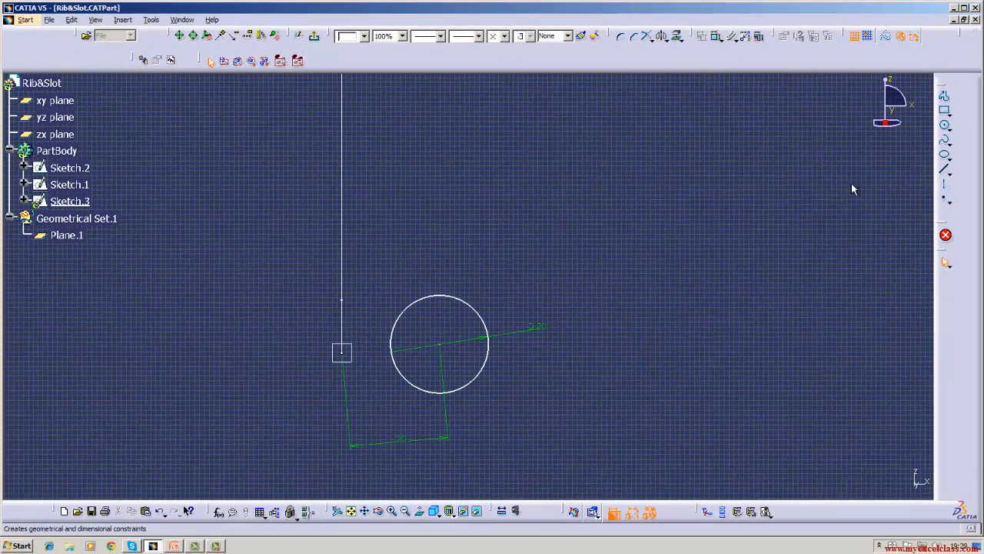
Step: Draw a horizontal line from the circle's centre across and past the path's end point
click(944, 169)
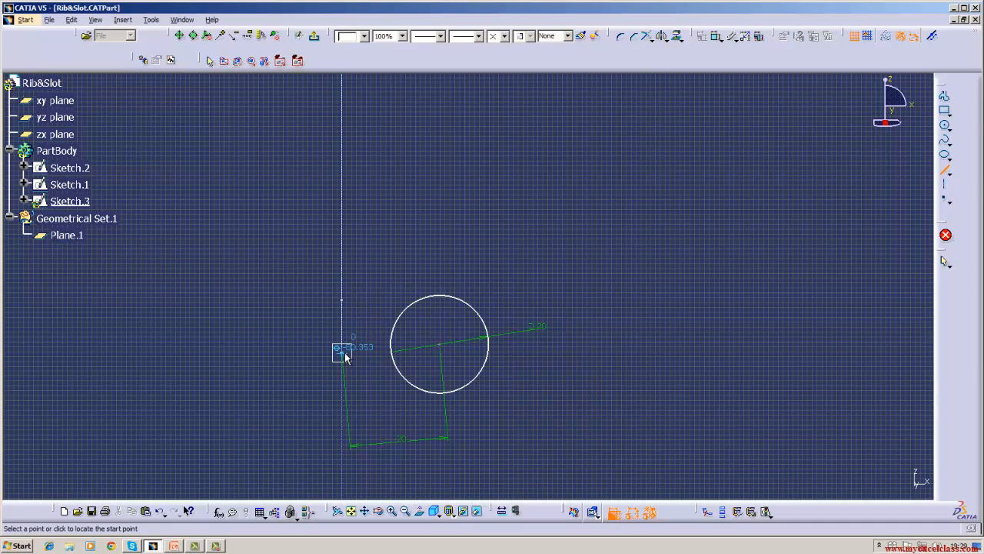
click(440, 344)
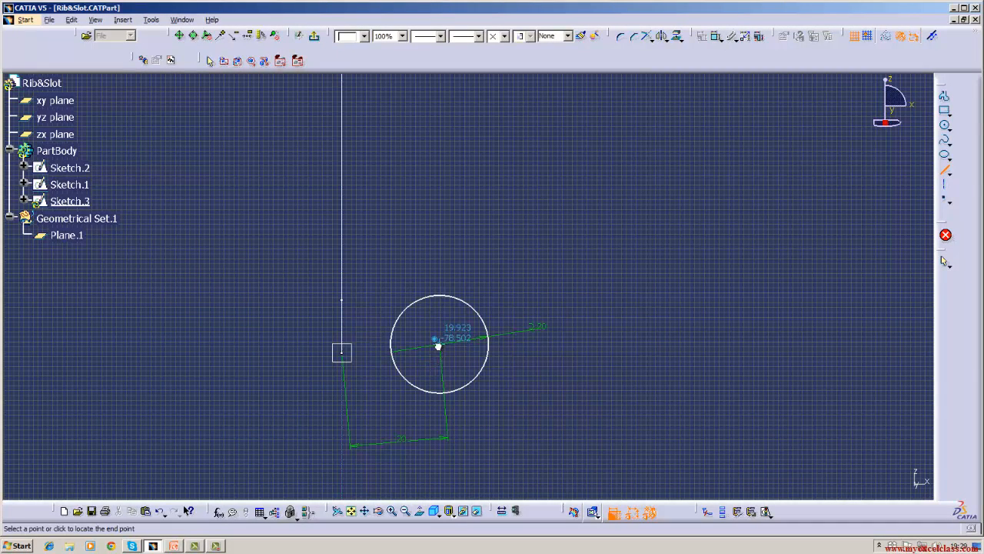
click(265, 344)
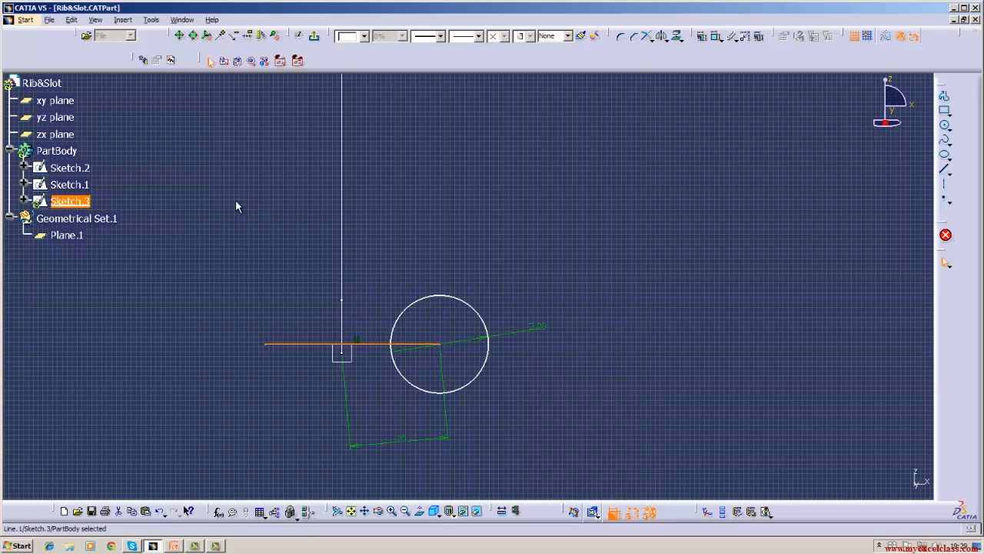
Step: Dimension the vertical distance between the circle's centre and the sketch's horizontal axis
middle_drag(281, 276, 277, 382)
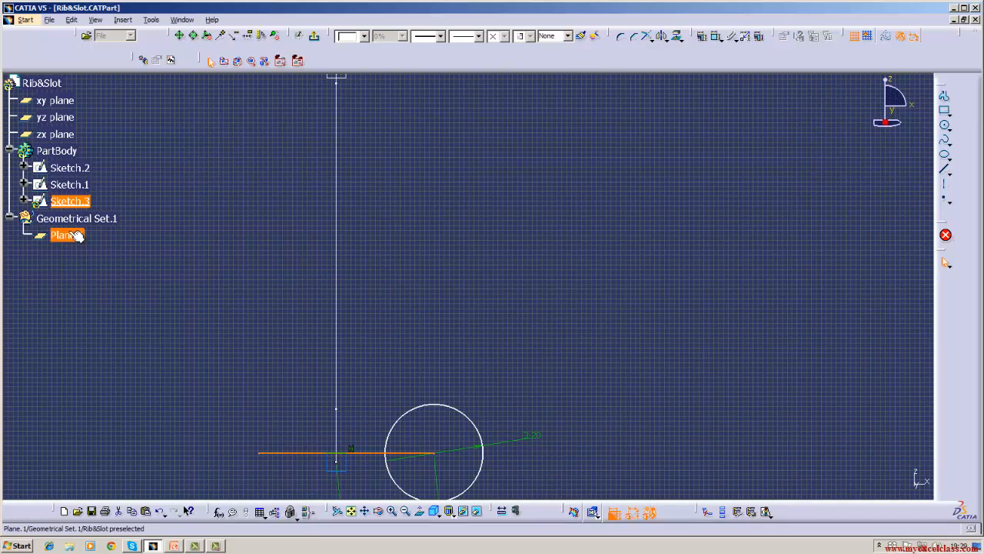
middle_drag(250, 249, 253, 311)
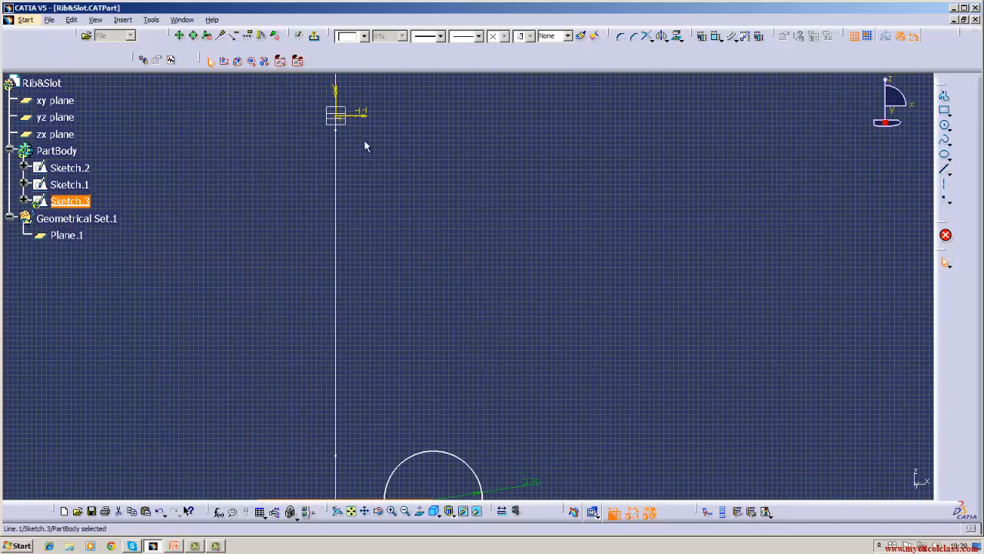
click(363, 114)
middle_drag(411, 301, 465, 290)
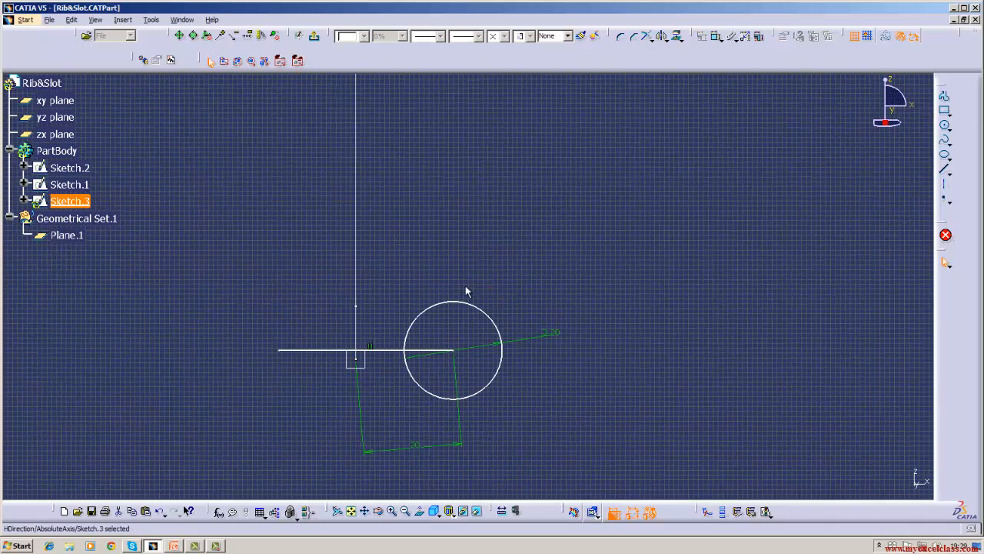
click(455, 350)
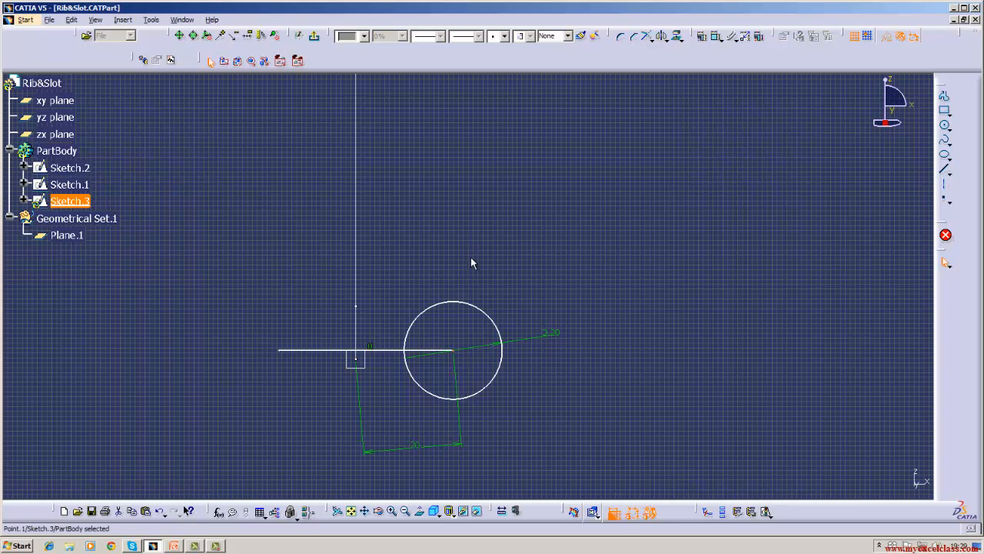
middle_drag(467, 257, 449, 399)
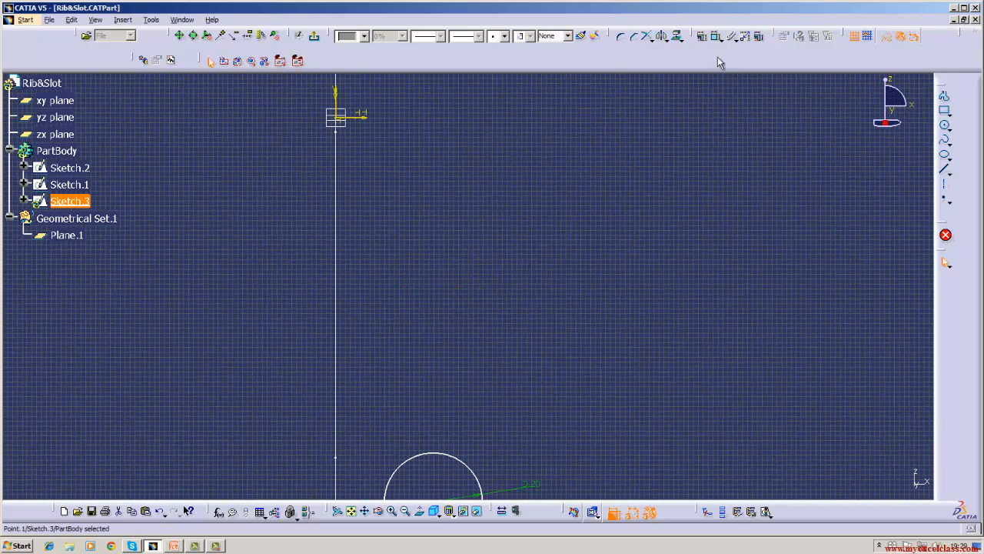
click(716, 35)
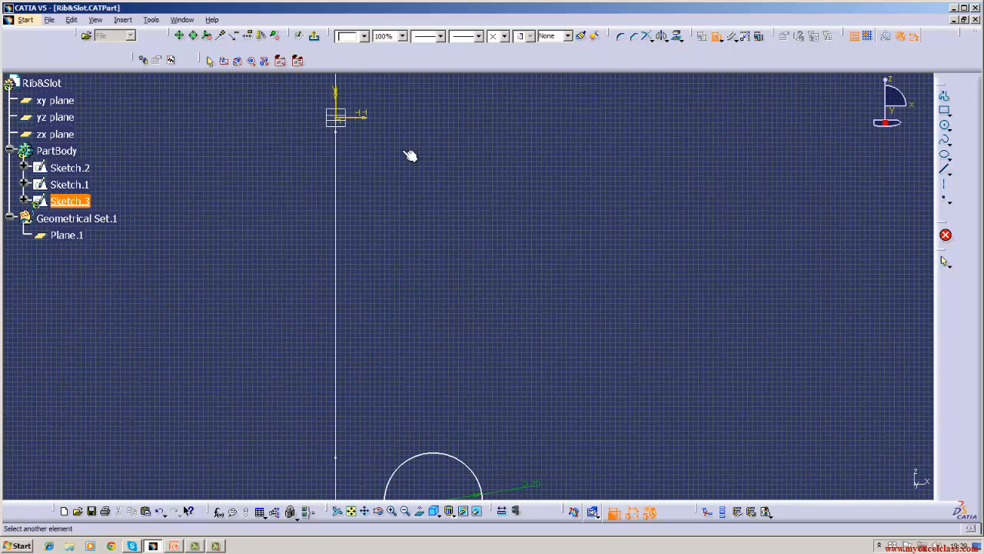
click(368, 120)
click(431, 233)
middle_drag(511, 301, 520, 178)
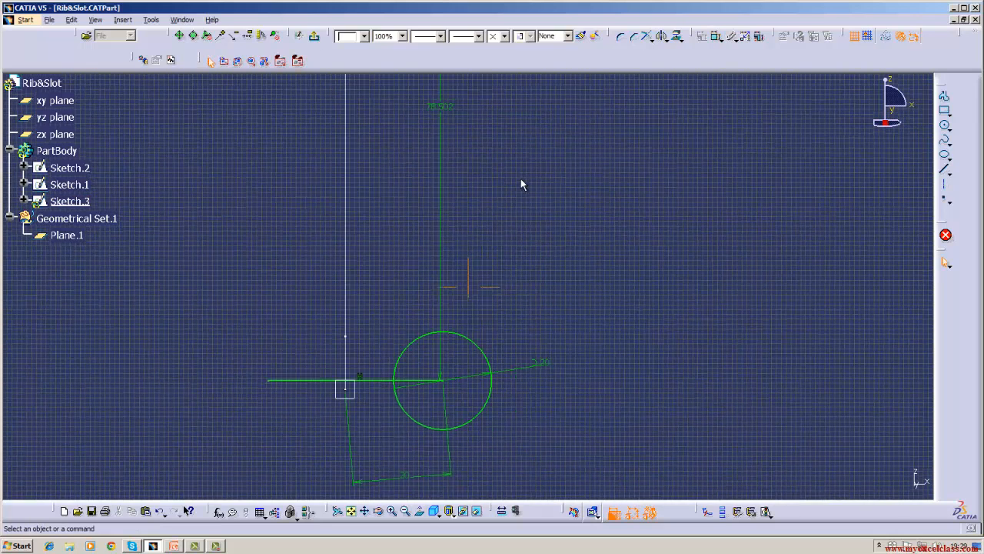
Step: Delete the horizontal line running through the circle's centre
click(376, 389)
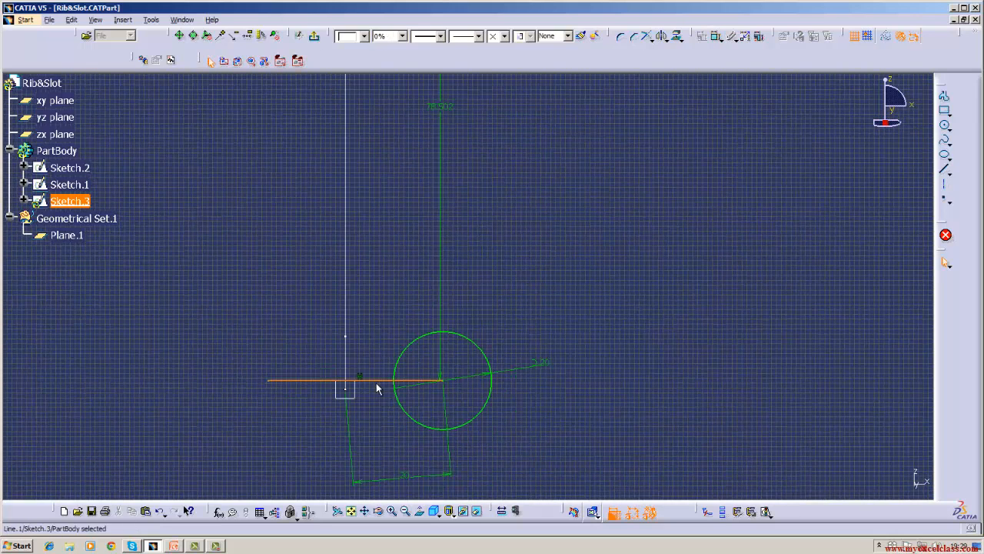
right_click(377, 389)
click(397, 499)
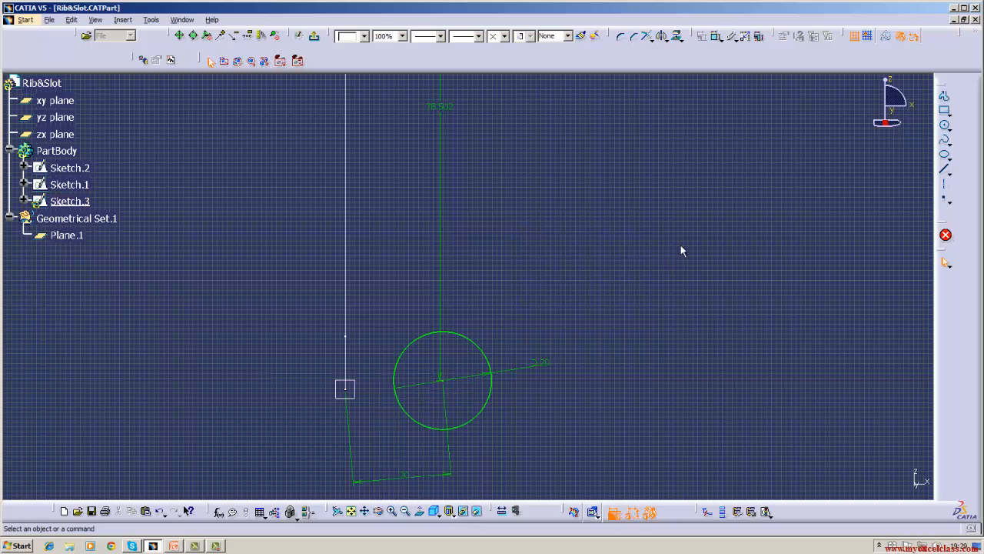
Step: Exit the sketch and create a rib with Sketch.3 as profile and Sketch.1 as centre curve, using Keep angle
click(314, 38)
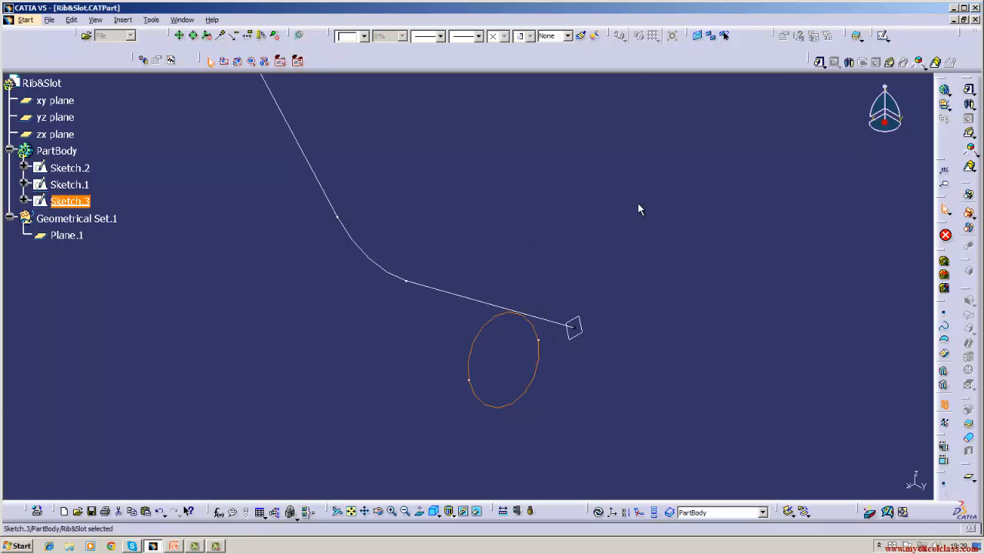
click(973, 136)
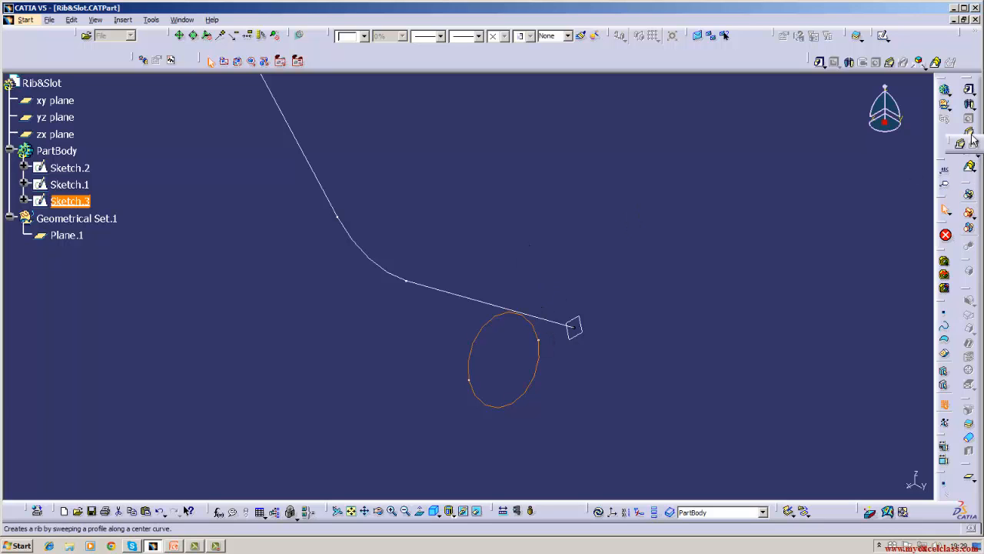
click(970, 136)
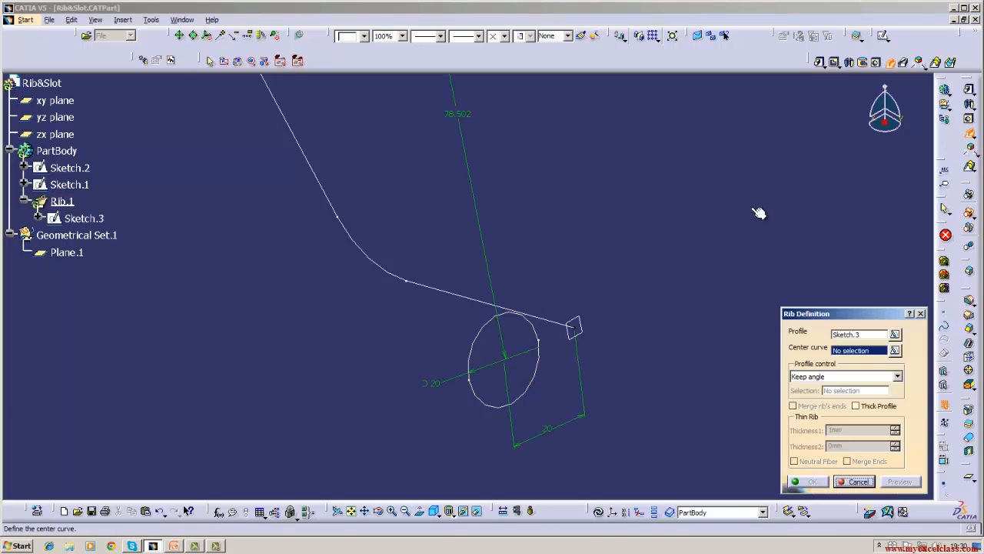
click(544, 320)
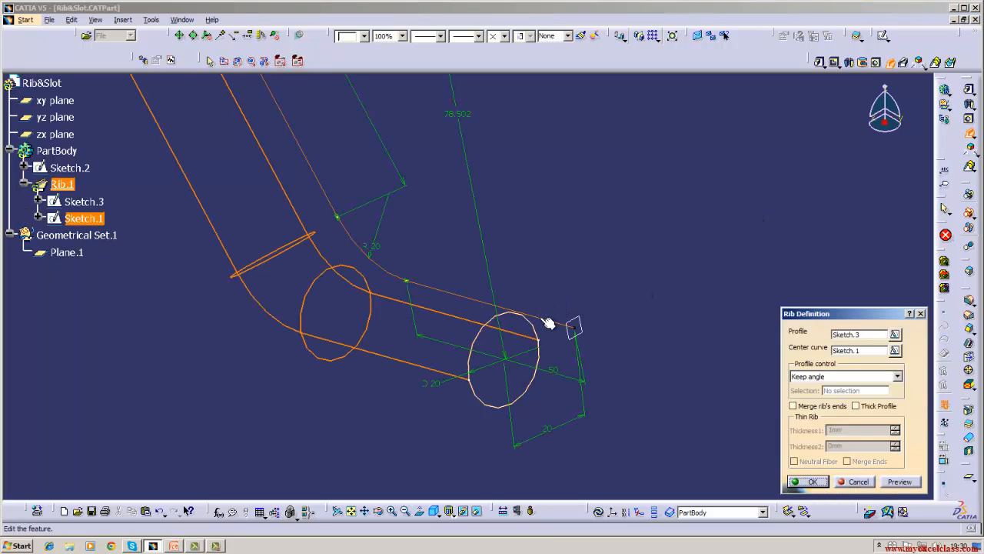
click(811, 482)
click(61, 184)
click(95, 19)
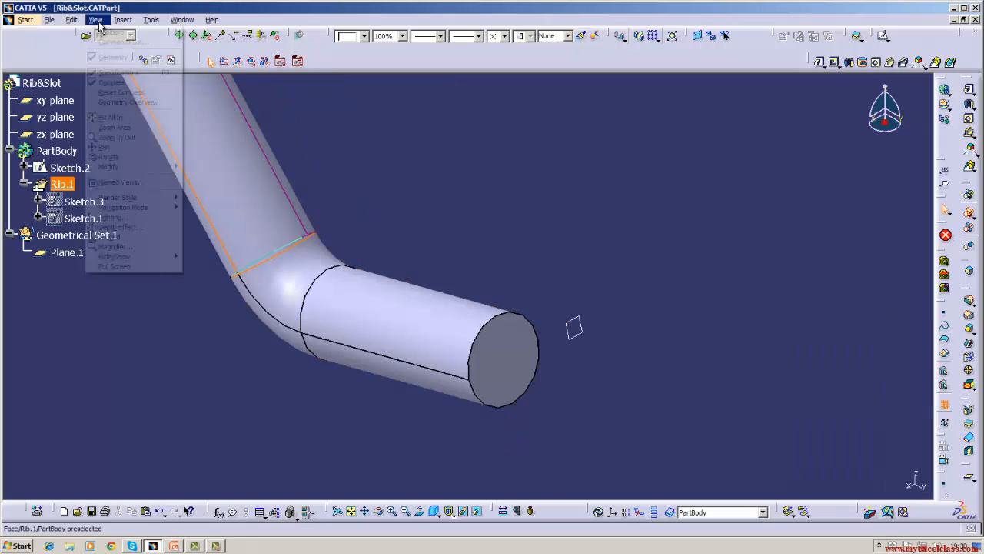
click(109, 117)
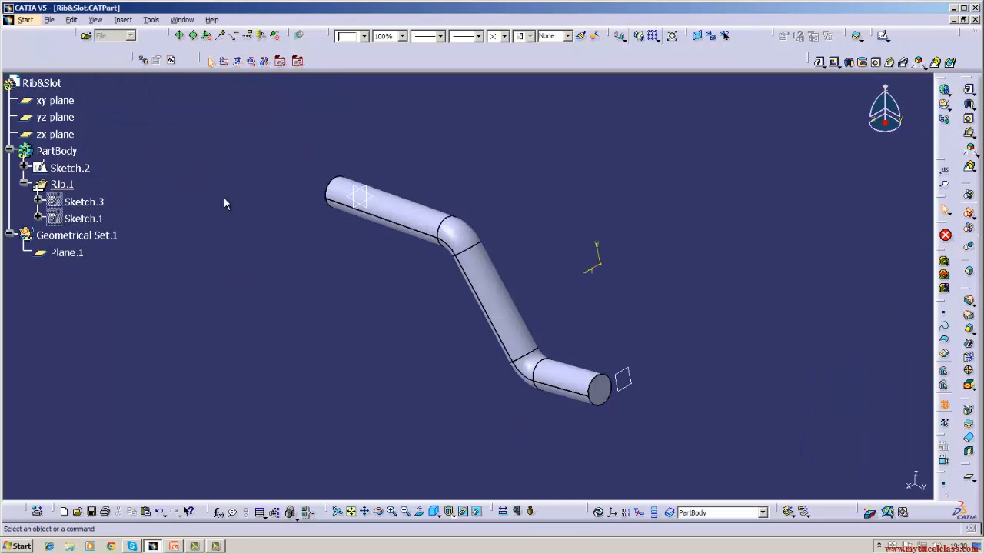
Step: Show the rib's hidden centre curve, Sketch.1
click(83, 219)
right_click(101, 219)
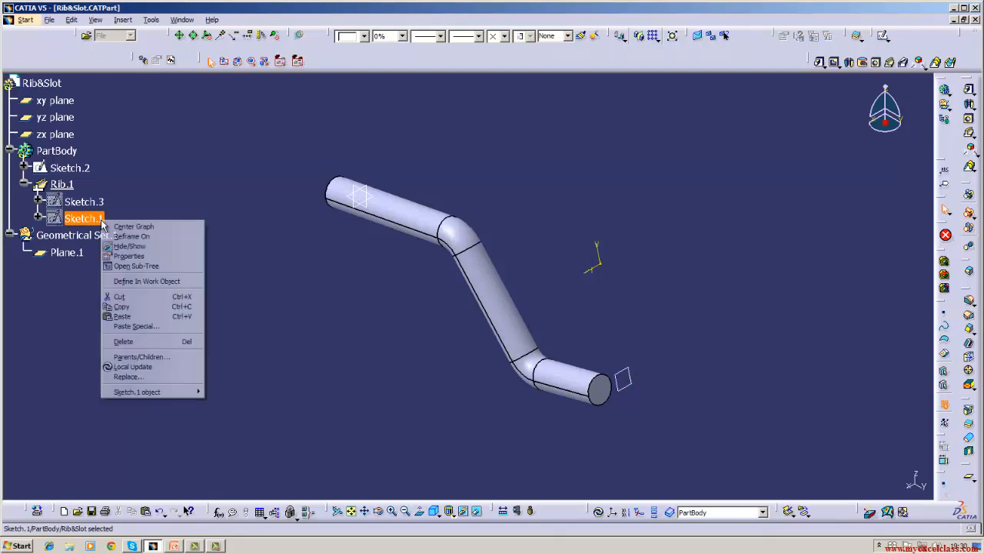
click(131, 246)
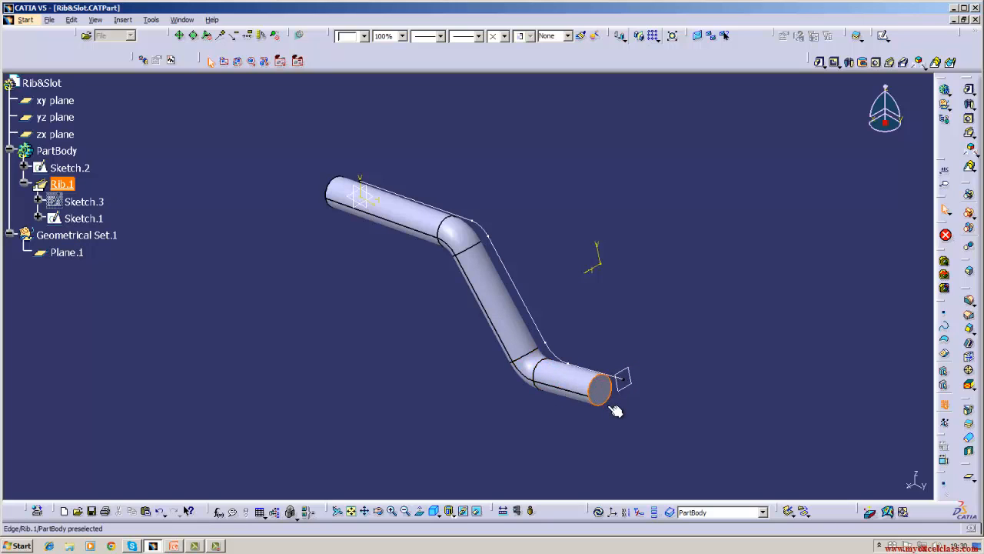
click(968, 344)
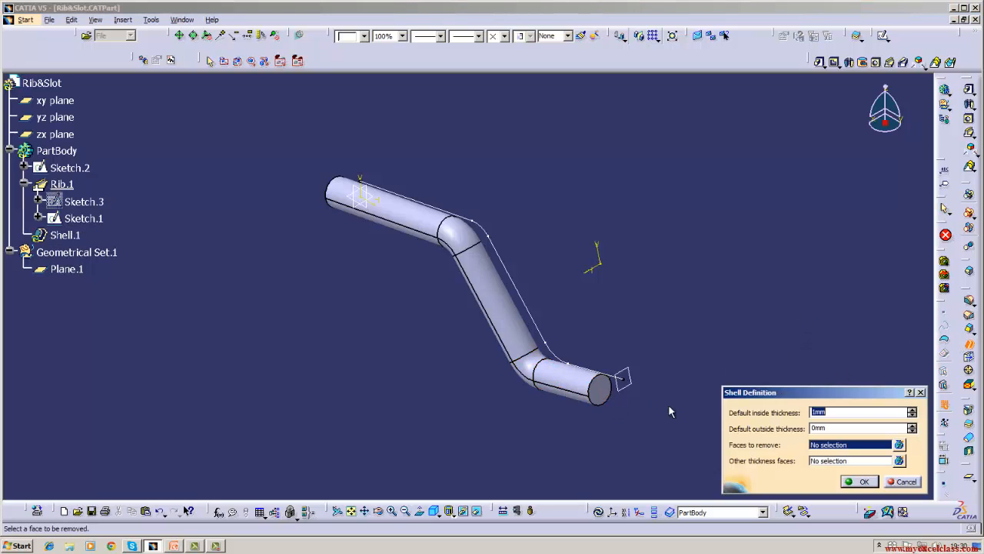
click(599, 389)
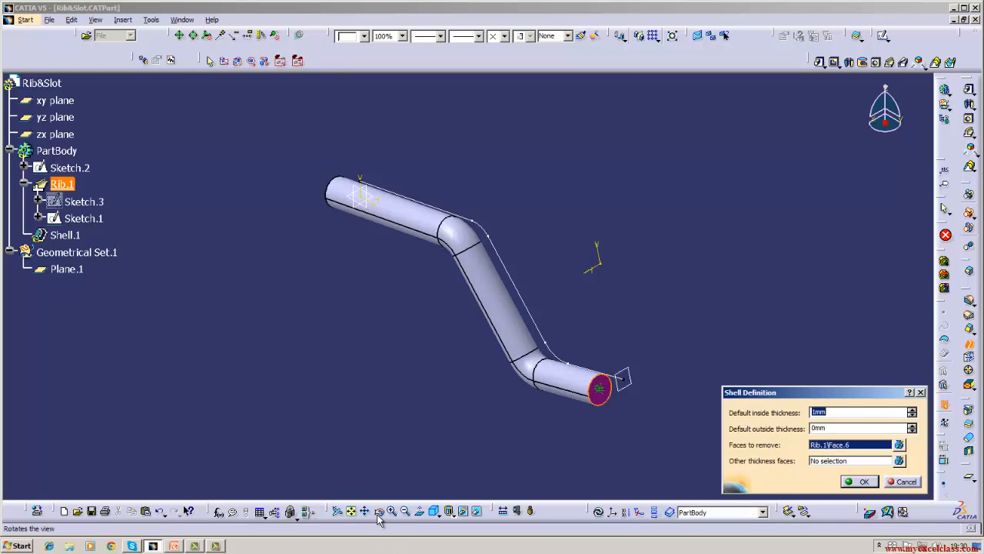
drag(378, 511, 458, 332)
click(454, 329)
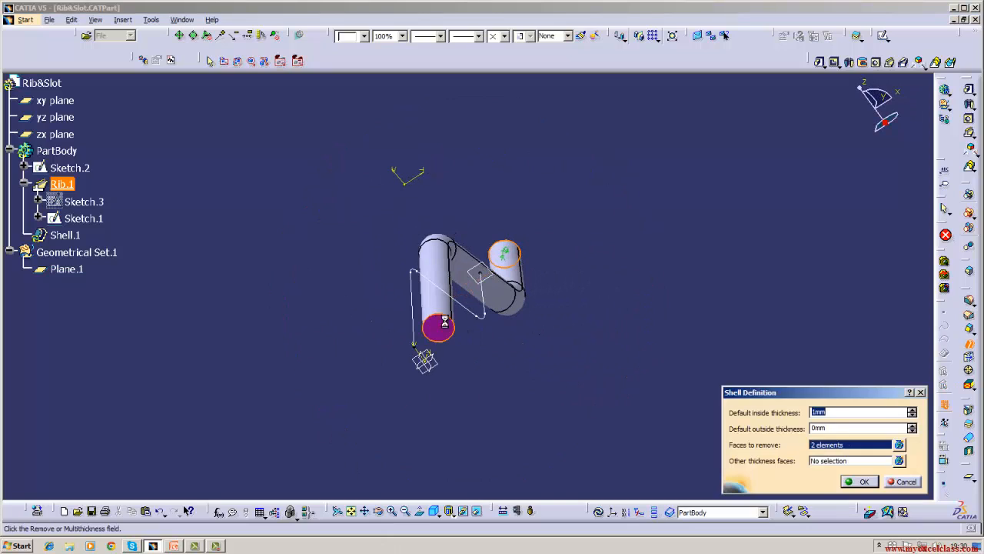
key(Escape)
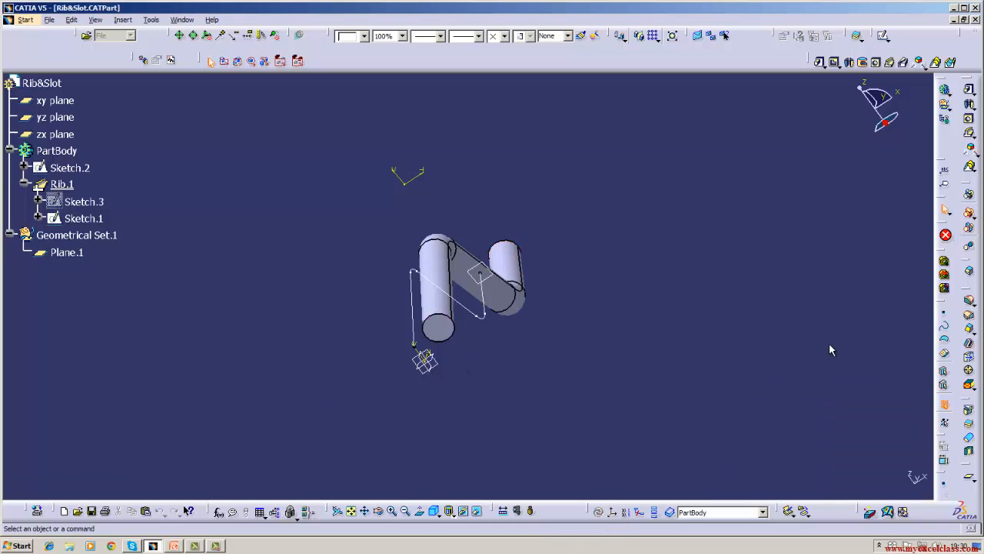
Step: Shell the rib with a 1 mm inside thickness, removing both circular end faces
click(969, 384)
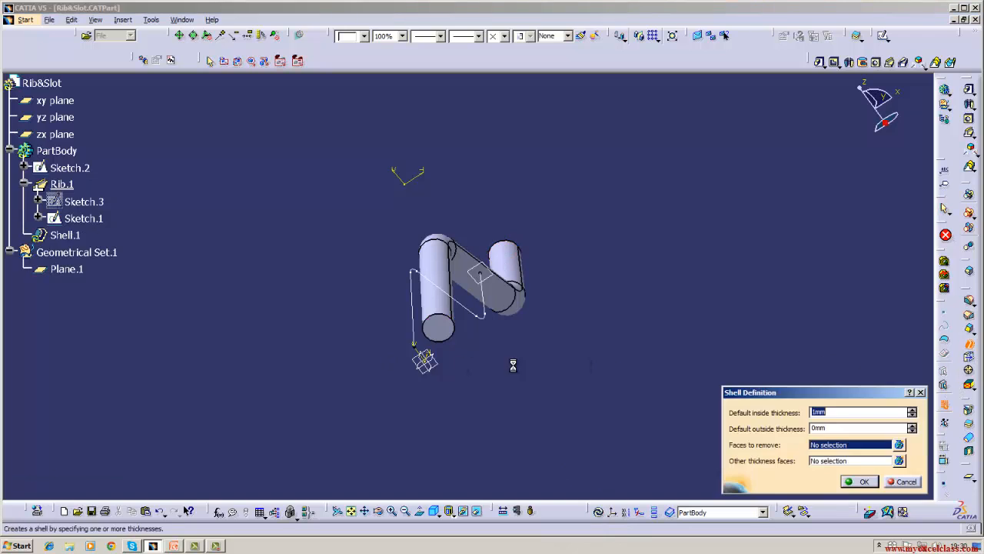
click(438, 327)
click(381, 510)
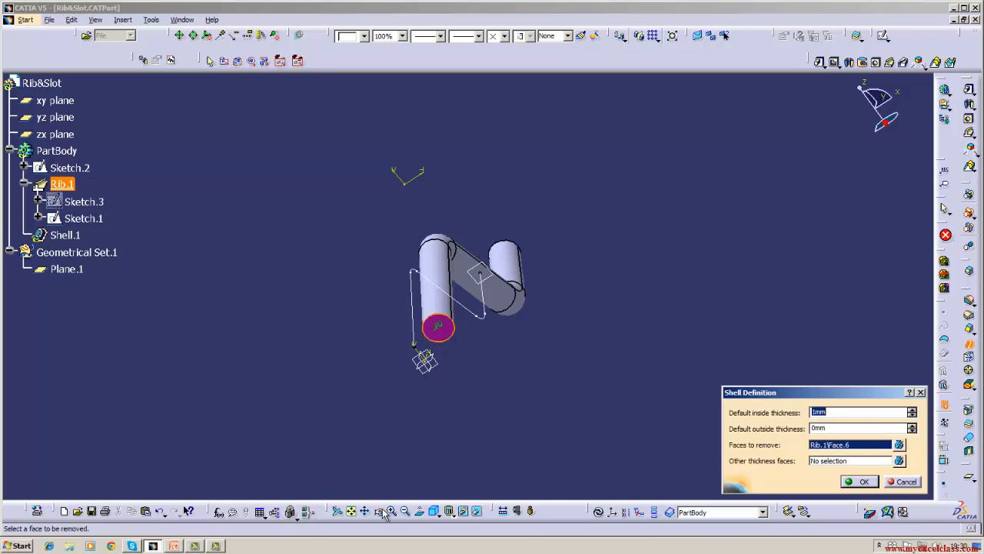
drag(556, 419, 490, 432)
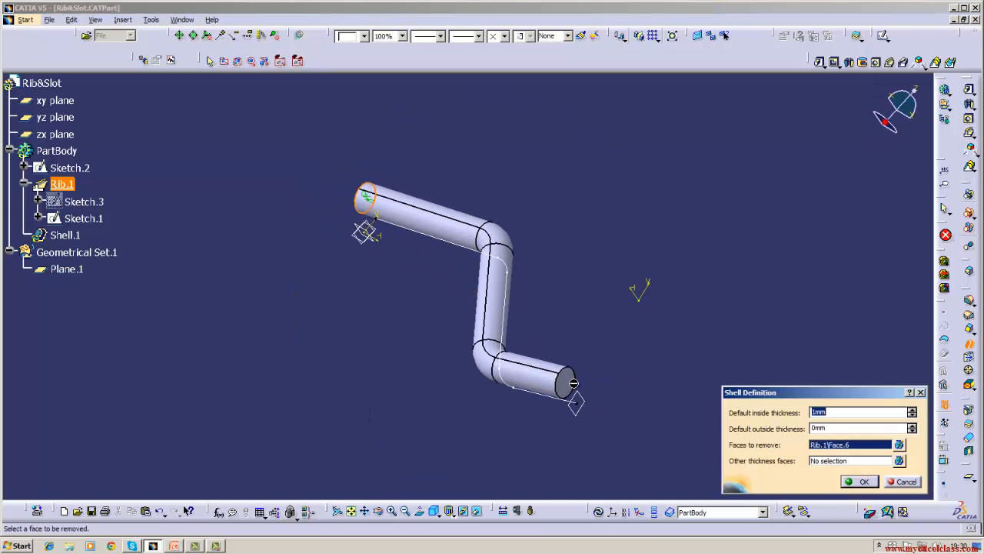
click(859, 482)
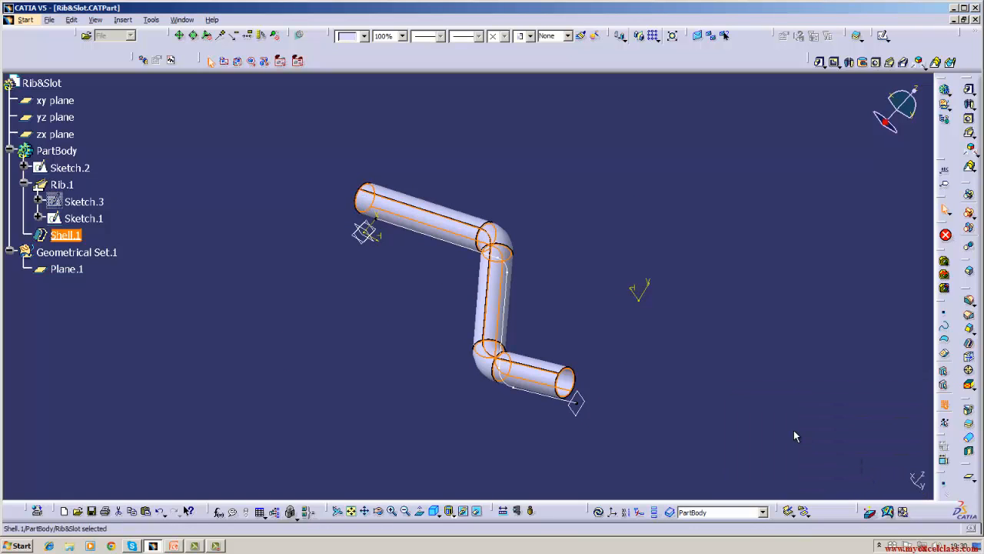
click(795, 436)
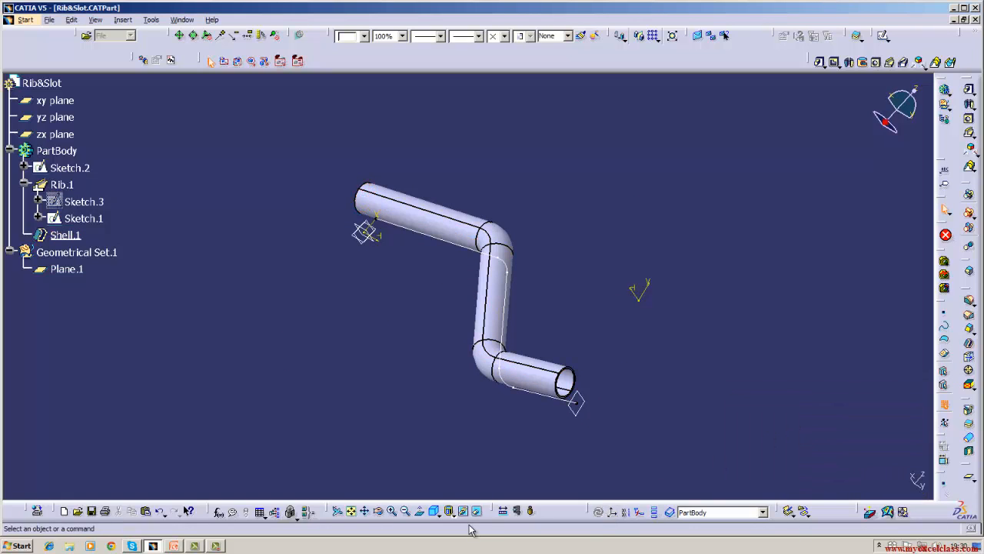
Step: Set the length of the 100 mm segment in path Sketch.1 to 200 mm, exit the sketch and update the part
click(434, 511)
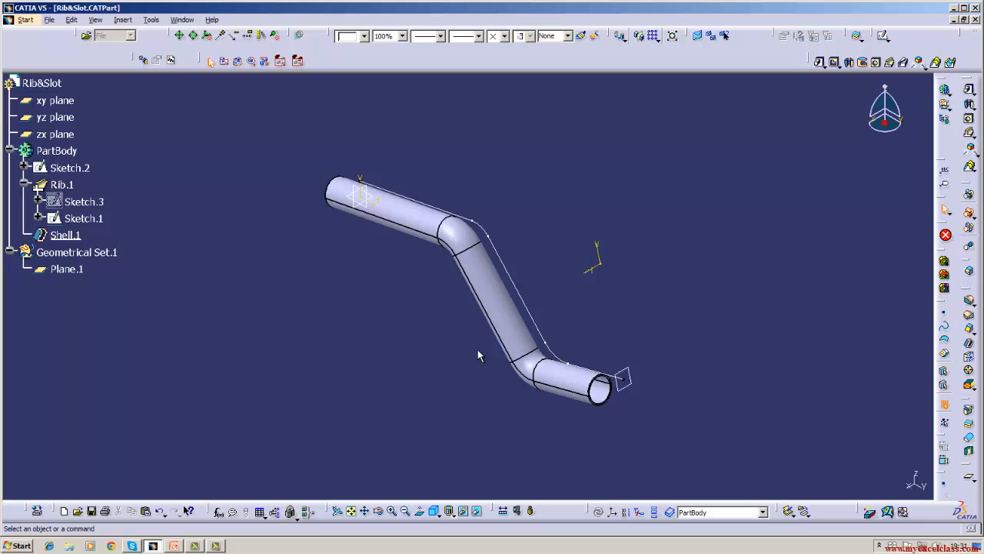
double_click(468, 223)
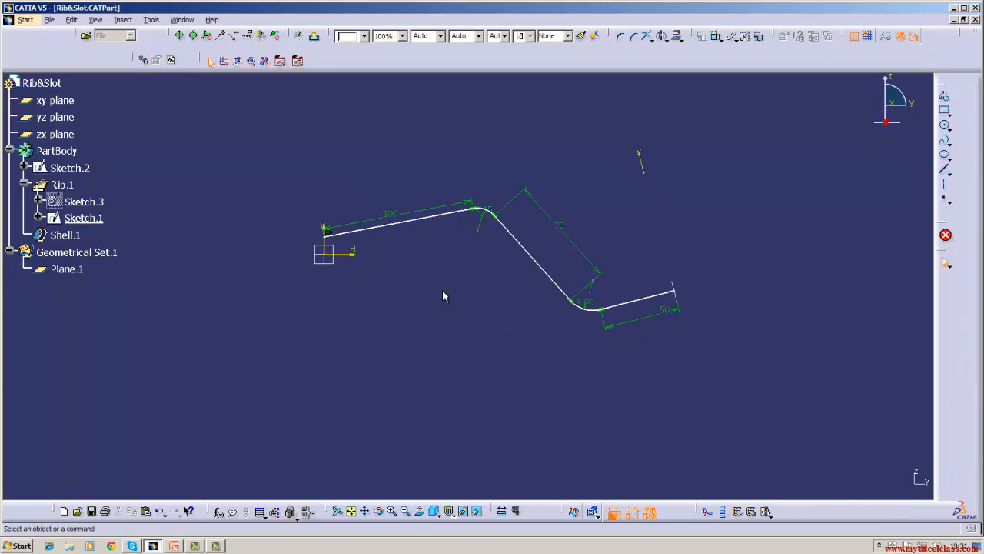
double_click(391, 218)
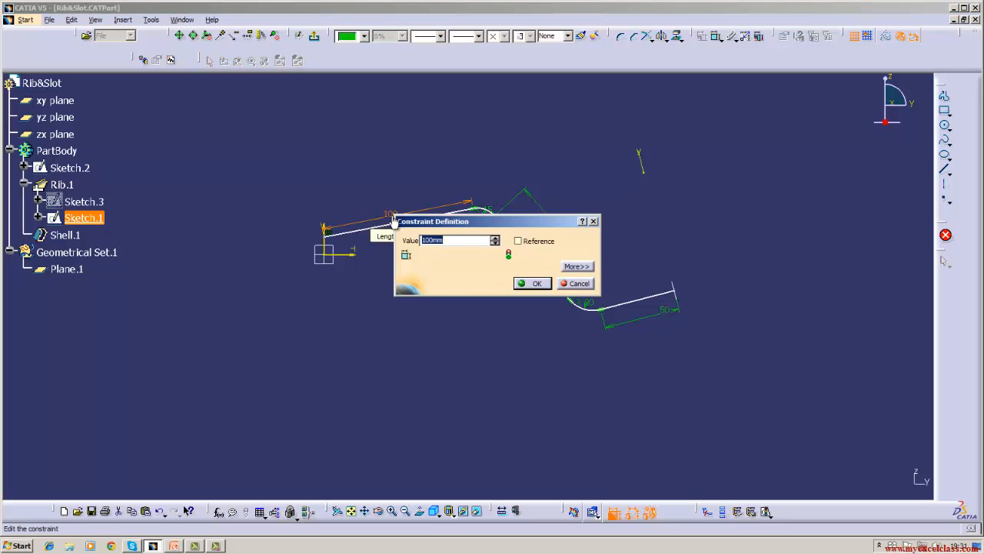
key(BackSpace)
key(Return)
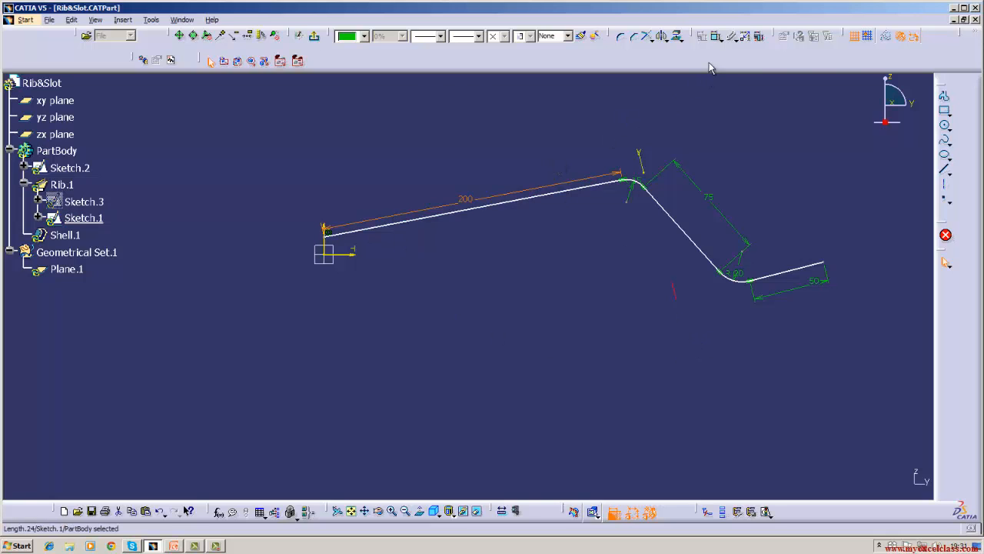
click(315, 38)
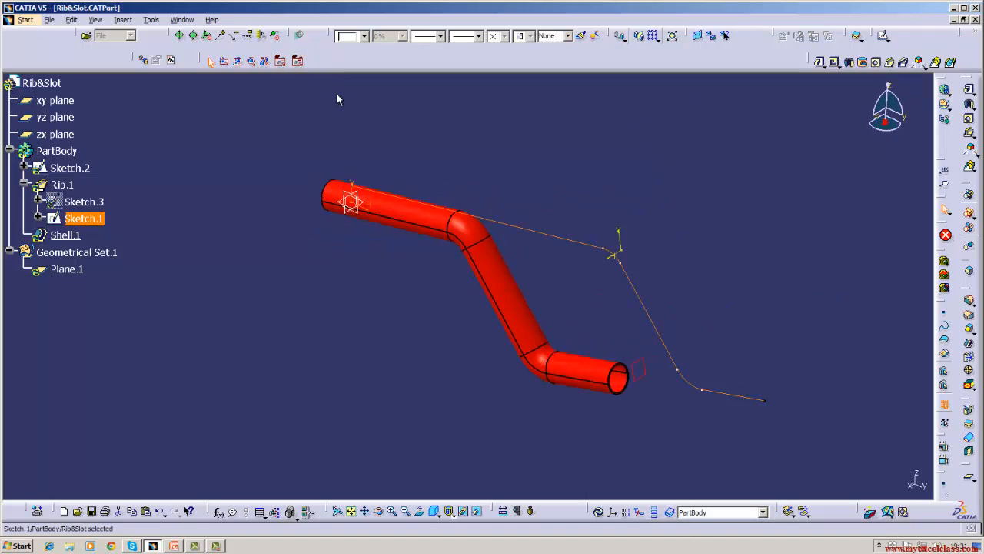
click(599, 511)
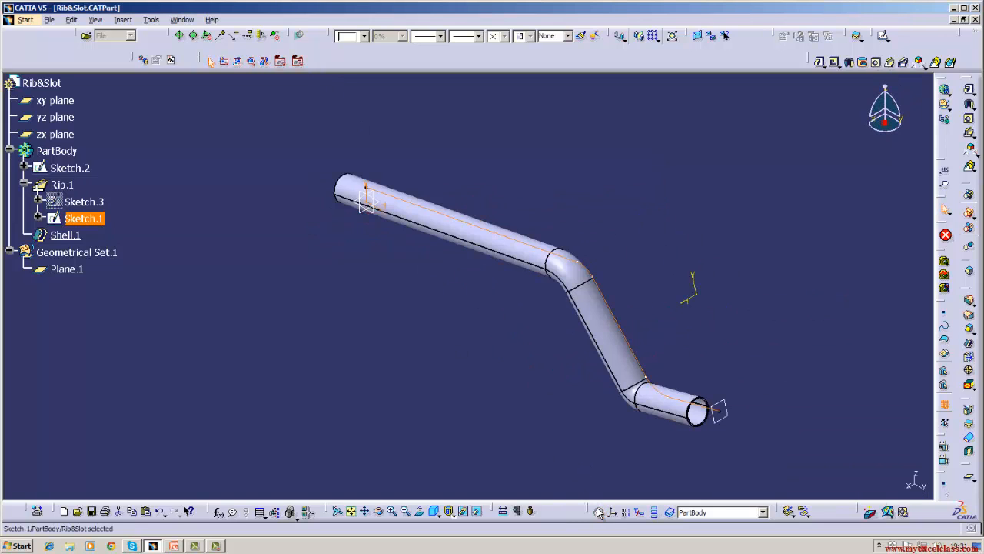
Step: Change the length of the 75 mm segment in path Sketch.1, exit the sketch and update the part
click(559, 458)
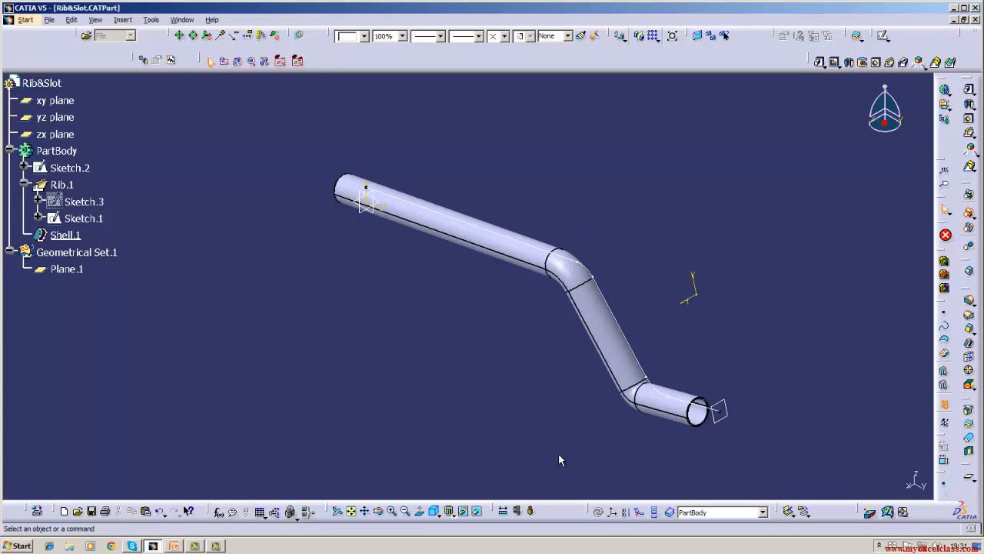
double_click(83, 219)
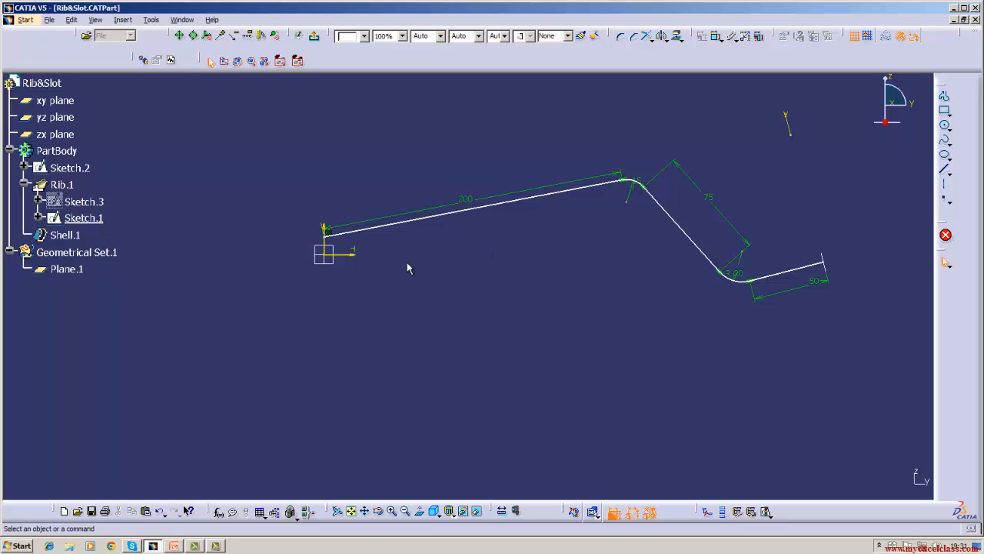
double_click(708, 203)
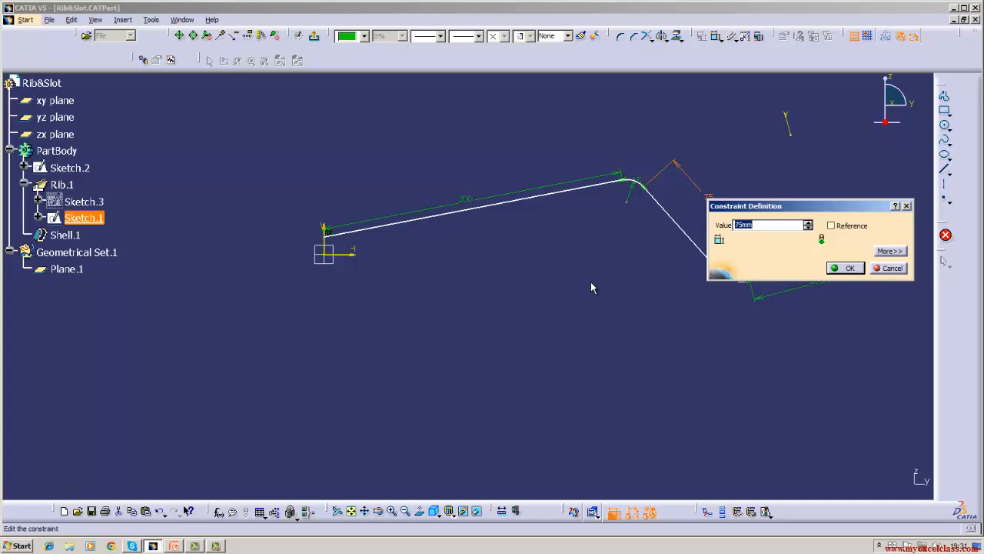
key(BackSpace)
key(Return)
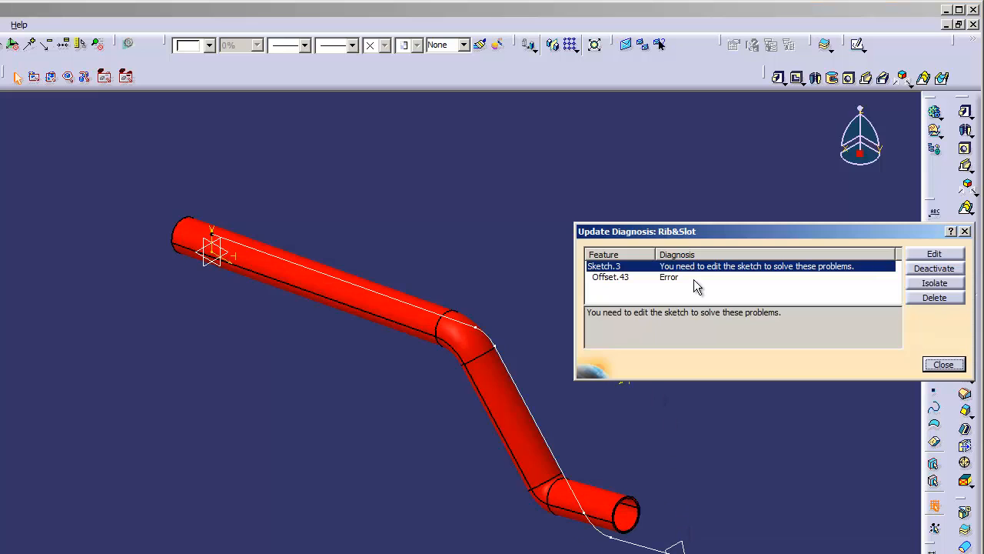
click(936, 365)
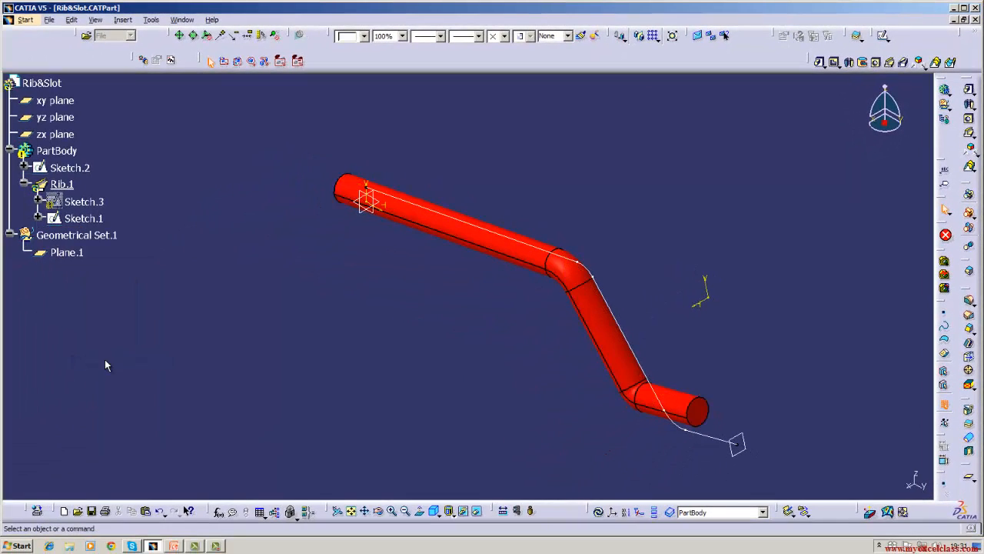
Step: Update the part and open profile Sketch.3 for editing from the update diagnosis
click(600, 512)
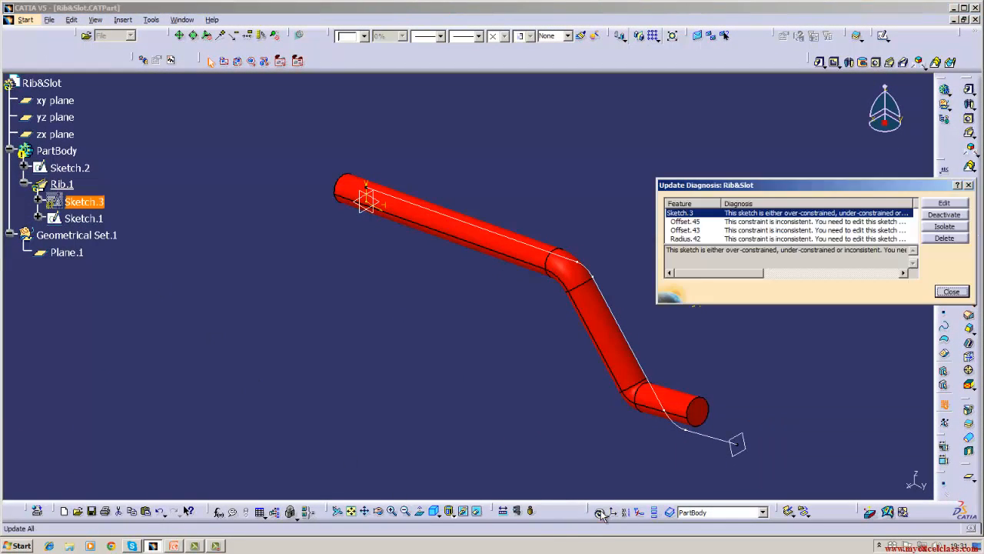
click(944, 204)
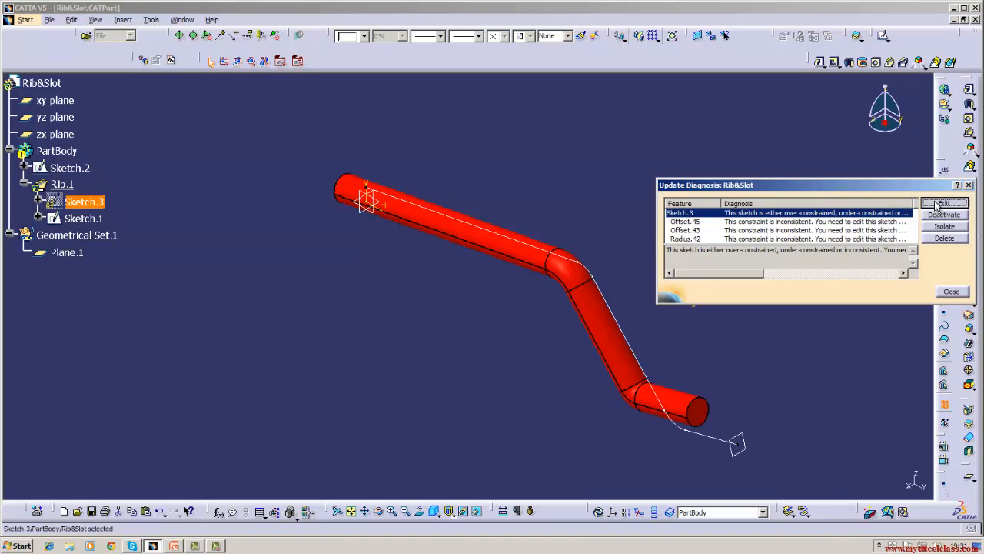
click(95, 19)
click(123, 117)
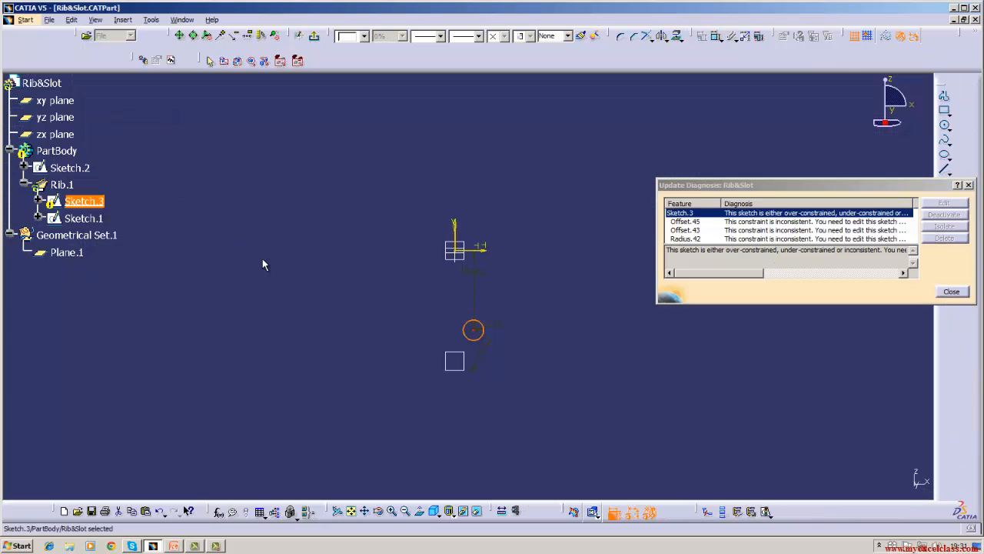
click(483, 342)
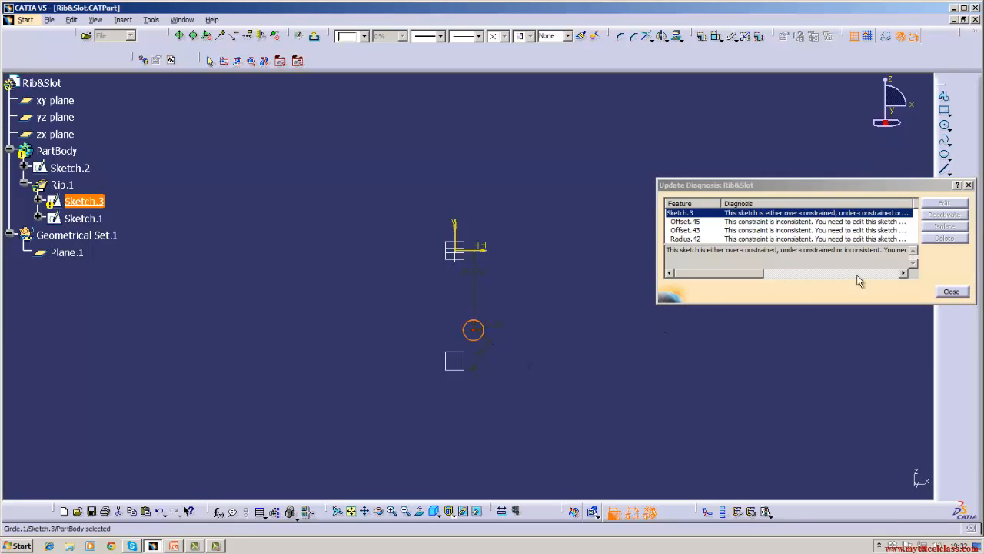
click(949, 296)
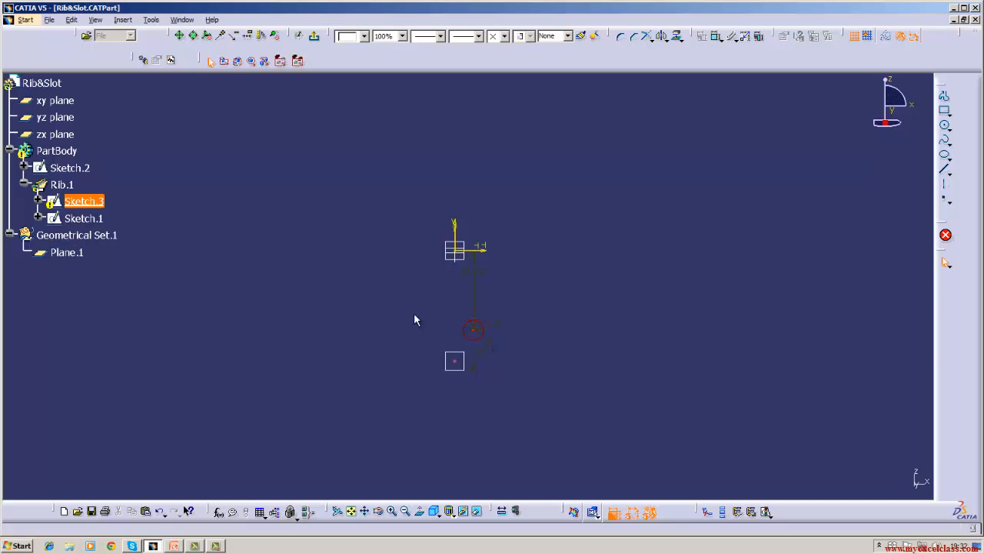
Step: Undo the opening of Sketch.3 and the deletion of the shell
click(70, 20)
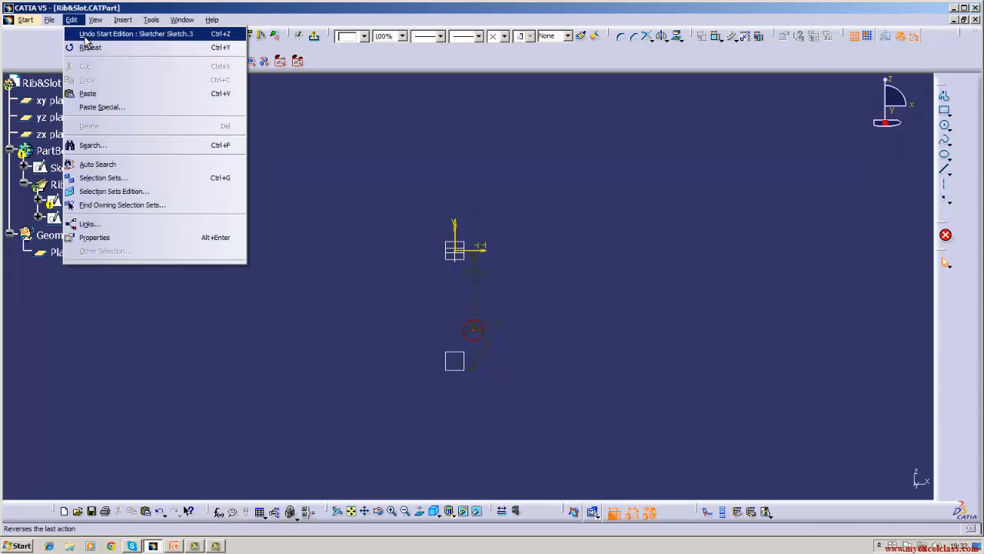
click(84, 34)
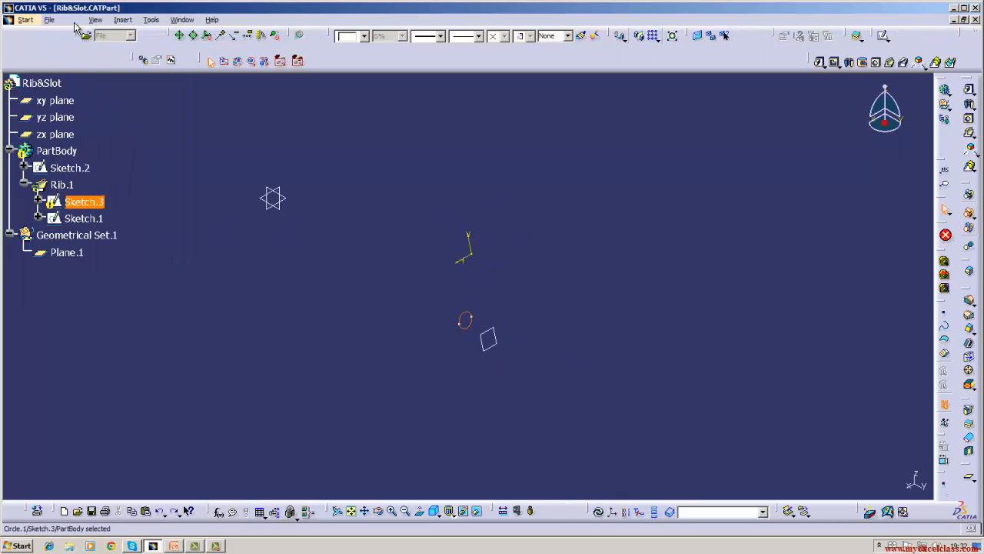
click(71, 19)
click(85, 34)
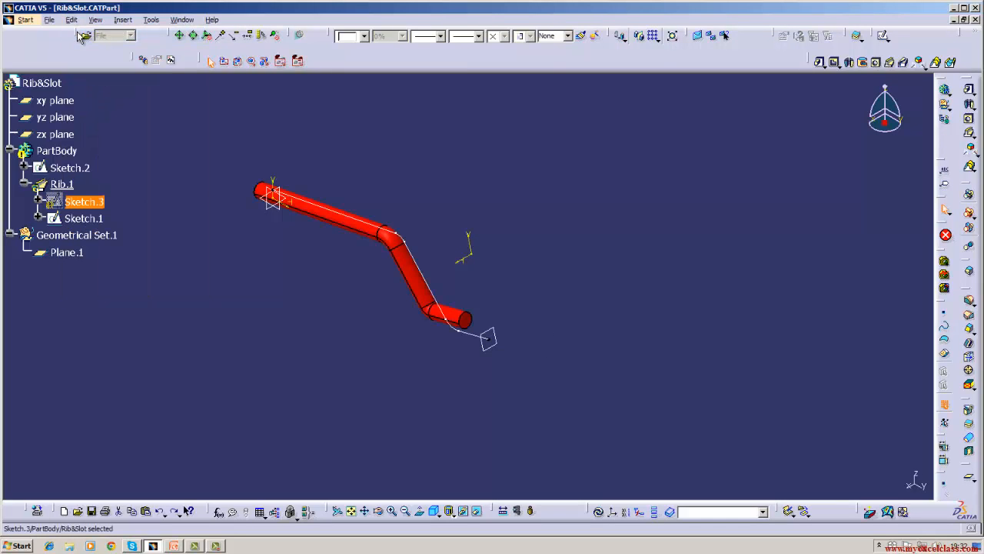
click(71, 20)
click(86, 34)
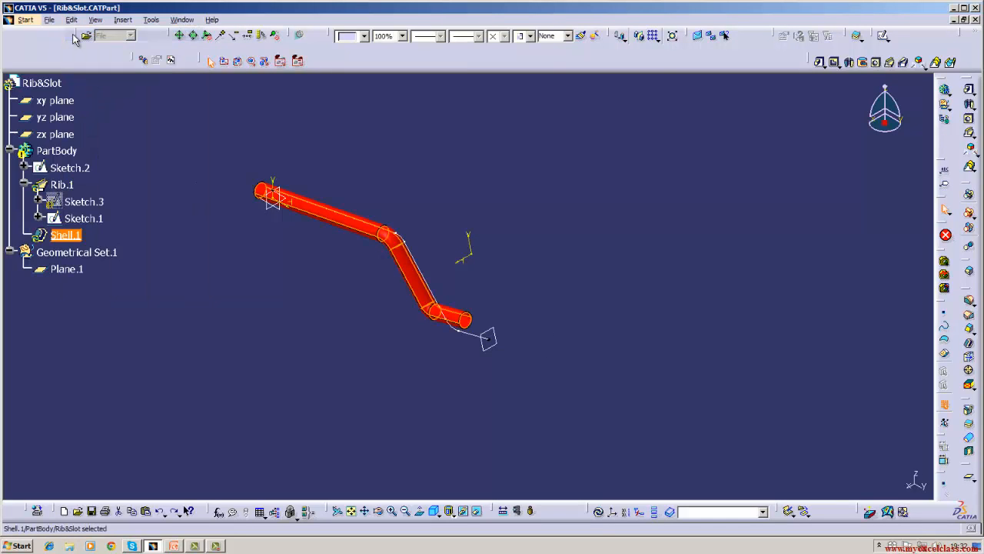
Step: Try to delete Sketch.3 from the update diagnosis, and undo the last edit of the path sketch
click(599, 512)
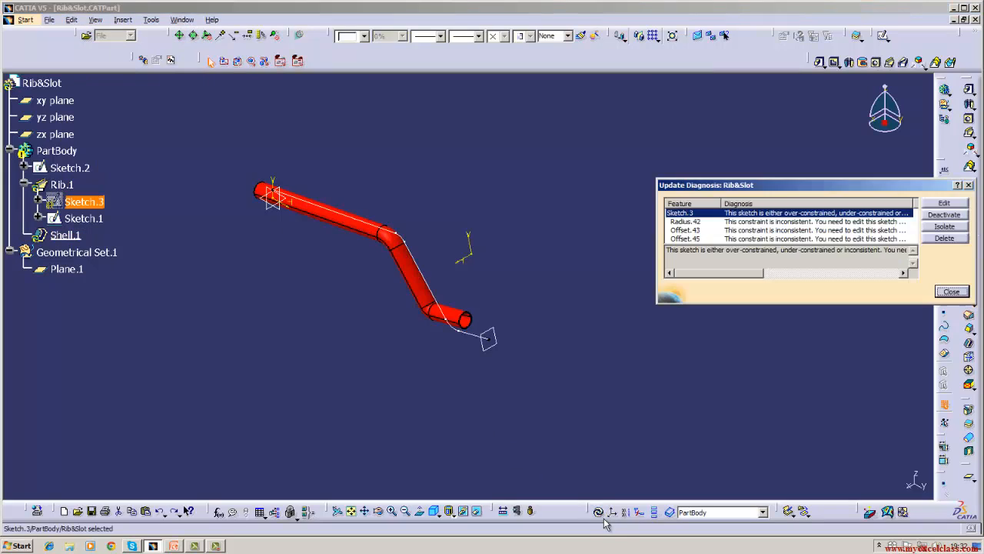
click(943, 239)
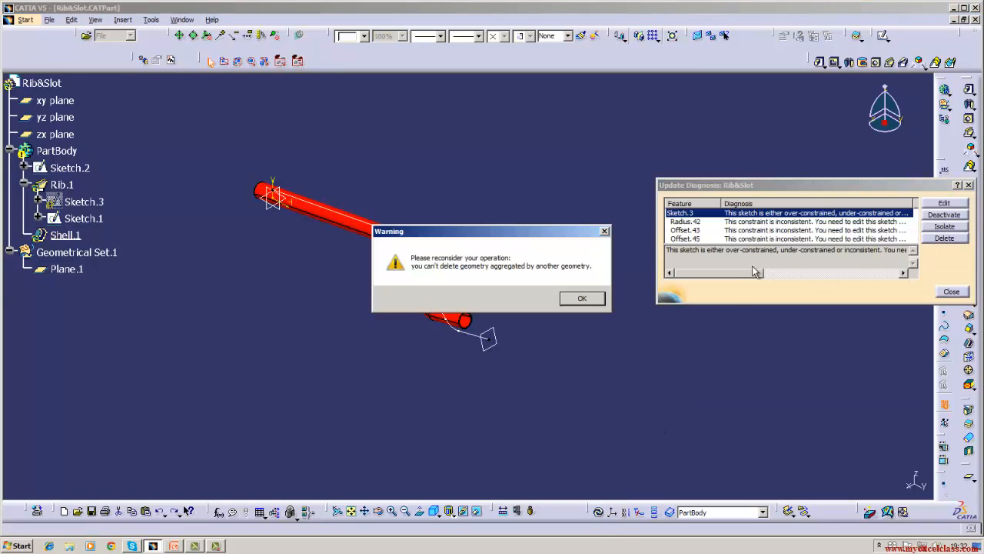
click(582, 299)
click(72, 20)
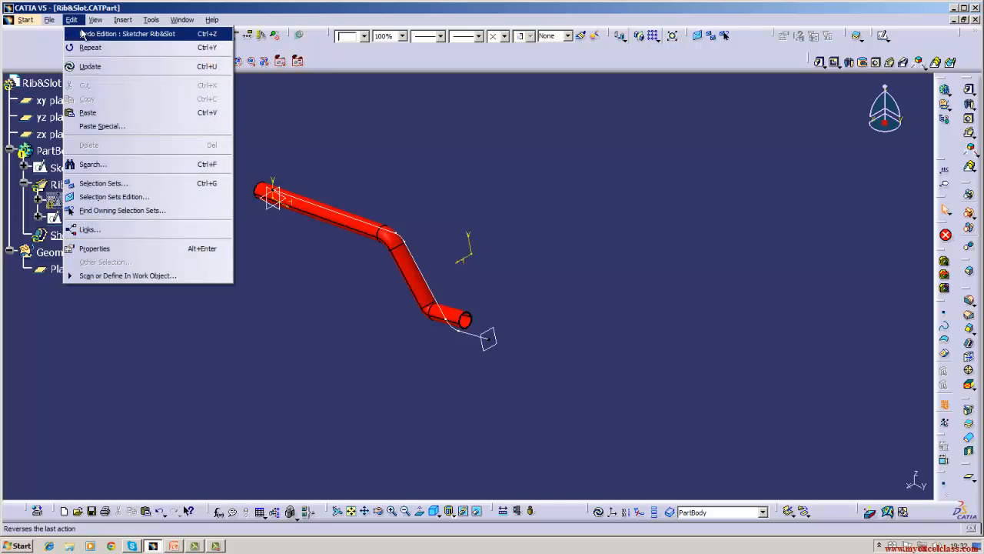
click(81, 34)
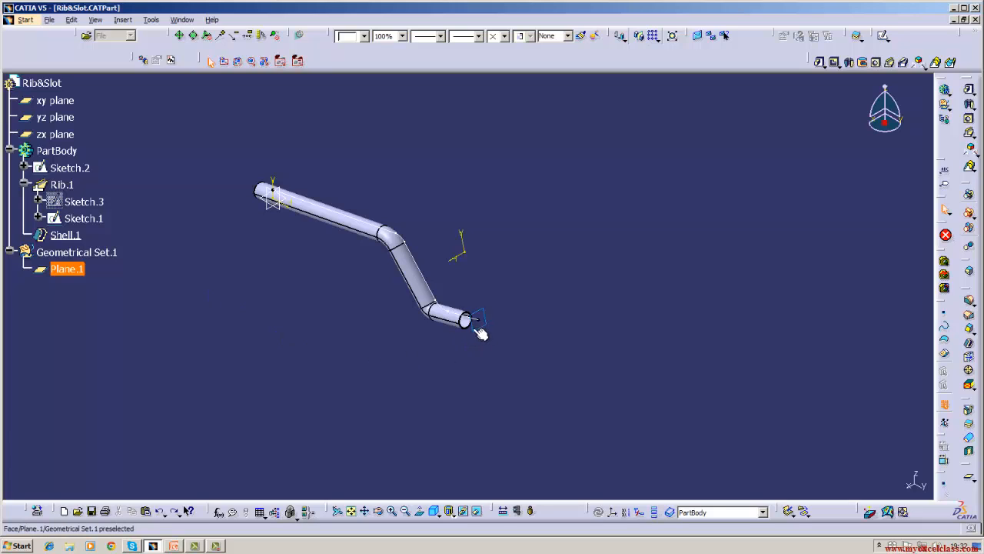
Step: Set the length of the 50 mm end segment in path Sketch.1 to 70 mm, exit the sketch and update the part
double_click(83, 217)
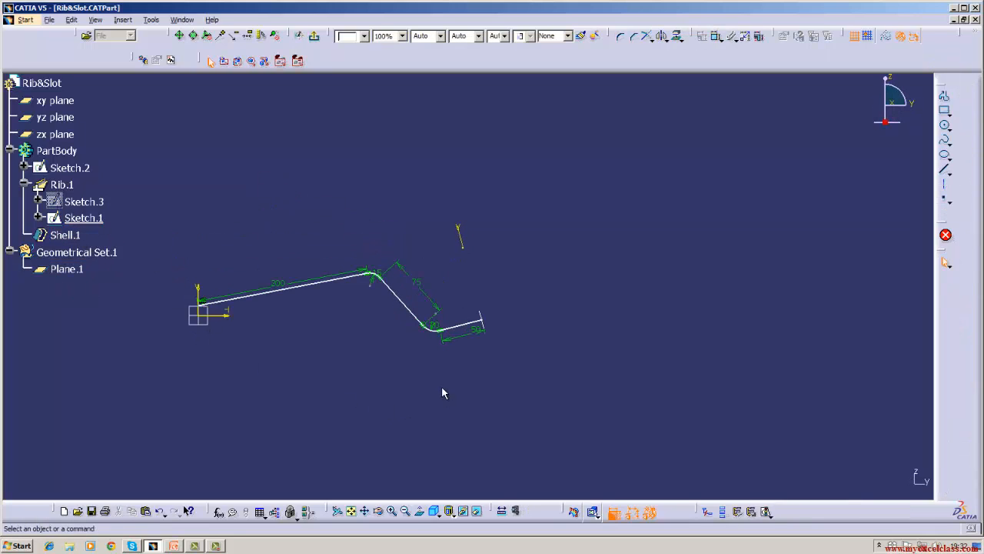
double_click(475, 331)
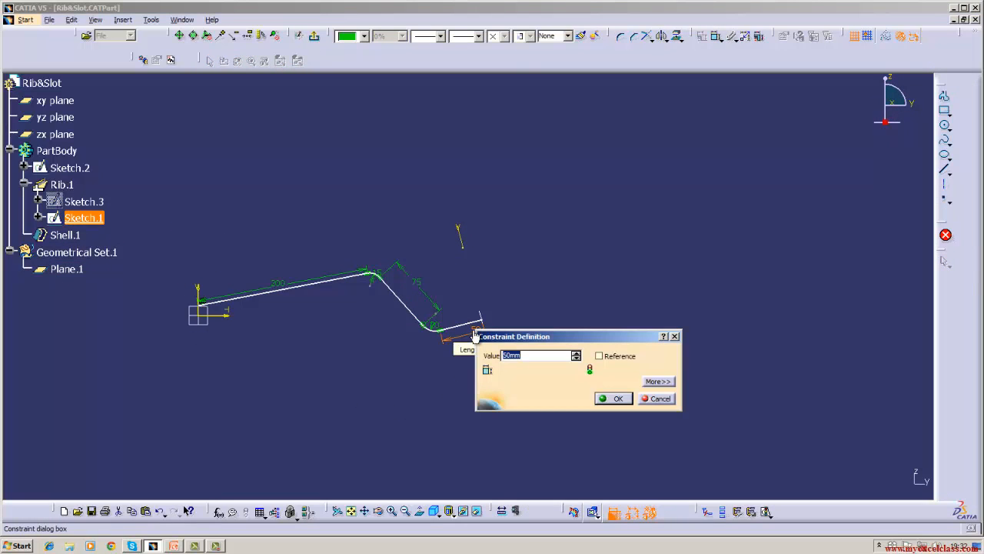
key(BackSpace)
text(70)
key(Return)
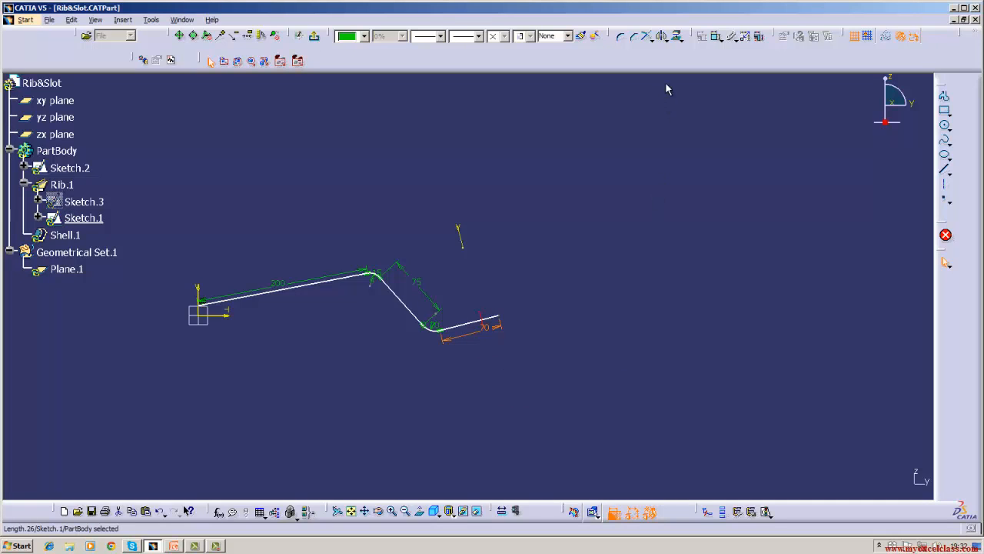
click(313, 36)
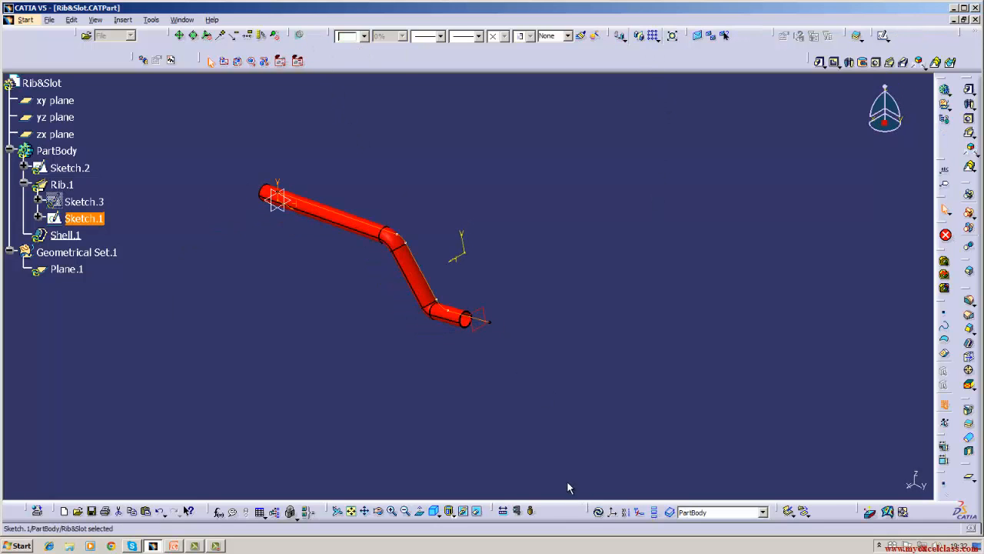
click(598, 511)
click(486, 386)
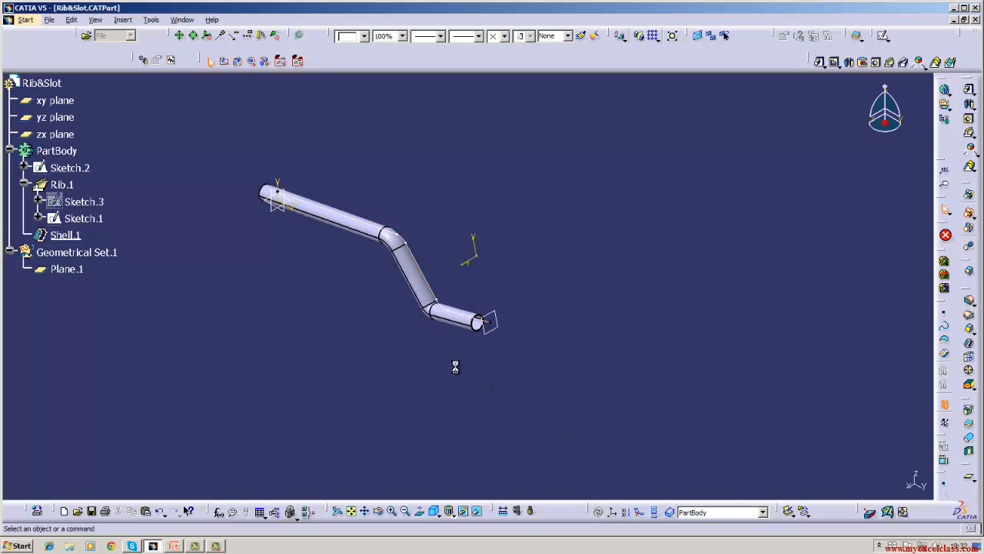
Step: Add a 120° angle constraint between the 75 mm and 70 mm segments of path Sketch.1
double_click(106, 219)
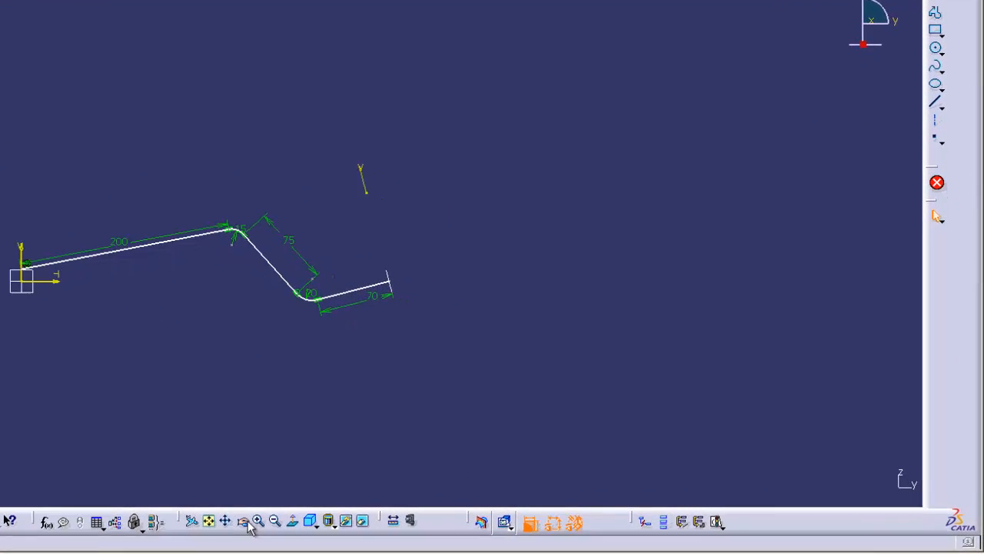
click(244, 522)
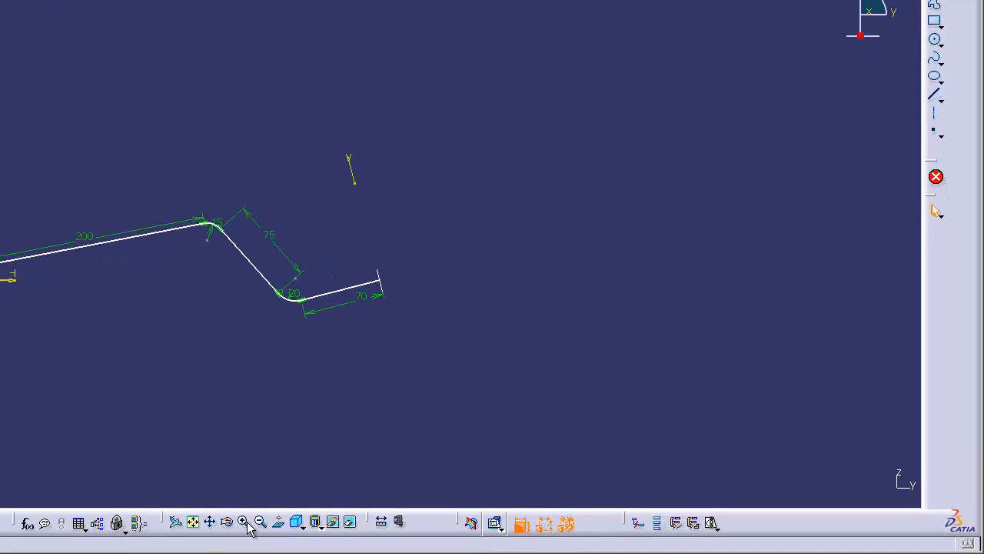
click(247, 524)
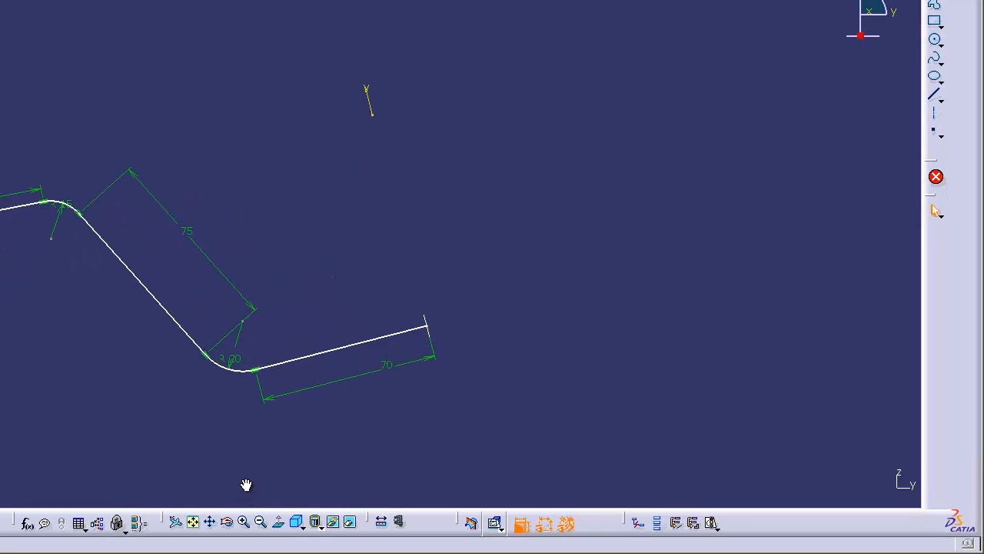
click(323, 352)
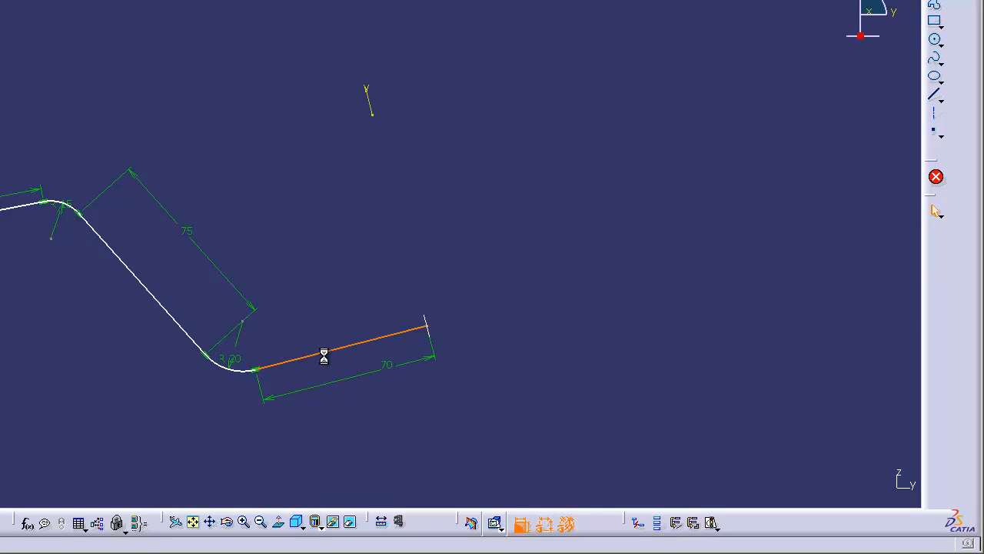
ctrl+click(171, 315)
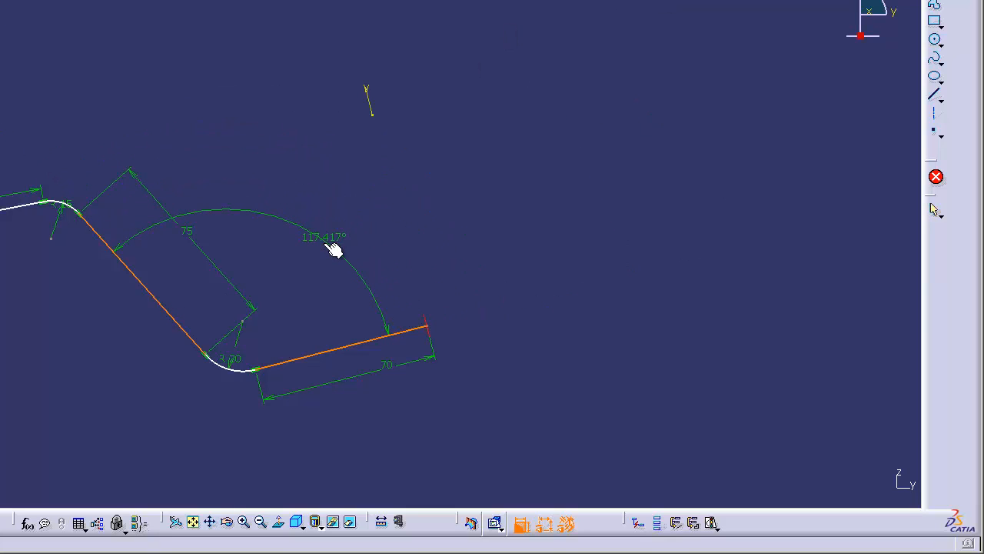
click(335, 239)
double_click(334, 237)
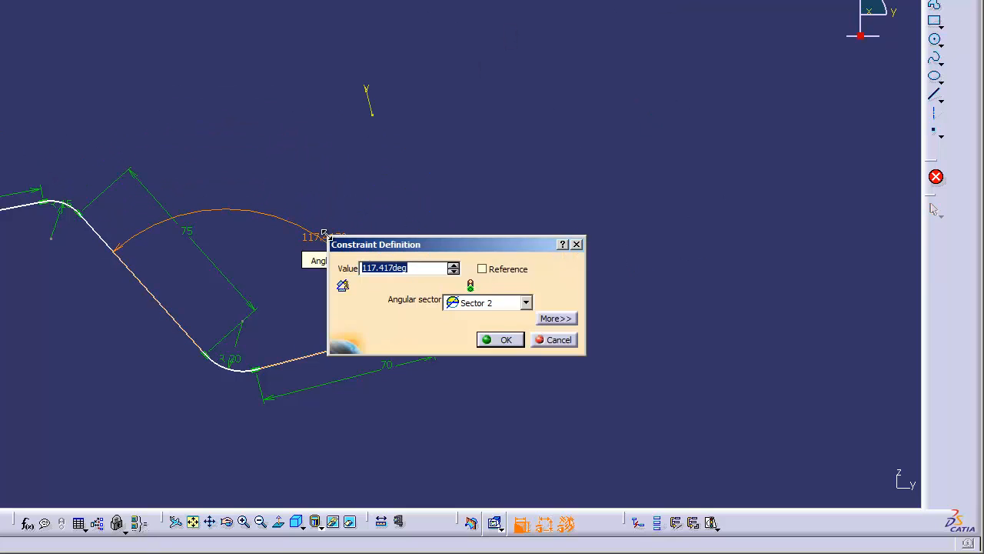
key(Delete)
text(120)
key(Return)
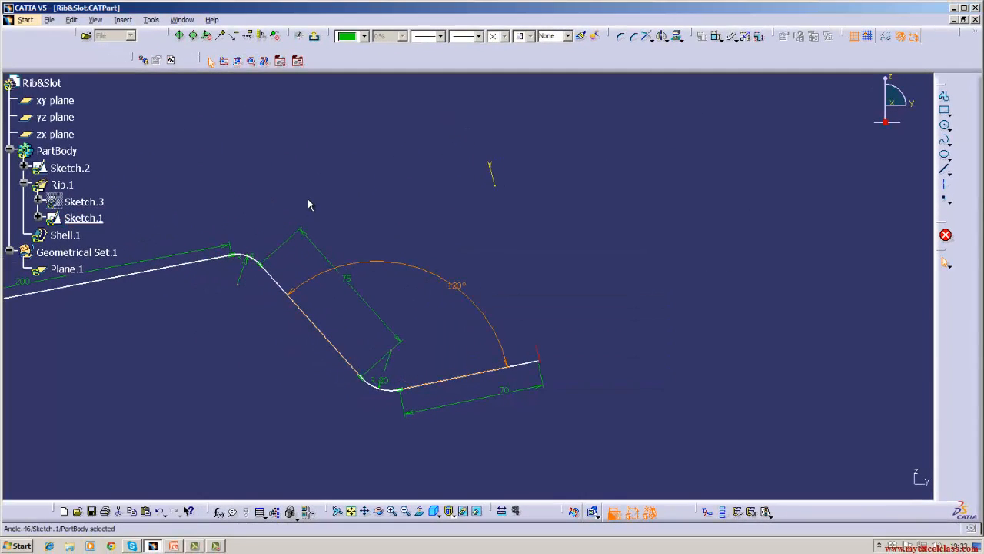
Step: Exit the sketch, update the part and delete the Shell.1 feature
middle_drag(308, 202, 452, 186)
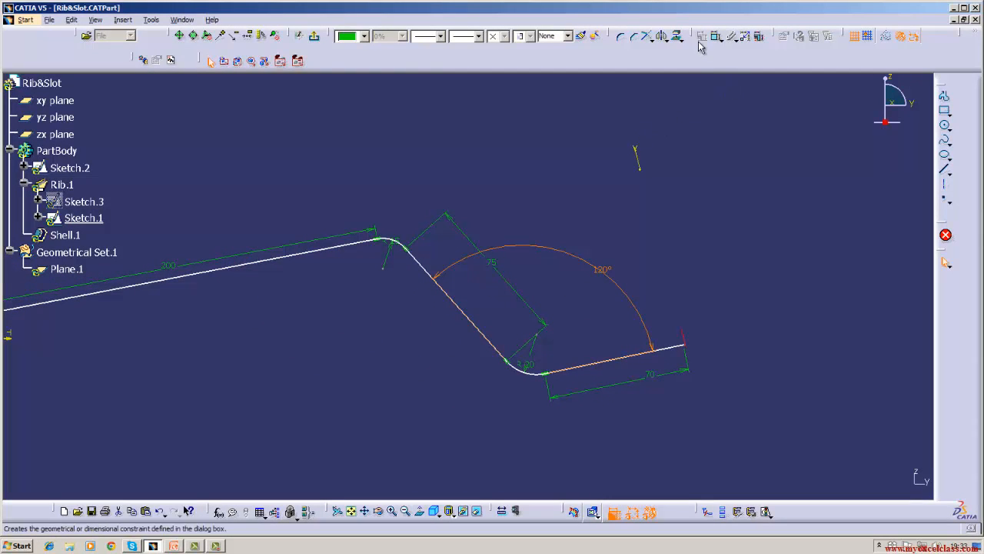
click(316, 40)
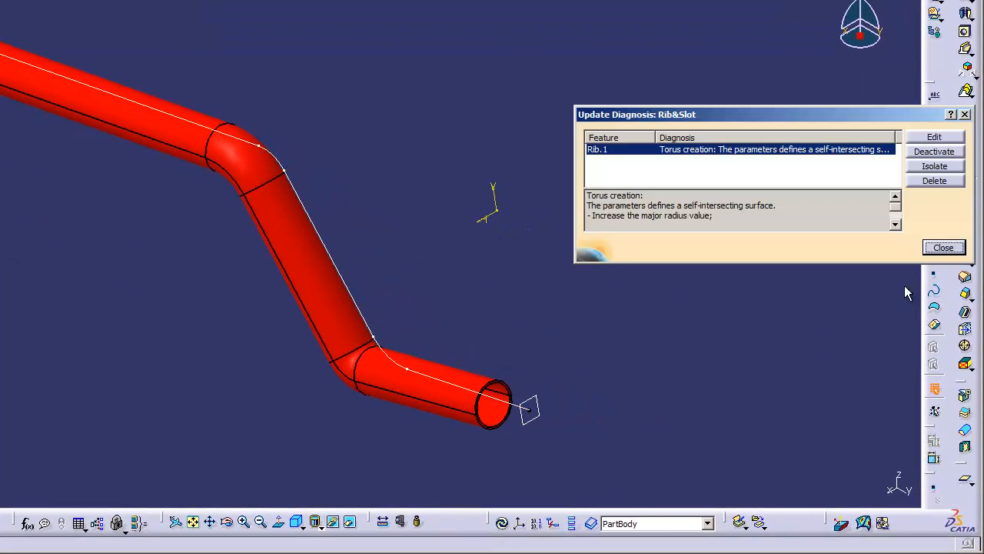
click(943, 246)
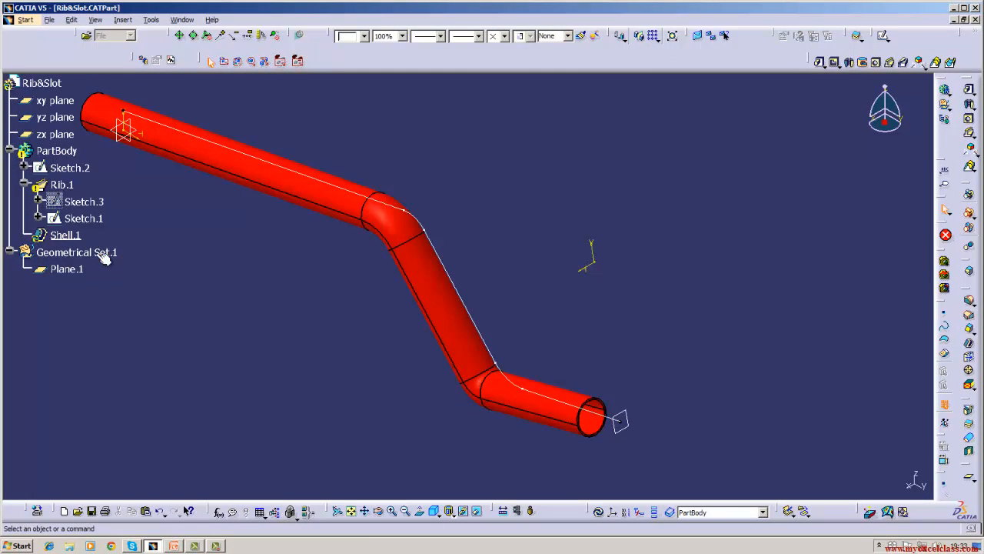
right_click(81, 240)
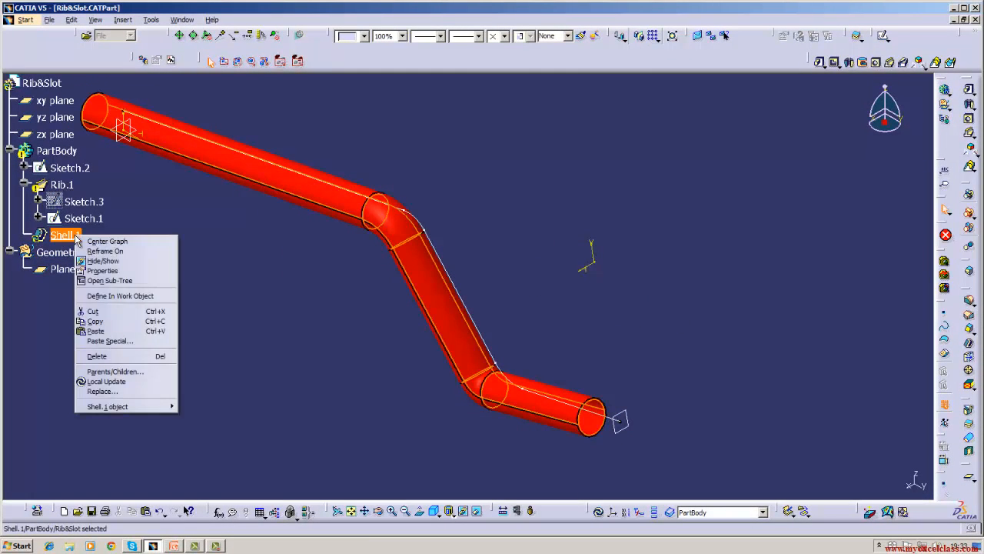
click(92, 357)
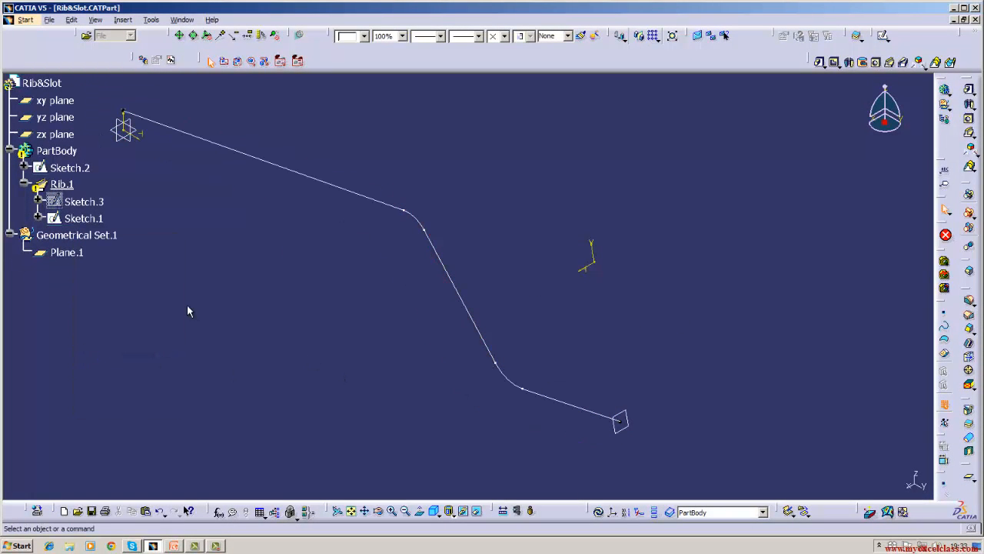
Step: Delete the vertical 78.502 mm offset constraint from the circle in profile Sketch.3, keeping the 20 mm offset, and exit the sketch
double_click(85, 203)
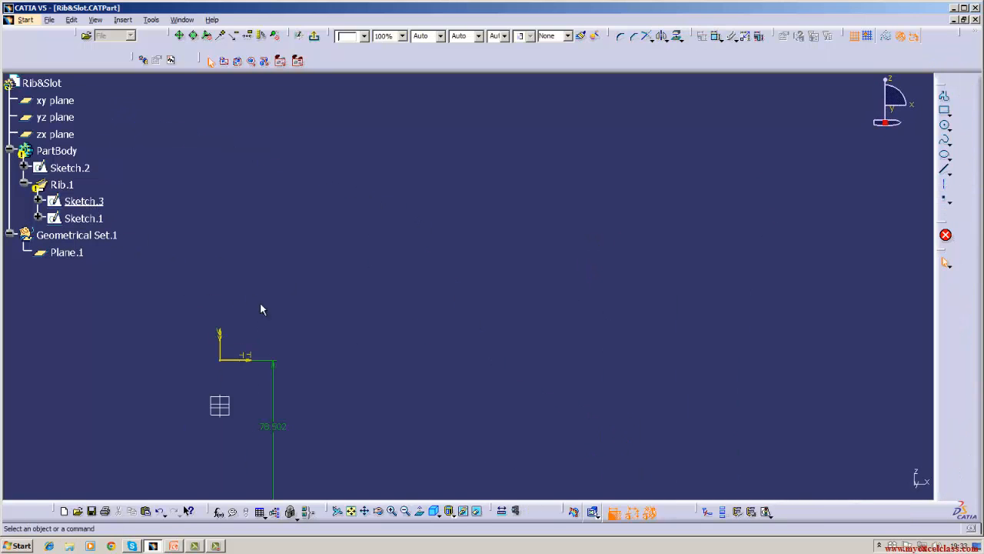
middle_drag(273, 337, 362, 94)
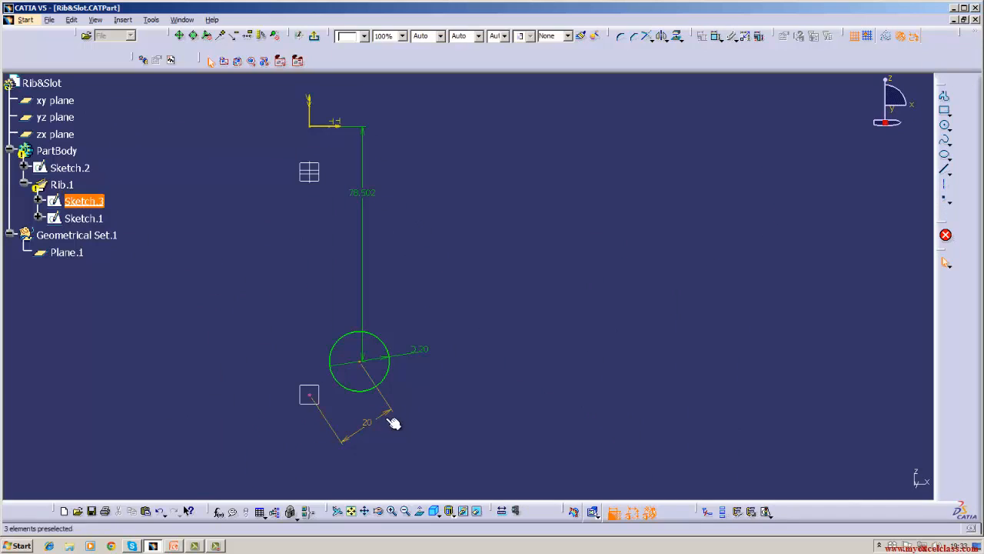
click(365, 422)
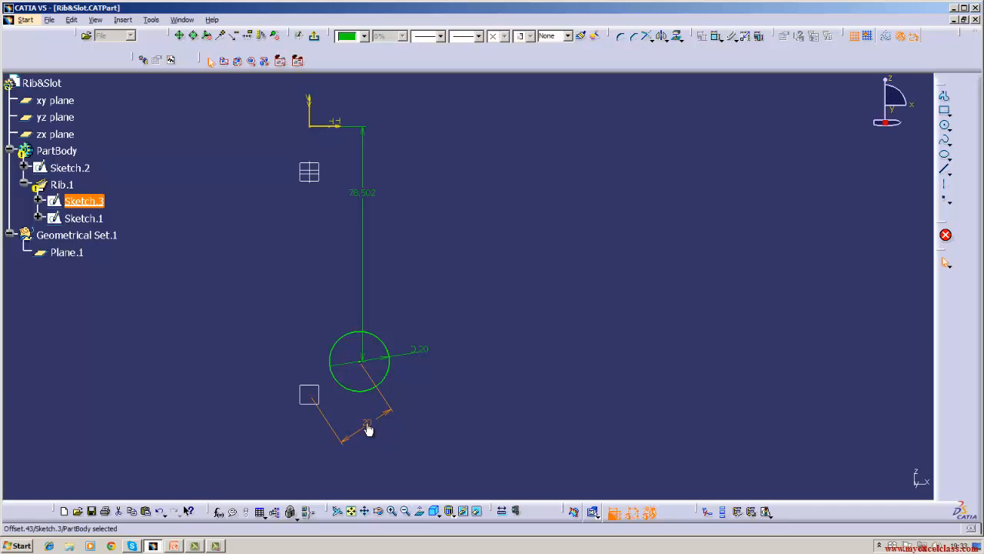
double_click(364, 422)
click(505, 492)
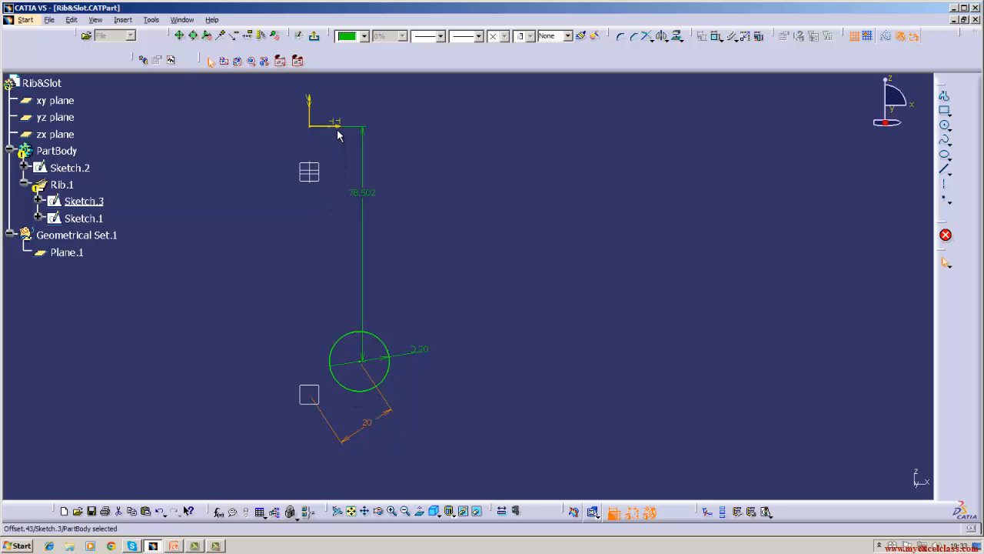
double_click(358, 196)
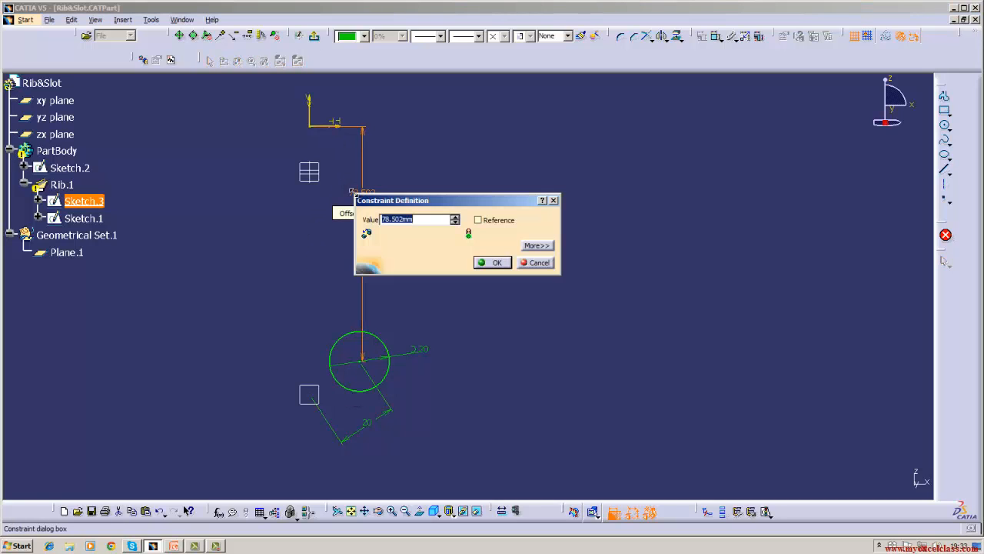
click(487, 262)
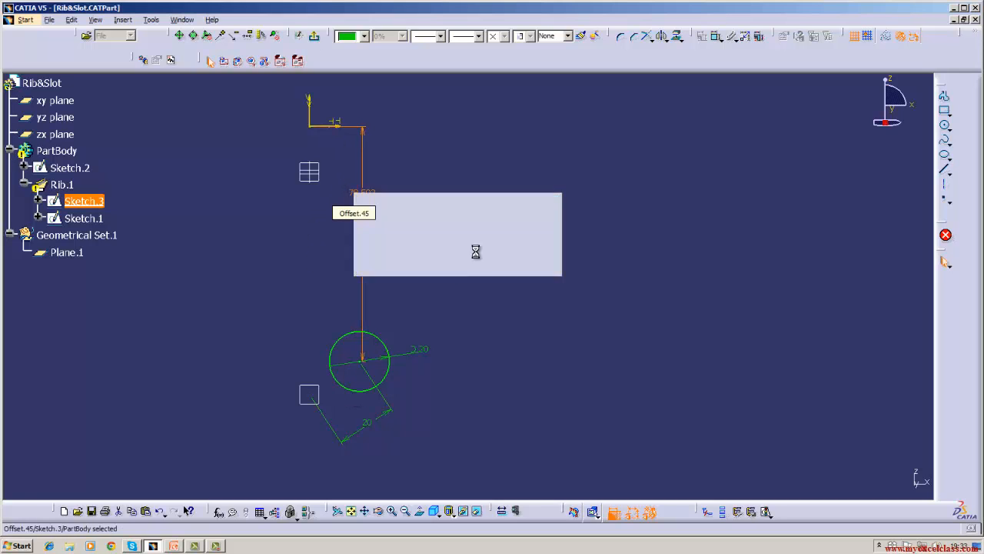
right_click(355, 192)
click(375, 308)
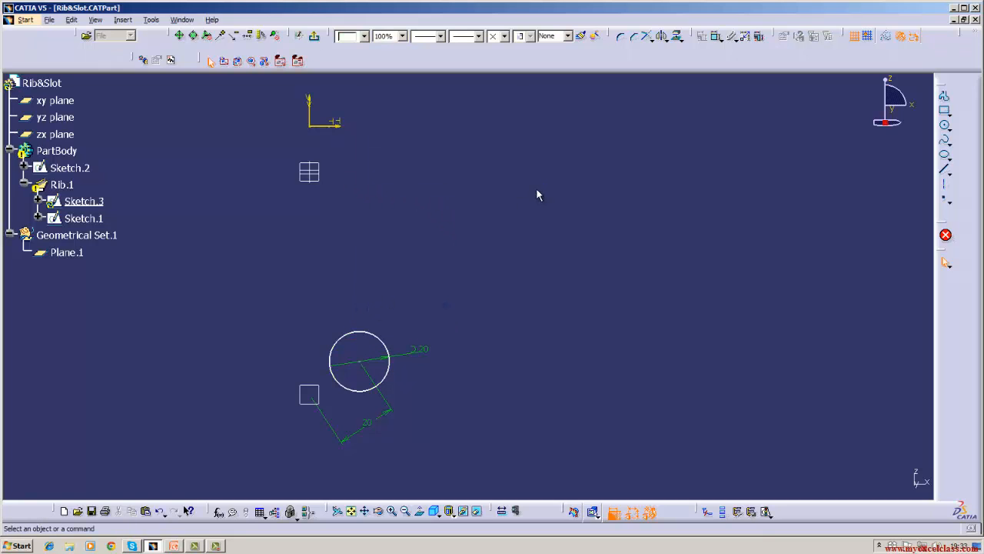
click(313, 36)
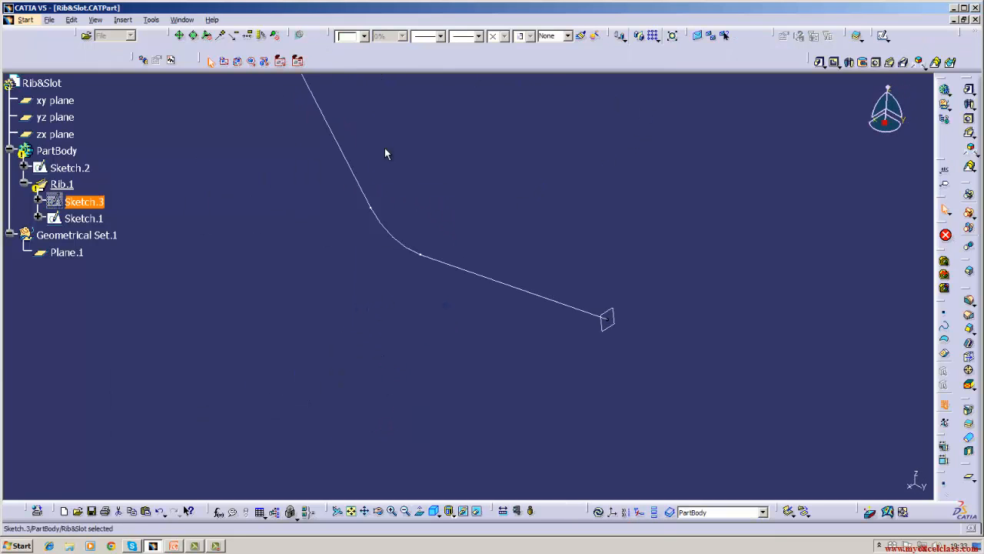
Step: Show the hidden profile Sketch.3 and highlight the path and the circle in the model
middle_drag(401, 264, 407, 405)
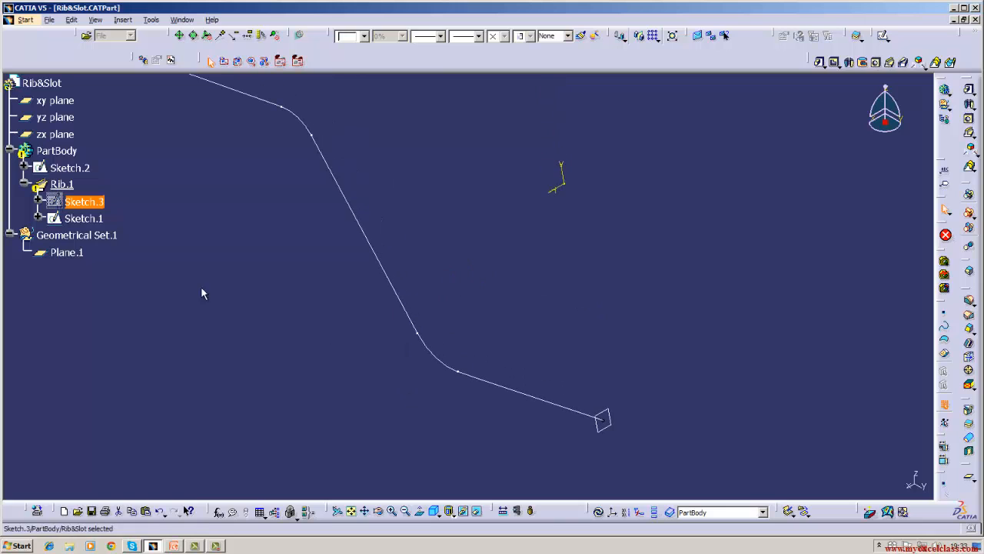
right_click(94, 201)
click(121, 223)
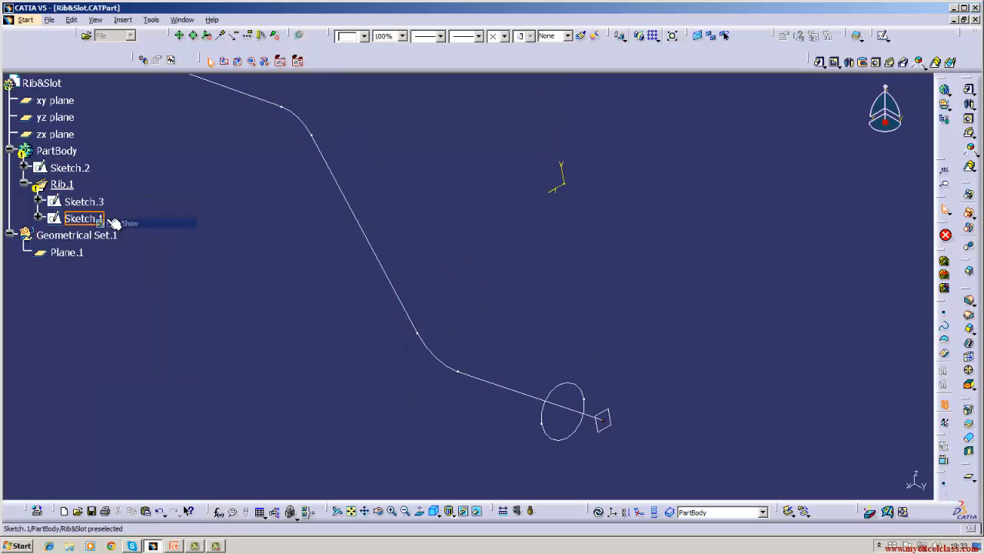
click(337, 316)
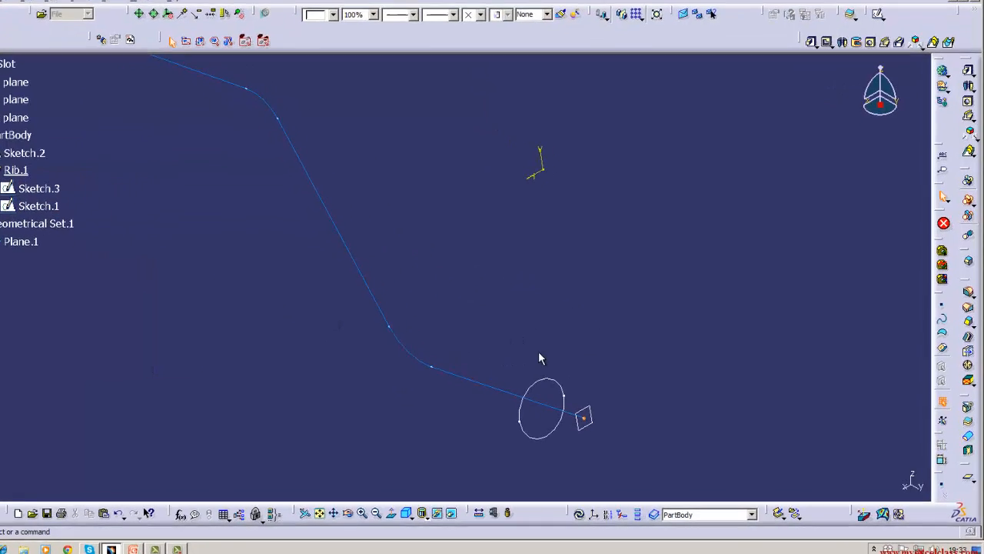
click(547, 381)
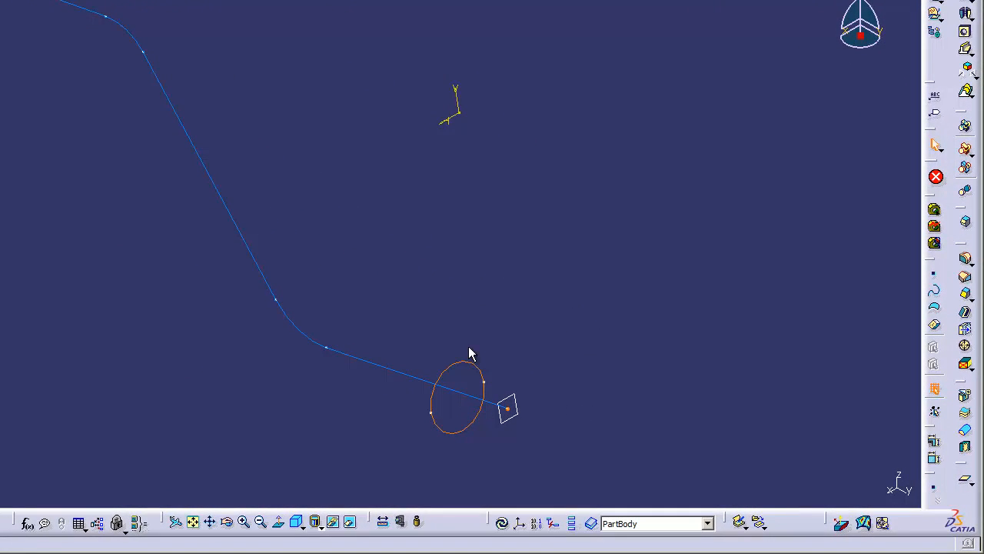
click(608, 281)
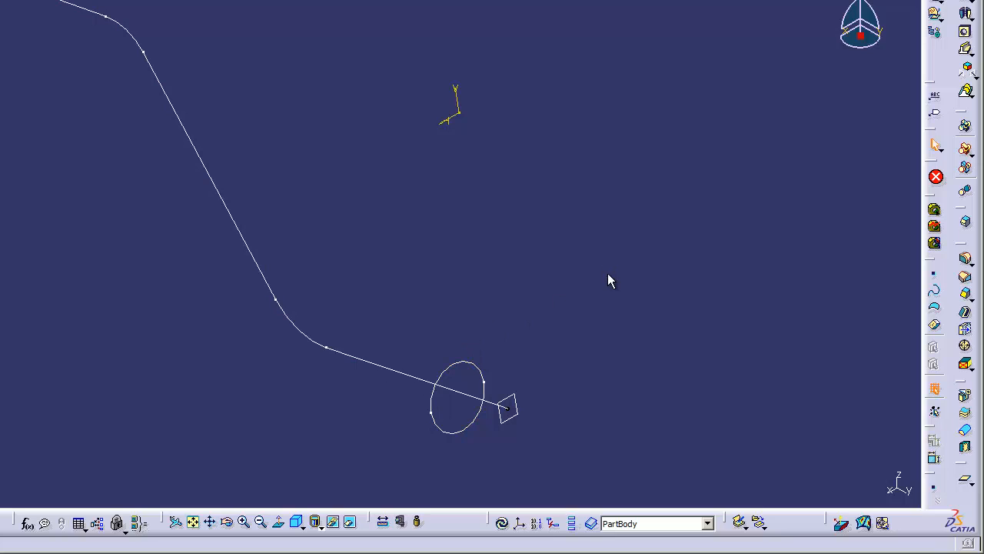
Step: Try to create a rib with Sketch.3 as profile and Sketch.1 as center curve, using the Keep angle profile control
click(482, 375)
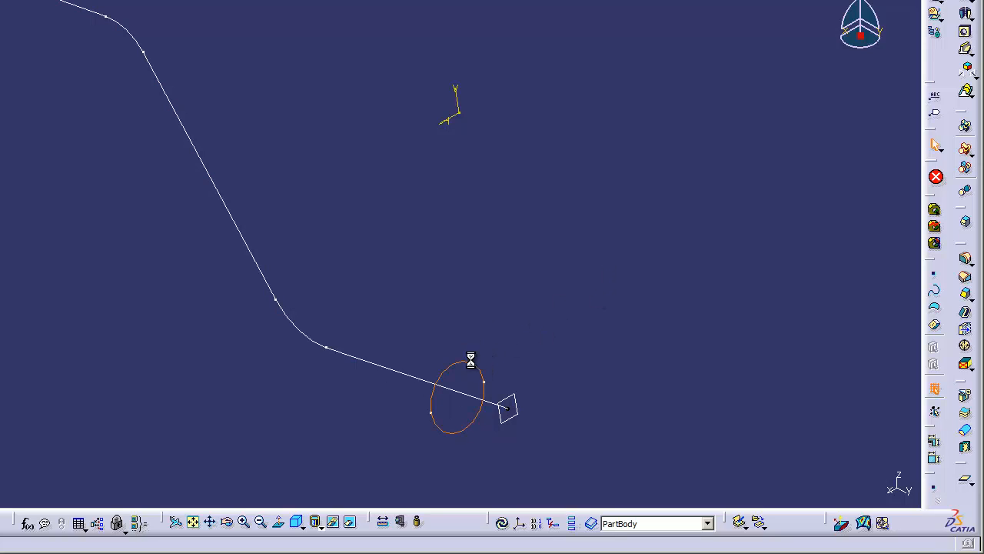
click(967, 49)
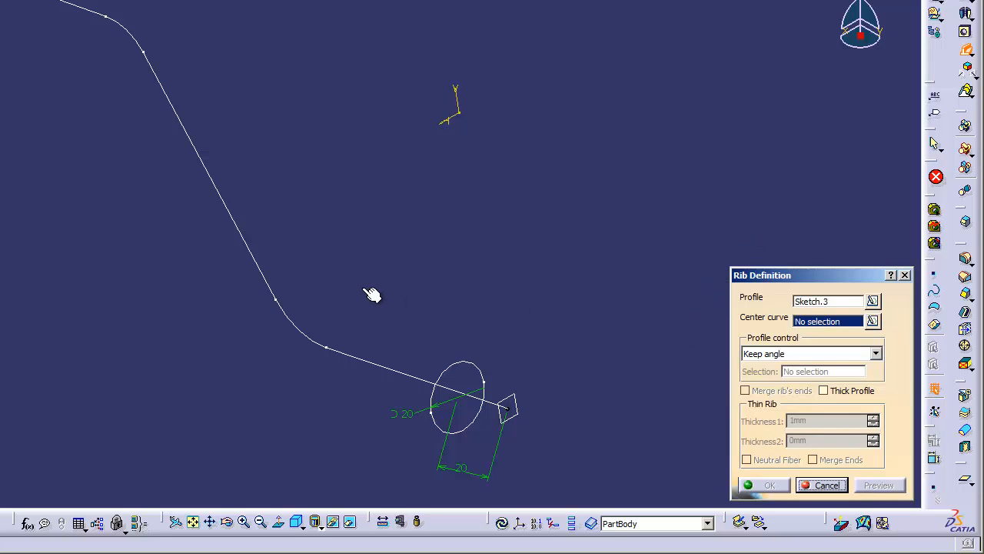
click(283, 313)
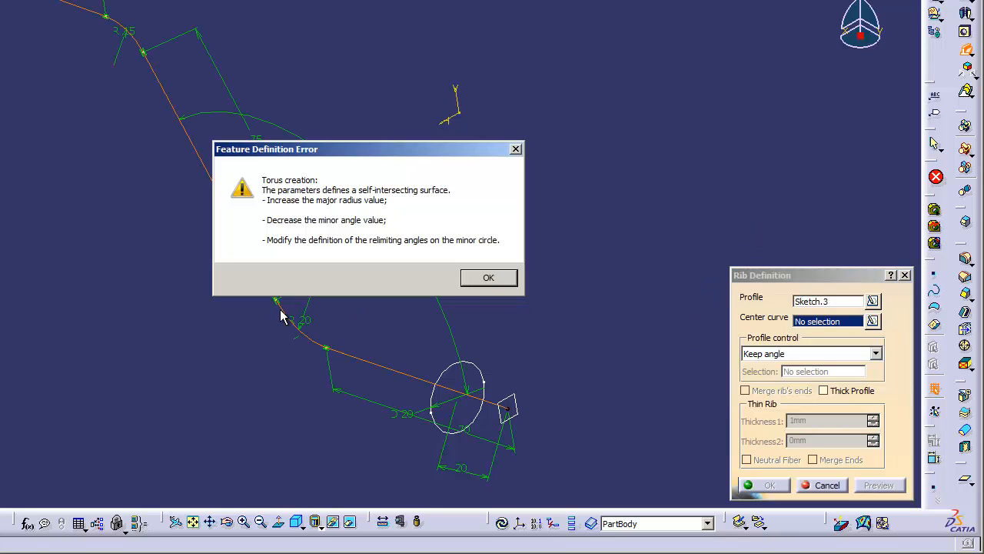
click(489, 277)
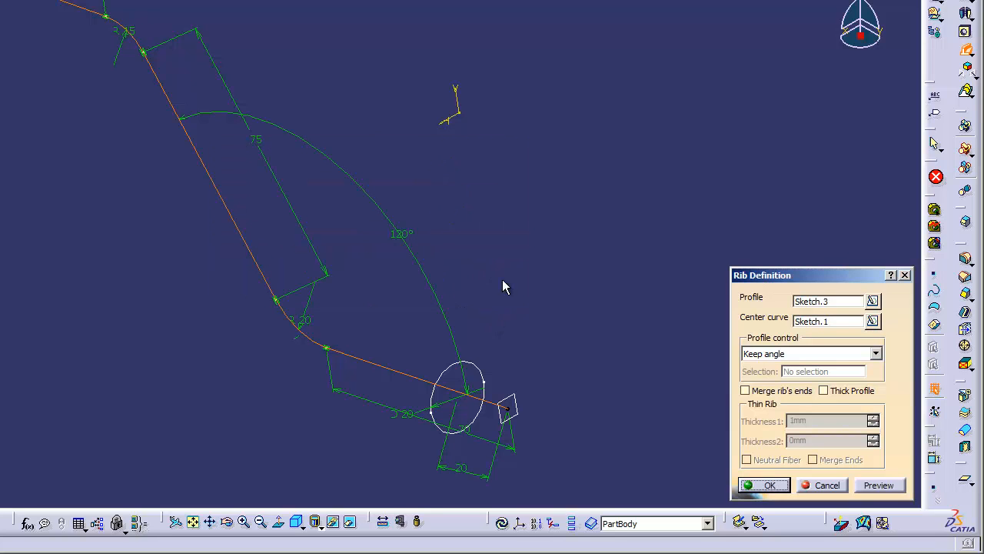
click(761, 484)
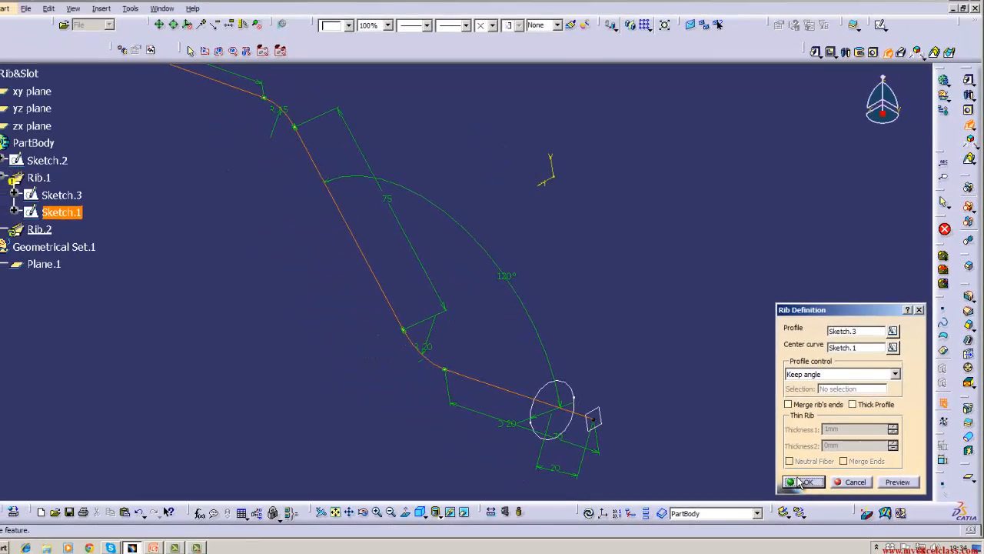
click(951, 292)
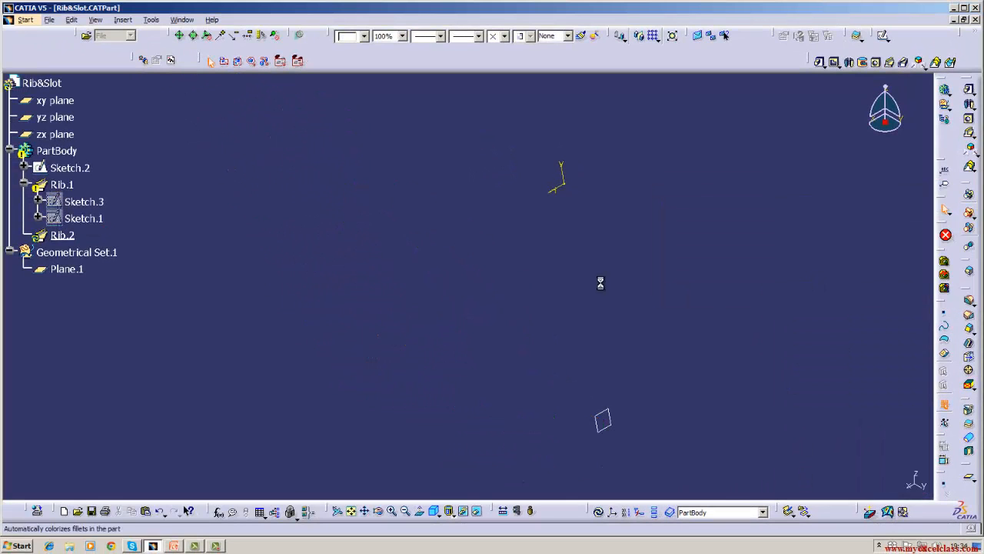
Step: Delete Rib.2, and delete Rib.1 together with all its children and aggregated elements
right_click(69, 240)
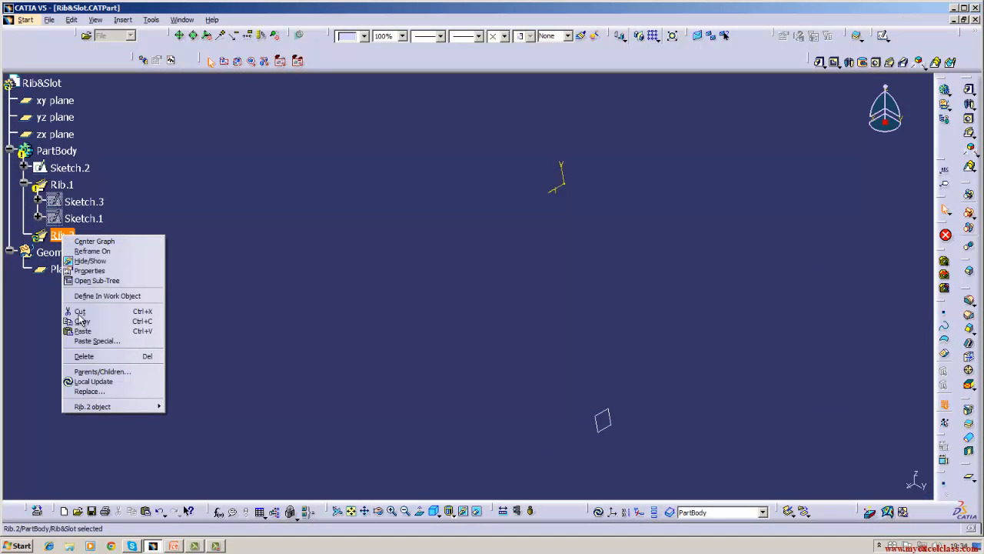
click(85, 355)
right_click(71, 185)
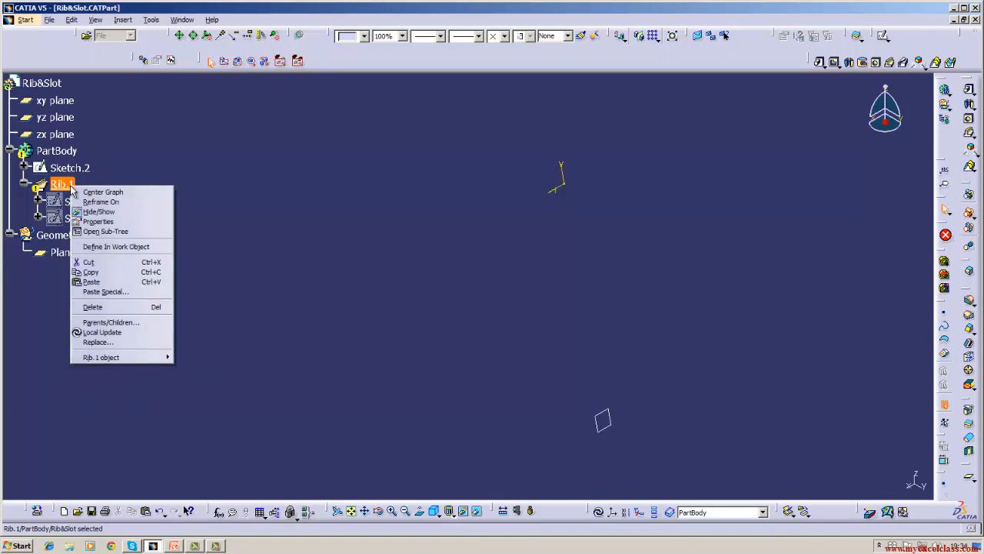
click(94, 307)
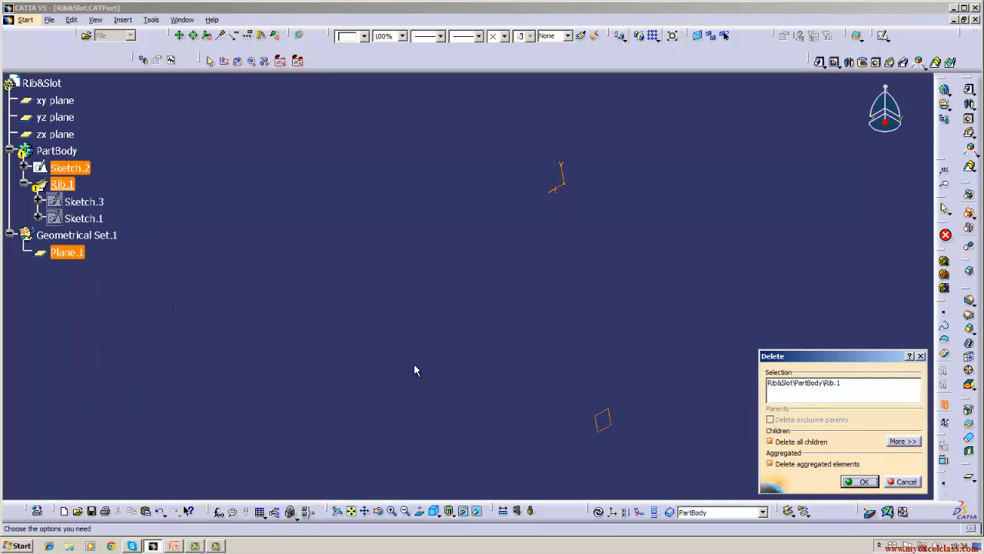
click(860, 479)
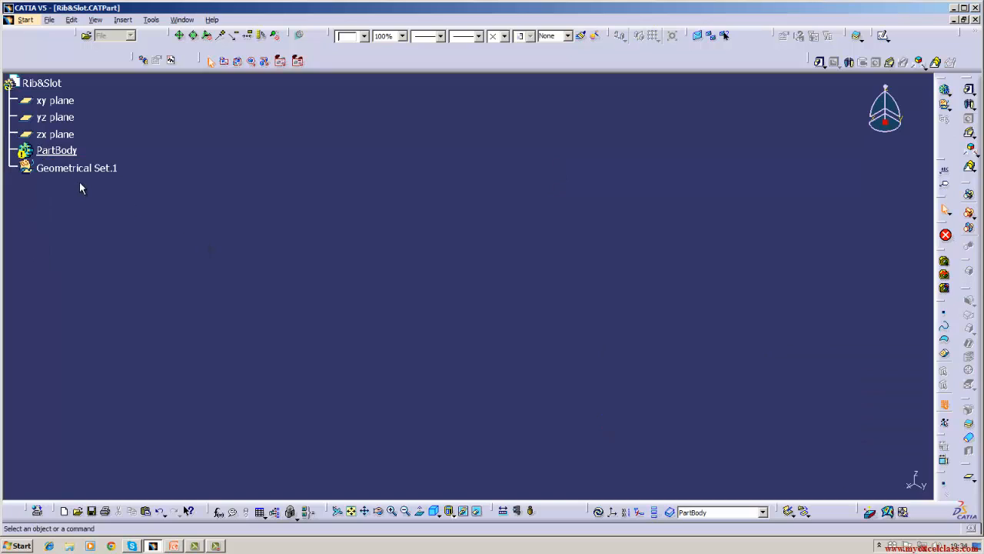
click(52, 153)
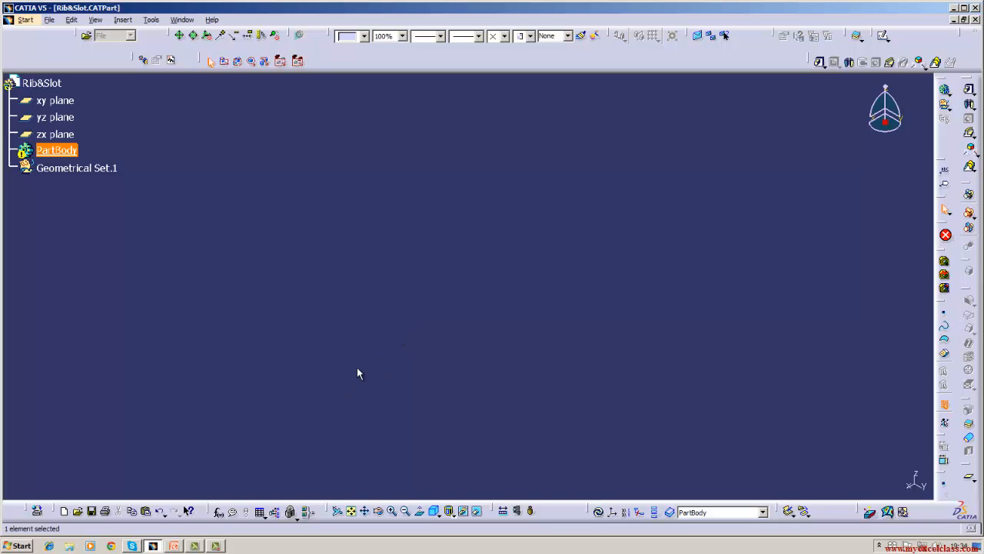
click(215, 545)
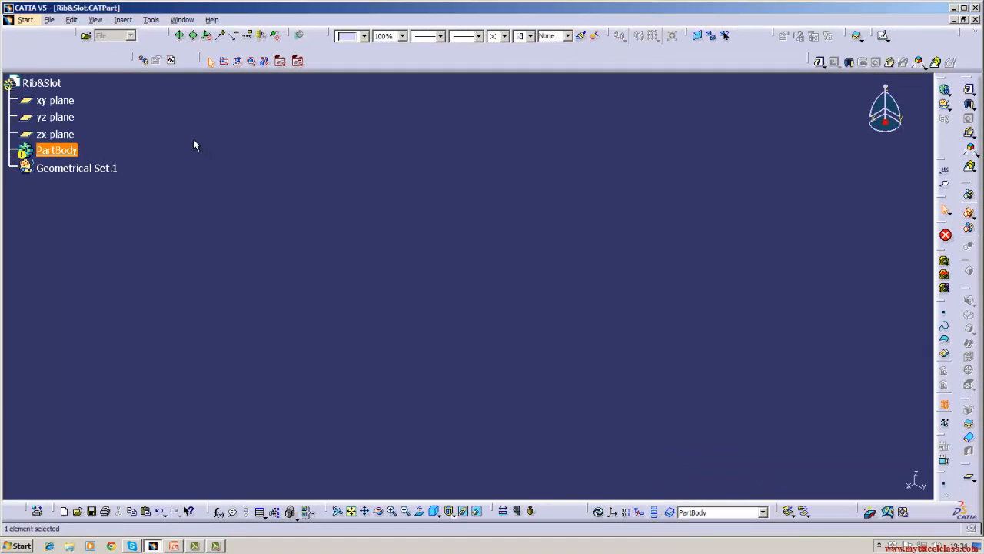
right_click(43, 153)
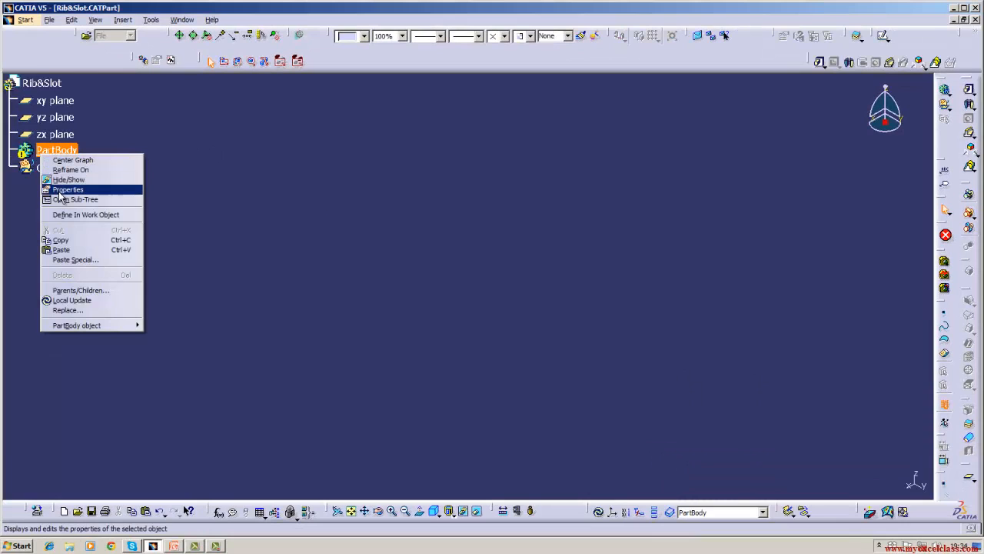
click(57, 153)
right_click(57, 152)
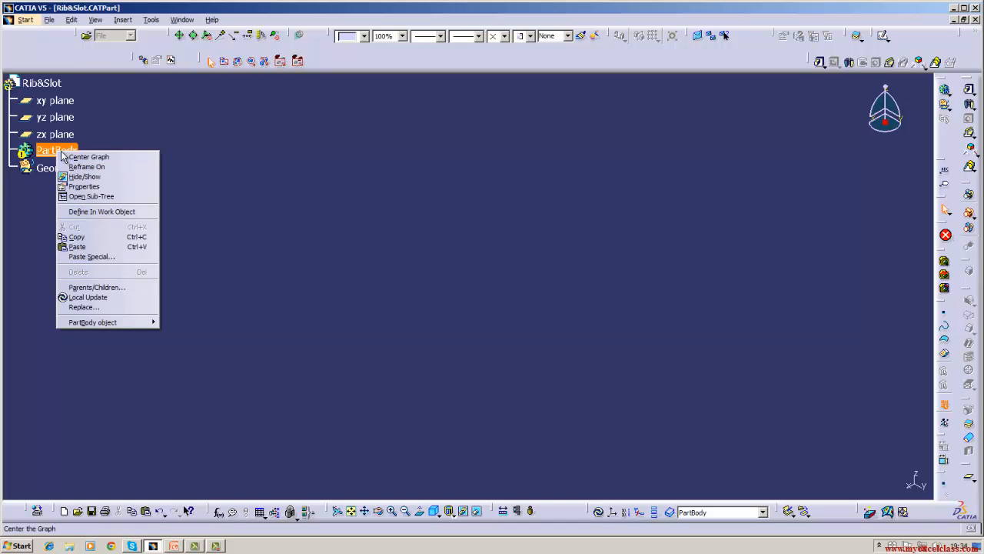
click(54, 152)
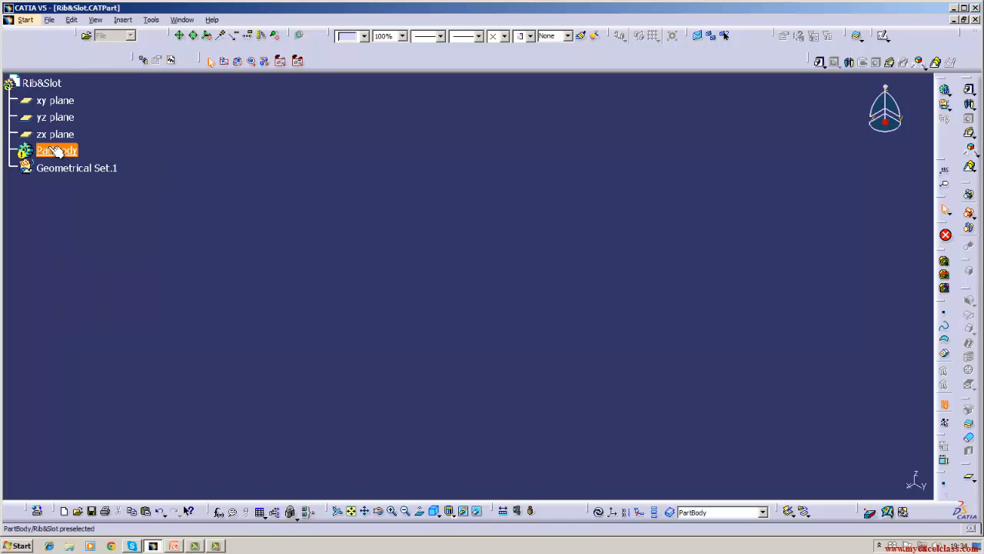
Step: Start a new sketch on the yz plane
click(56, 124)
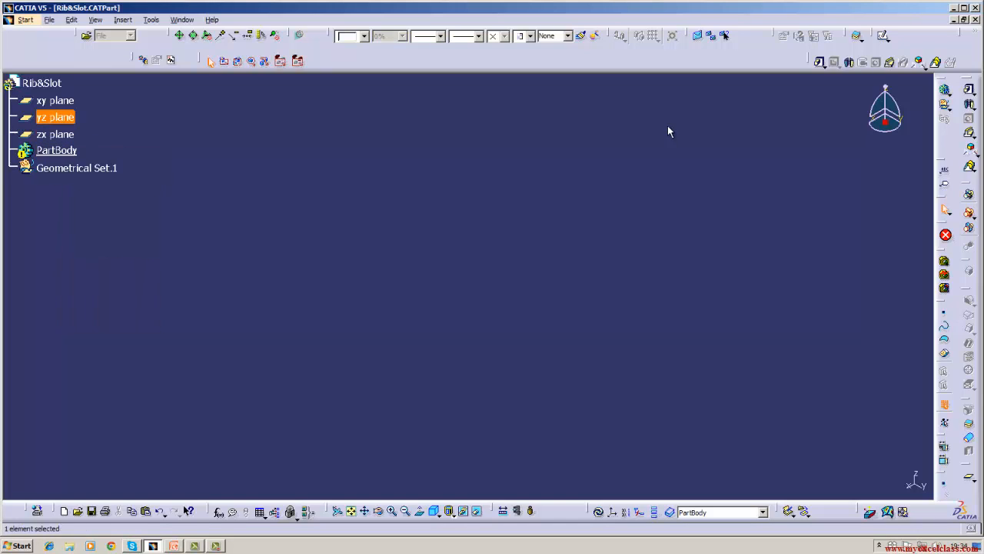
click(882, 35)
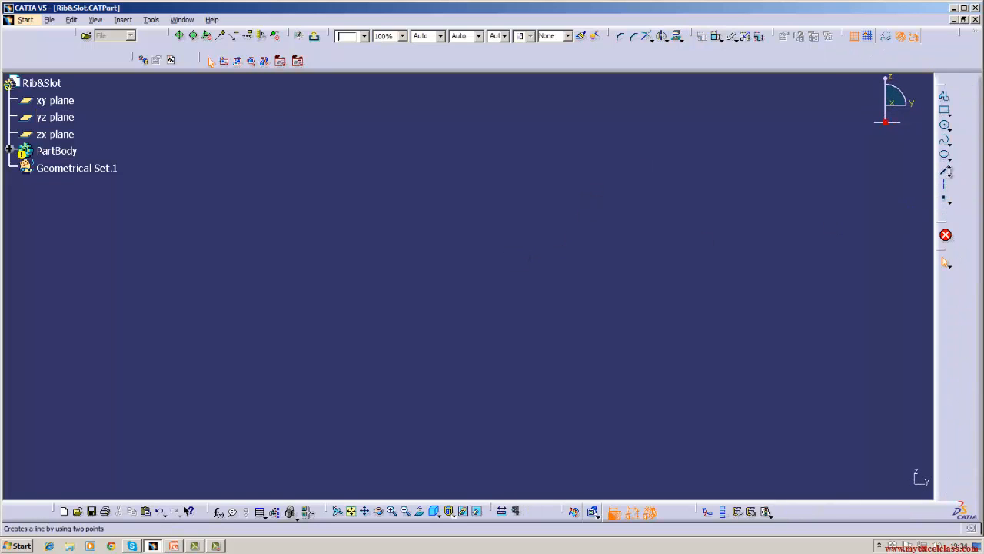
click(944, 173)
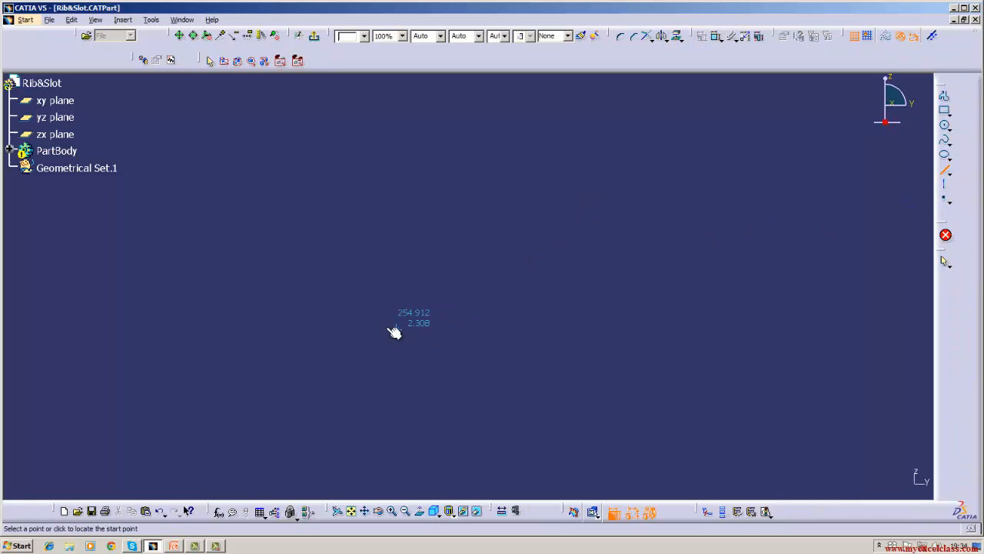
click(489, 262)
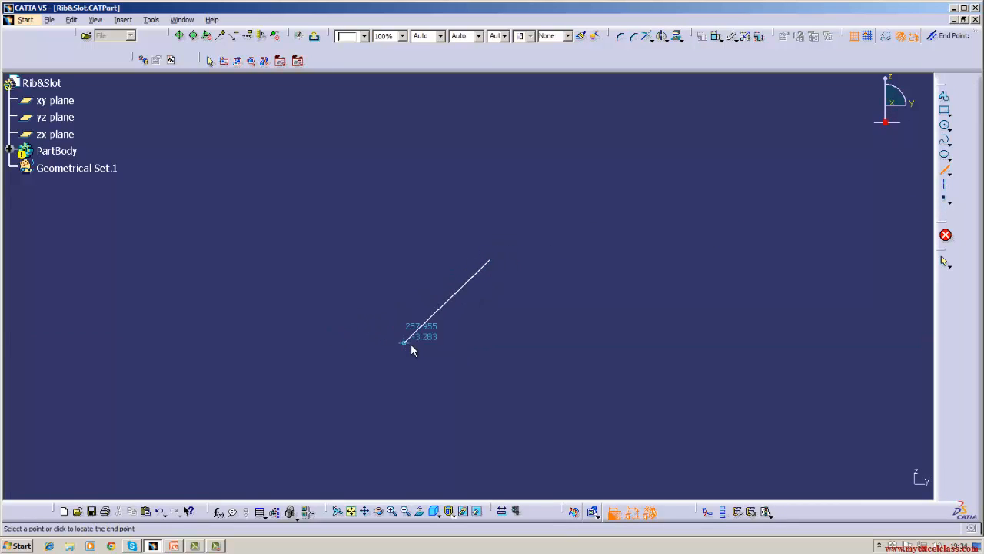
key(Escape)
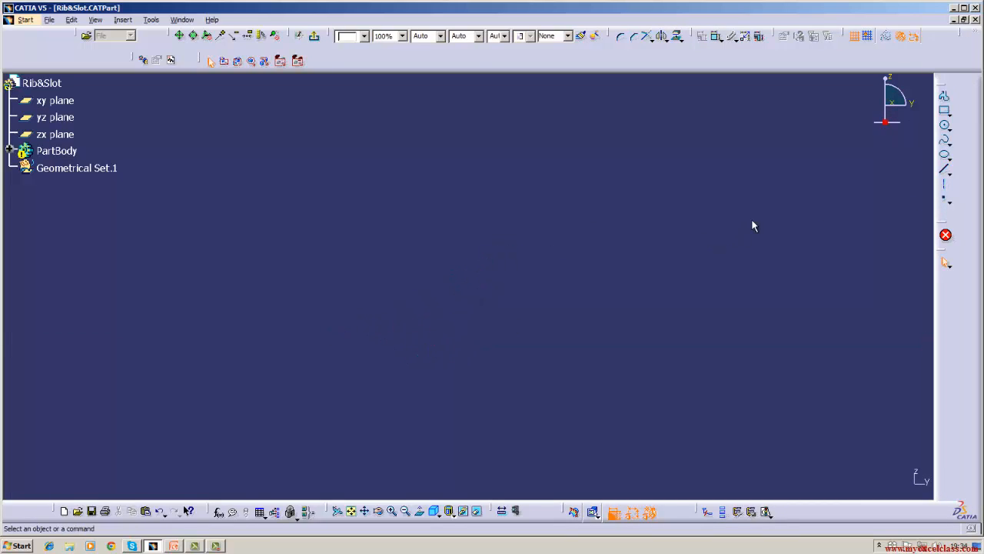
Step: Sketch a large circle in the yz-plane sketch, with its edge passing through about (200, -18)
click(945, 128)
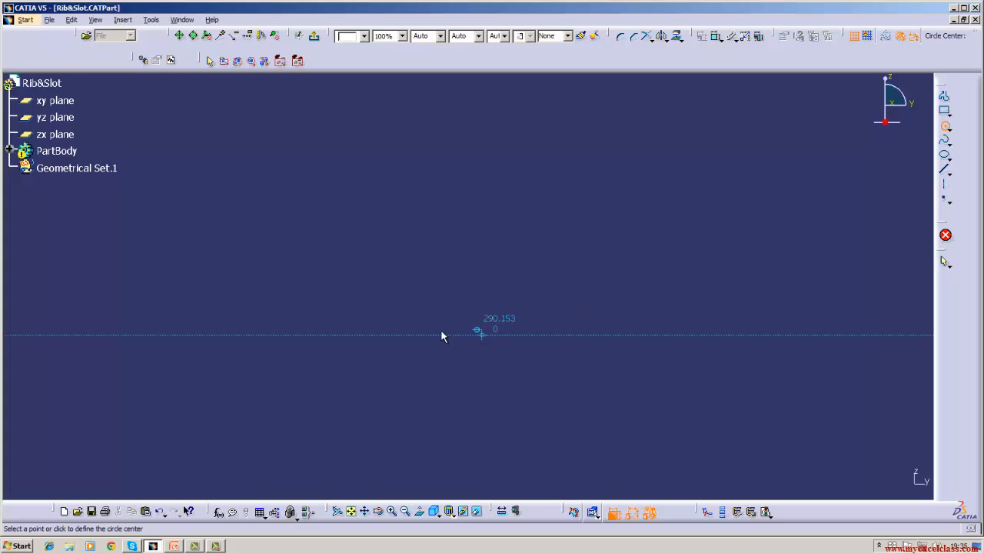
click(455, 288)
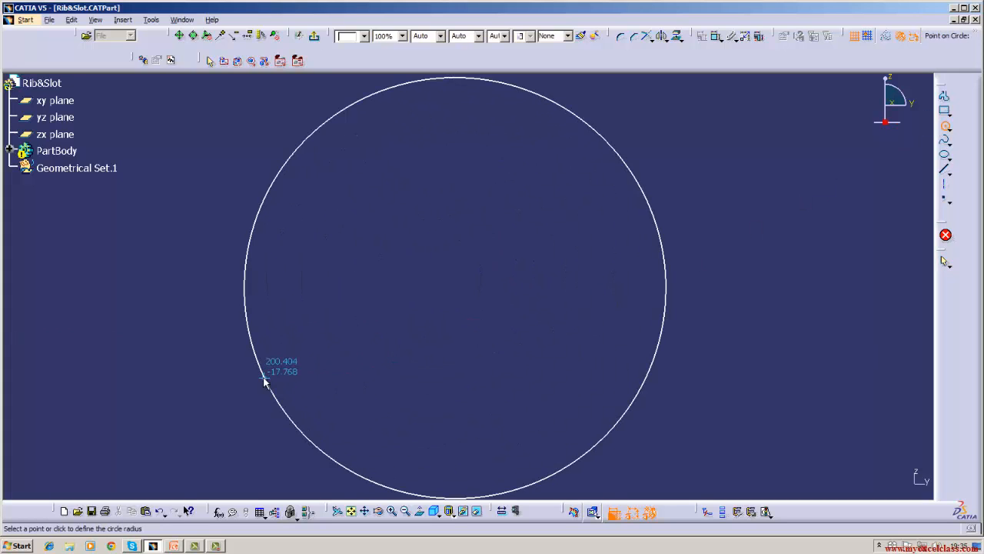
click(263, 377)
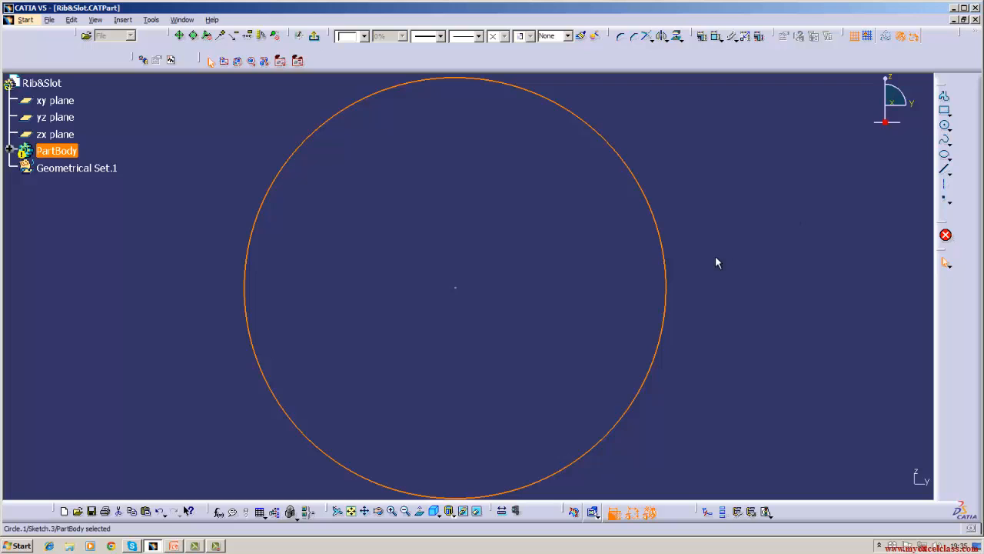
Step: Draw two lines between the circle's center and points beyond its edge, one sloping down to the right and one horizontal
click(944, 170)
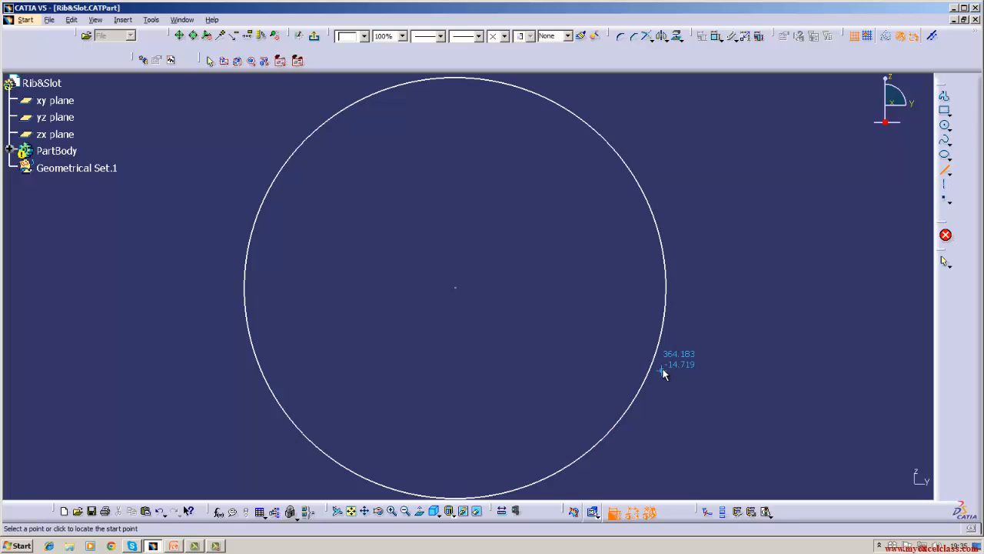
click(708, 385)
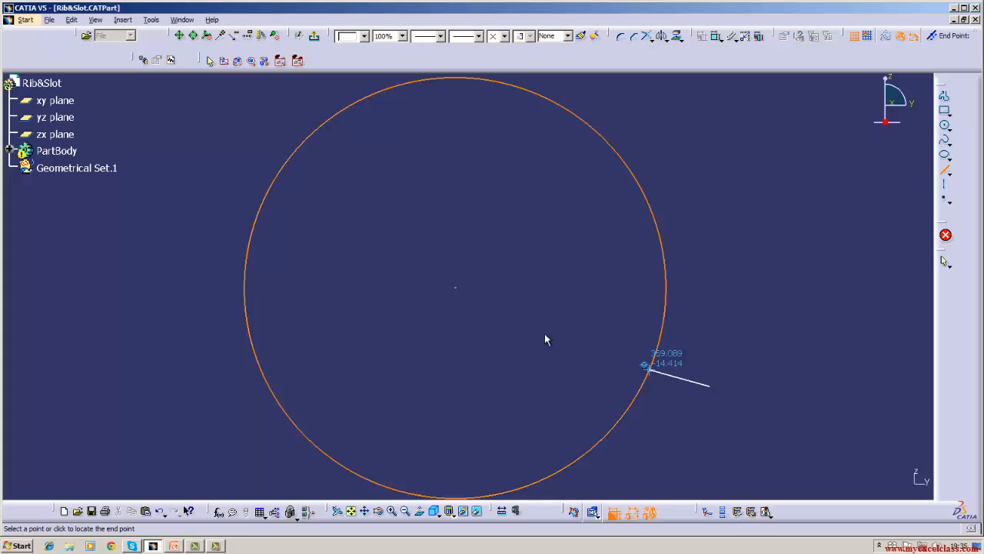
click(453, 283)
click(944, 169)
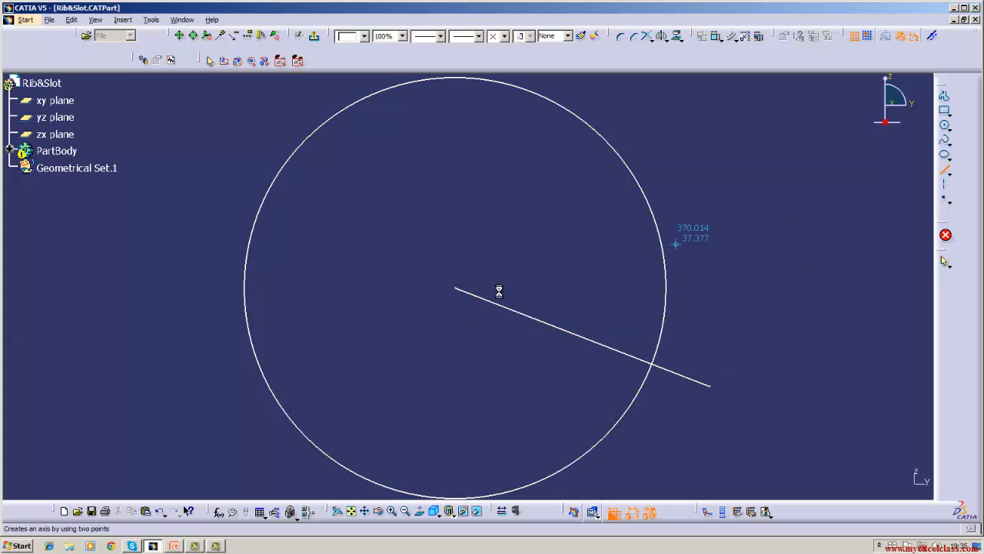
click(455, 288)
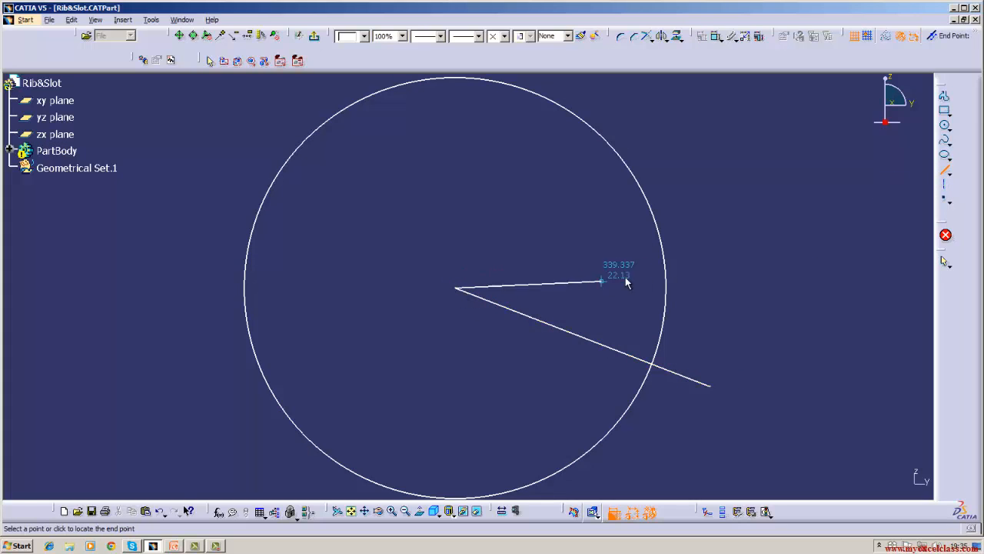
click(725, 288)
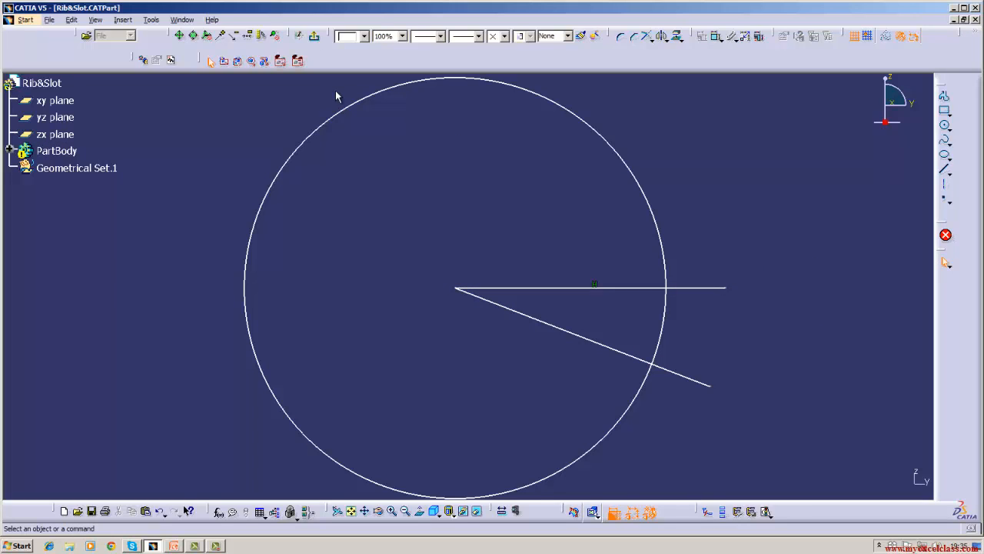
click(642, 38)
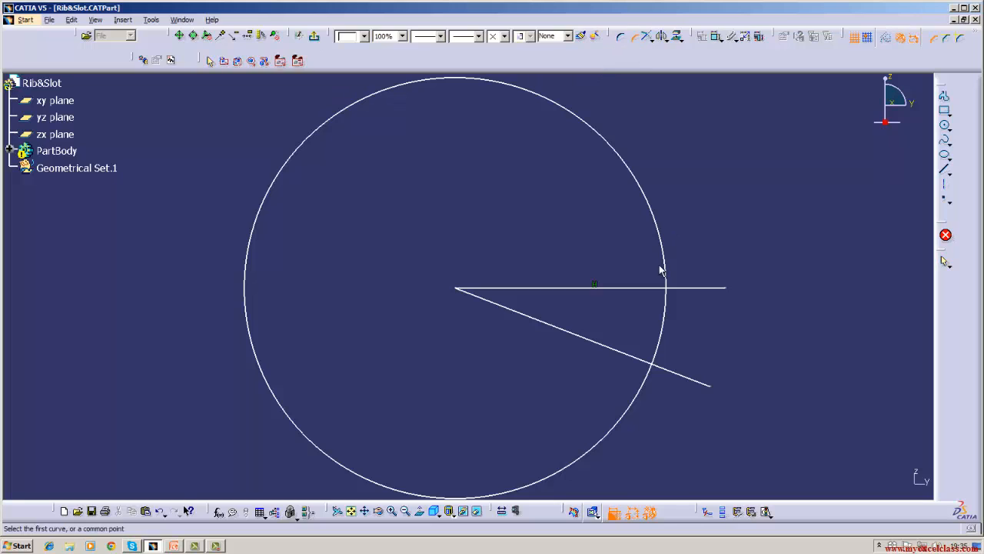
click(664, 301)
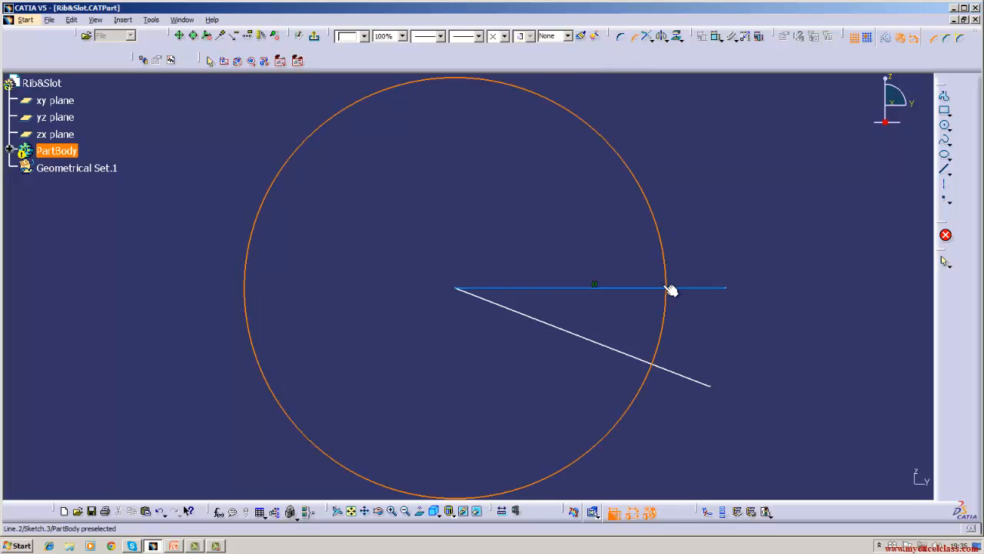
key(Escape)
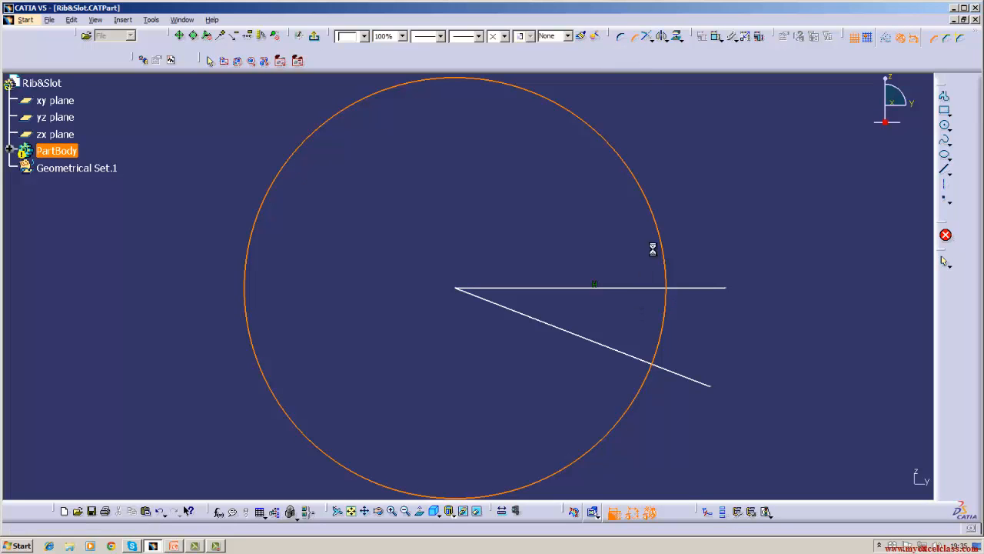
Step: Trim the circle and both lines against each other, removing the small arc between the lines and the line ends outside
click(648, 37)
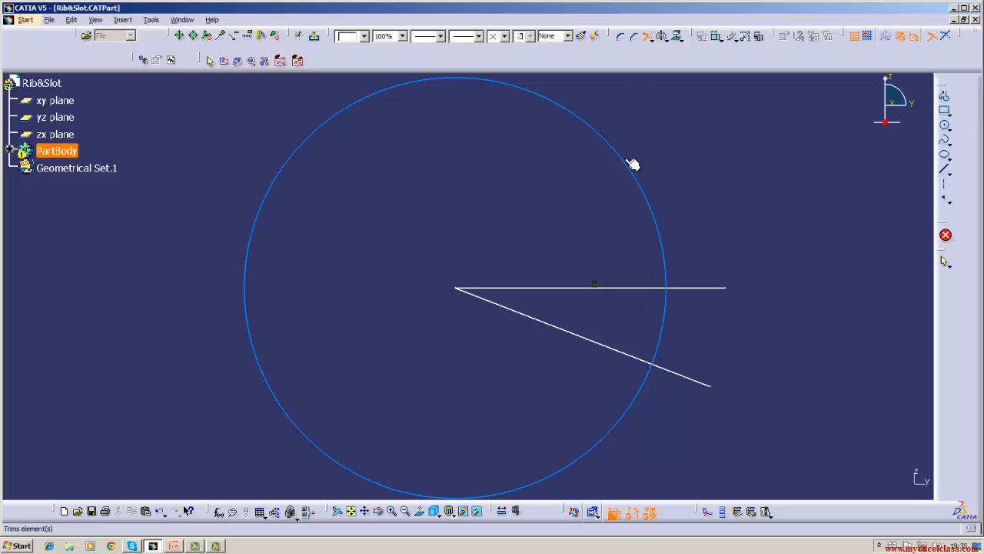
click(629, 160)
click(604, 291)
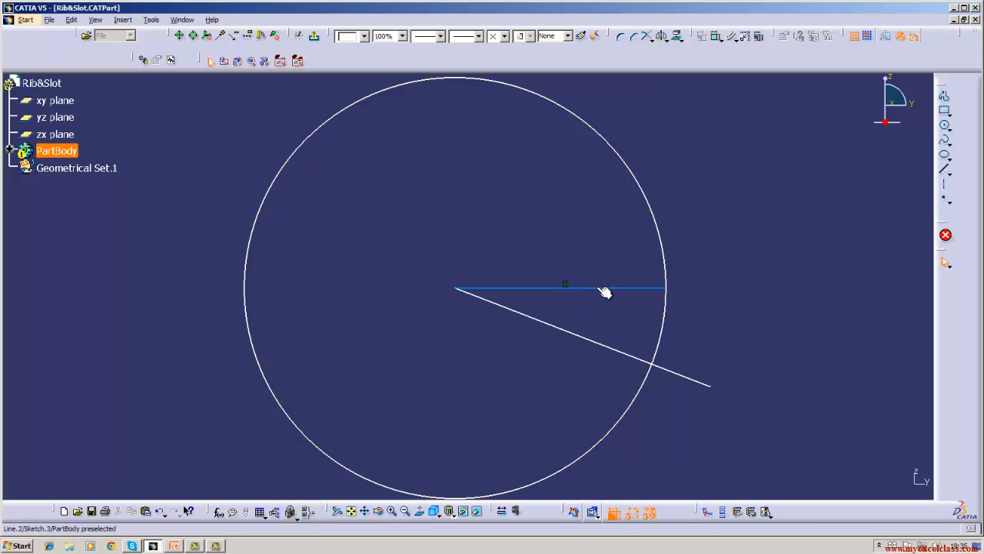
click(648, 37)
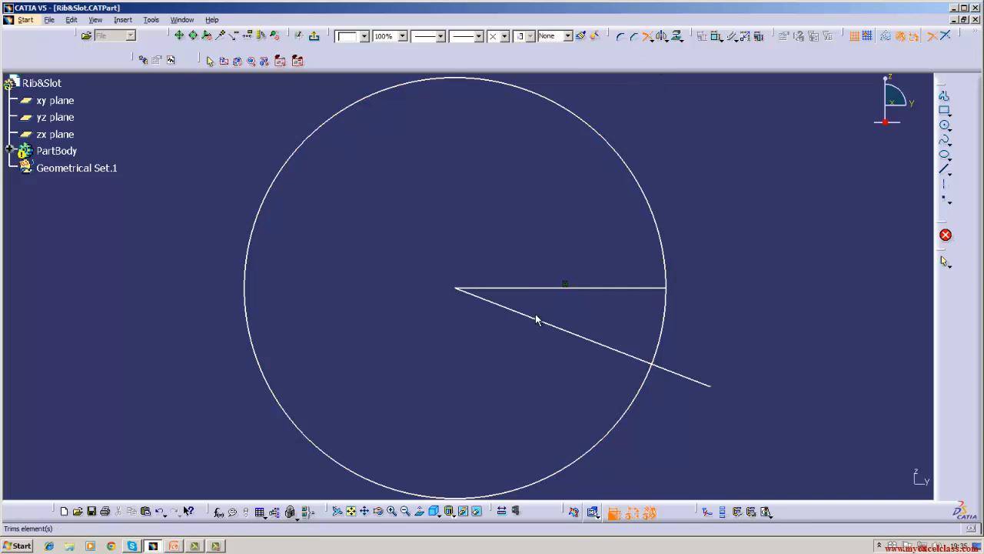
click(543, 323)
click(635, 407)
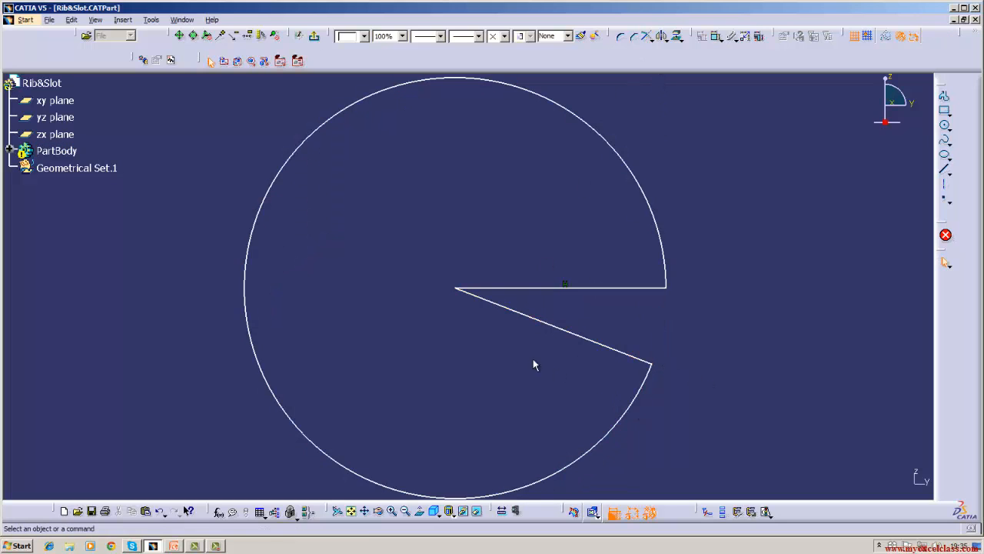
Step: Delete the sloped and horizontal lines so only the open arc remains, and exit the sketch
right_click(527, 316)
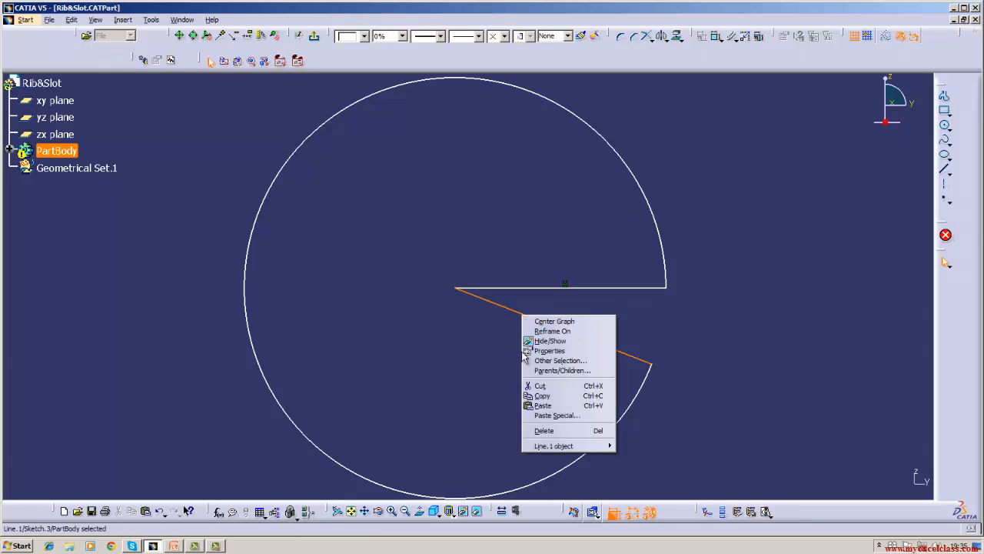
click(543, 429)
right_click(547, 288)
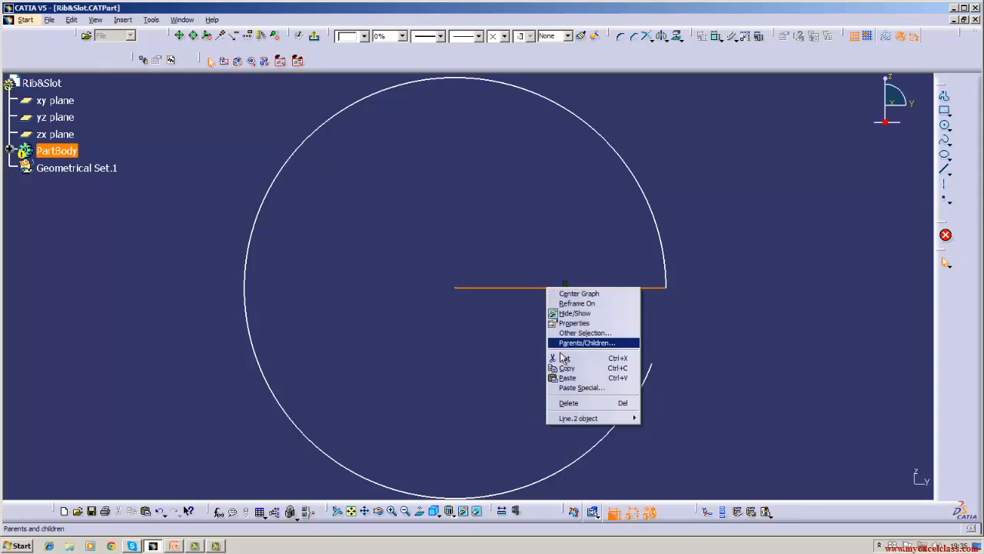
click(564, 404)
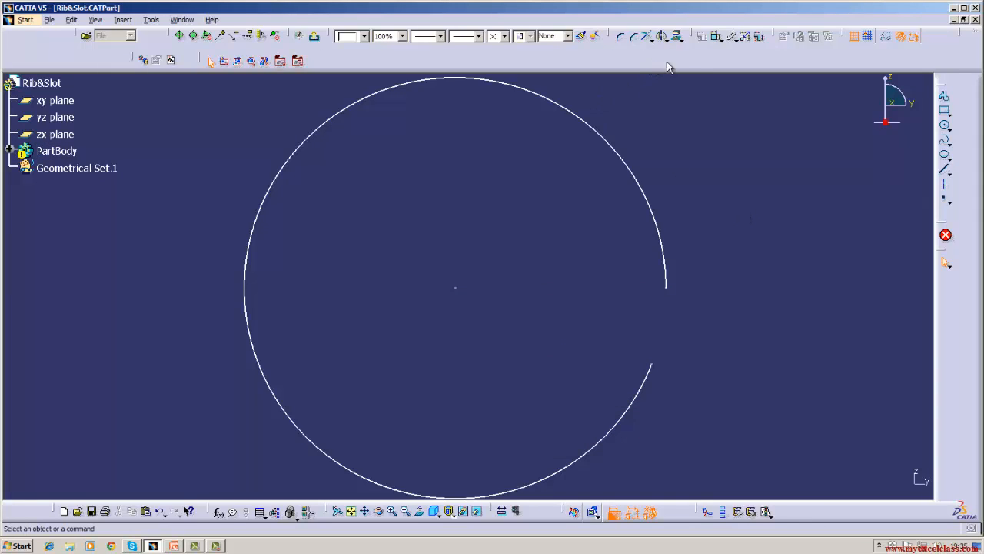
click(315, 38)
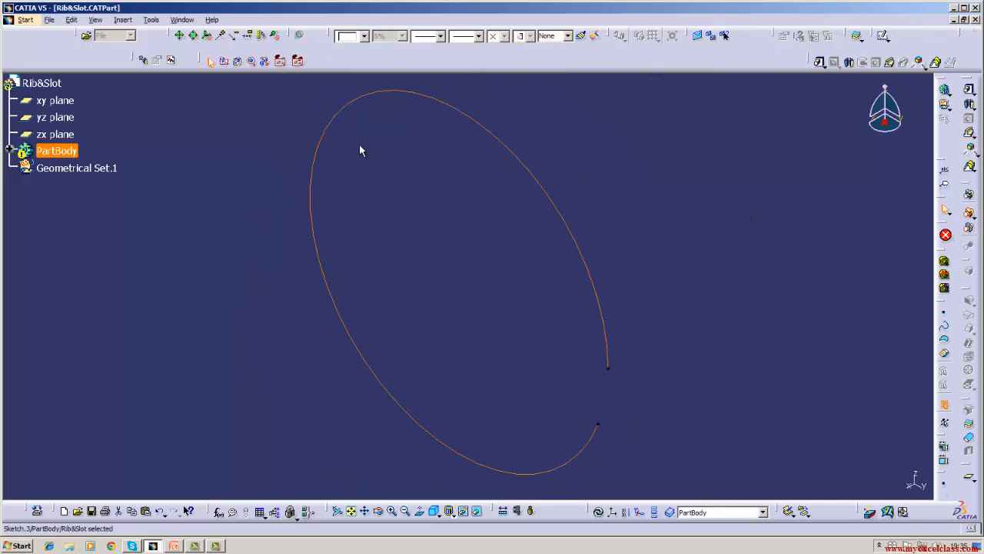
Step: Create a plane normal to the Sketch.3 curve through the arc's upper endpoint
click(9, 150)
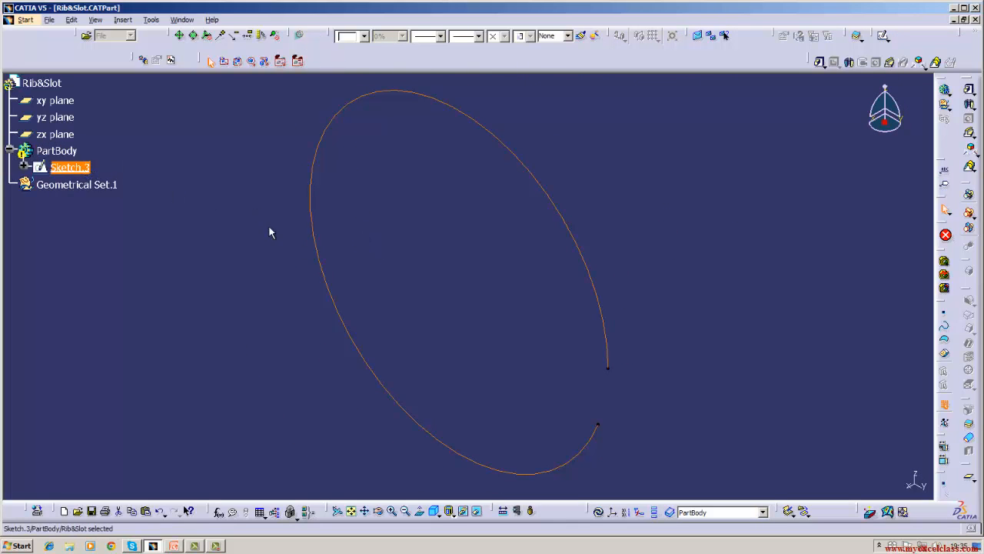
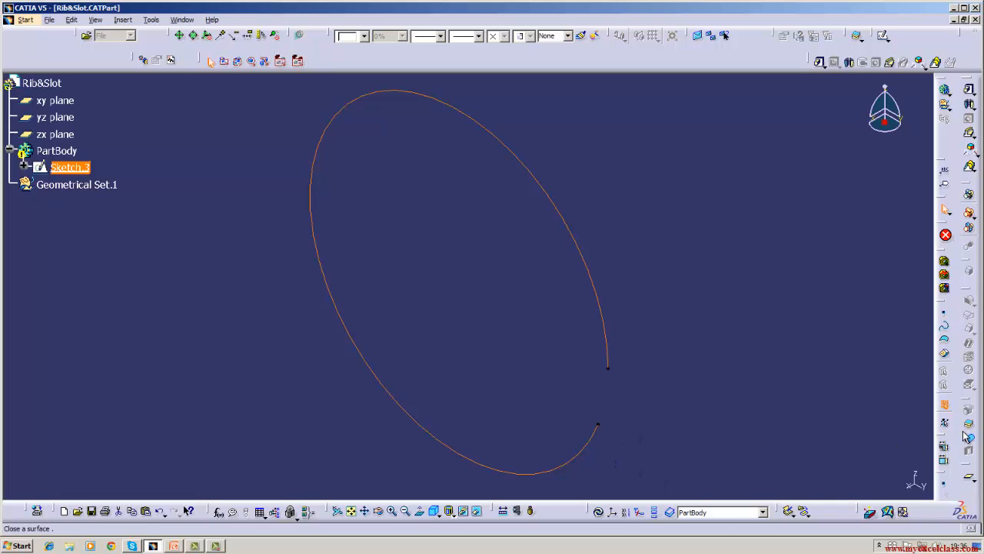
click(969, 477)
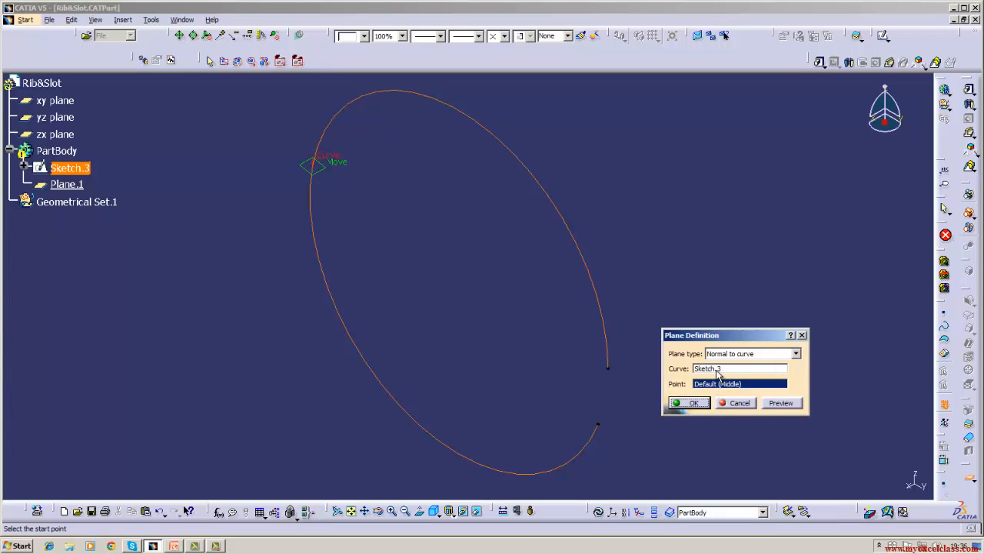
click(609, 370)
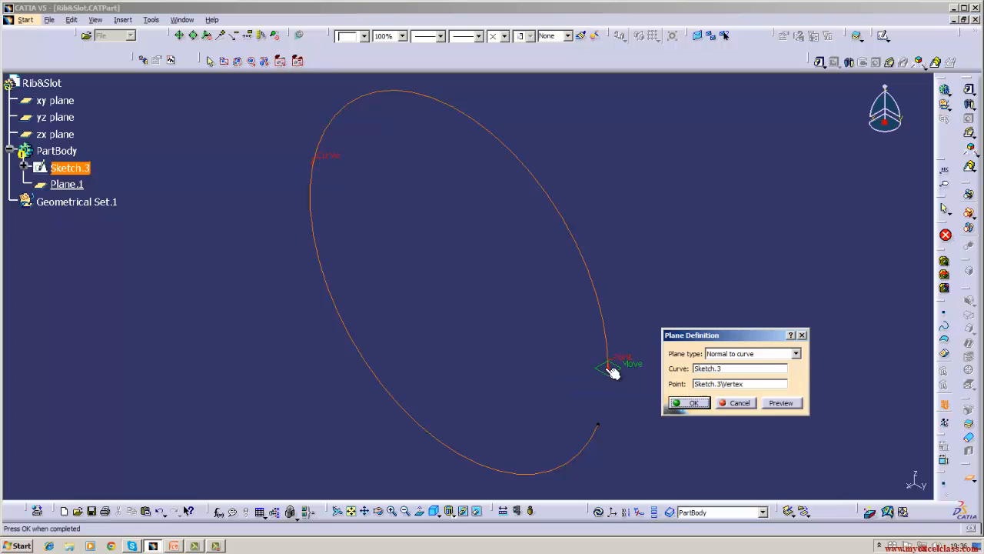
click(694, 402)
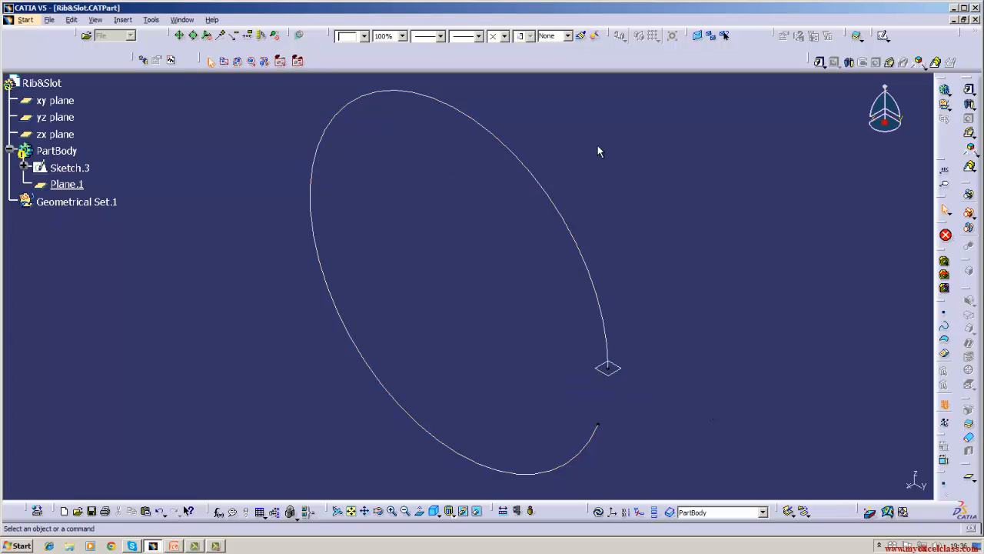
Step: Start a new sketch on the plane at the arc's endpoint
click(604, 372)
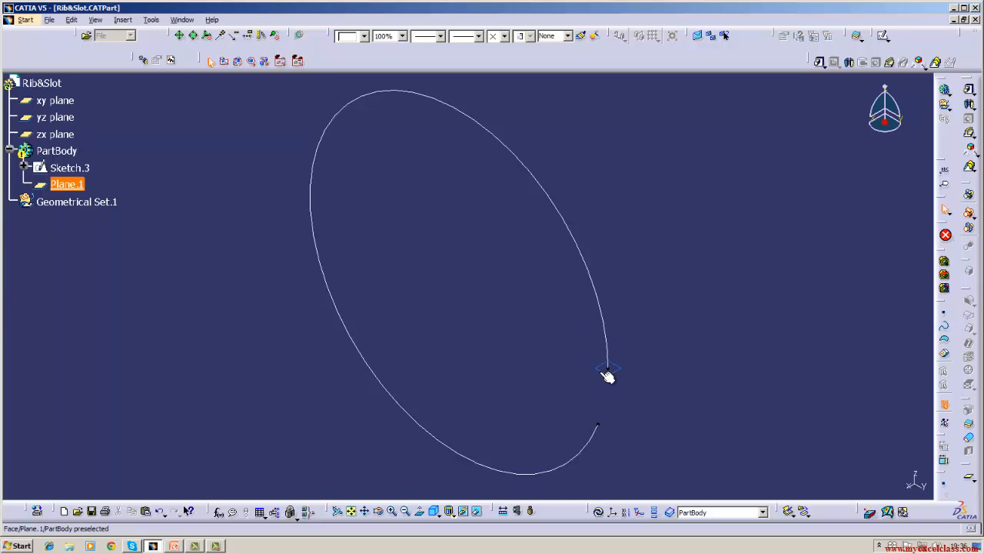
click(882, 35)
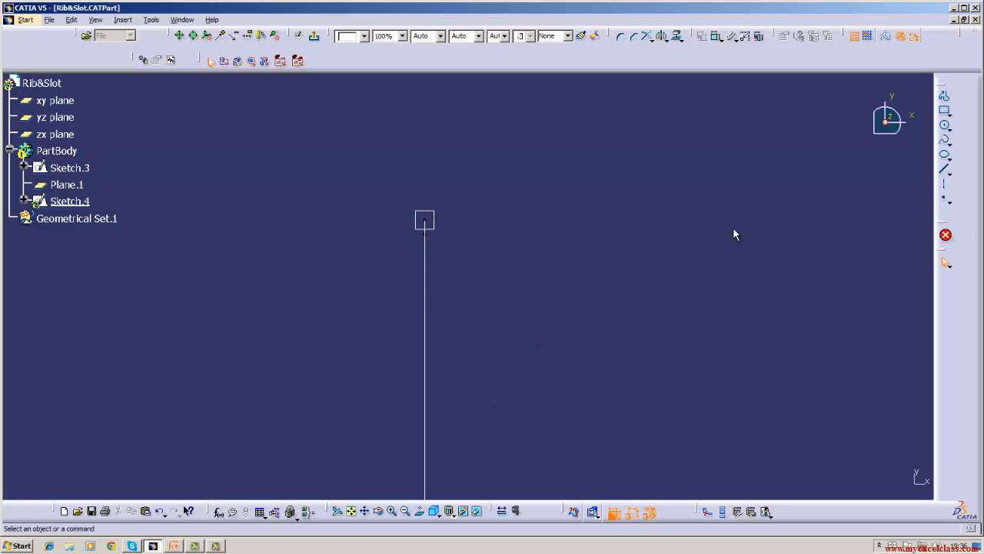
click(944, 124)
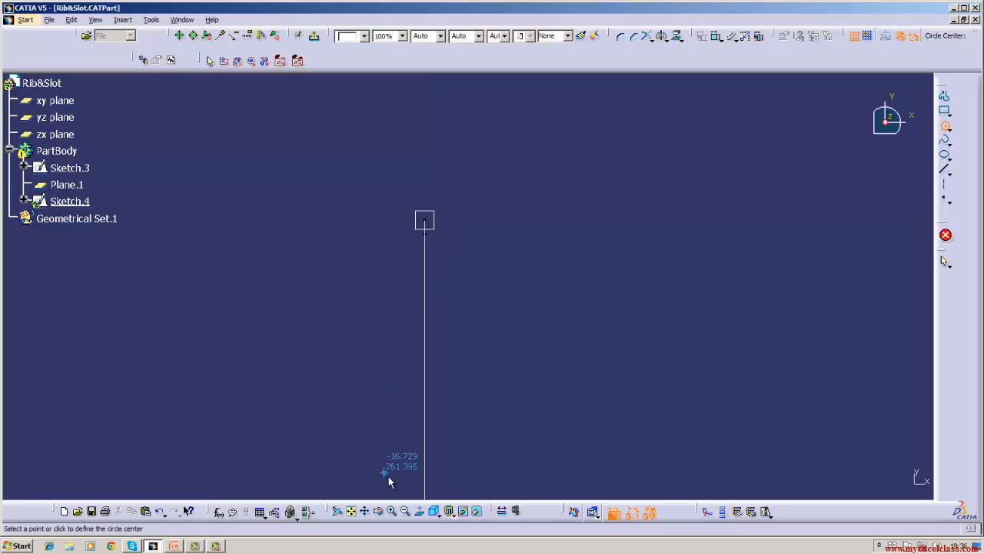
click(392, 512)
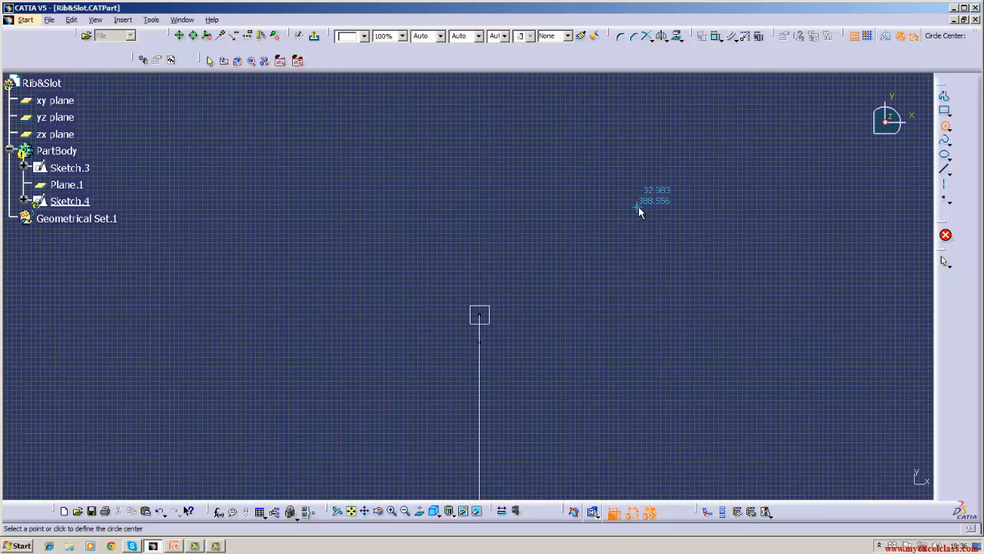
key(Escape)
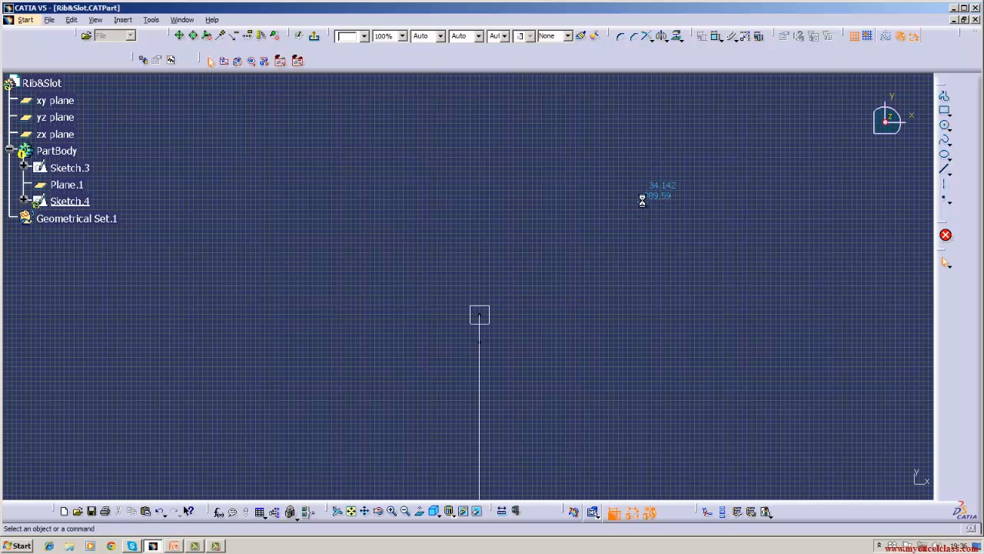
Step: Project the arc's endpoint from Sketch.3 into the current sketch
click(480, 315)
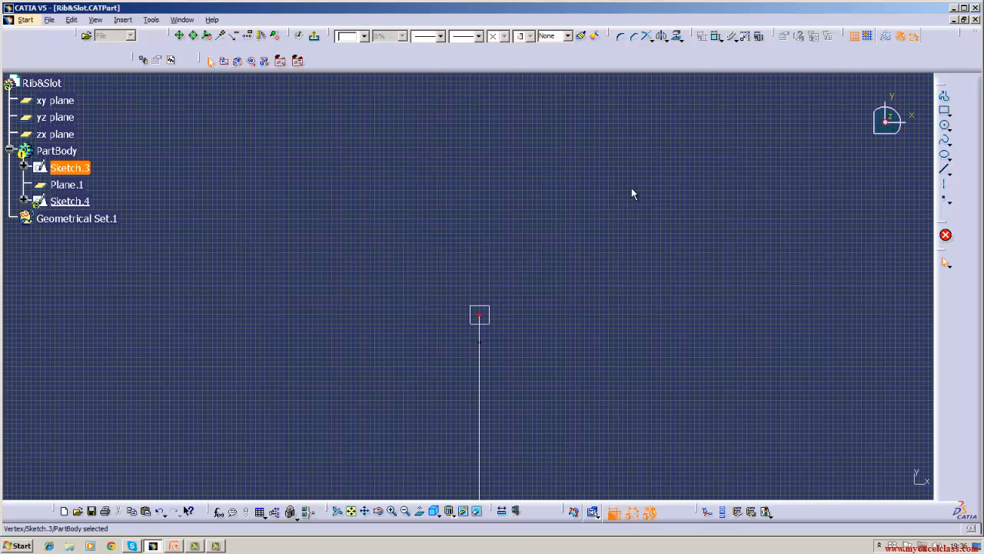
click(677, 38)
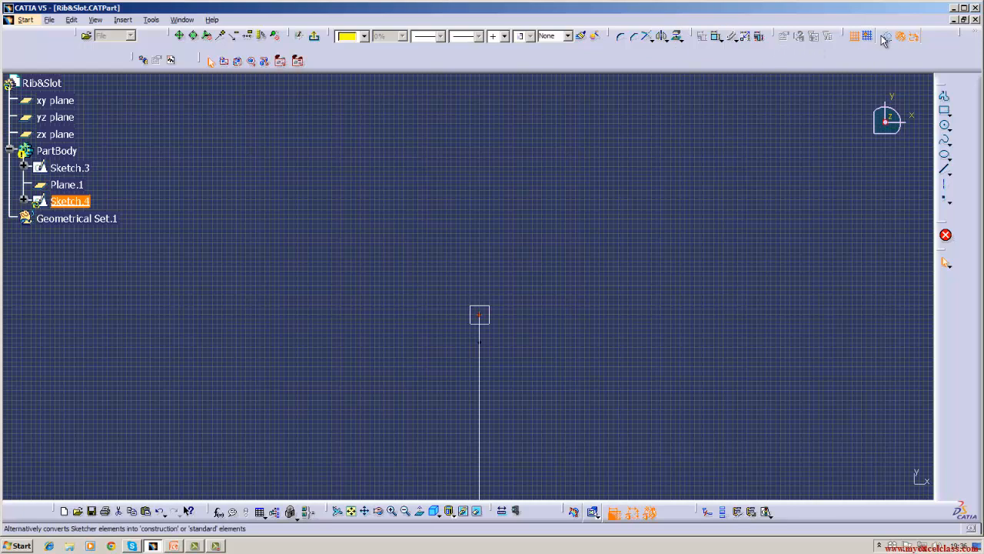
click(845, 83)
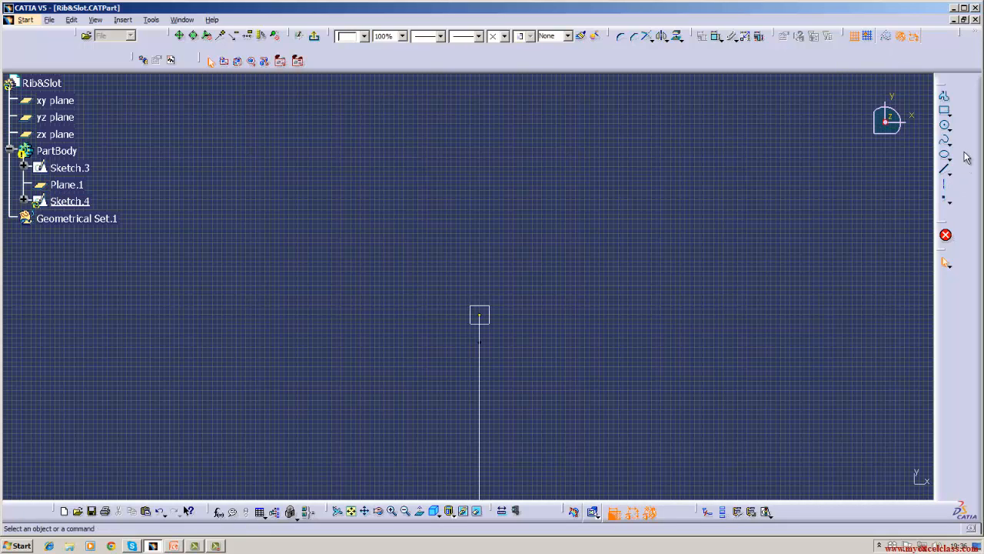
Step: Sketch a circle of about 7 mm radius centered on the projected endpoint
click(944, 124)
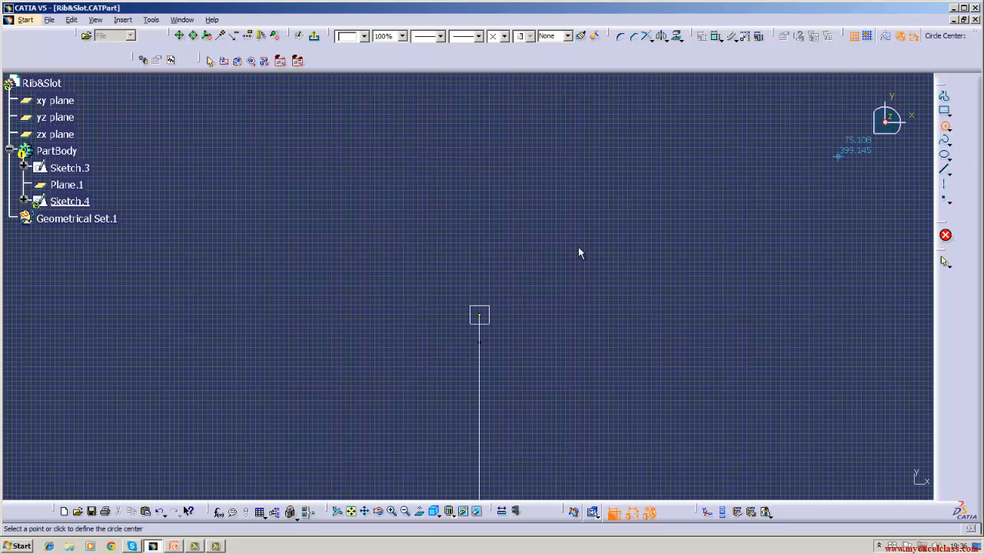
click(480, 314)
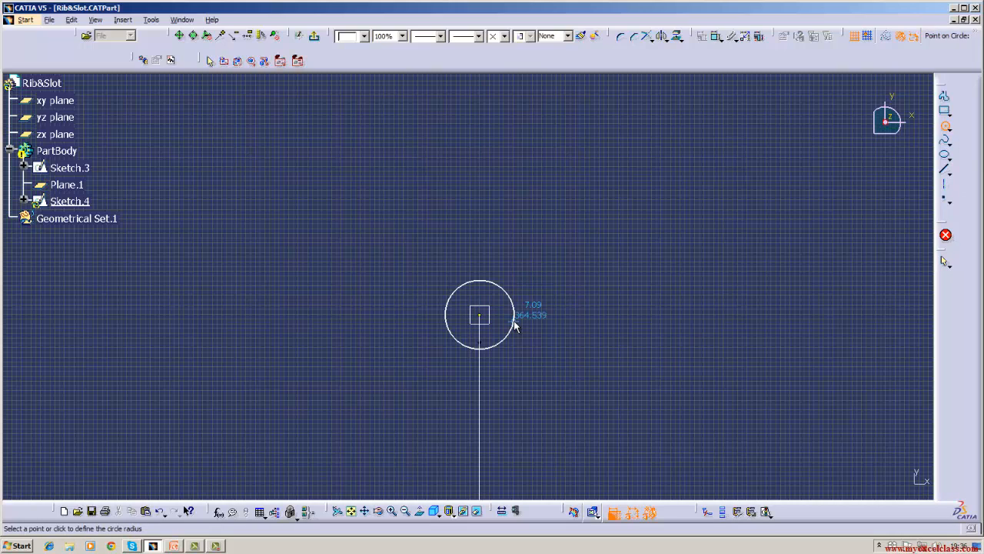
click(514, 318)
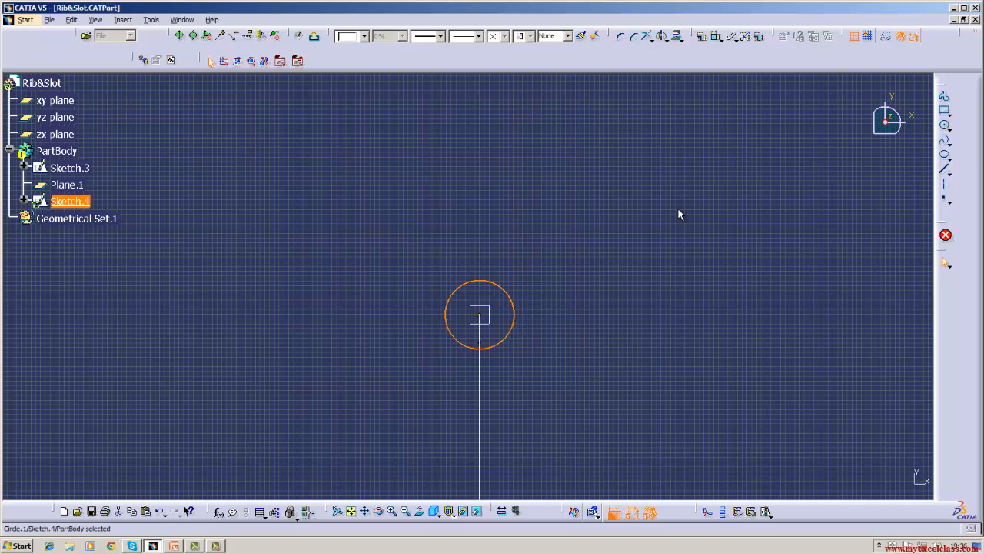
Step: Dimension the profile circle with a diameter of 10 mm
click(717, 35)
double_click(611, 229)
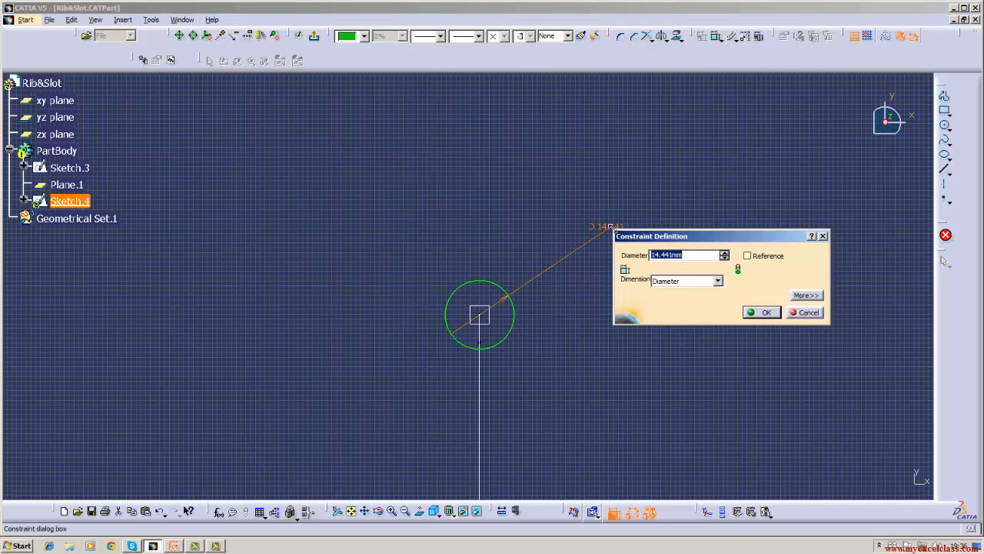
key(BackSpace)
text(10)
key(Return)
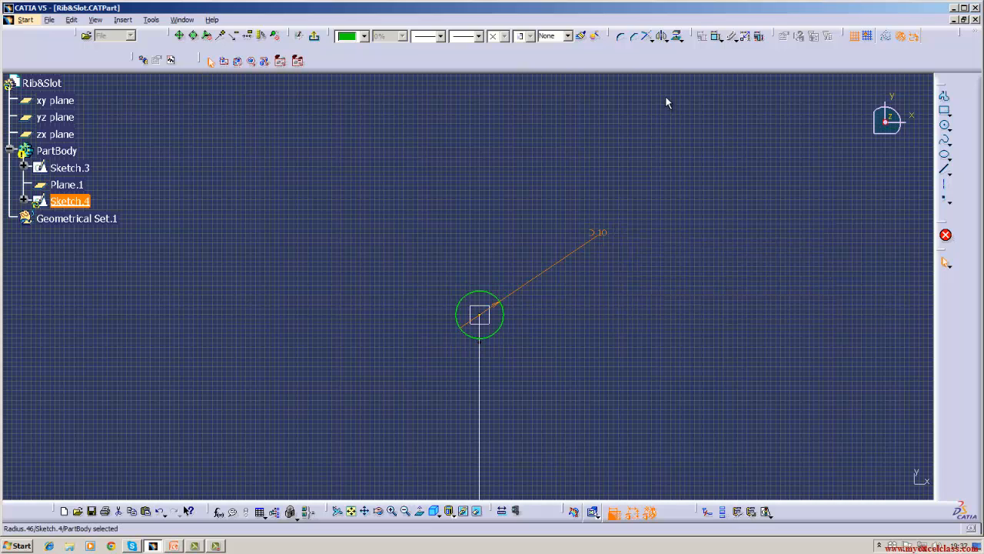
Step: Exit the sketch and create a rib from the Sketch.4 circle along the Sketch.3 center curve, using Keep angle profile control
click(313, 36)
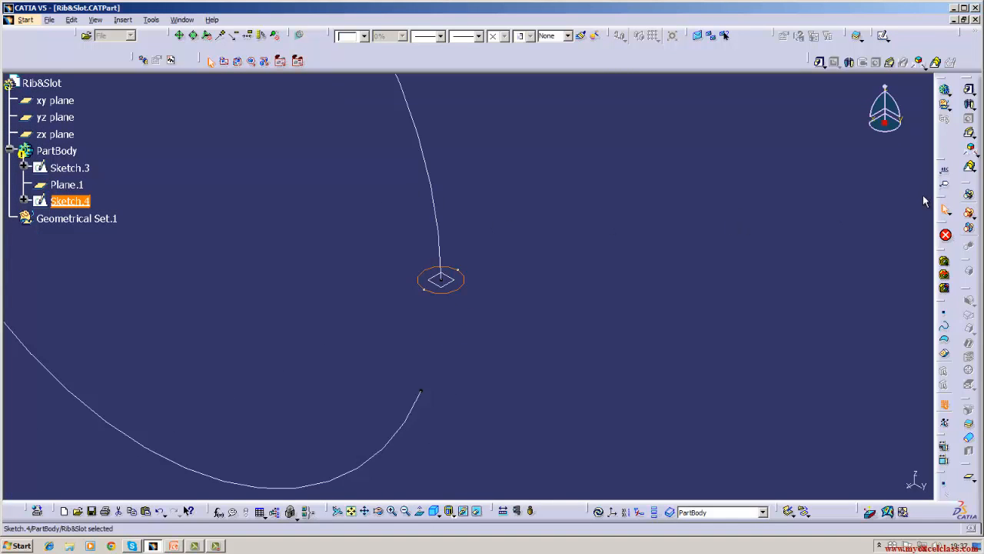
click(968, 132)
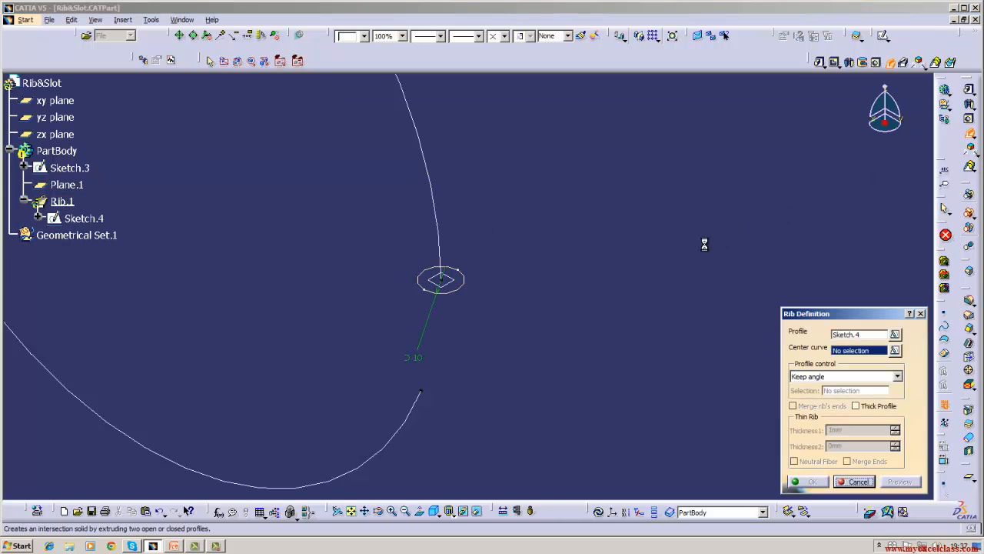
click(436, 208)
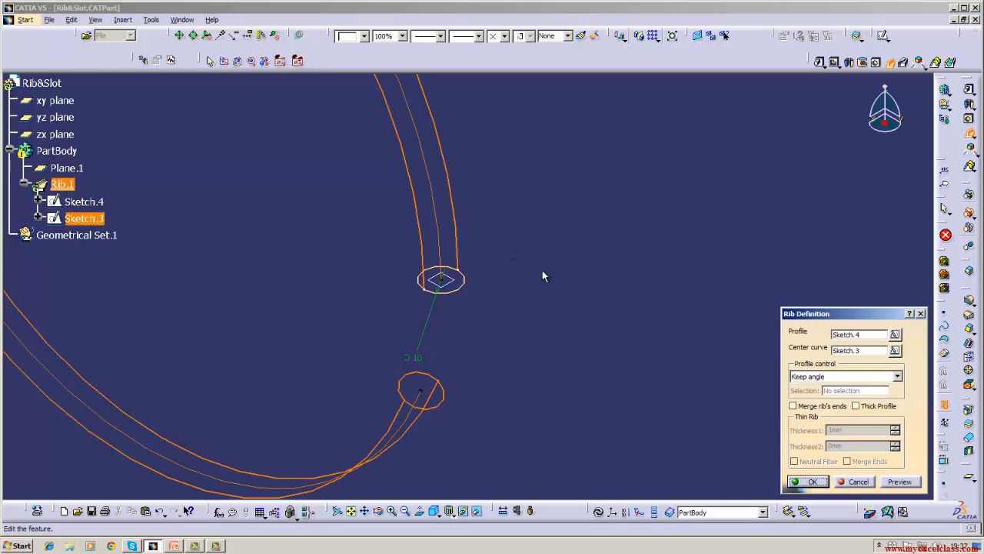
click(808, 481)
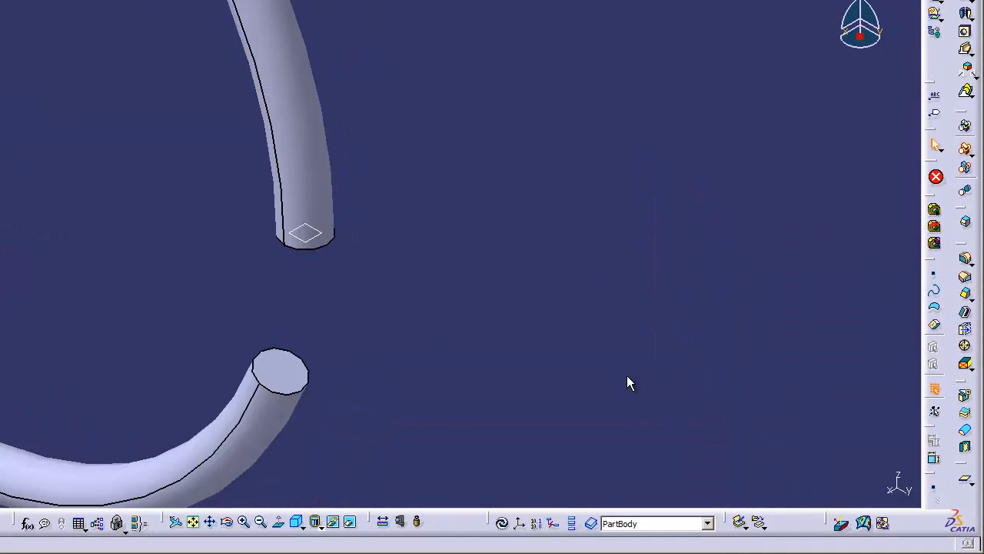
Step: Shell the rib with 1 mm inside thickness and 0 mm outside thickness, removing the end face of its lower arm
click(293, 377)
click(965, 312)
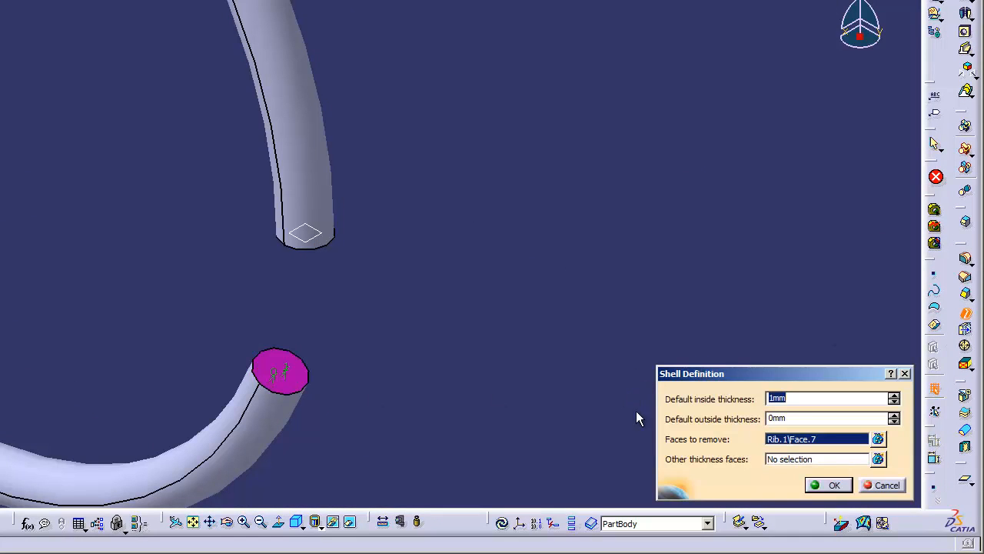
click(832, 484)
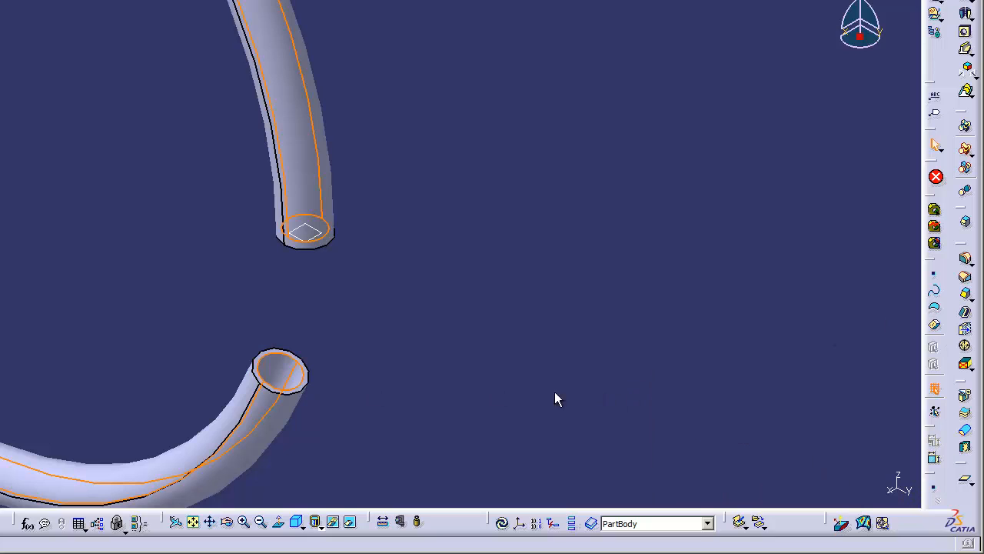
Step: Edit Shell.1 to also remove the end face of the rib's upper arm
click(226, 522)
drag(220, 408, 301, 217)
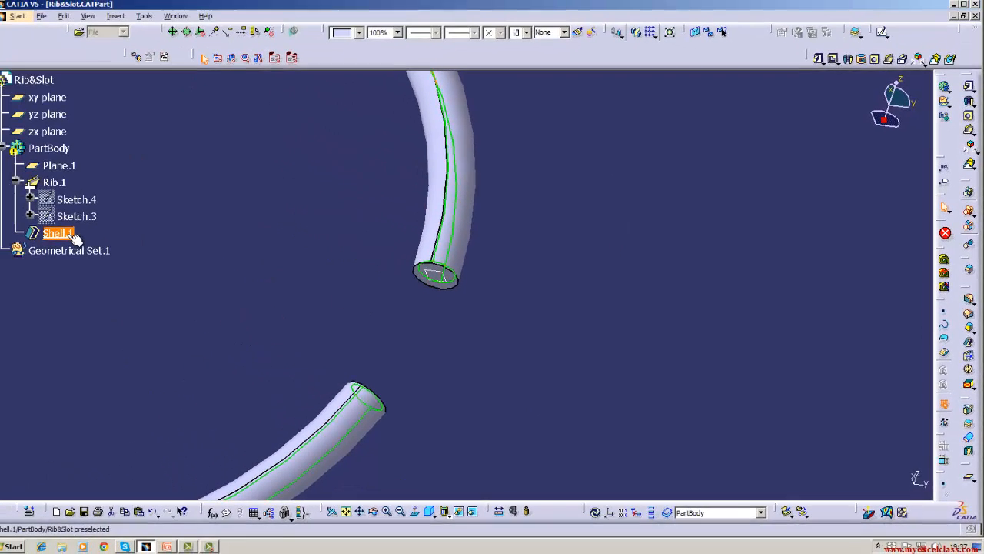
double_click(64, 235)
click(461, 284)
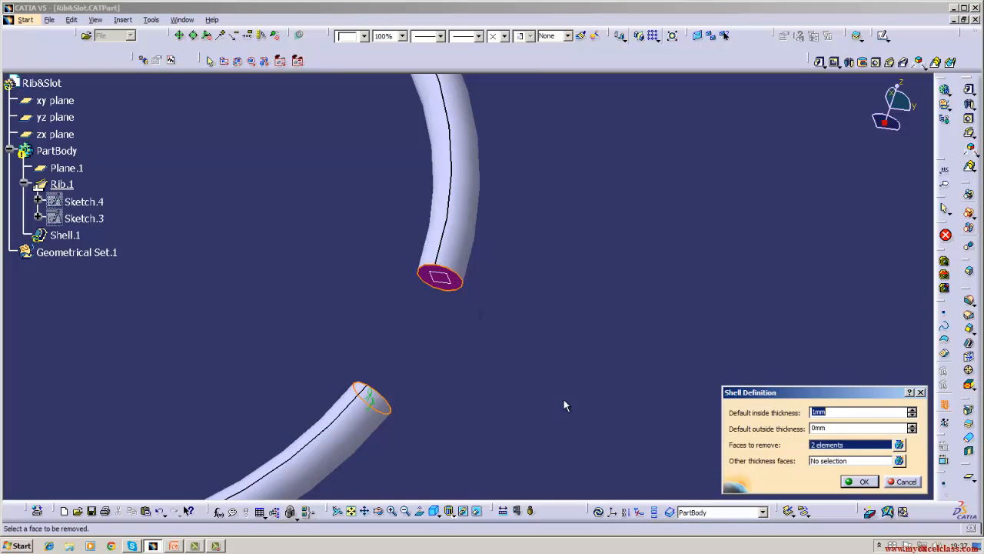
click(863, 482)
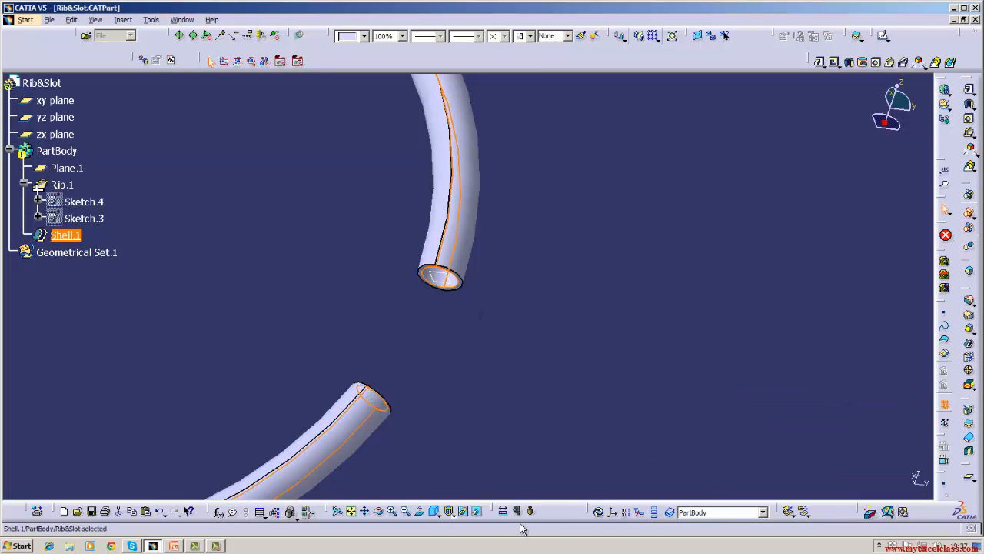
Step: Delete the Shell.1 feature from the part body
click(434, 511)
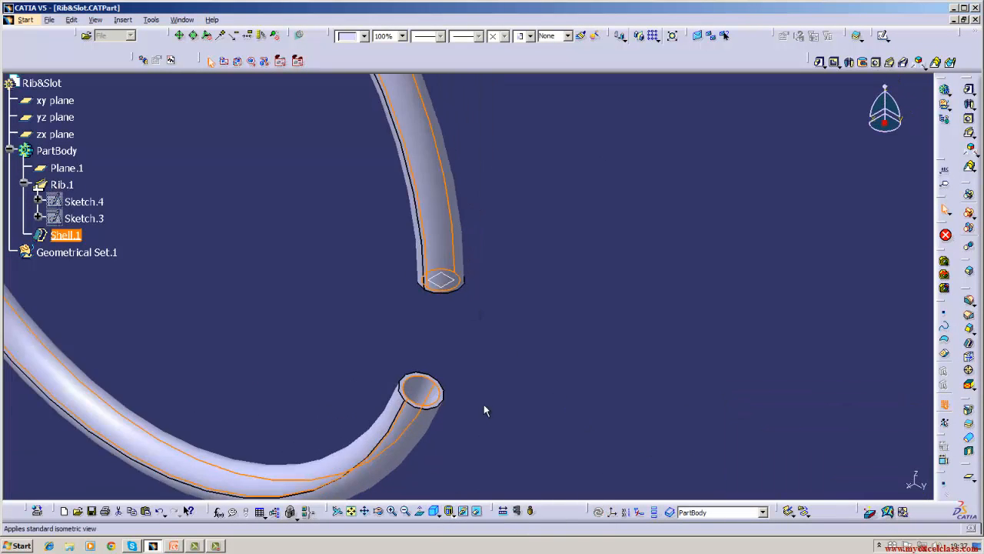
click(96, 20)
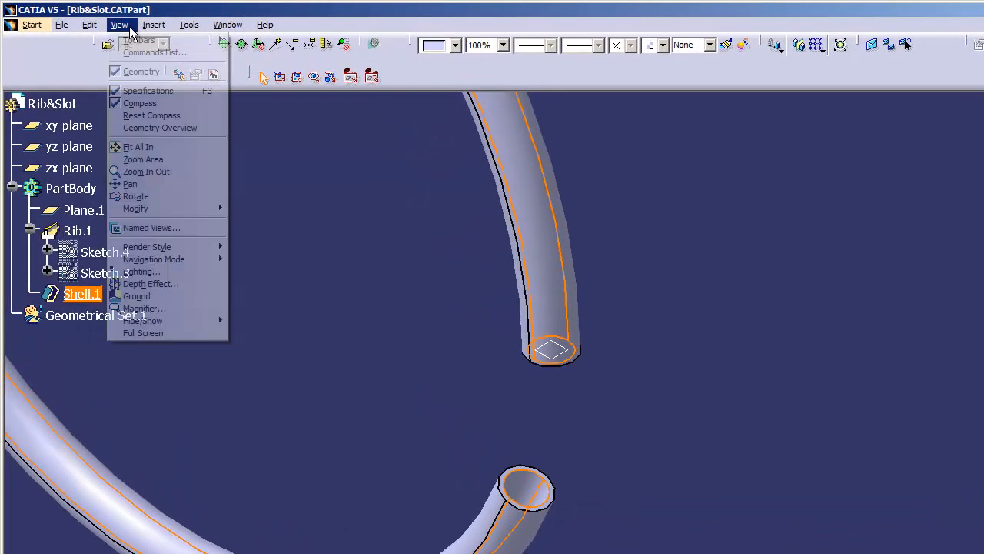
click(182, 146)
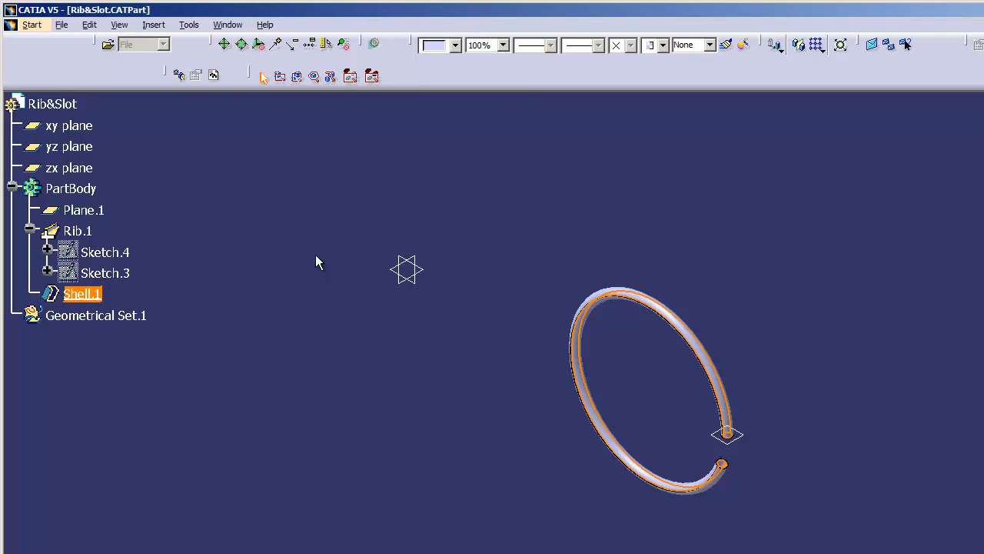
right_click(93, 293)
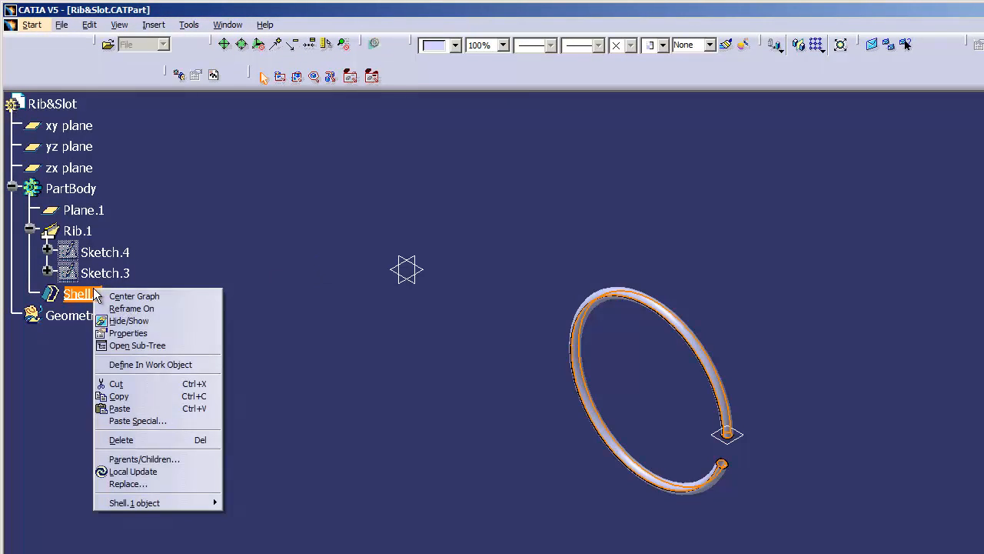
click(123, 440)
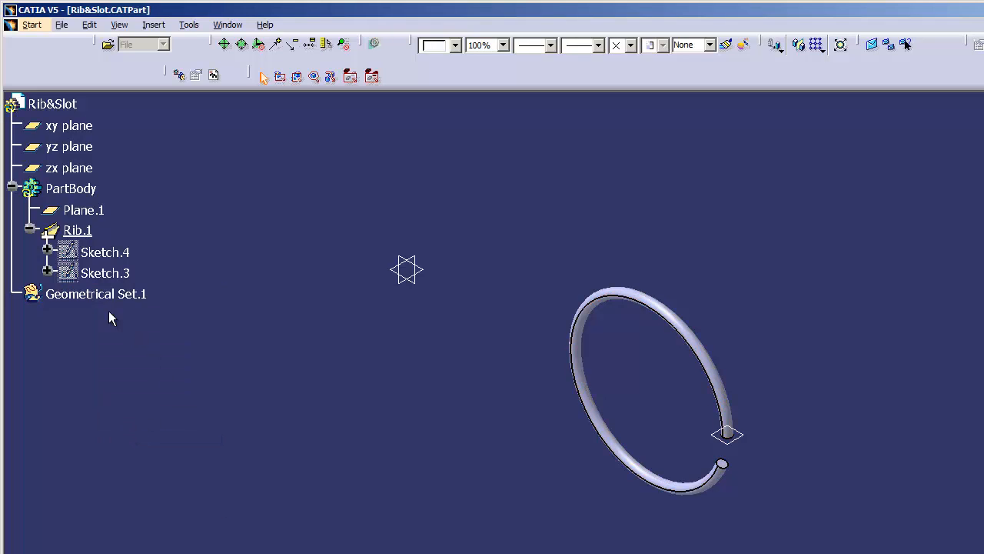
Step: Open Sketch.4 for editing and draw a horizontal line about 40 mm long to the right from the circle's center
double_click(110, 272)
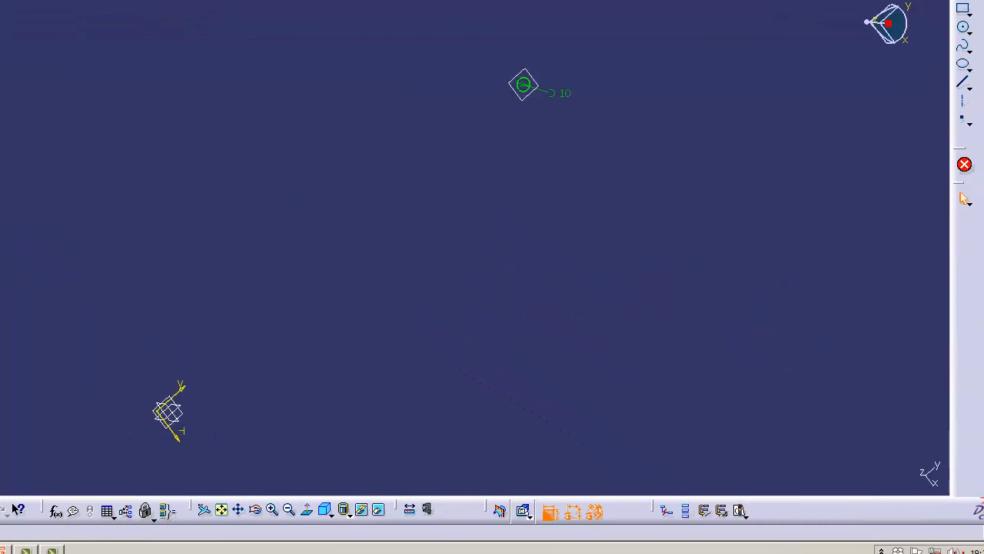
middle_drag(101, 207, 62, 342)
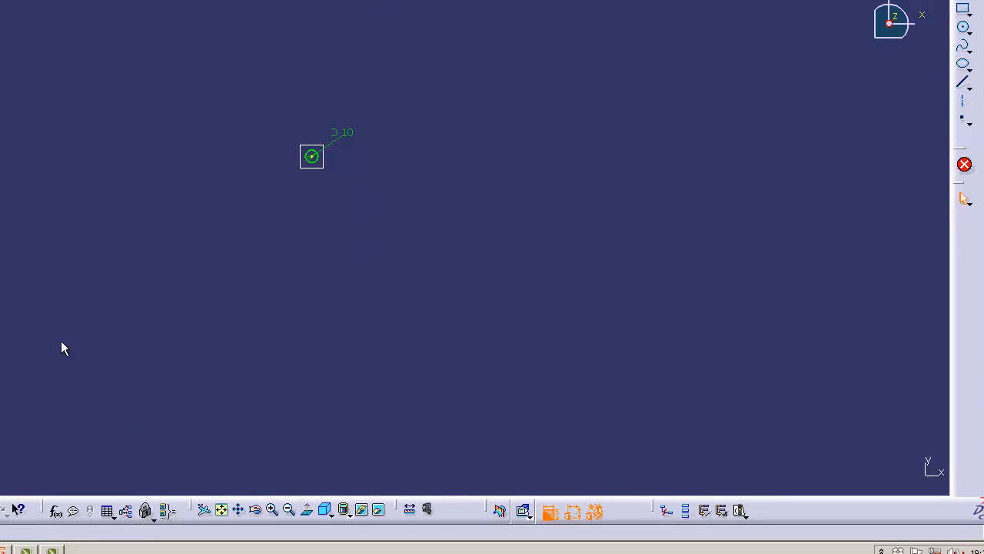
click(272, 508)
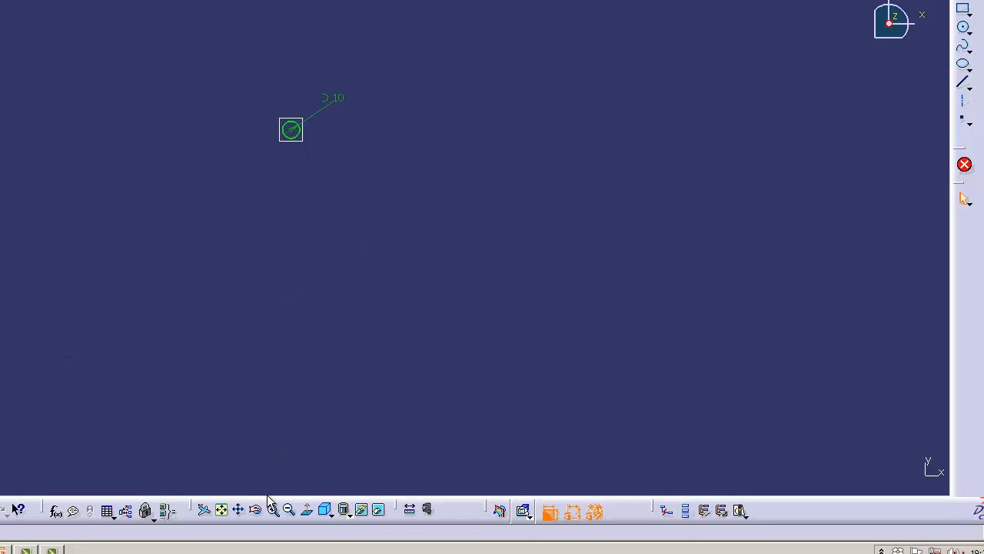
middle_drag(192, 230, 241, 418)
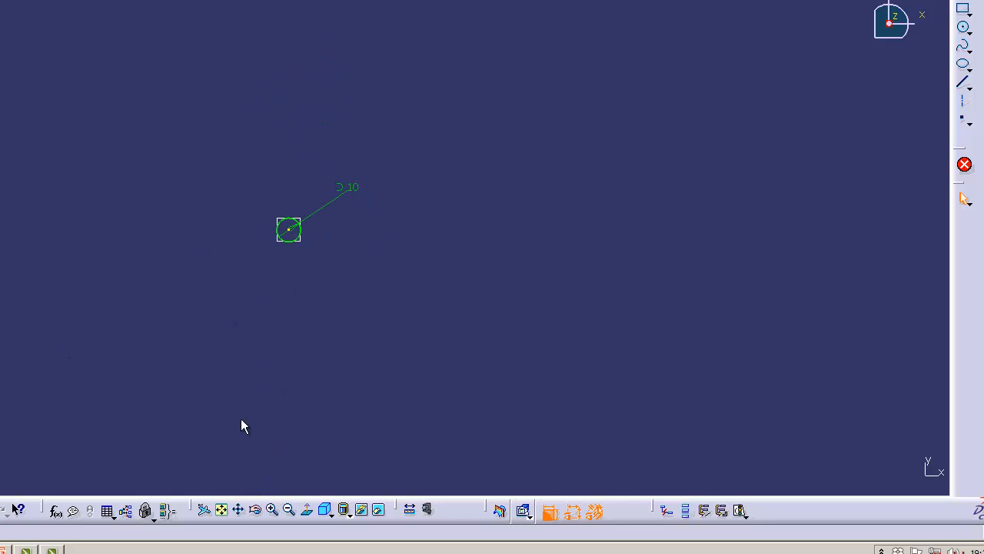
click(963, 83)
click(288, 230)
click(385, 229)
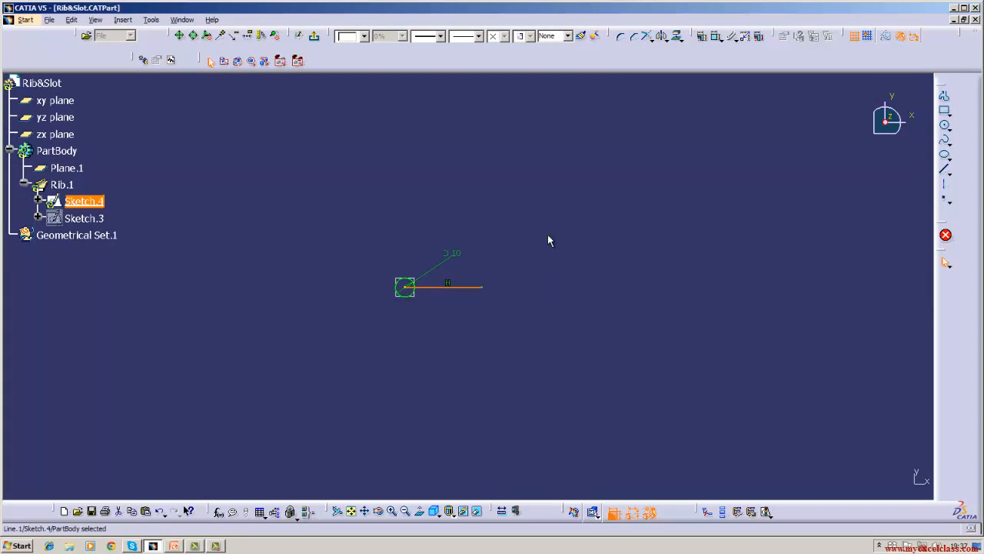
Step: Dimension the horizontal line and set its length to 20 mm
click(716, 36)
click(465, 287)
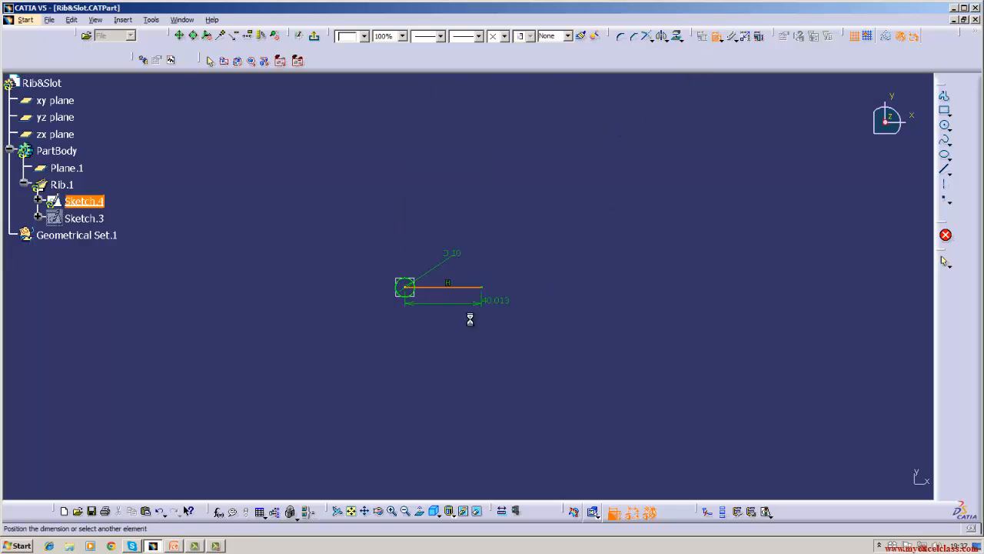
click(458, 333)
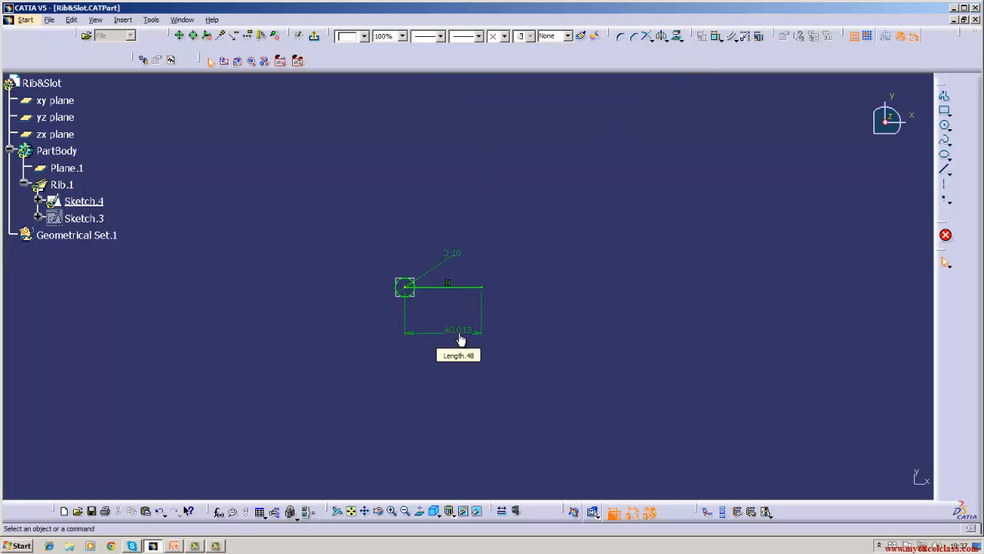
double_click(458, 332)
key(BackSpace)
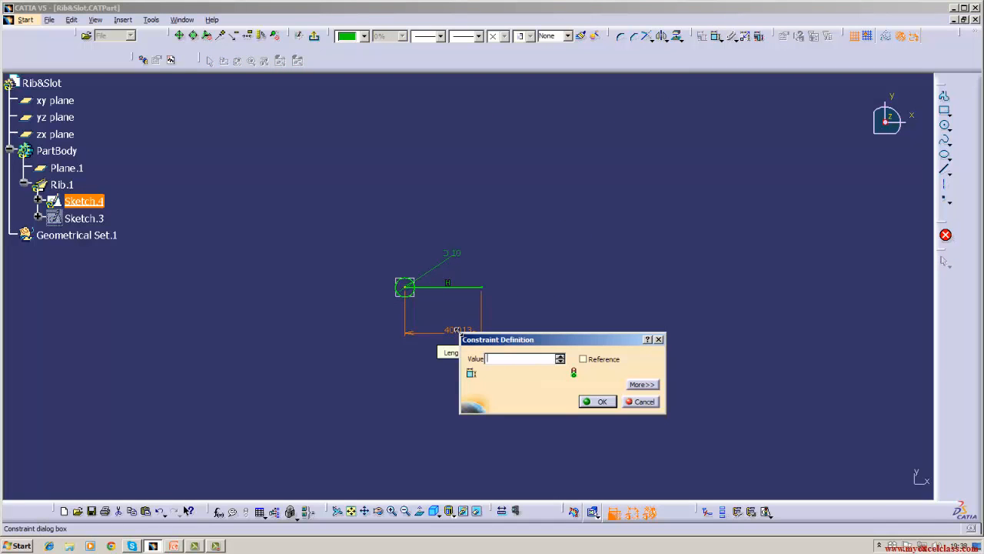
key(Return)
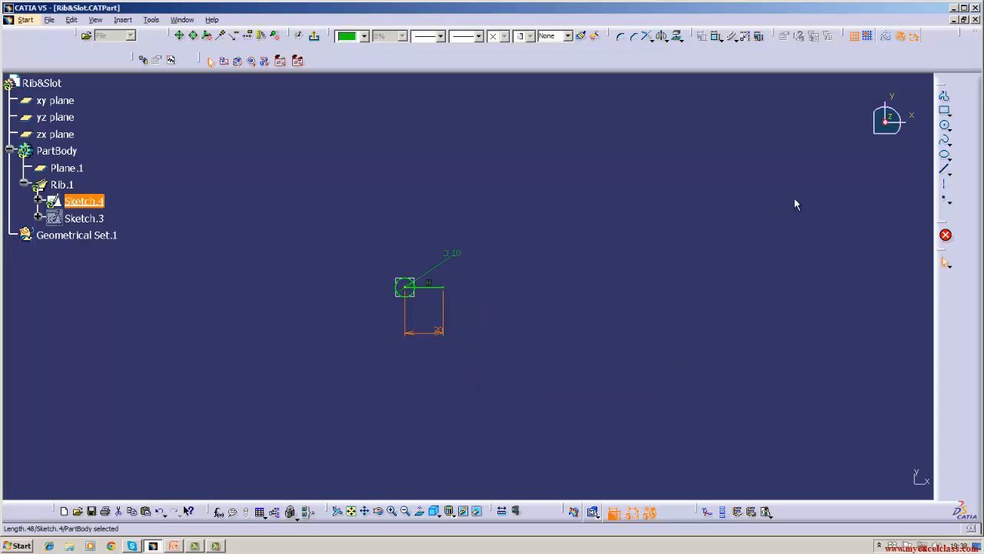
Step: Draw a vertical line about 39 mm long upward from the circle's center
click(945, 168)
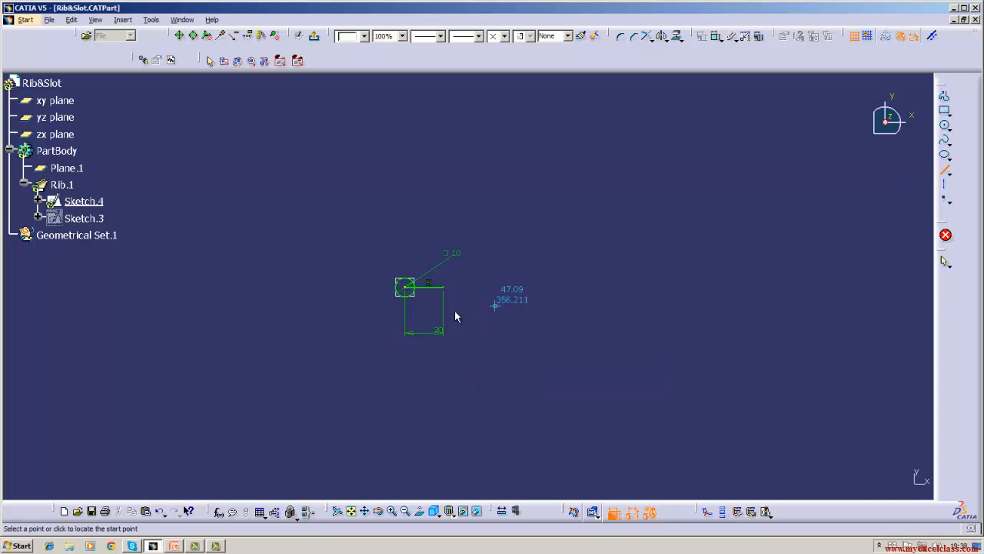
click(405, 287)
click(406, 215)
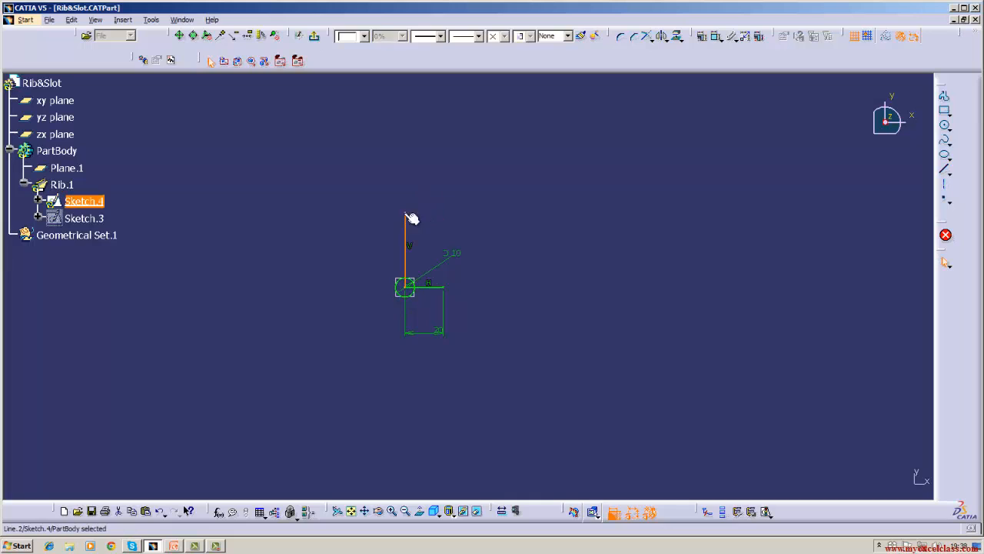
Step: Dimension the vertical line and set its length to 20 mm
click(715, 36)
click(405, 245)
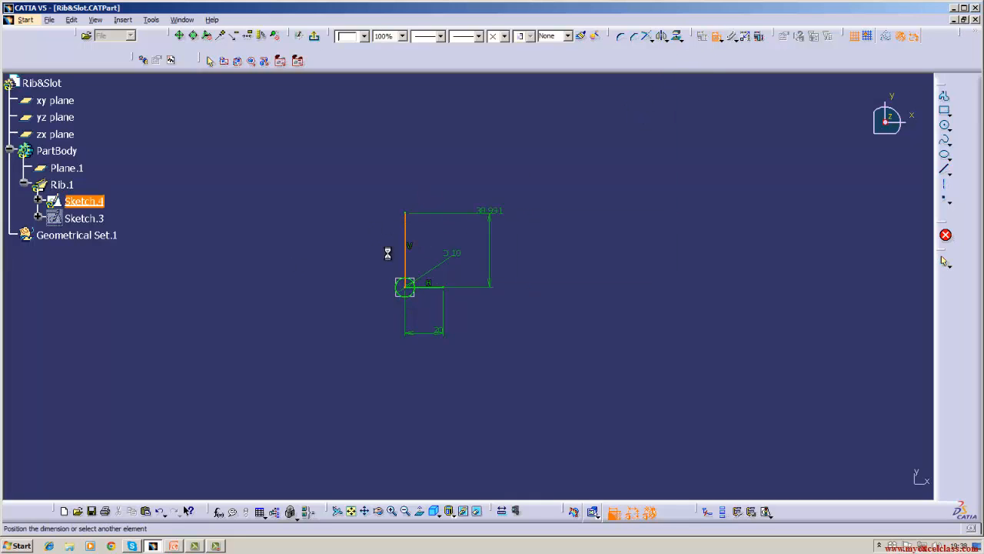
click(325, 245)
double_click(321, 238)
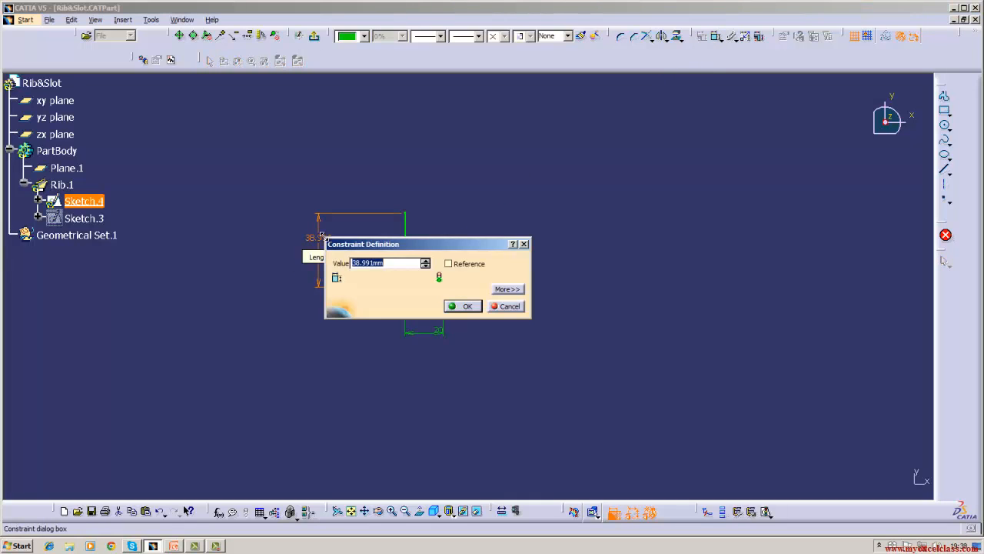
key(BackSpace)
key(Return)
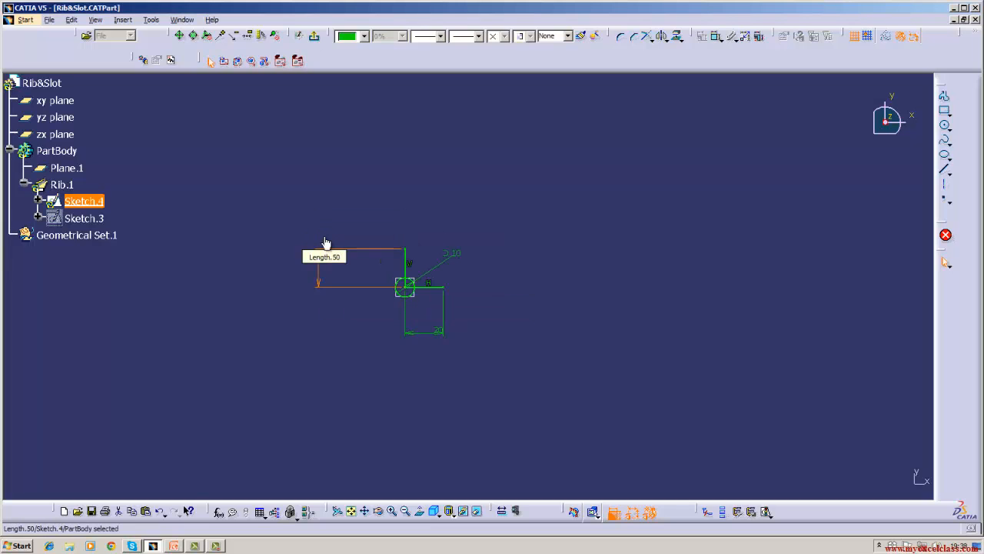
Step: Delete the profile circle and draw a horizontal line about 10 mm long to the right from the vertical line's upper end
right_click(416, 295)
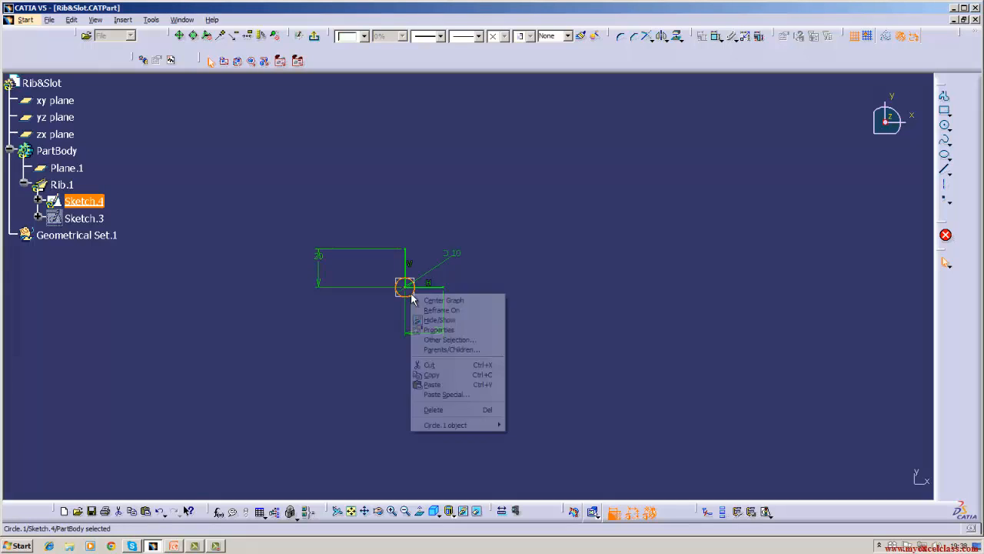
click(428, 409)
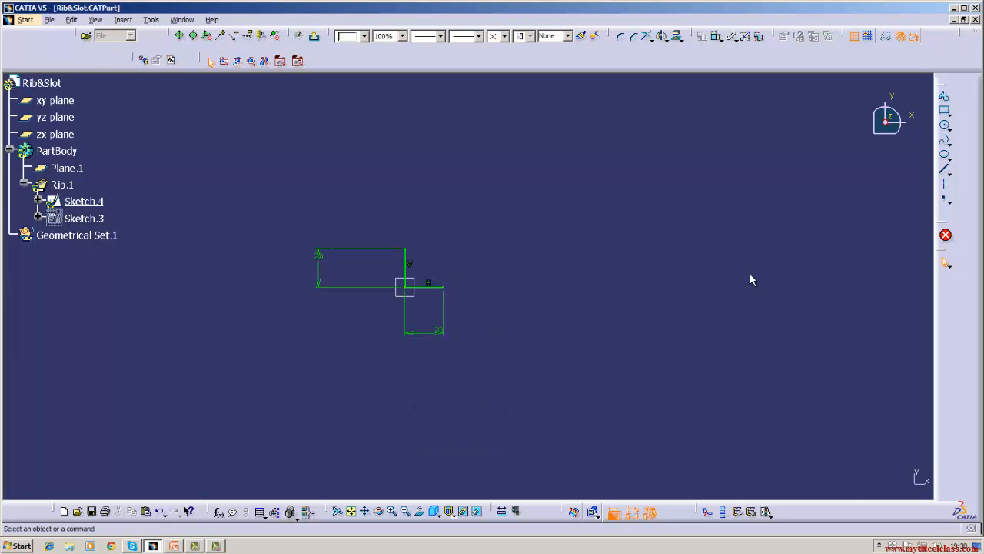
click(943, 169)
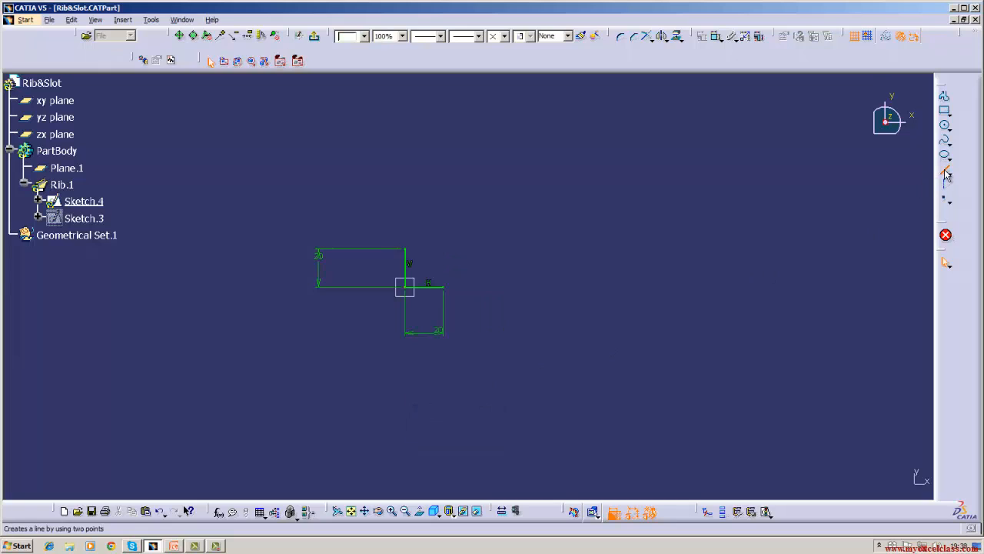
click(406, 249)
click(425, 248)
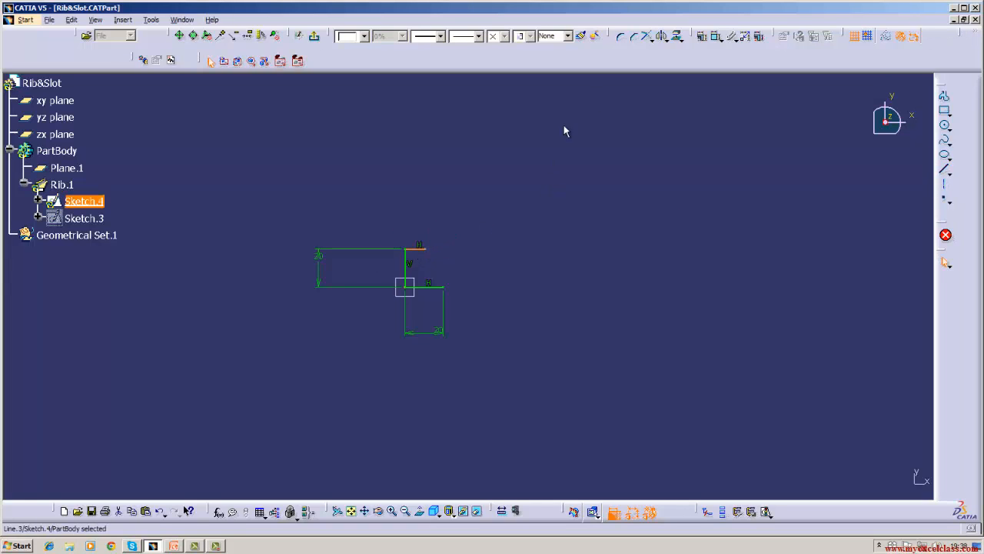
Step: Dimension the upper horizontal line and set its length to 5 mm
click(712, 44)
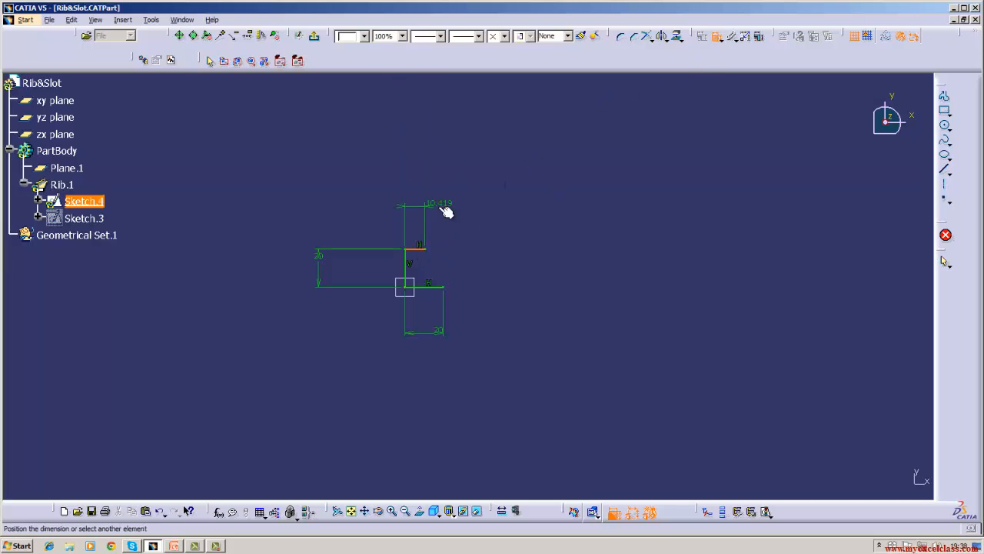
click(459, 208)
double_click(459, 205)
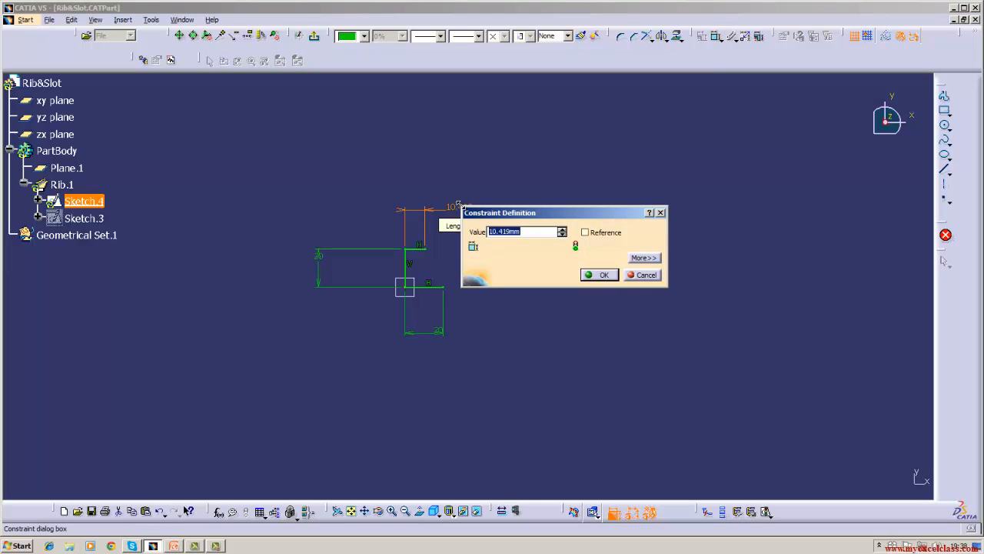
key(BackSpace)
key(Return)
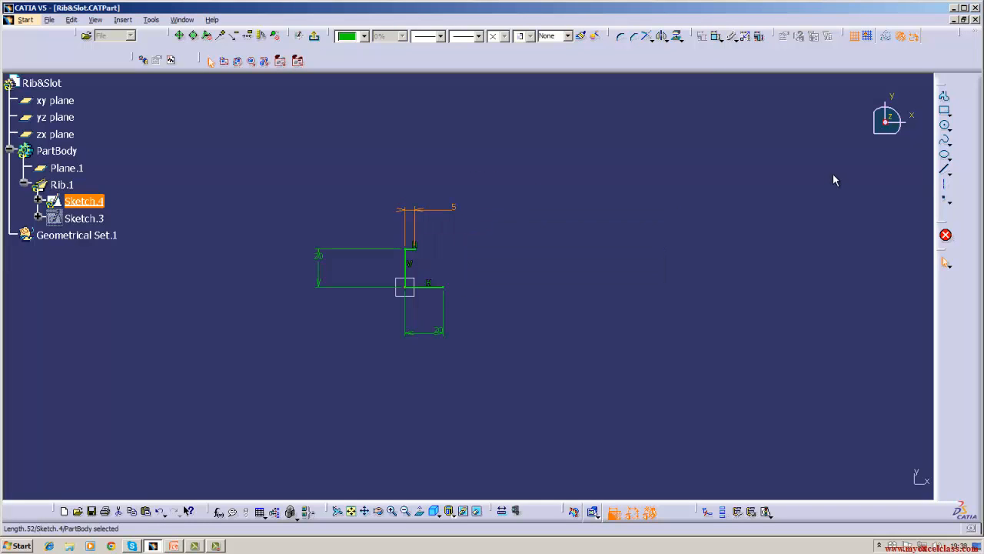
click(945, 169)
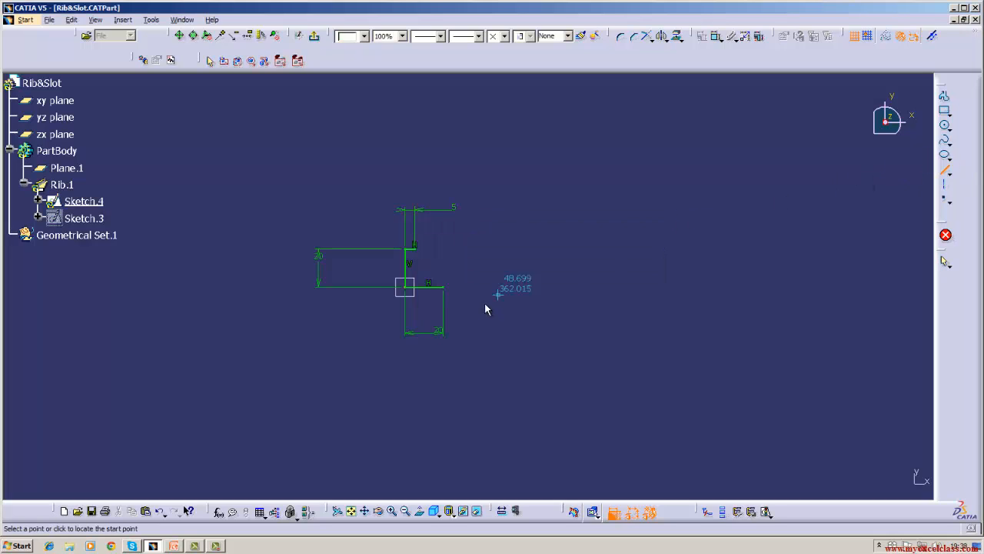
click(443, 287)
click(441, 267)
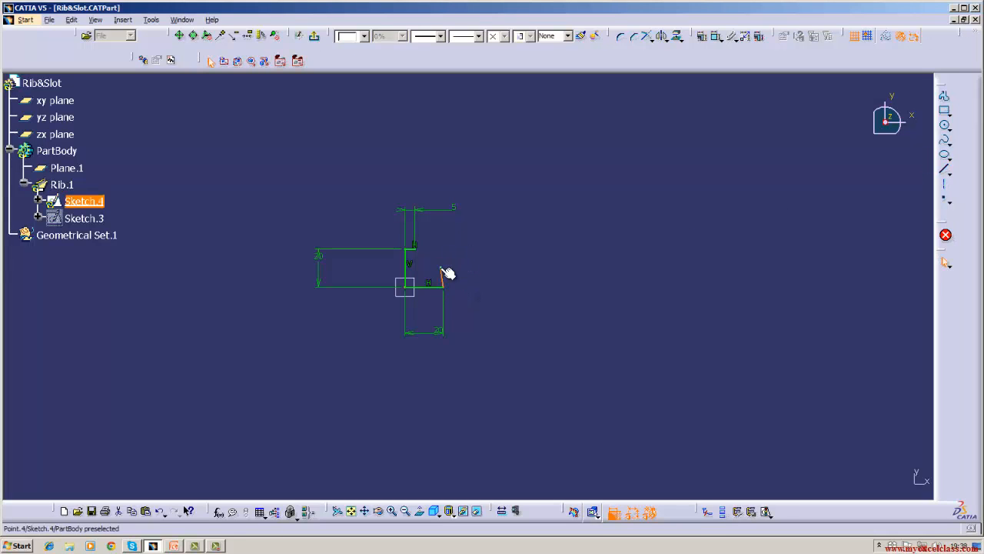
right_click(443, 278)
click(465, 393)
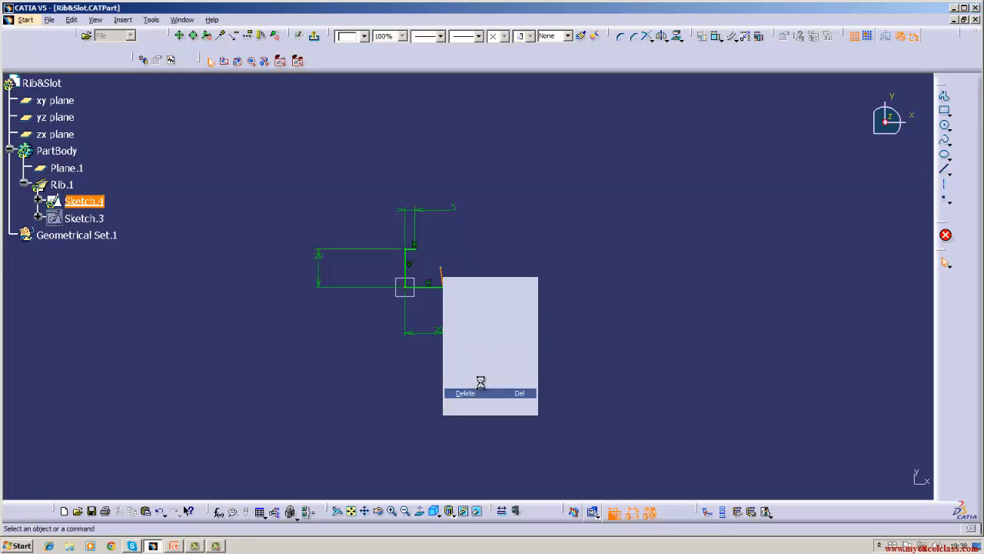
Step: Draw a vertical line about 12 mm long upward from the right end of the lower horizontal line
click(944, 176)
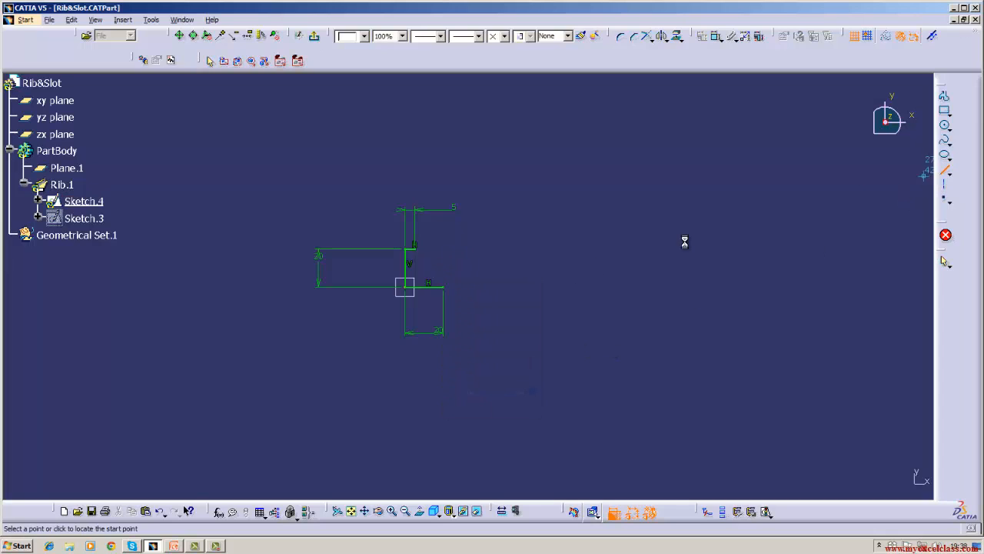
click(444, 282)
click(443, 266)
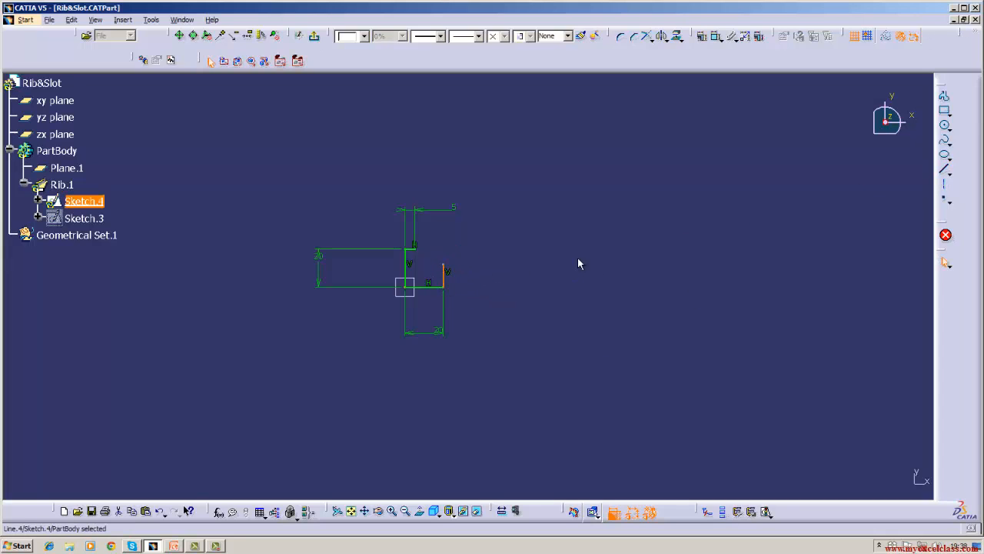
Step: Dimension the vertical line at the lower horizontal line's right end and set its length to 5 mm
click(716, 36)
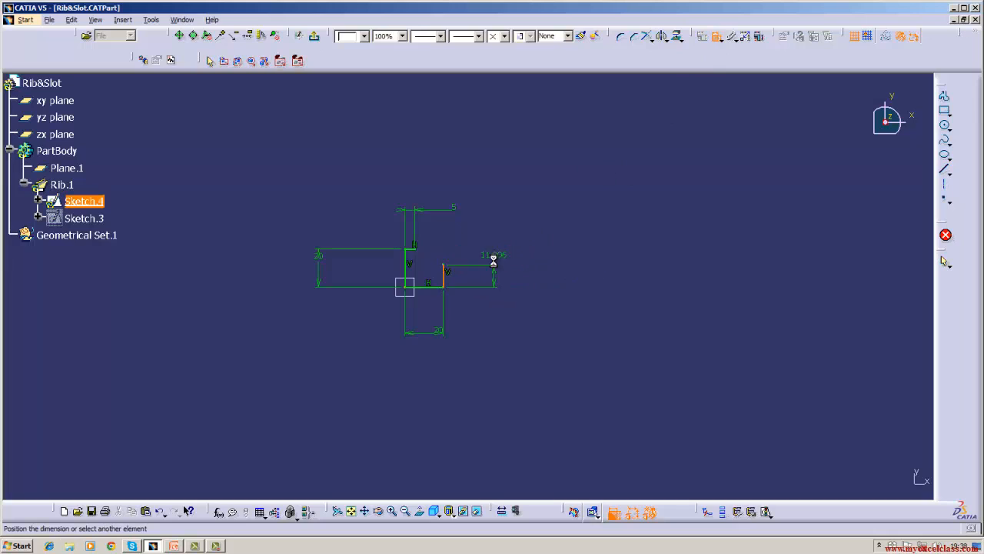
click(500, 251)
double_click(495, 245)
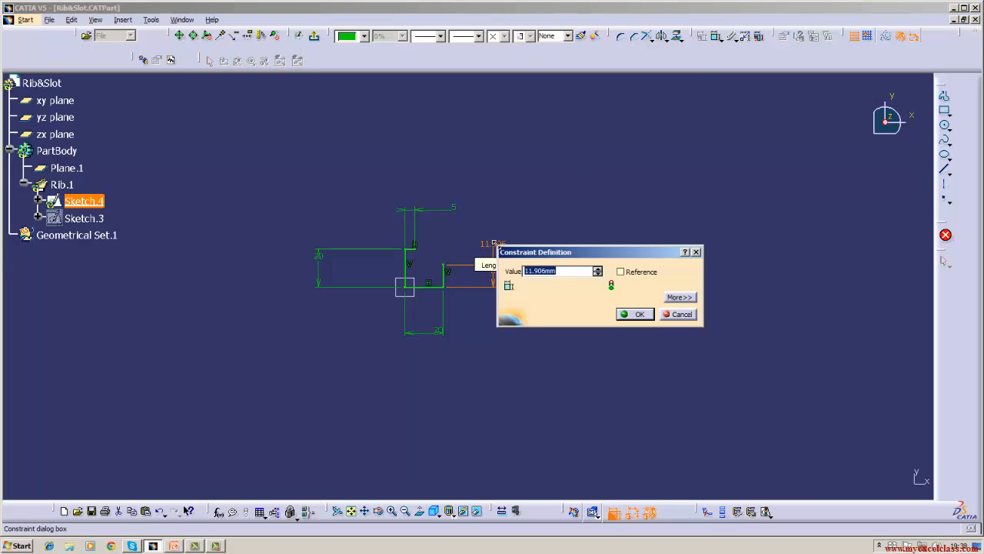
key(BackSpace)
text(5)
key(Return)
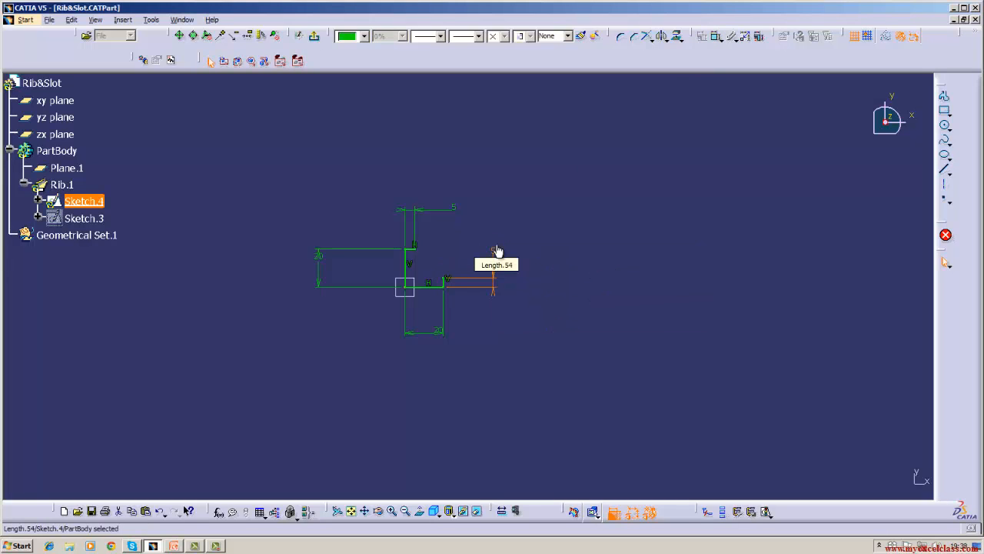
Step: Draw a vertical line about 6 mm long downward from the right end of the upper 5 mm horizontal line
click(945, 174)
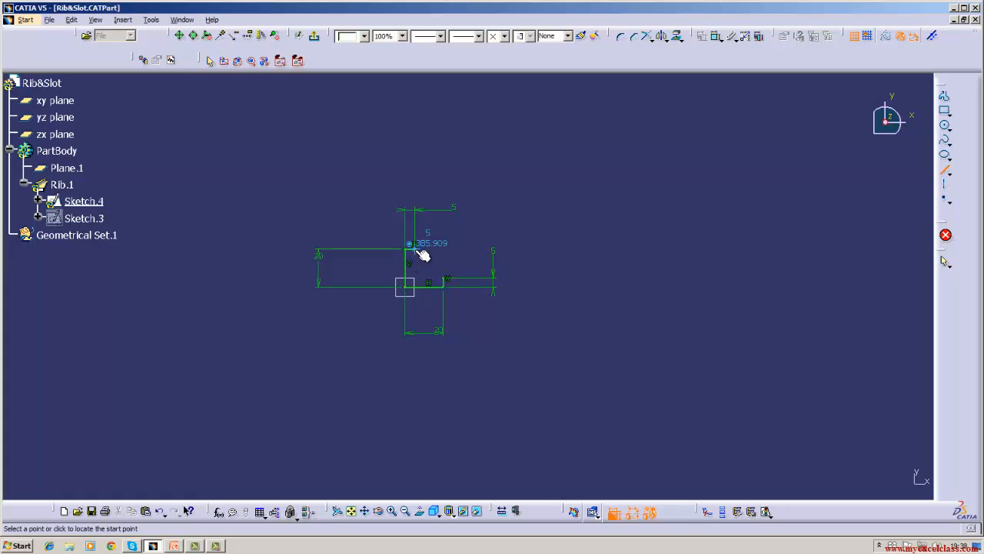
click(415, 247)
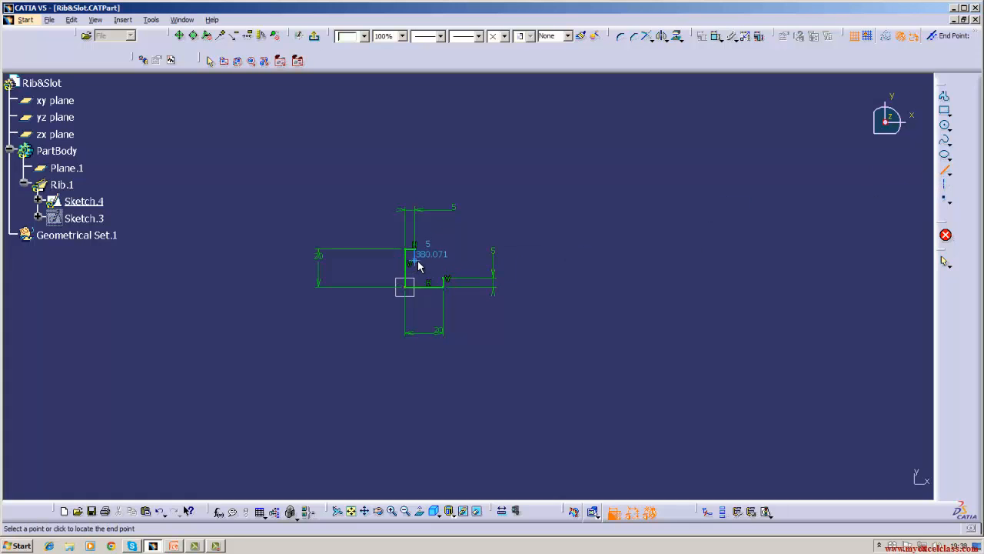
click(416, 264)
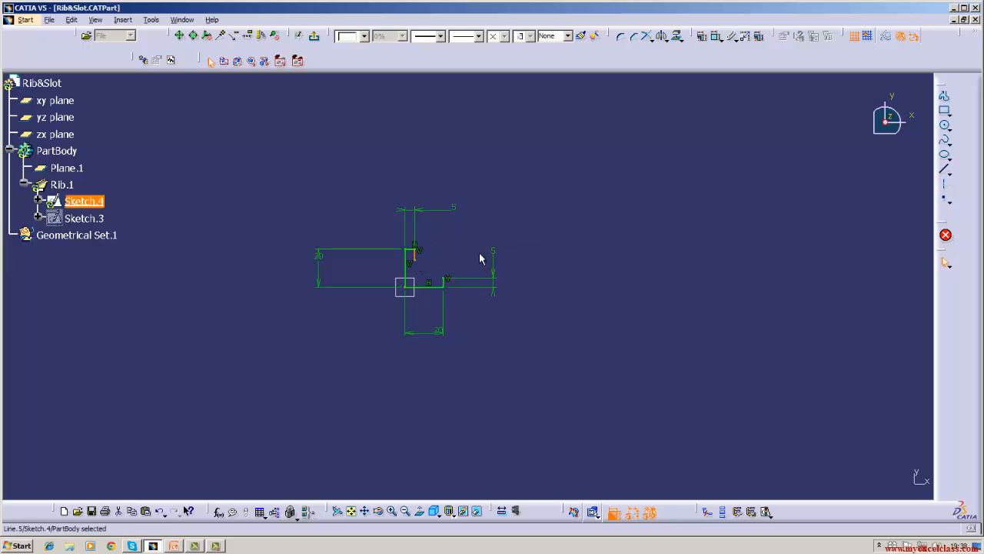
Step: Dimension the short vertical line under the upper horizontal line and set its length to 5 mm
click(715, 36)
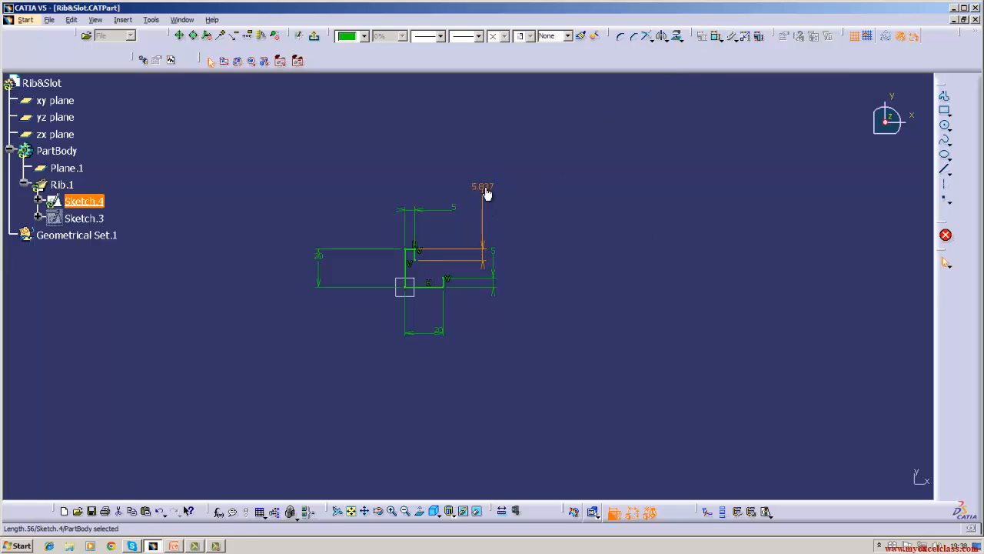
double_click(485, 192)
text(5)
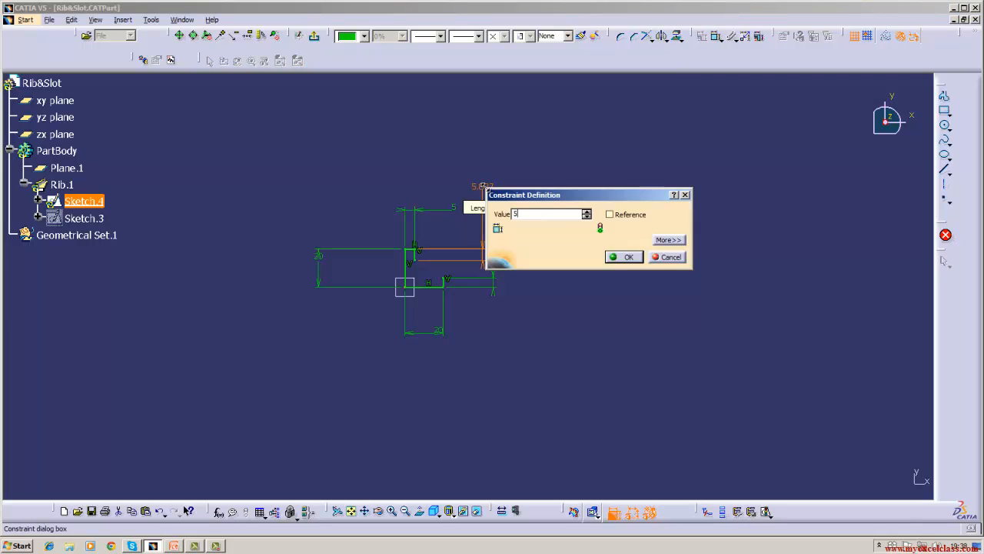
key(Return)
Step: Draw a horizontal line leftward from the top of the lower 5 mm vertical line, ending directly below the upper short vertical line
click(943, 173)
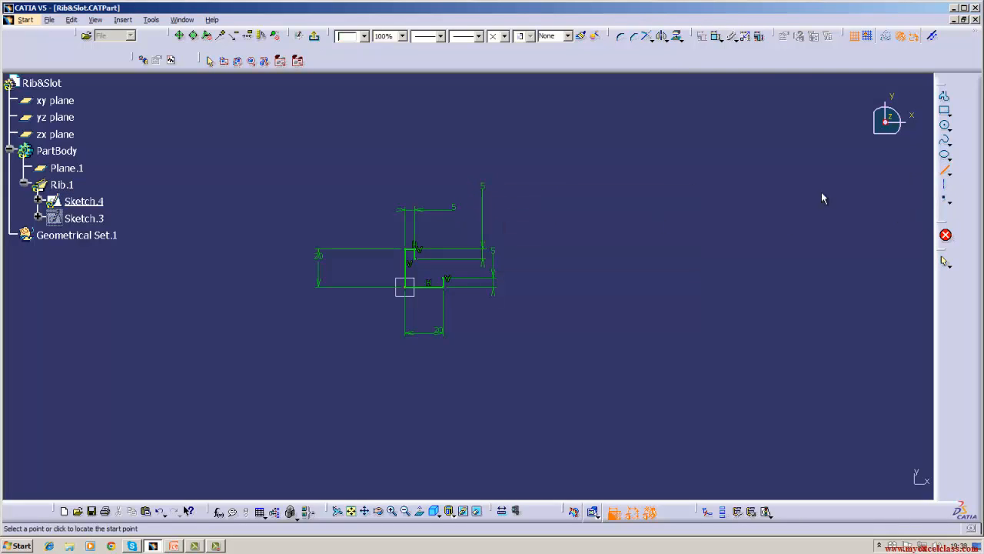
click(444, 283)
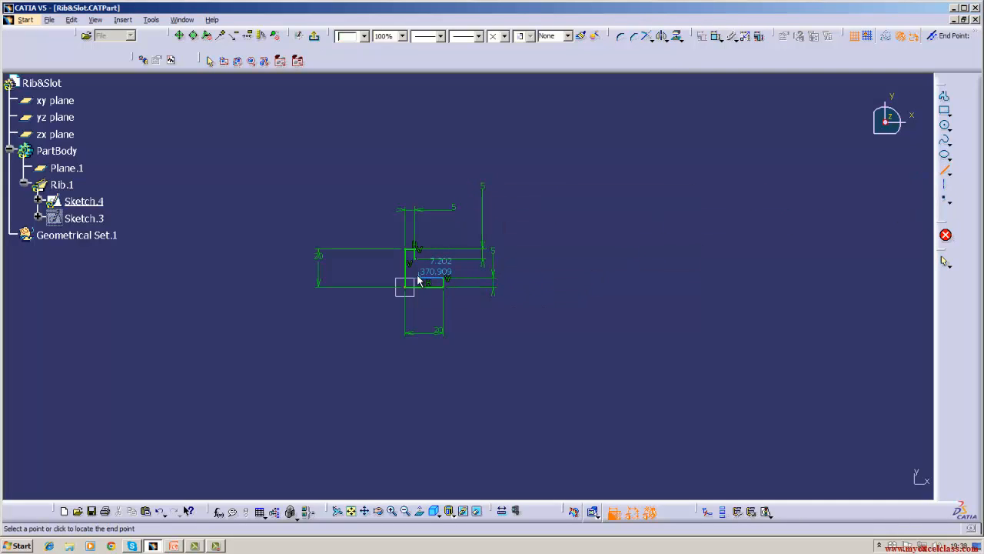
click(415, 282)
click(604, 329)
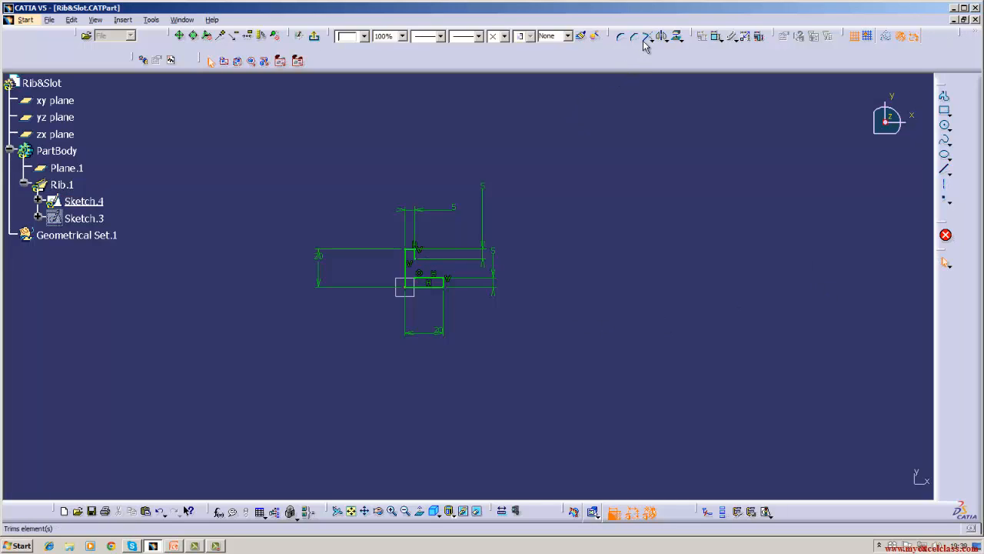
Step: Trim the inner horizontal line and the upper short vertical line into a corner, converting the length constraint into a distance
click(434, 283)
click(434, 283)
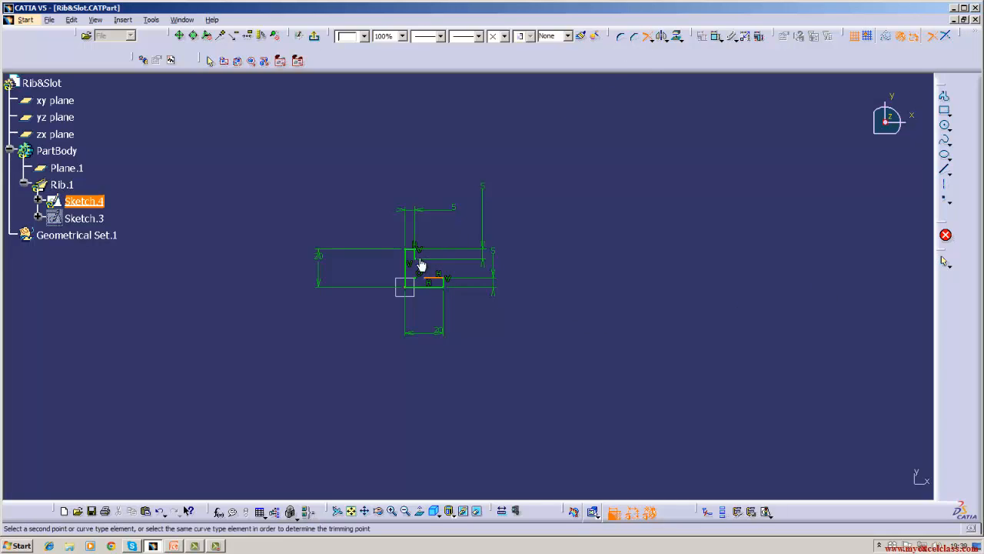
click(415, 260)
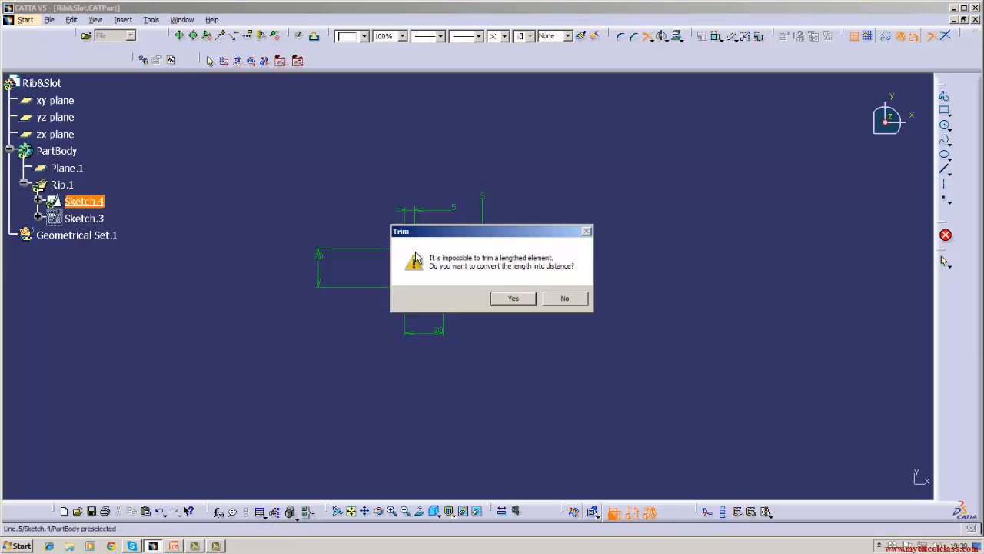
click(513, 299)
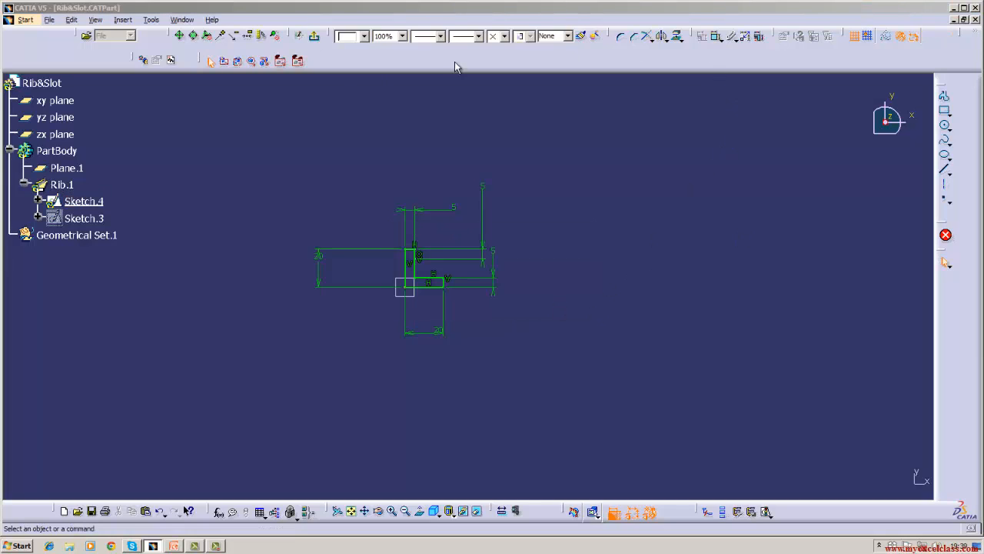
Step: Exit the profile sketch to rebuild the rib with the closed L-shaped profile
click(314, 35)
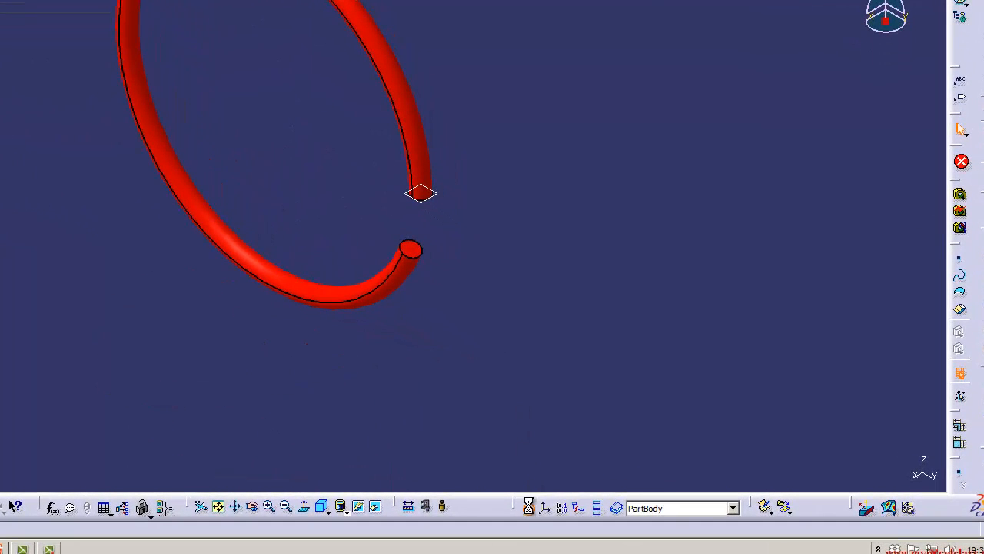
middle_drag(536, 283, 526, 375)
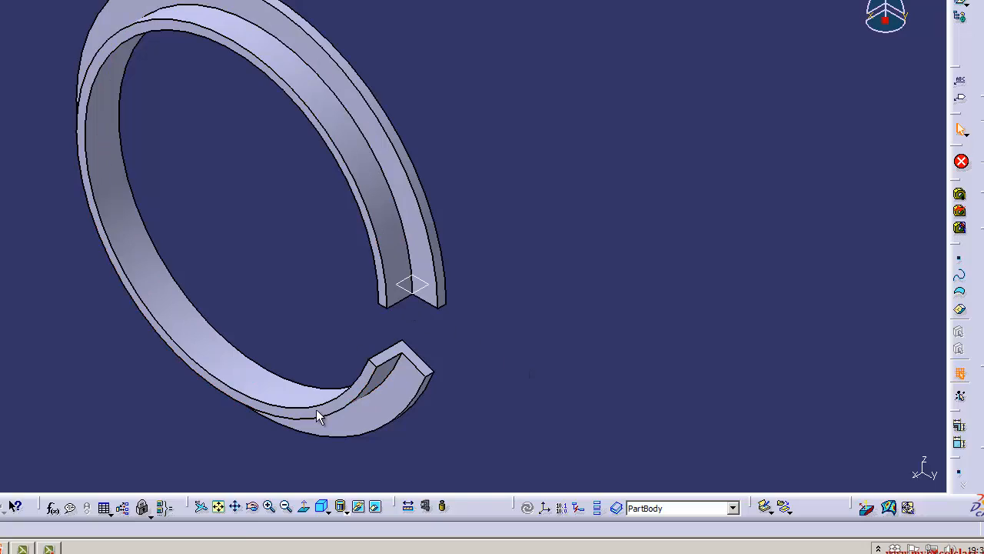
click(48, 548)
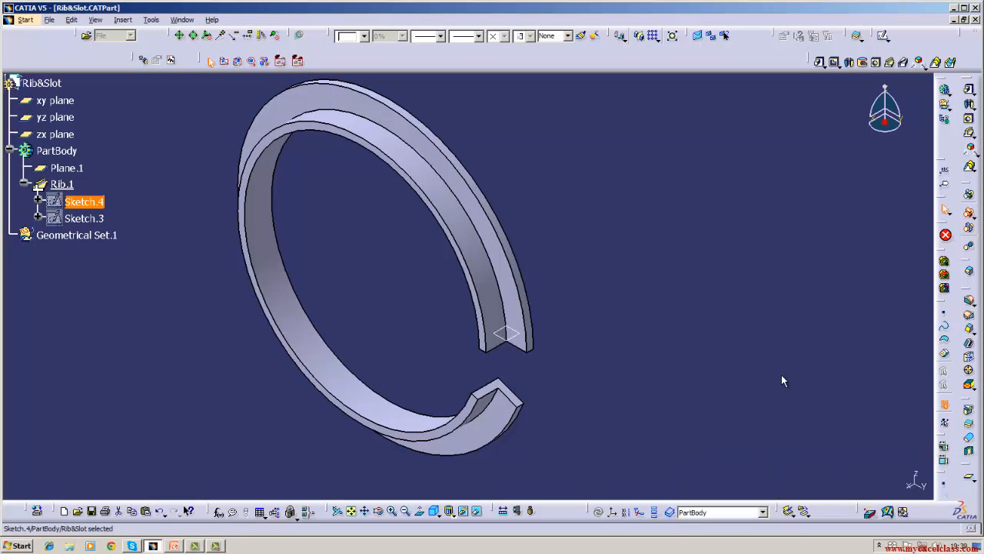
click(217, 547)
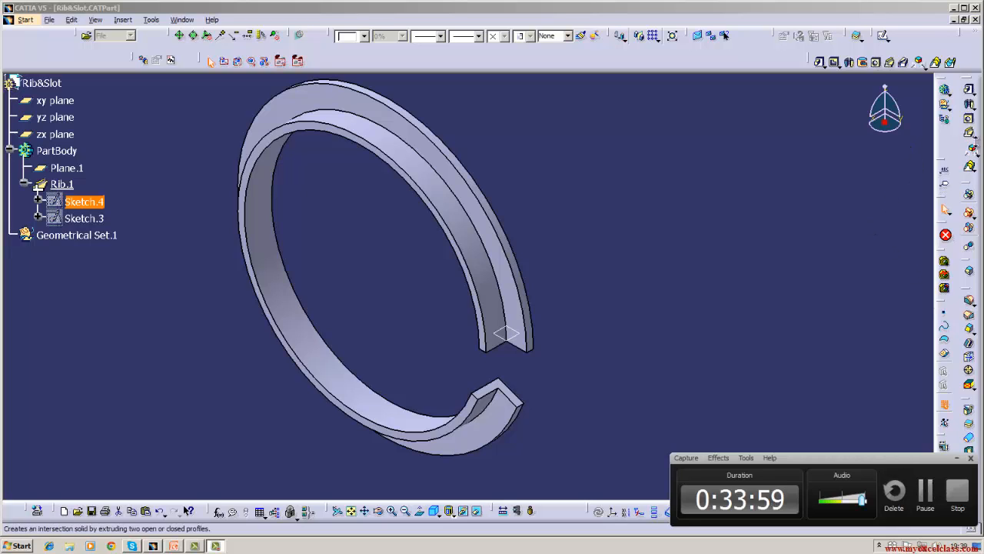
click(972, 148)
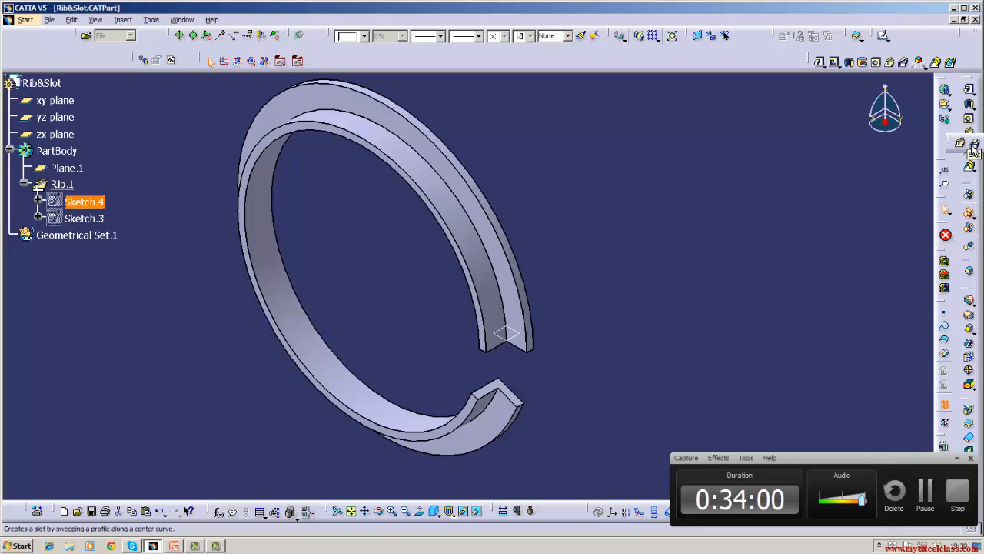